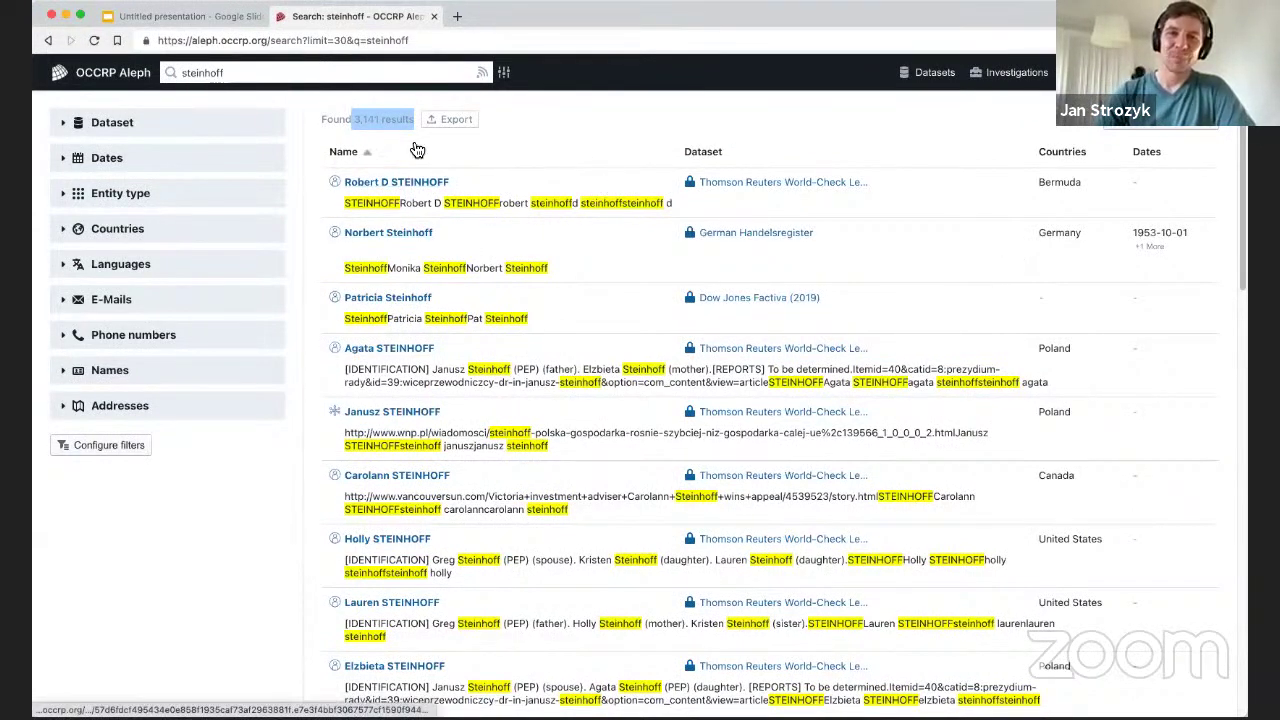
Sort the 3,141 steinhoff results by name in ascending order and scroll through them.
click(505, 155)
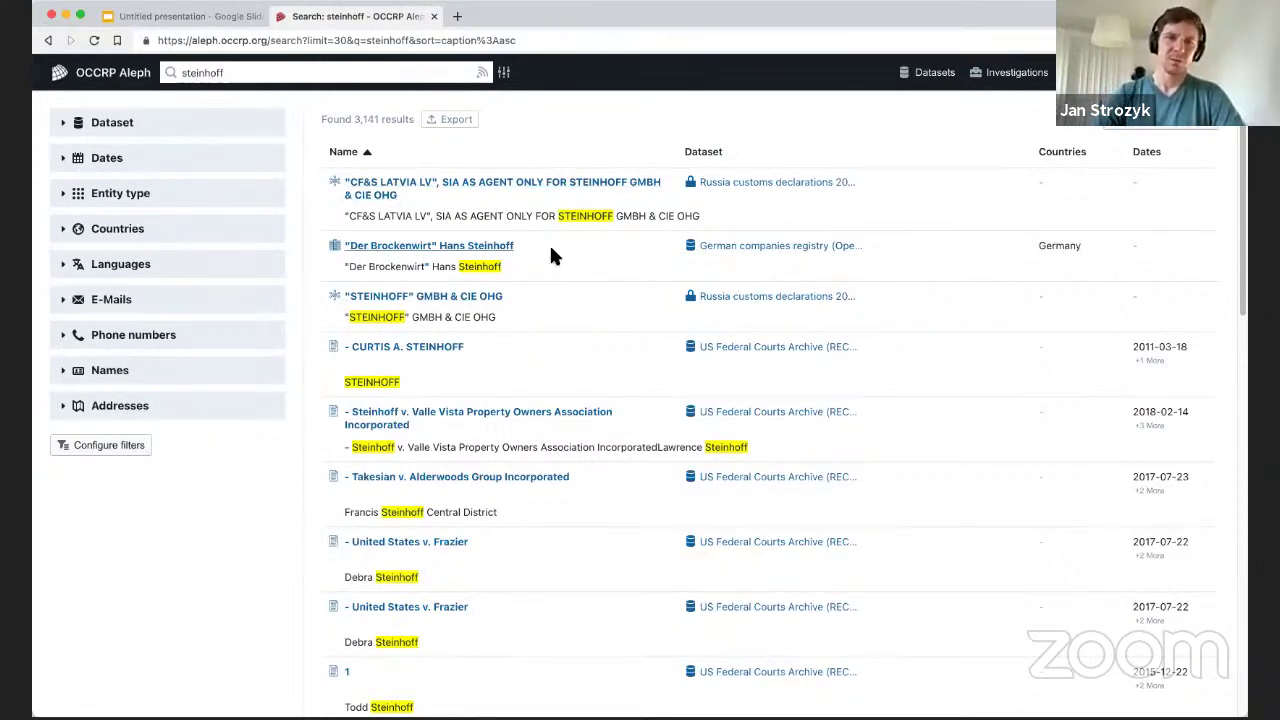
scroll(530, 325, down, 1)
scroll(540, 320, down, 10)
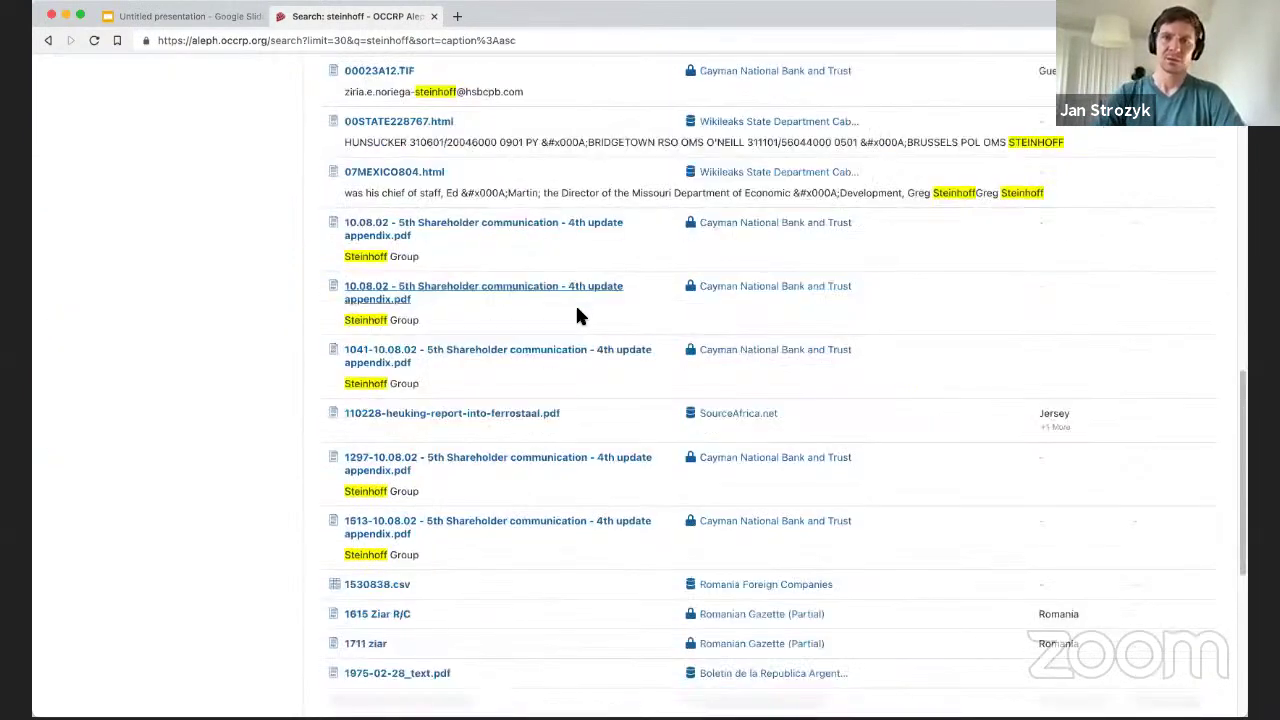
scroll(555, 340, up, 10)
scroll(565, 320, down, 15)
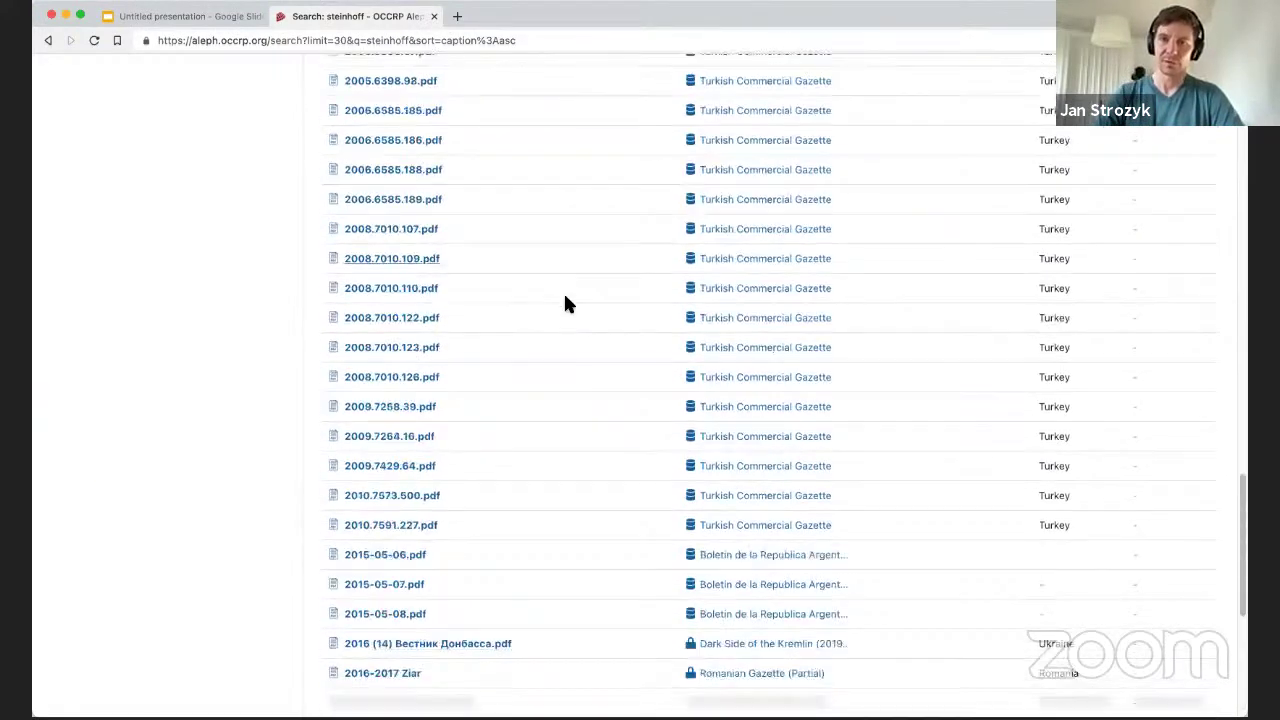
scroll(570, 305, up, 10)
scroll(573, 305, up, 5)
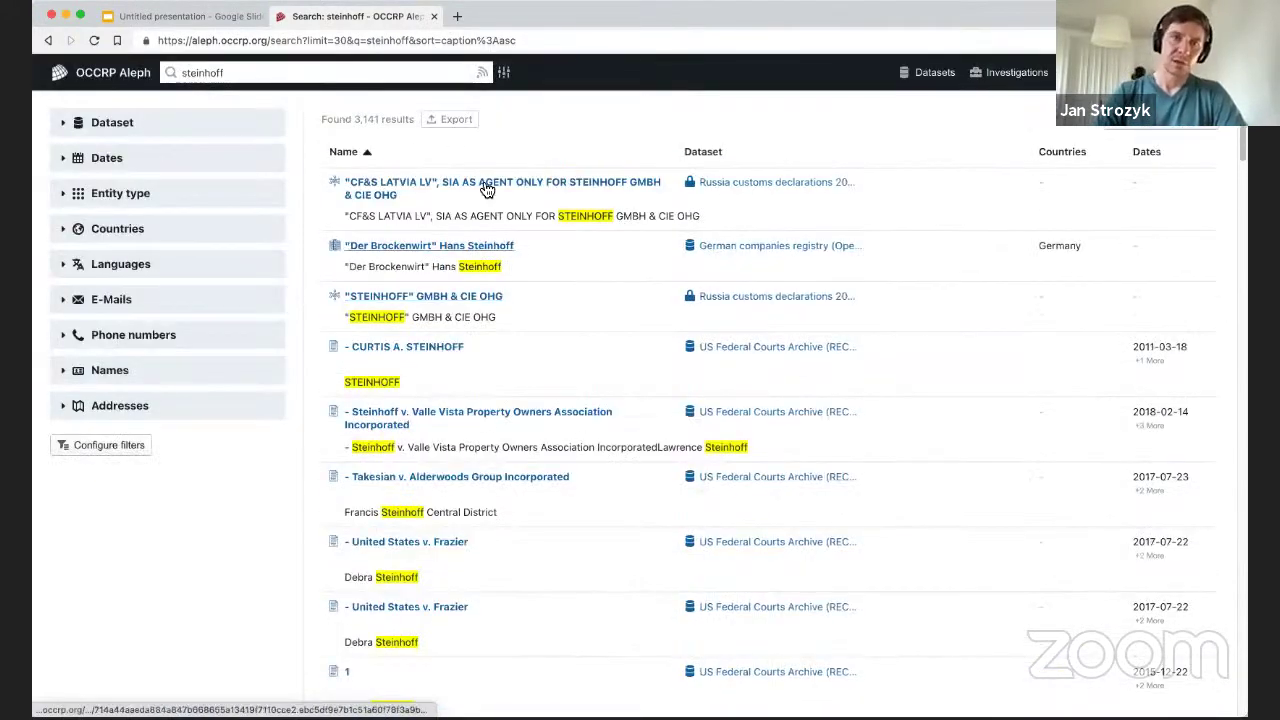
Expand the Dataset facet to see the steinhoff result counts per dataset.
click(64, 128)
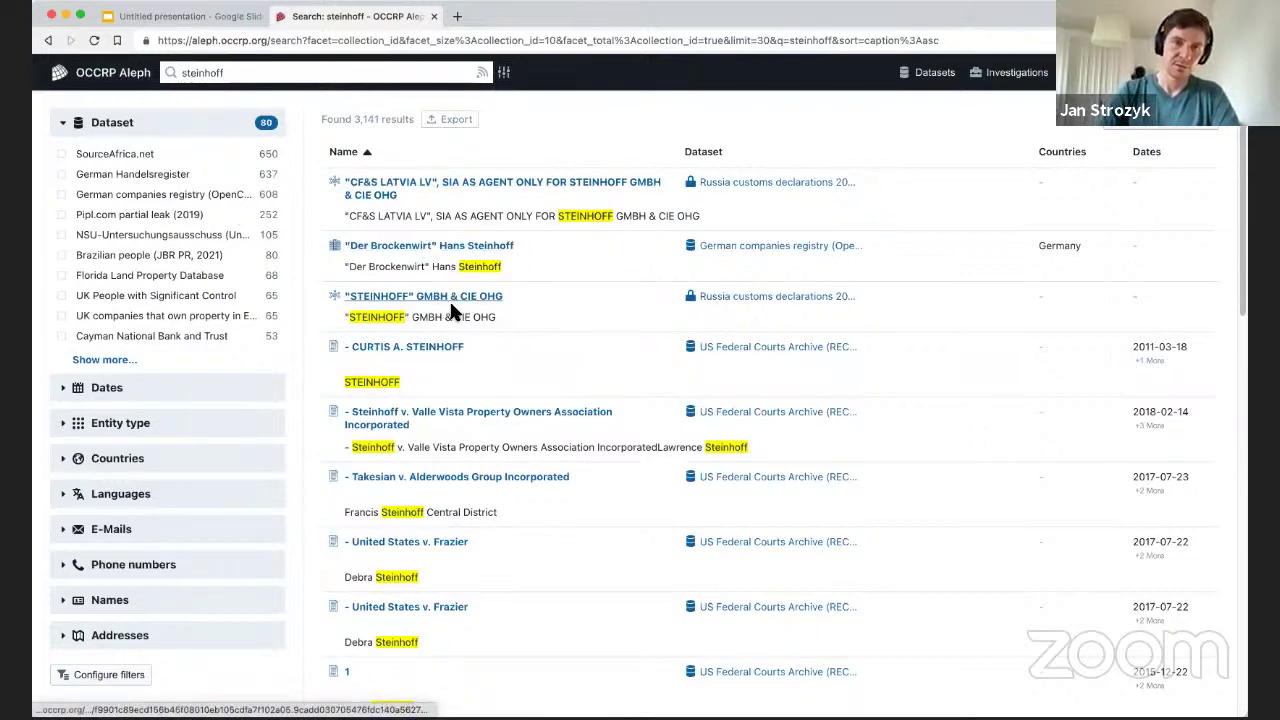
scroll(459, 365, down, 1)
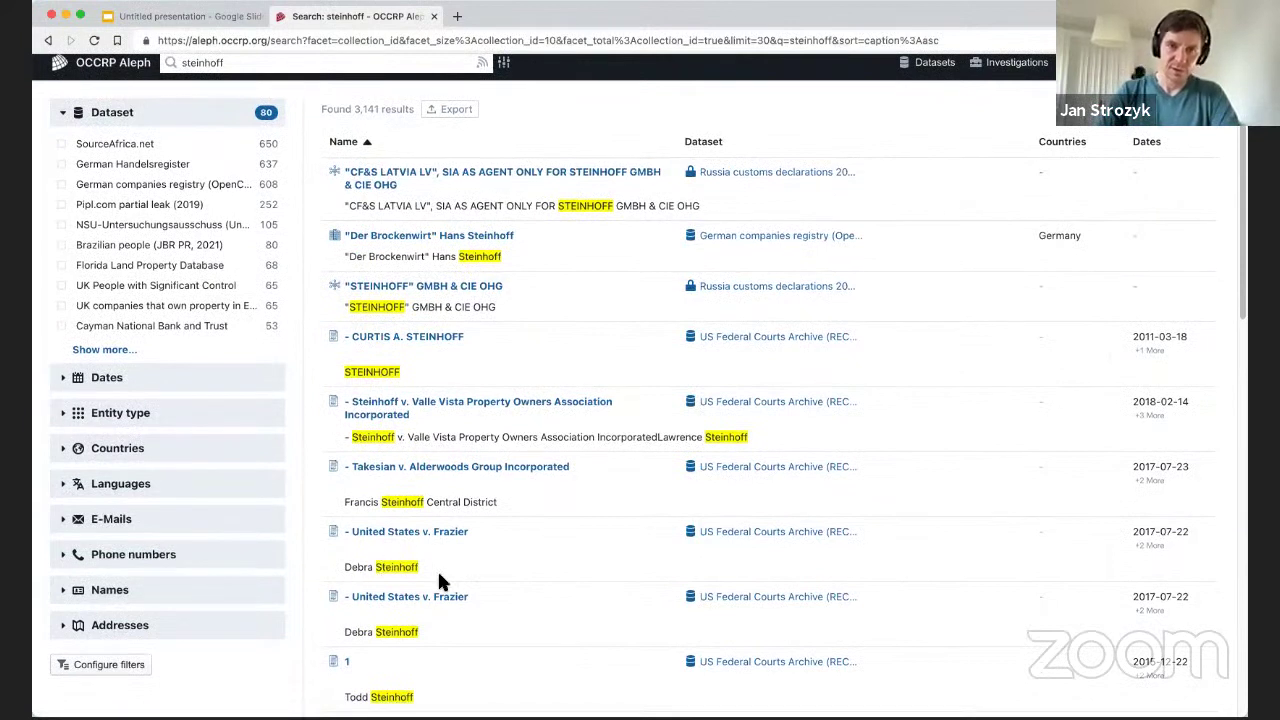
scroll(430, 330, up, 1)
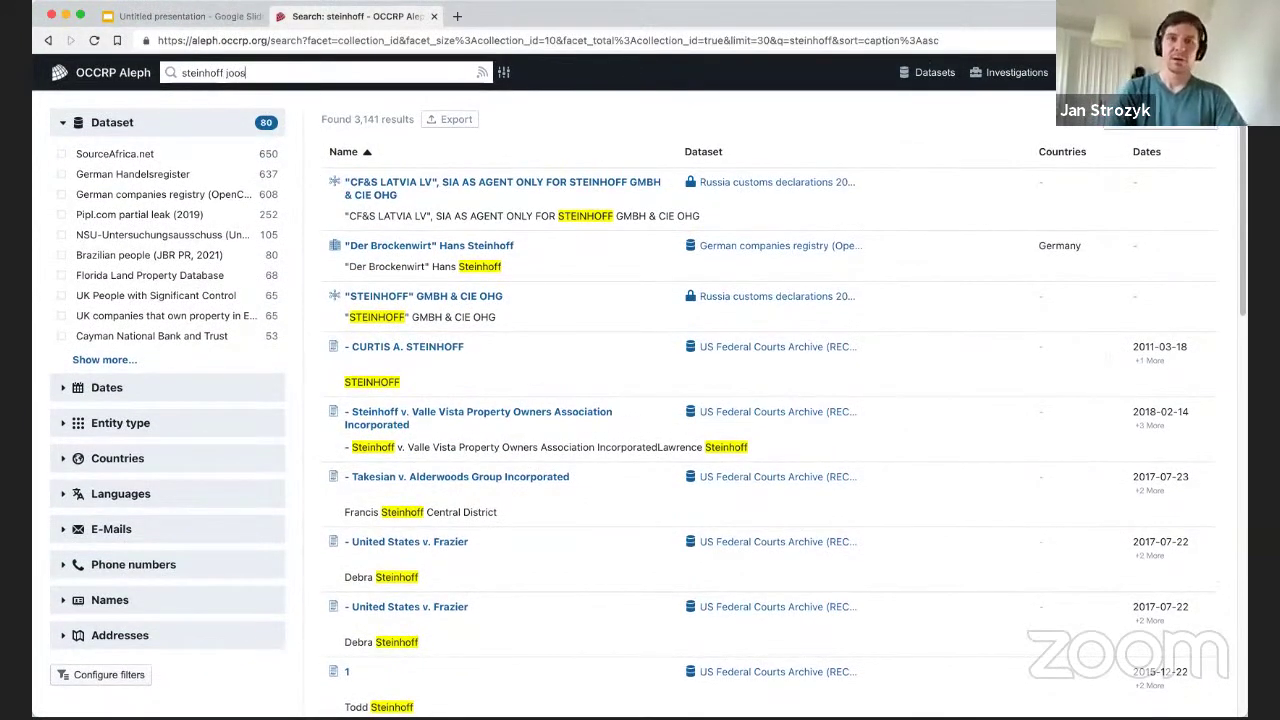
Run the steinhoff-plus-surname search, browse its 72 results, and expand the Dates facet.
key(Return)
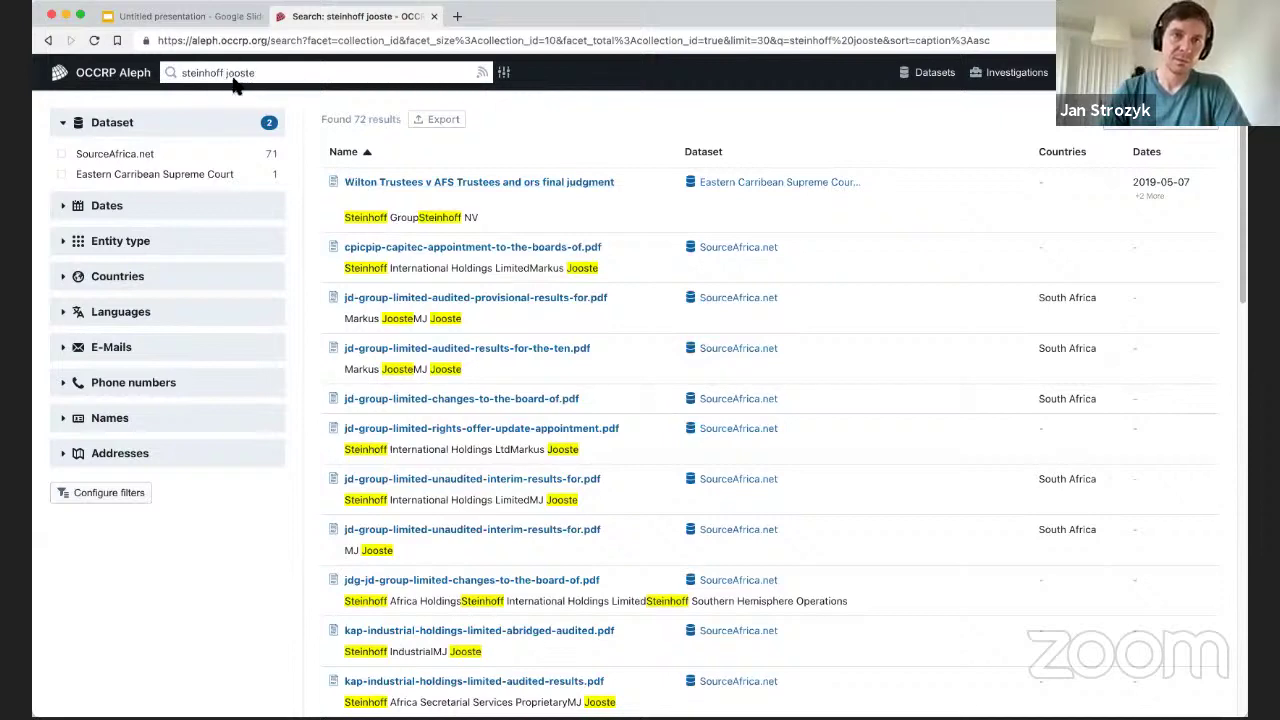
scroll(428, 271, down, 5)
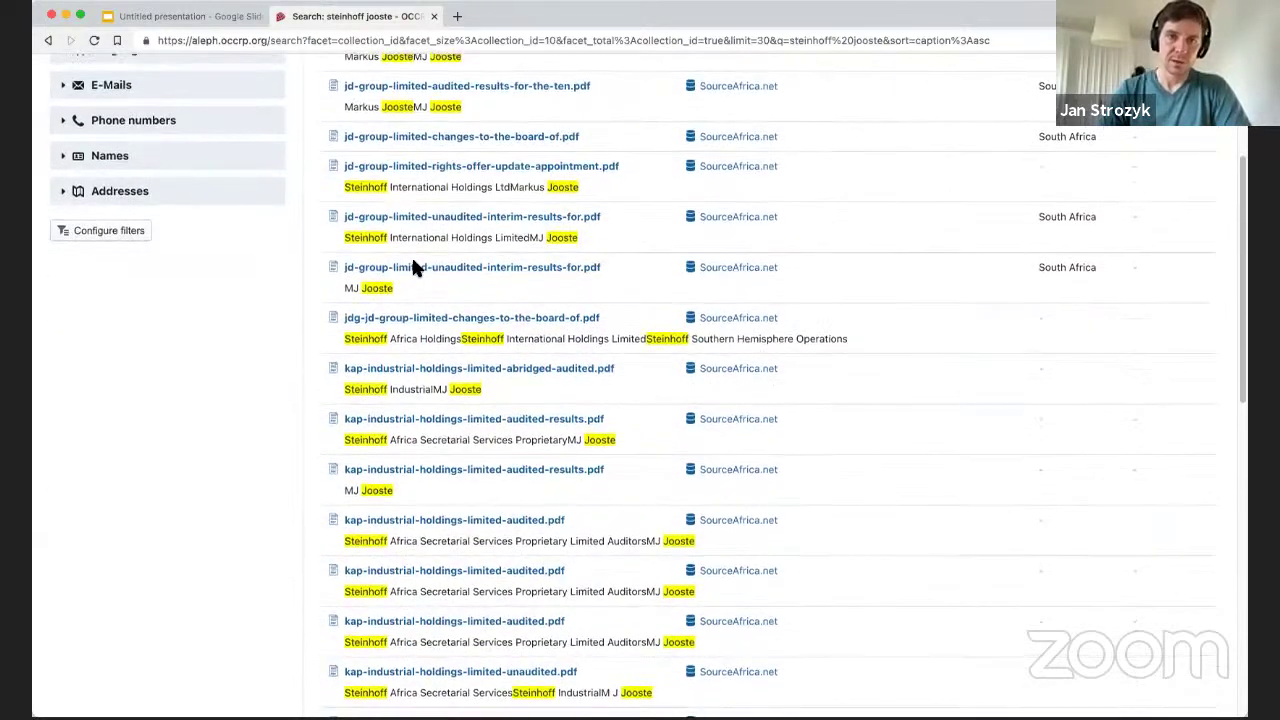
scroll(414, 266, up, 4)
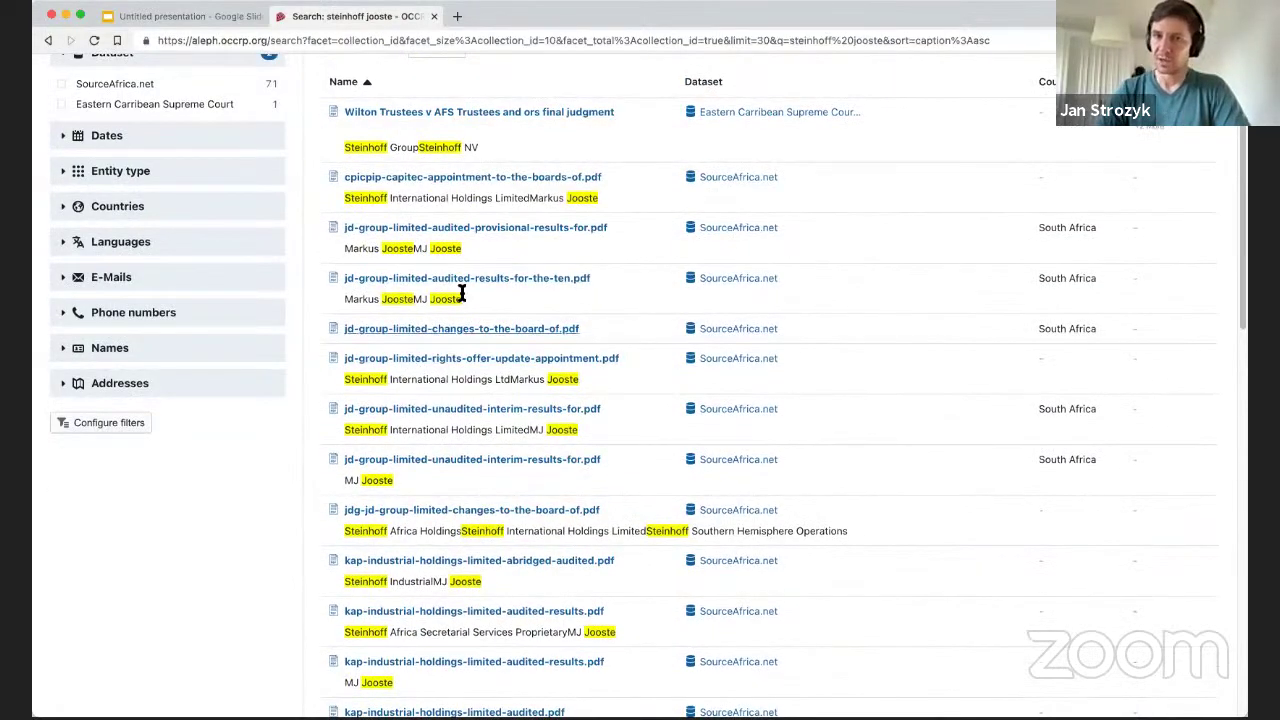
scroll(405, 297, down, 1)
scroll(405, 297, down, 20)
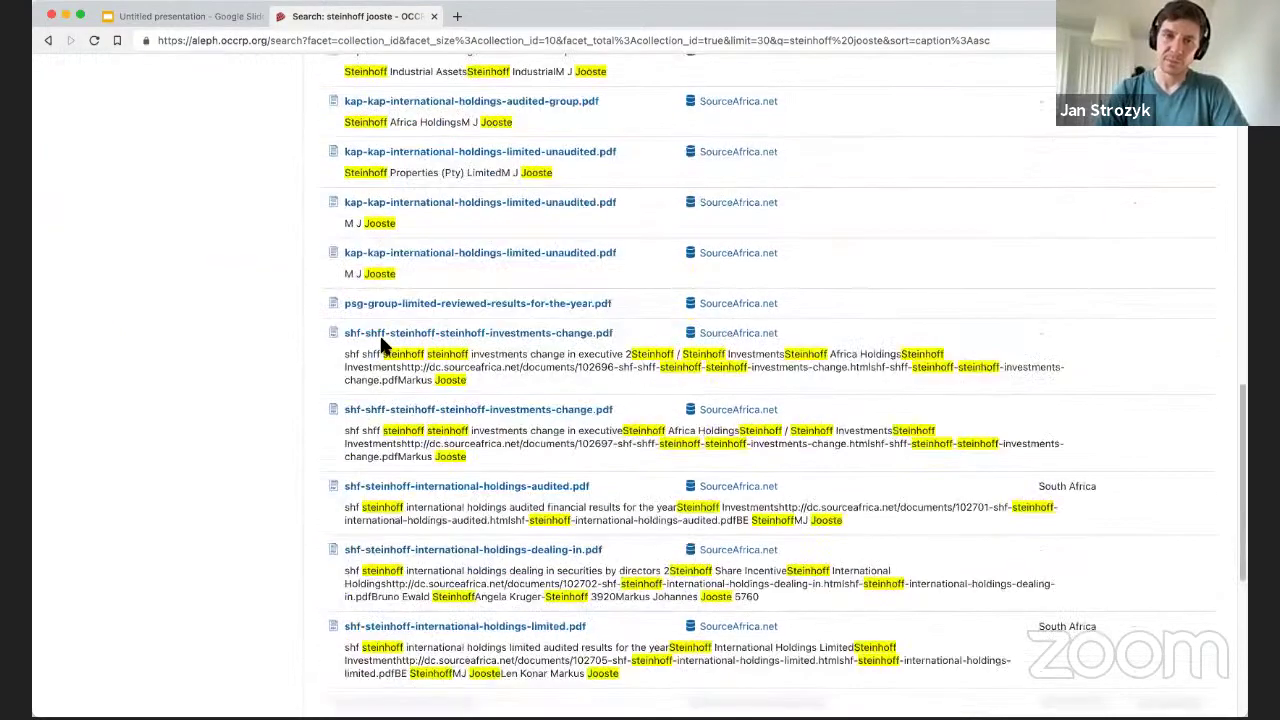
scroll(490, 335, down, 10)
scroll(314, 240, up, 20)
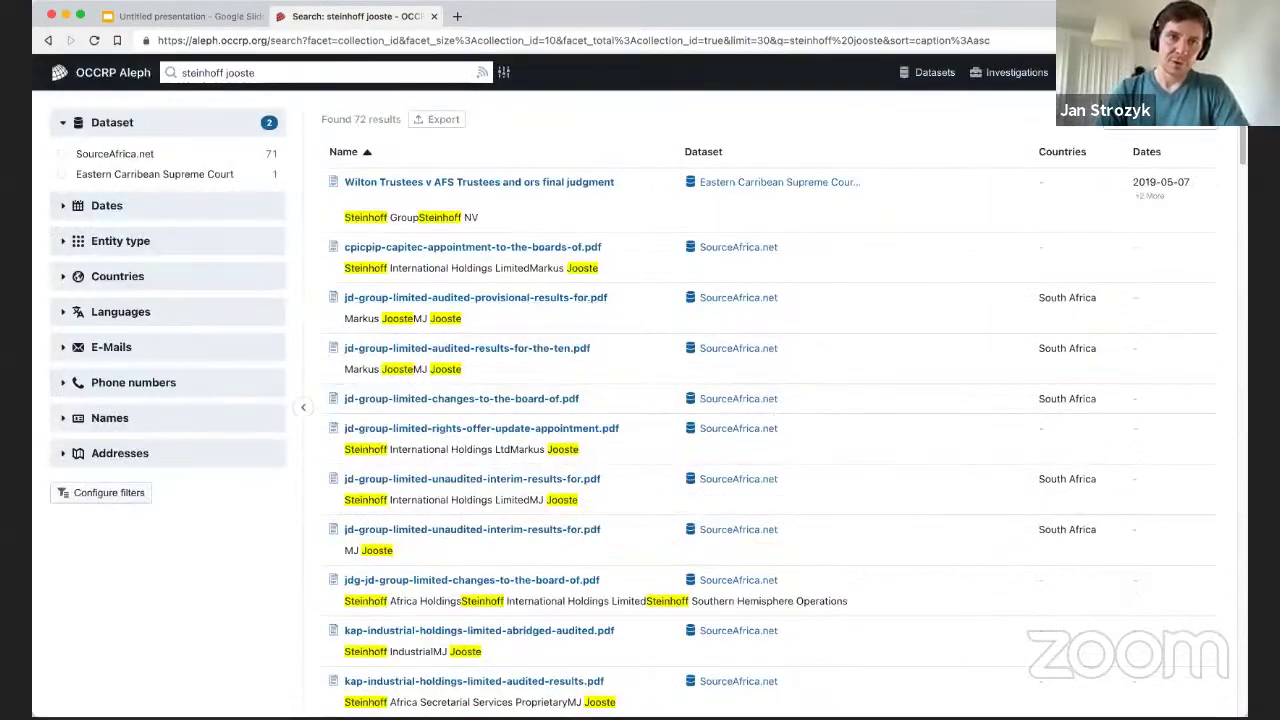
click(62, 205)
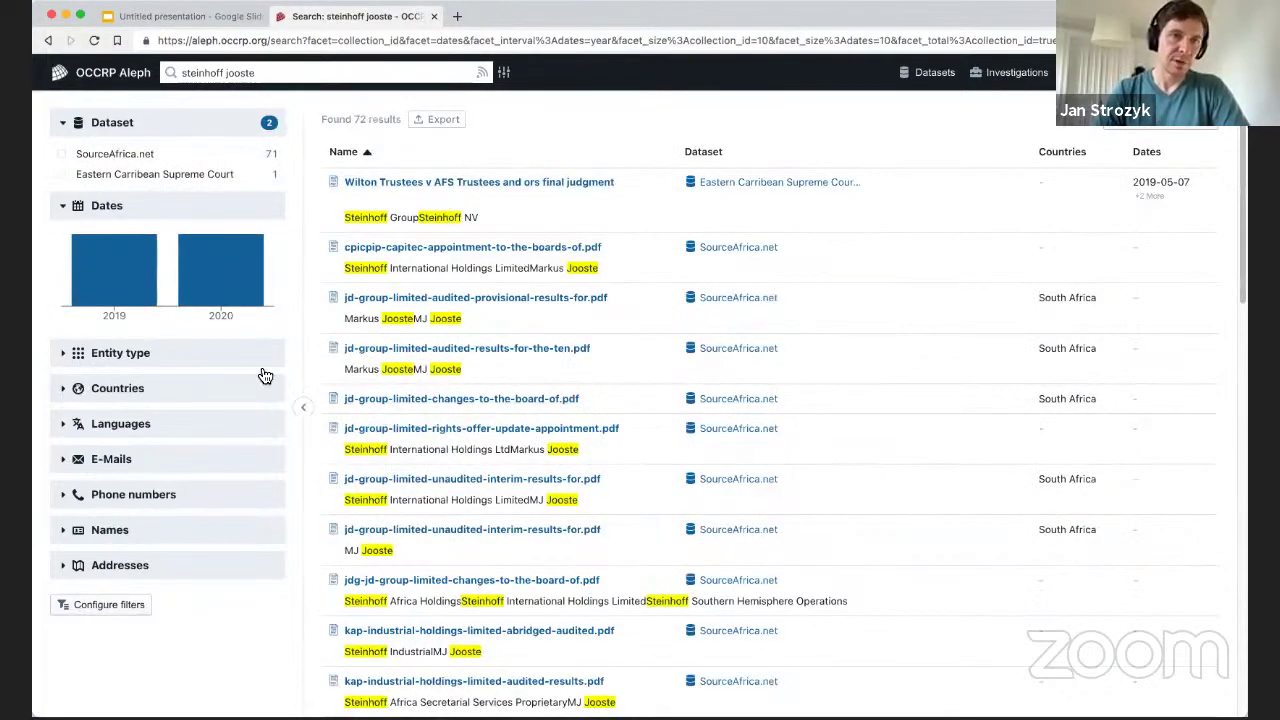
Filter results to 2019 and open the advanced search form.
click(114, 274)
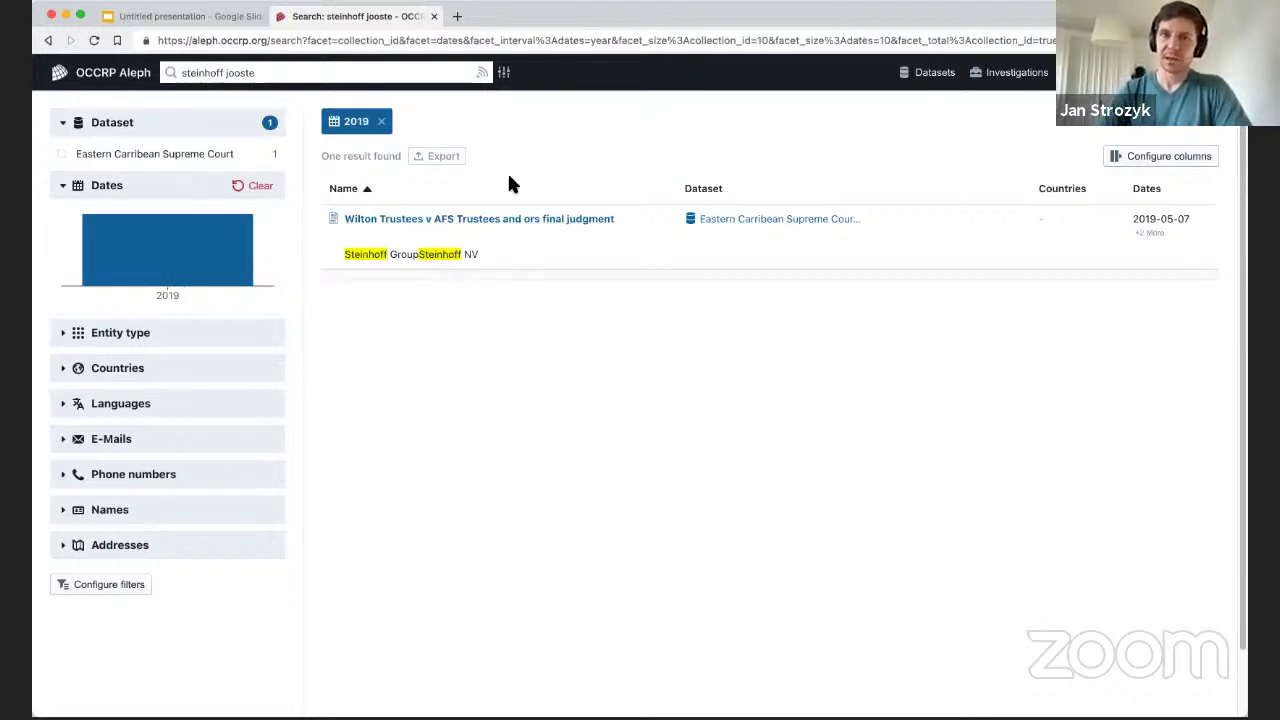
click(507, 75)
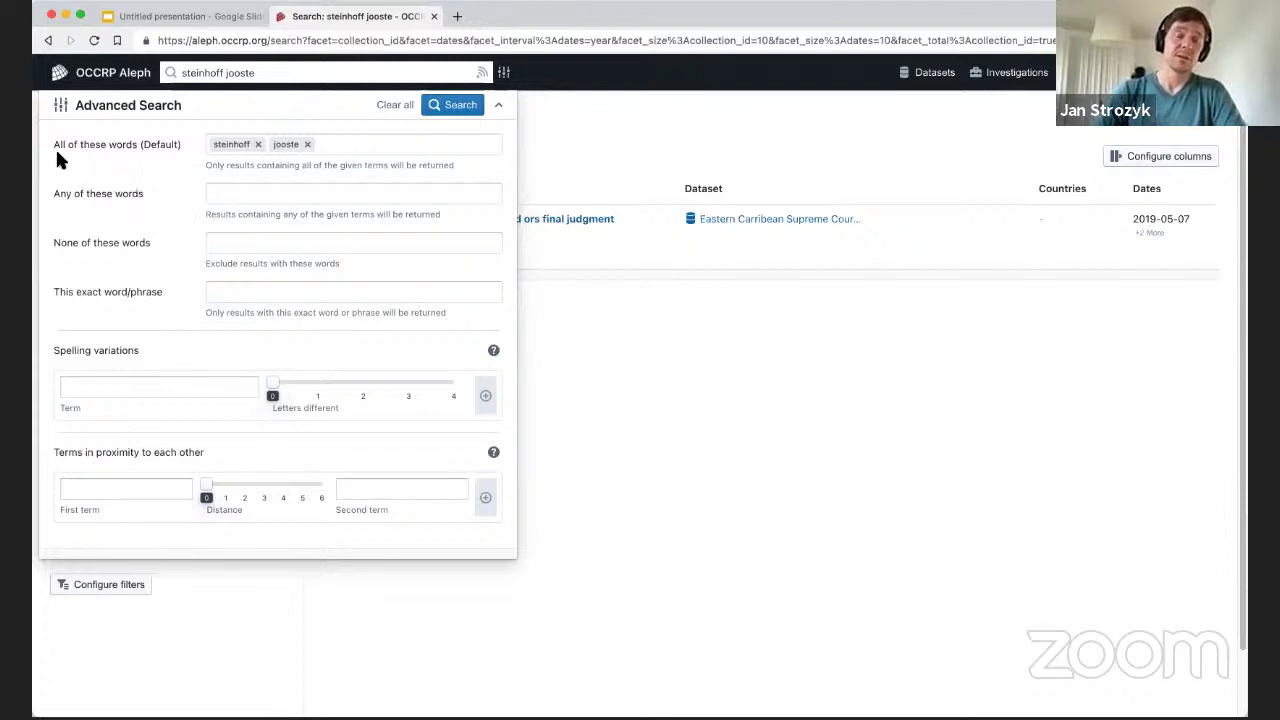
Search for board as a required word, the person's full name as exact phrase, excluding Steinhoff.
click(257, 145)
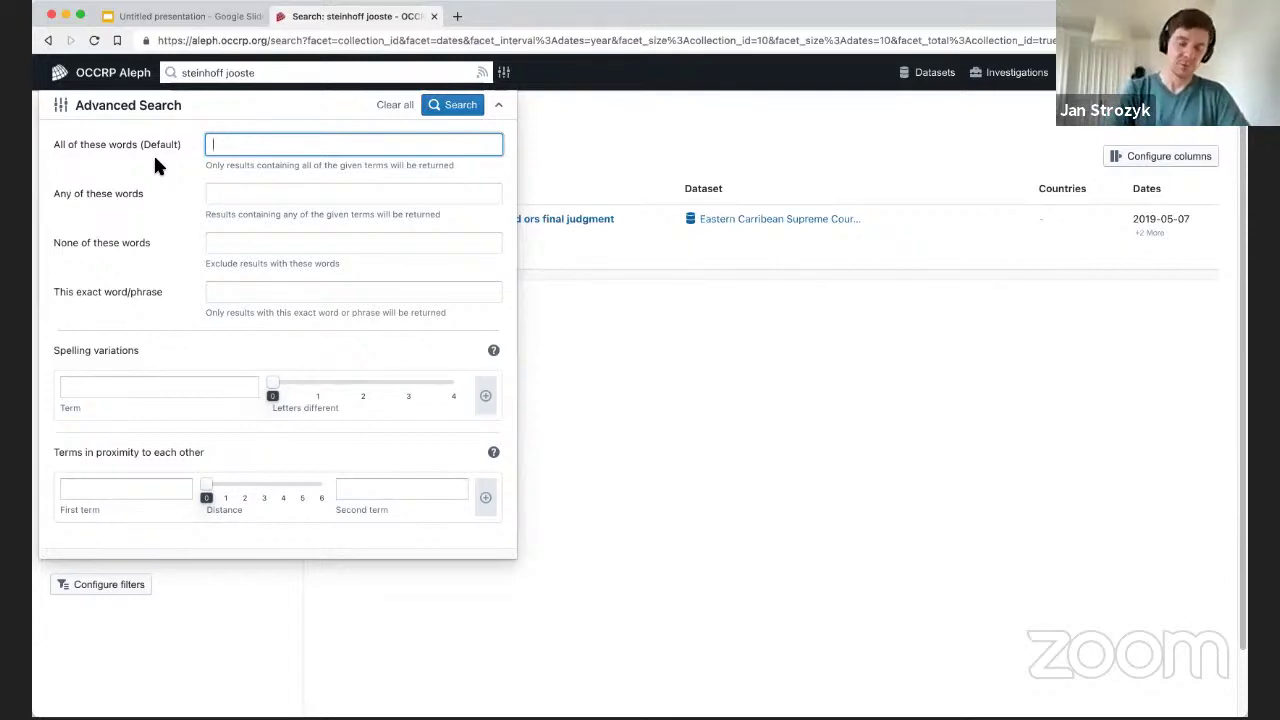
text(board)
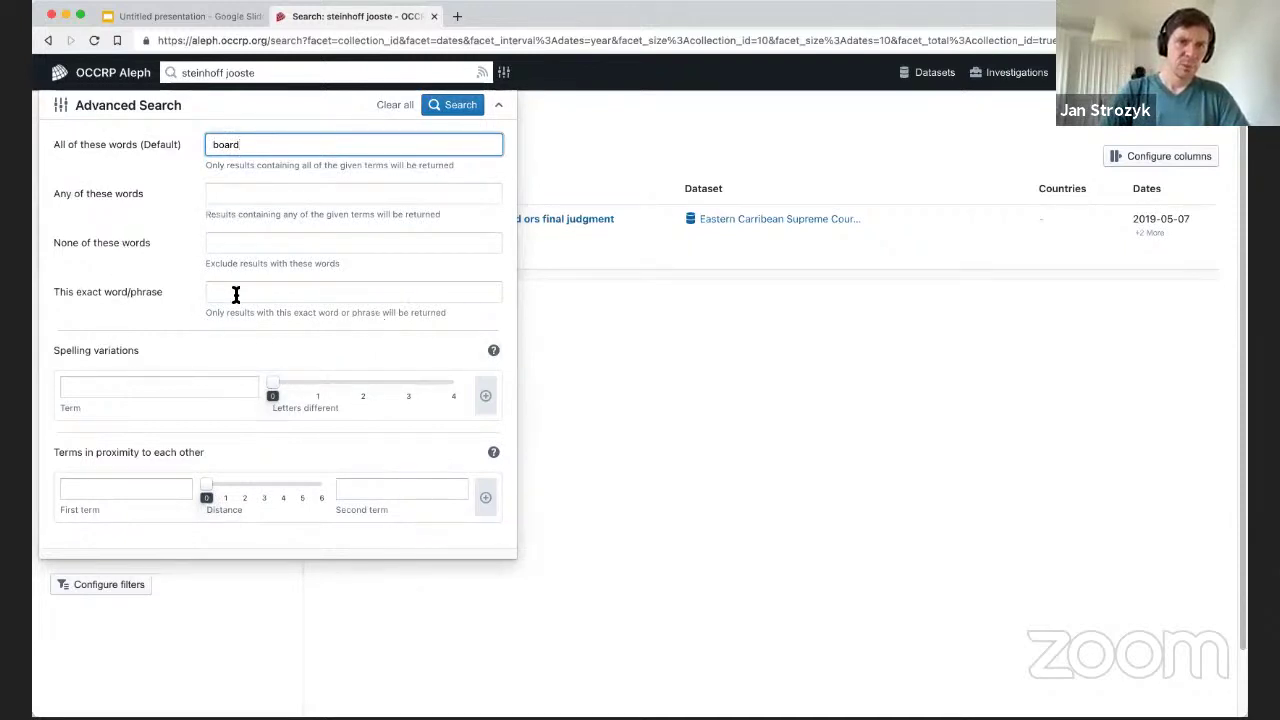
click(271, 289)
text(Markus)
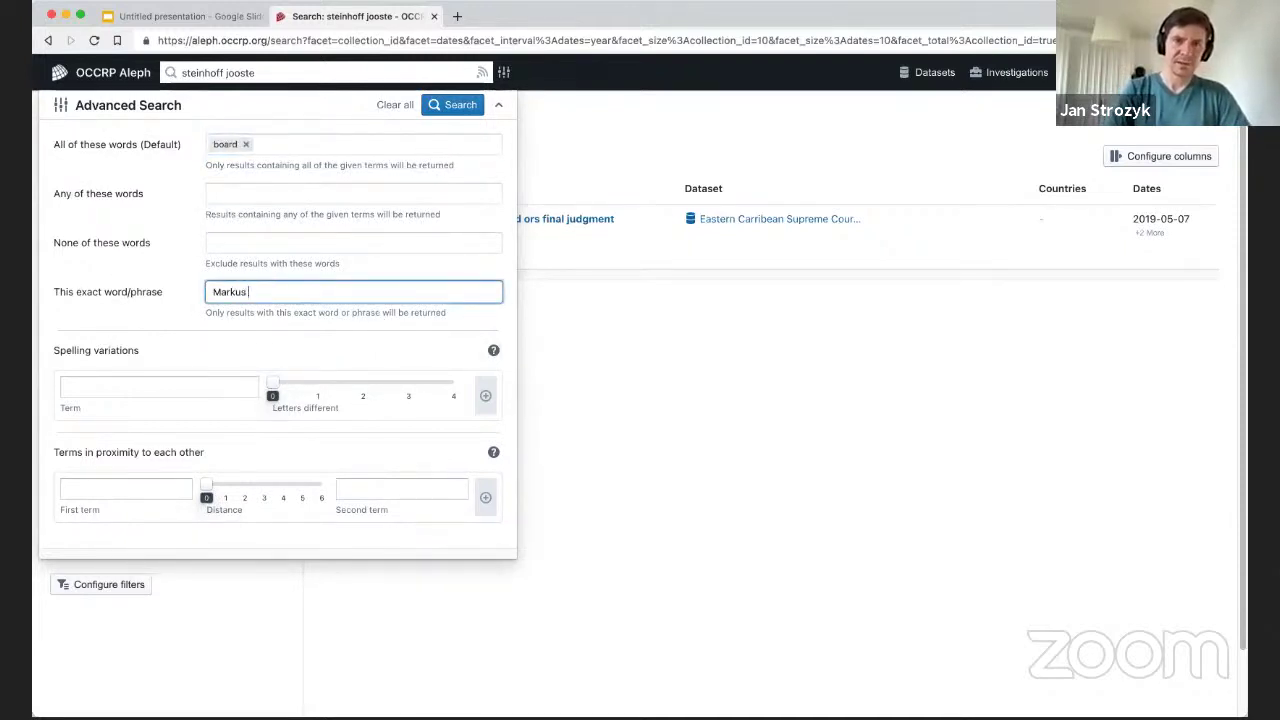
text( Jooste)
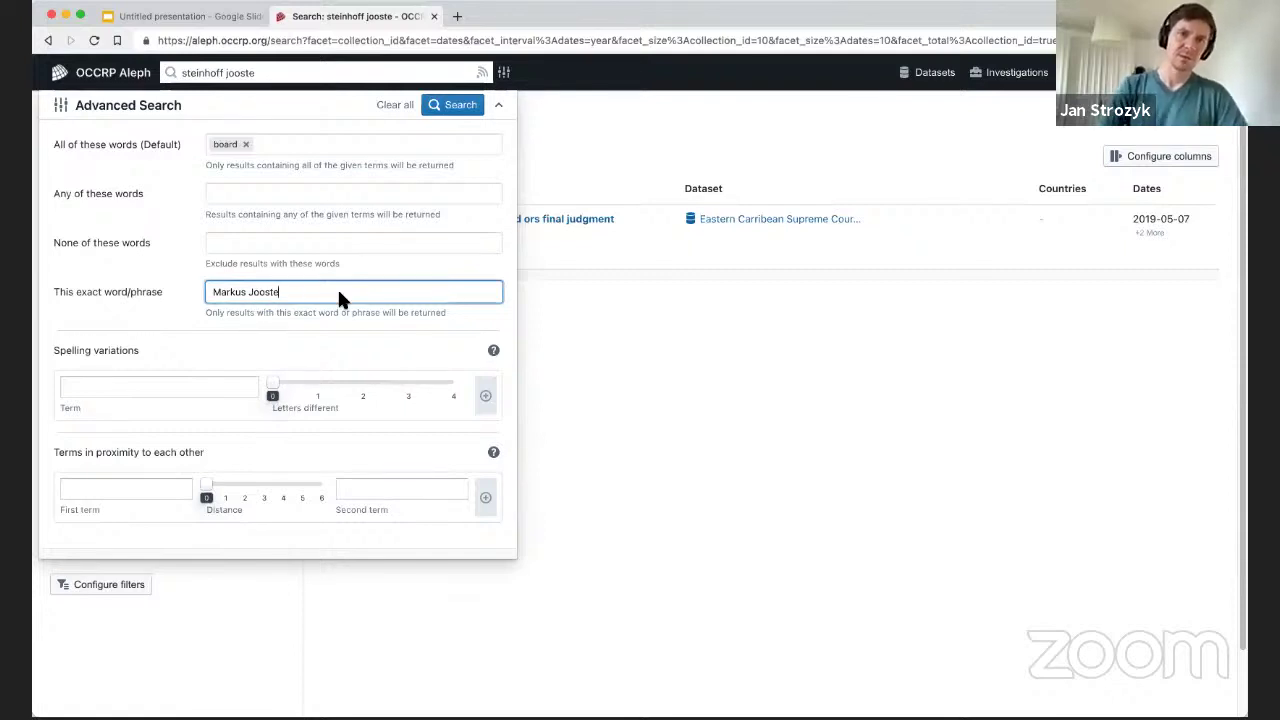
click(241, 242)
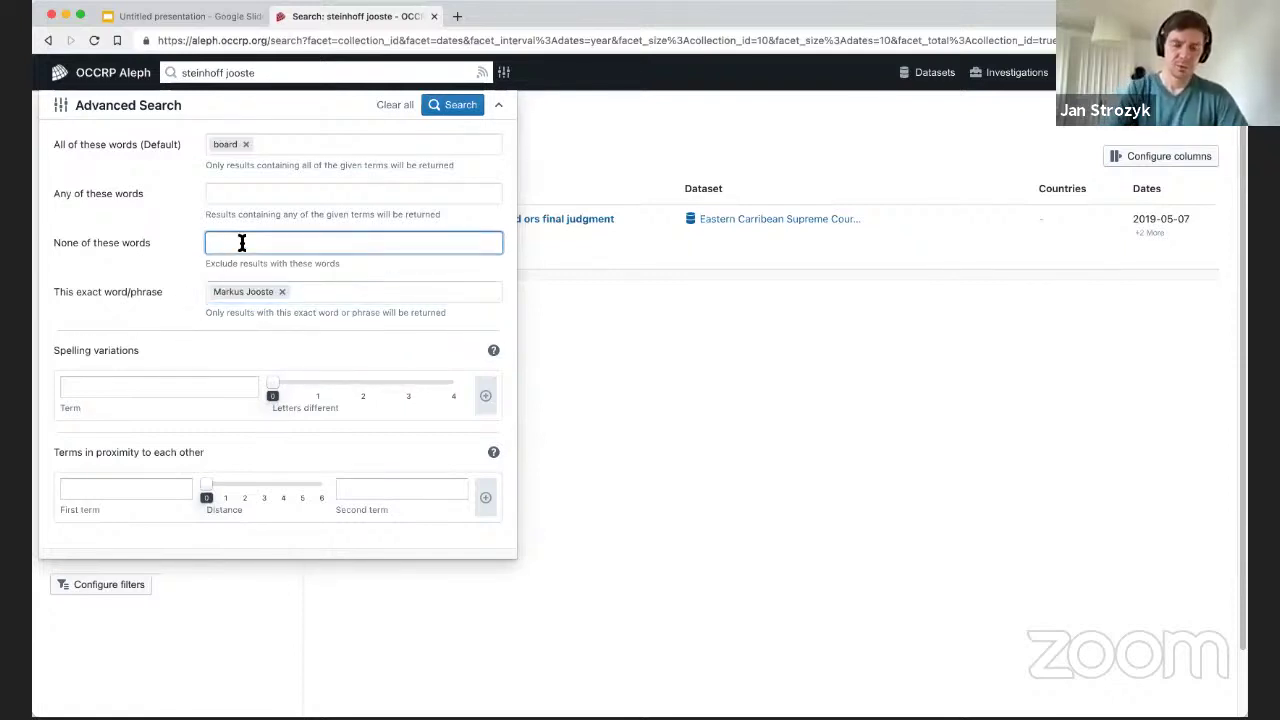
text(Steinhoff)
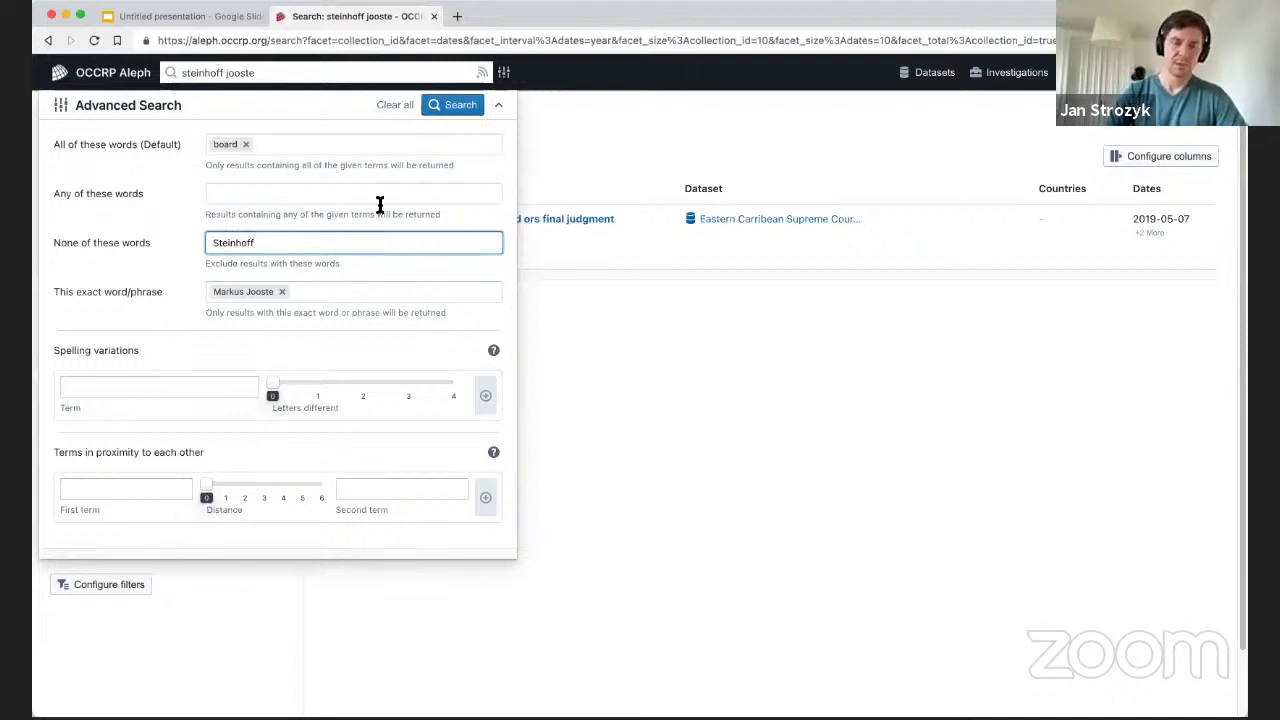
click(283, 147)
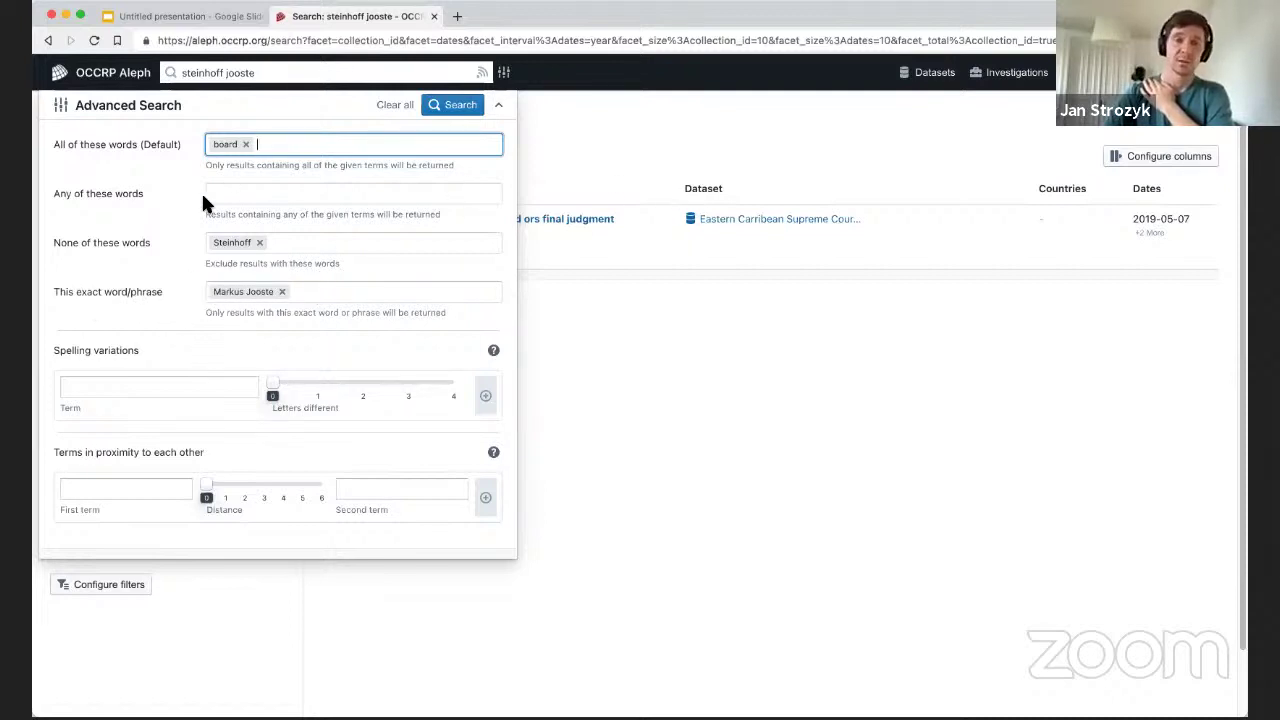
click(443, 106)
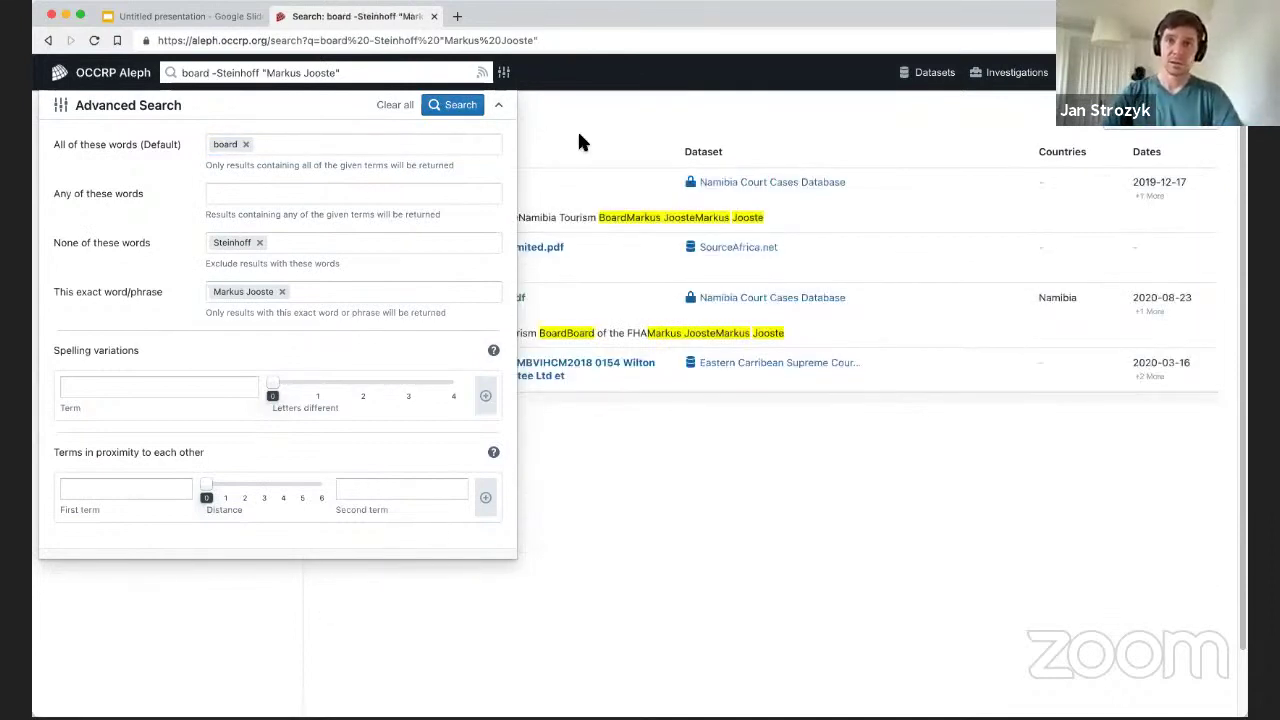
Close the advanced form and select snippet text in the first of the four results.
click(645, 458)
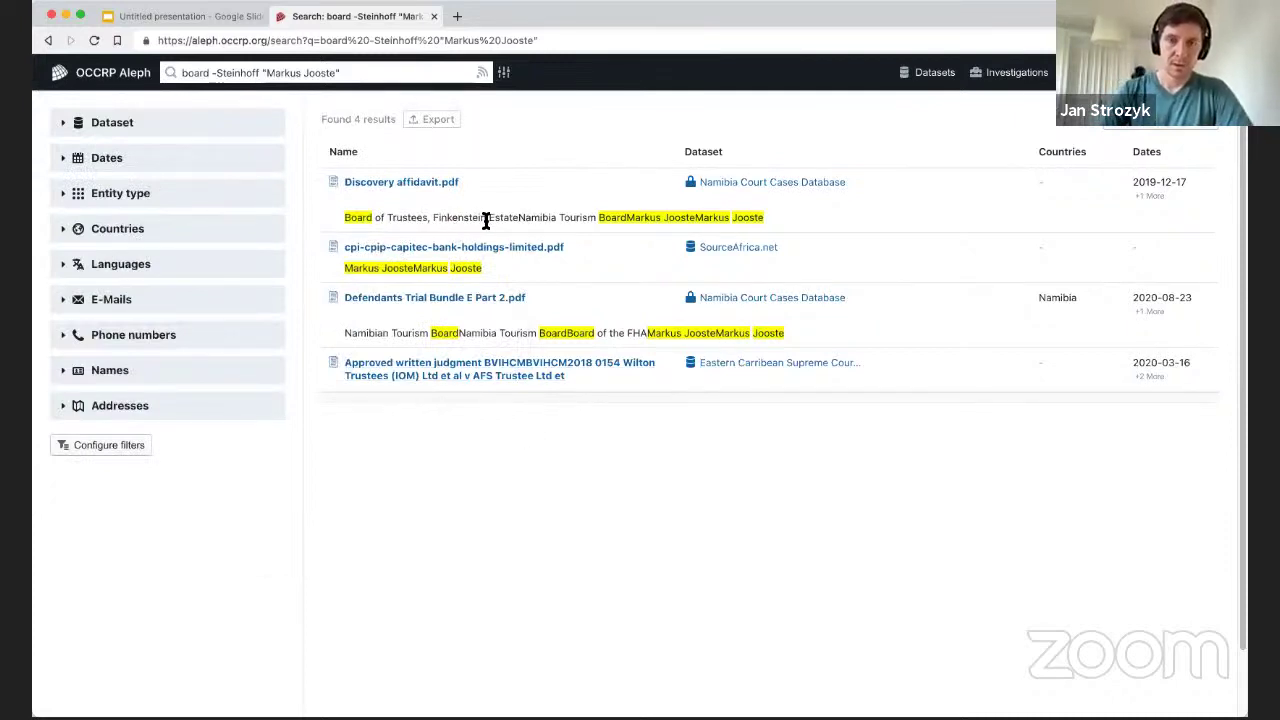
drag(498, 217, 801, 211)
click(801, 211)
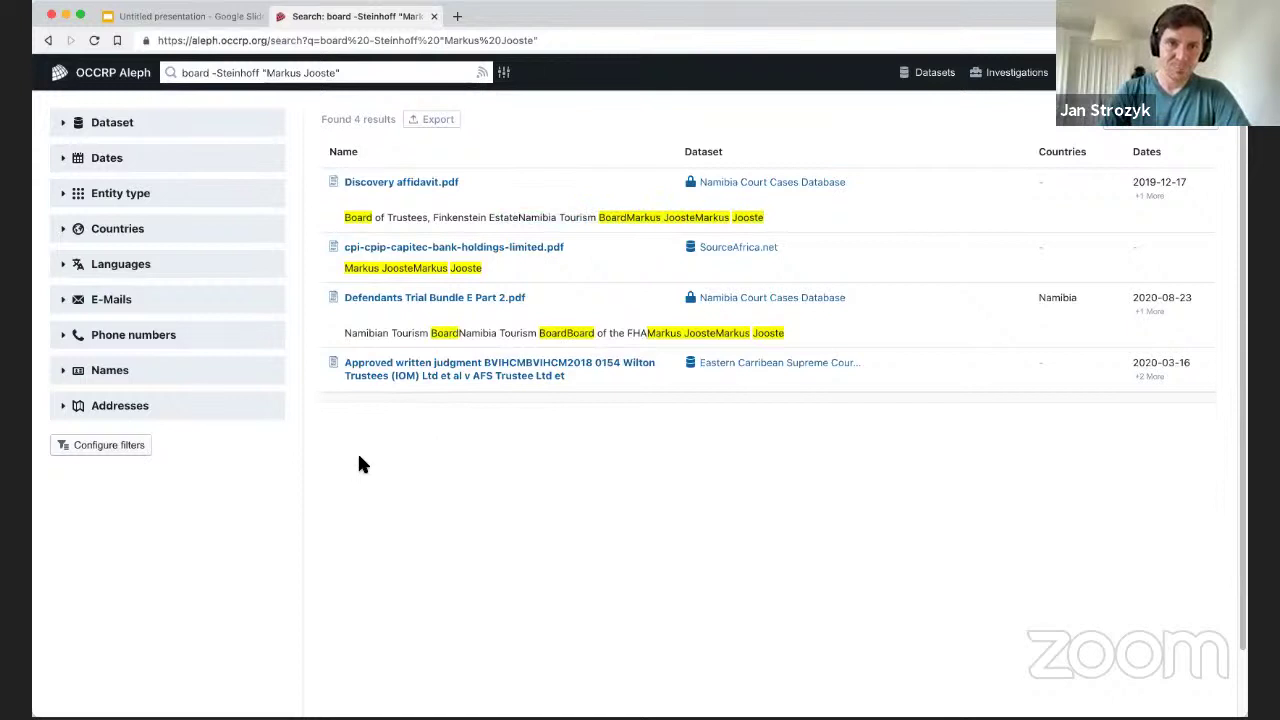
Preview Discovery affidavit.pdf and scroll through its pages.
click(380, 183)
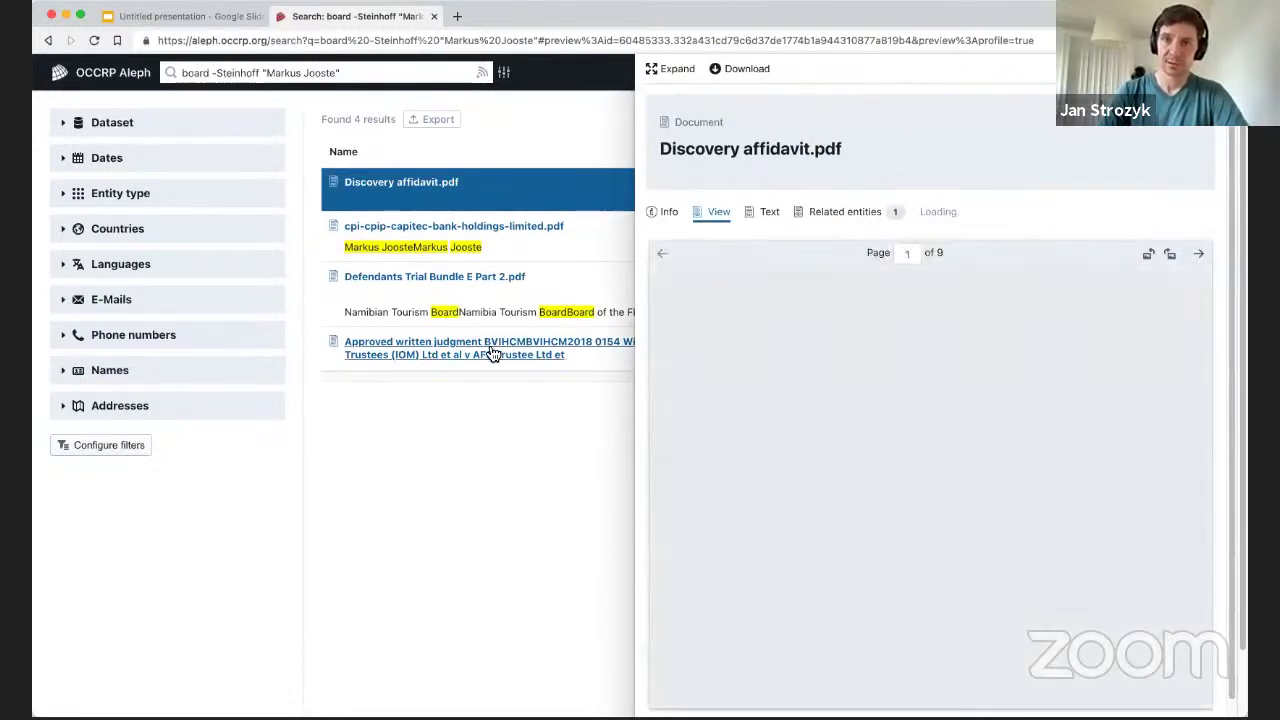
scroll(851, 462, down, 5)
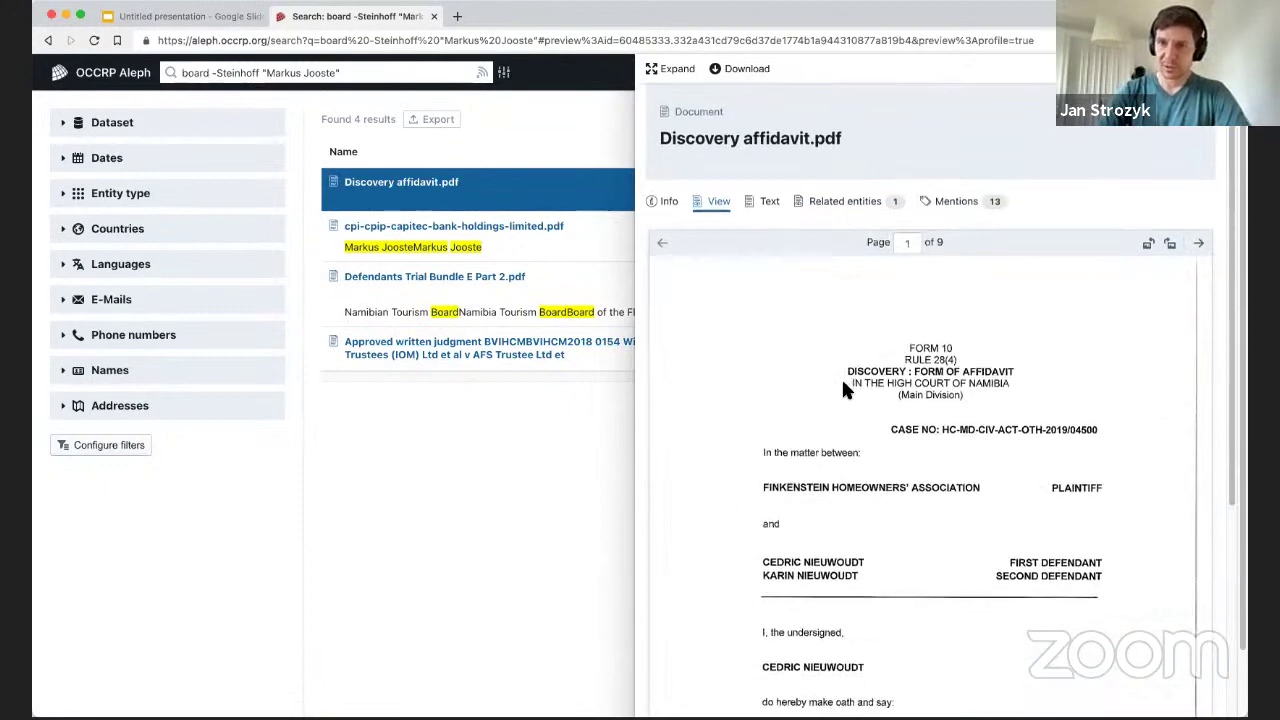
scroll(845, 313, up, 5)
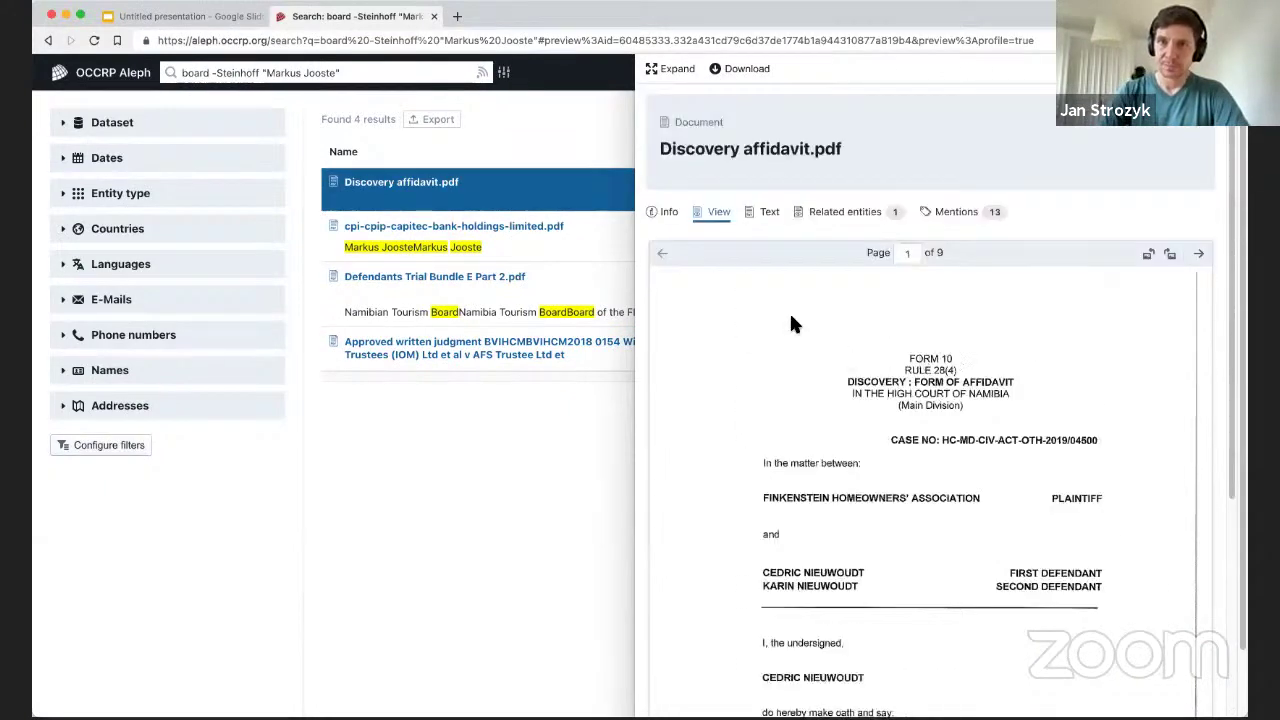
scroll(831, 325, down, 5)
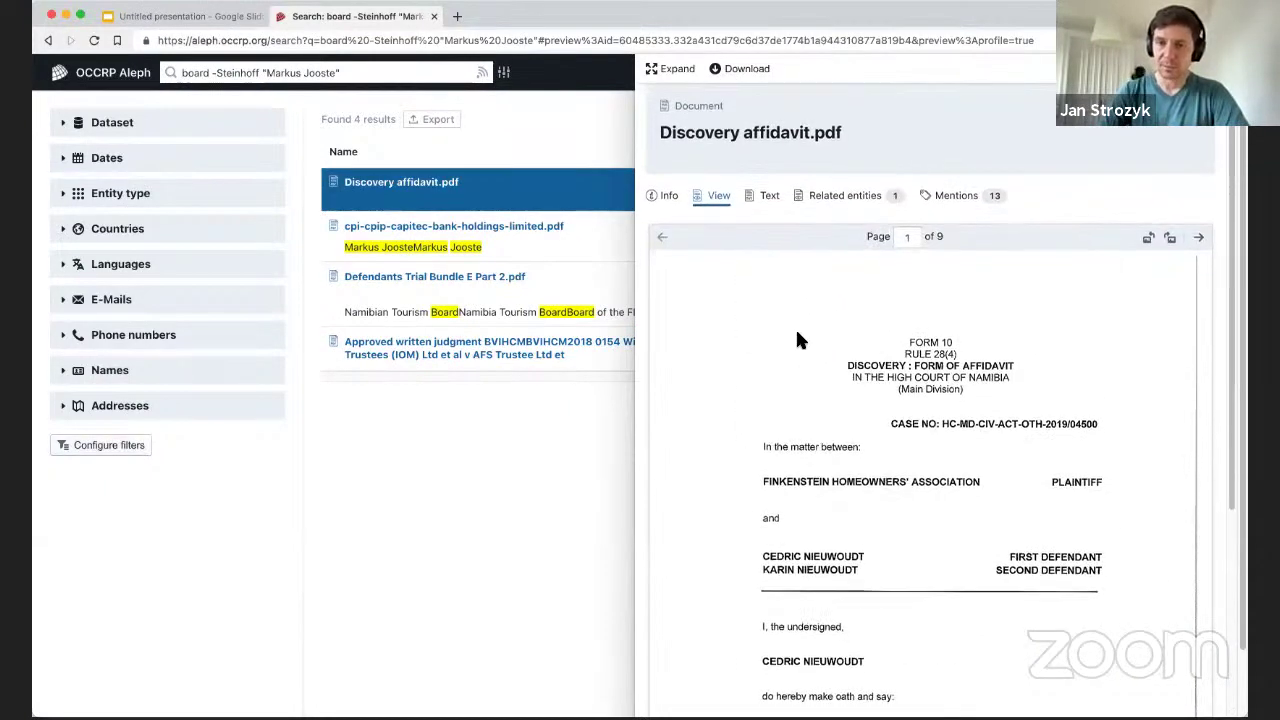
scroll(802, 340, up, 6)
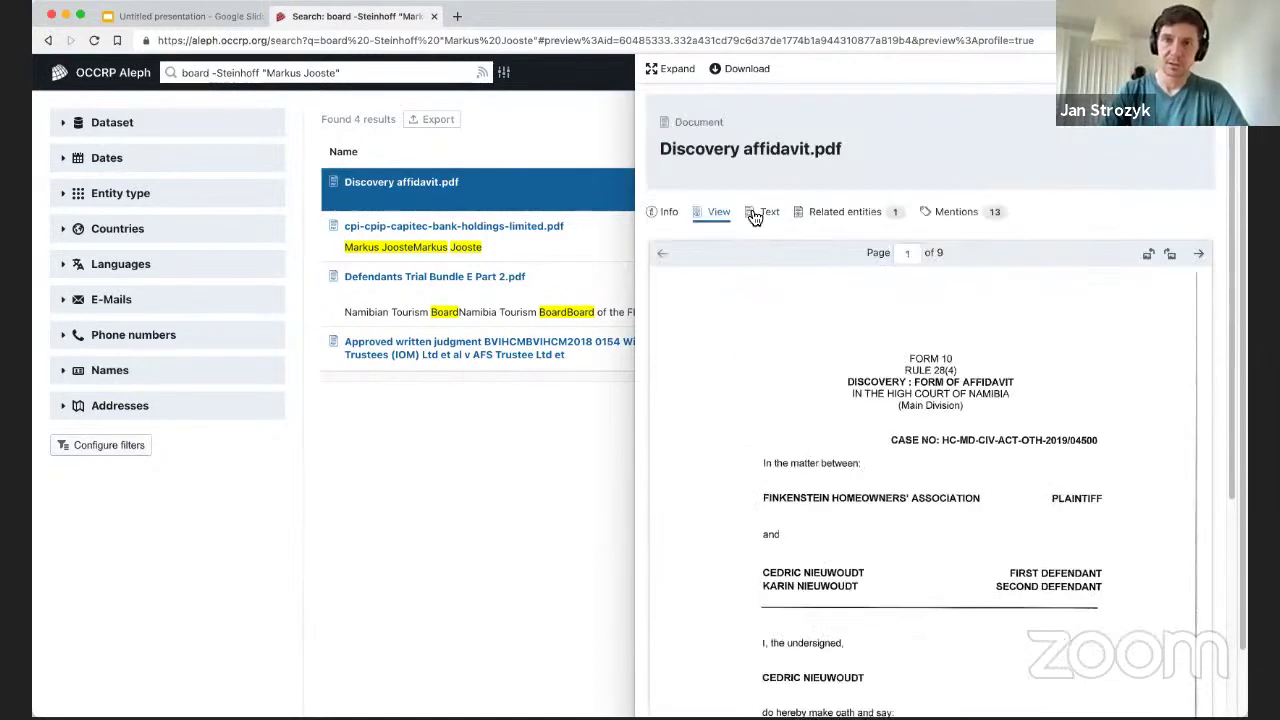
View the affidavit's extracted text, select a passage, then expand it to a full document page.
click(757, 212)
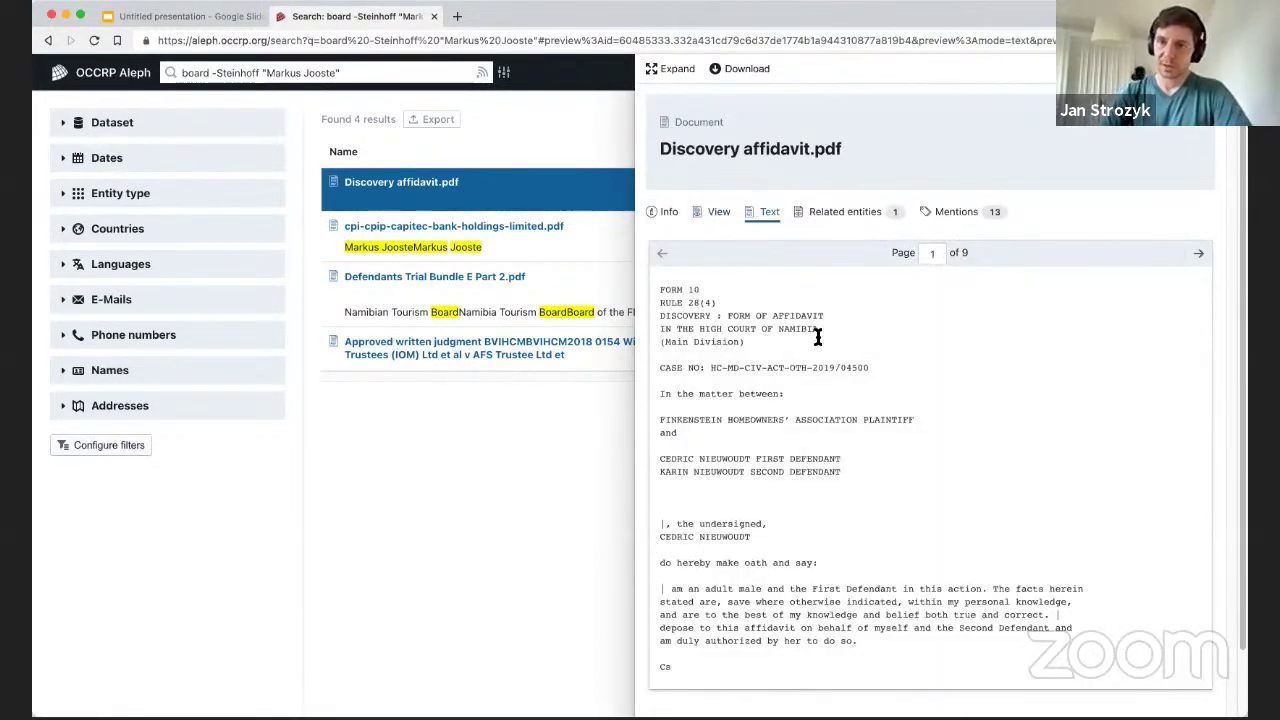
drag(684, 443, 894, 634)
click(894, 634)
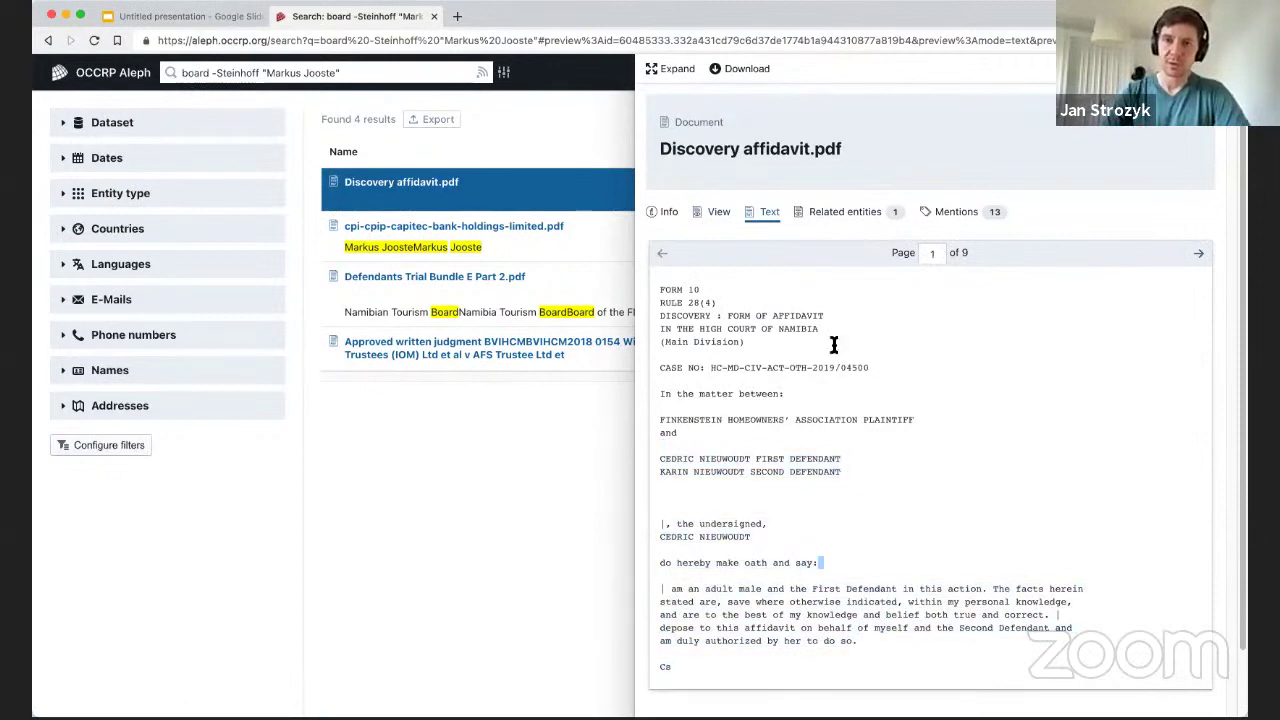
click(671, 74)
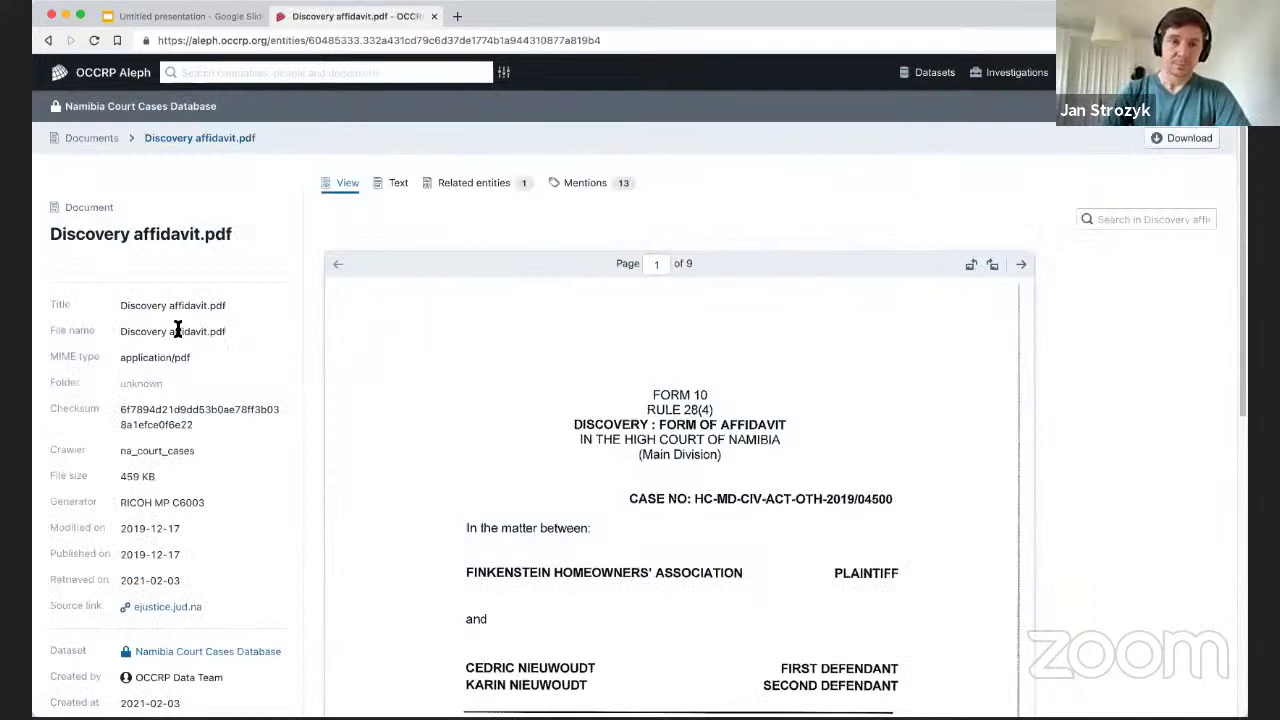
Review the affidavit's Mentions, then return to the Namibia Court Cases Database documents list.
scroll(165, 310, down, 3)
scroll(193, 347, up, 3)
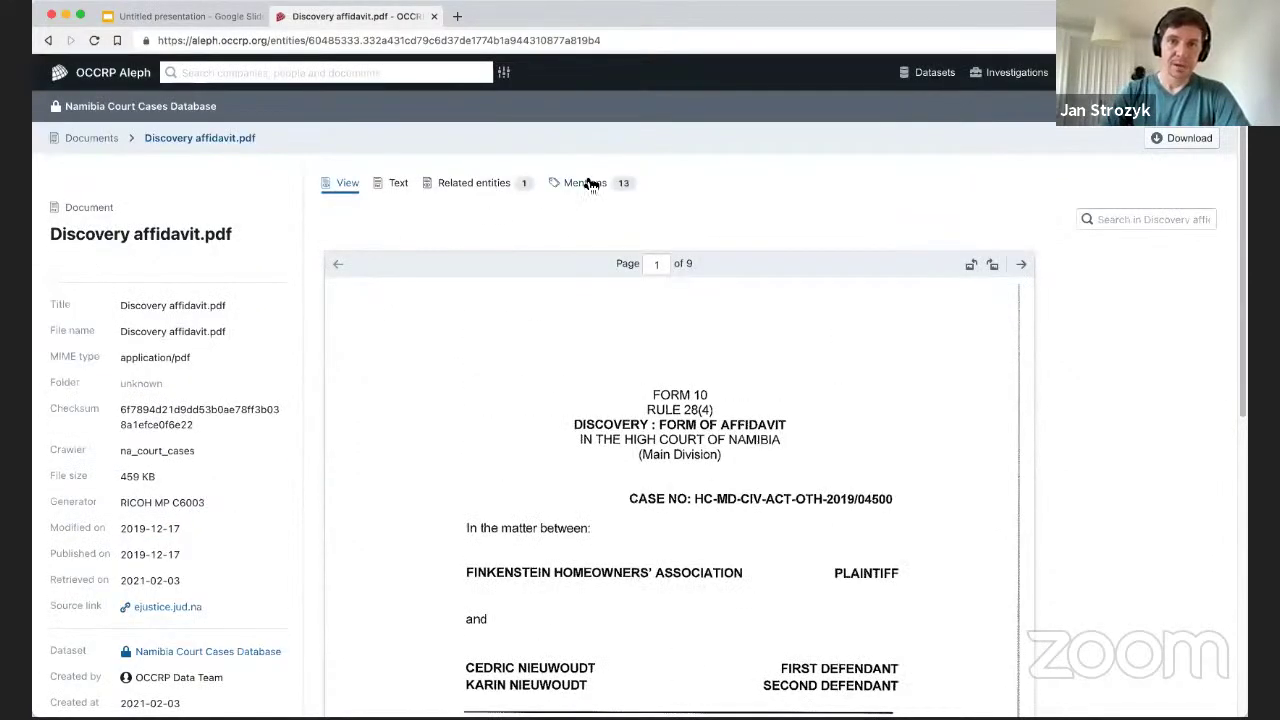
click(590, 184)
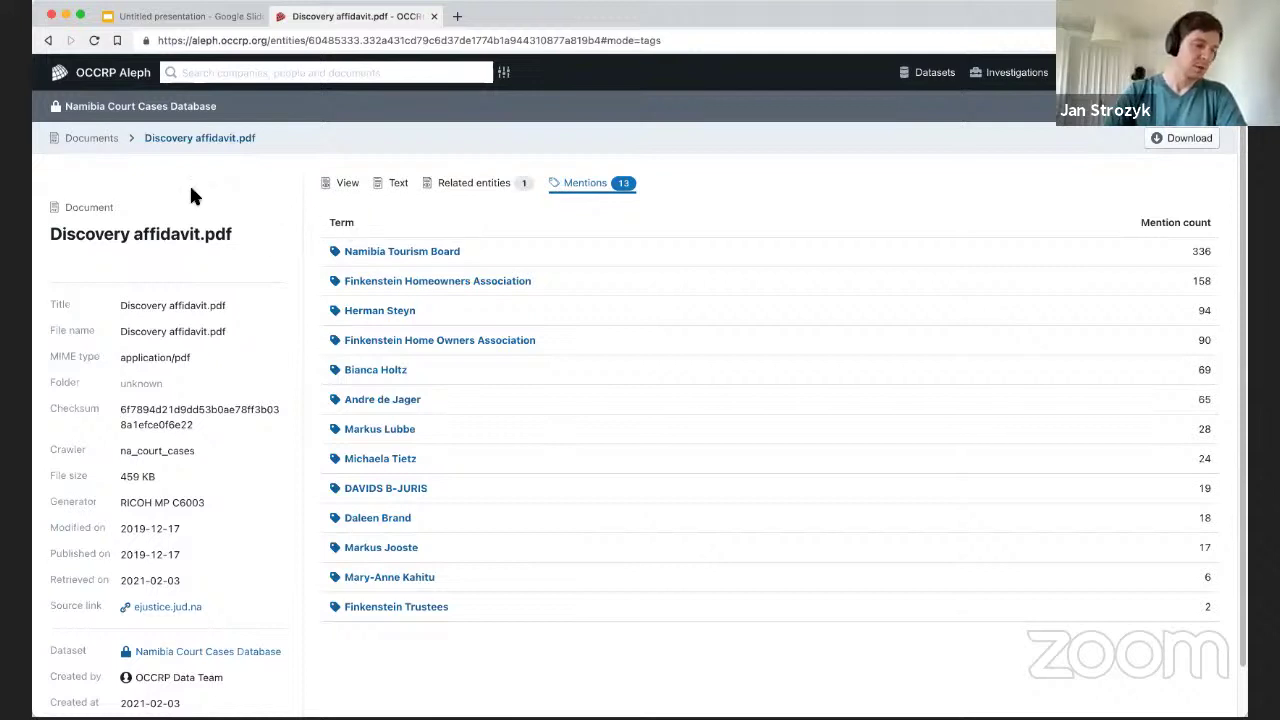
click(92, 140)
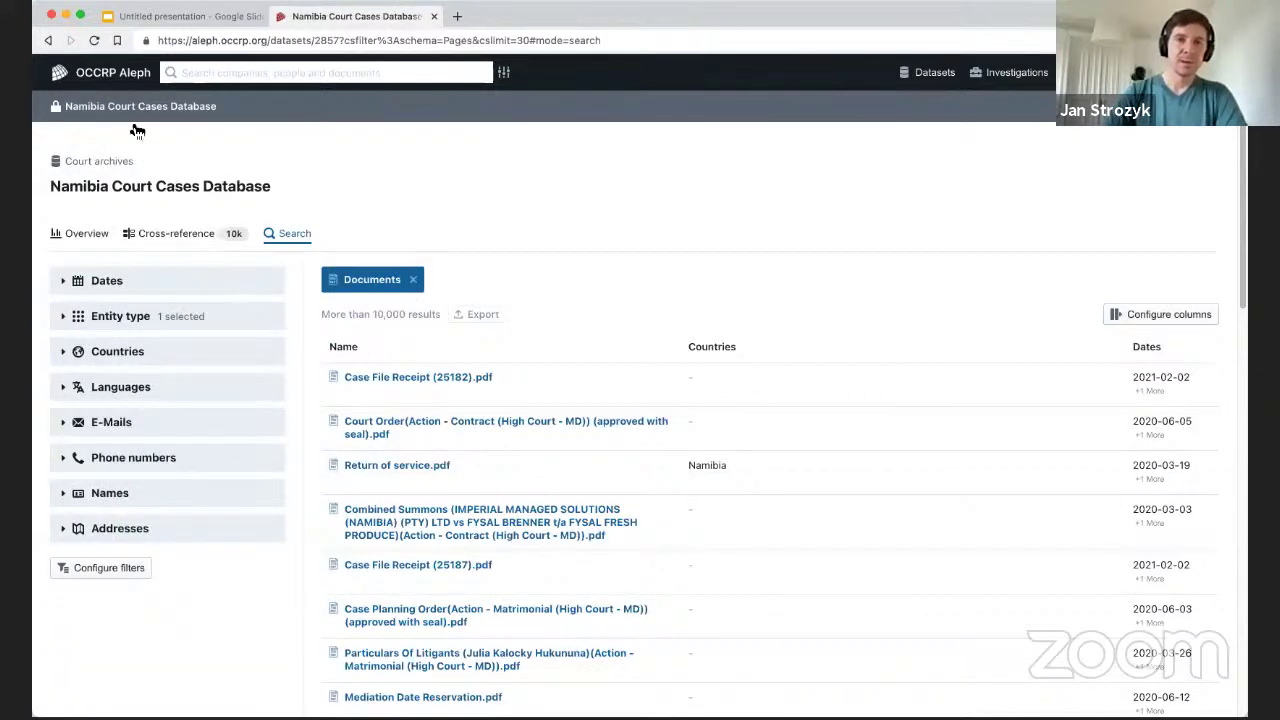
Return to the Aleph Notifications home page and focus the header search box.
click(90, 74)
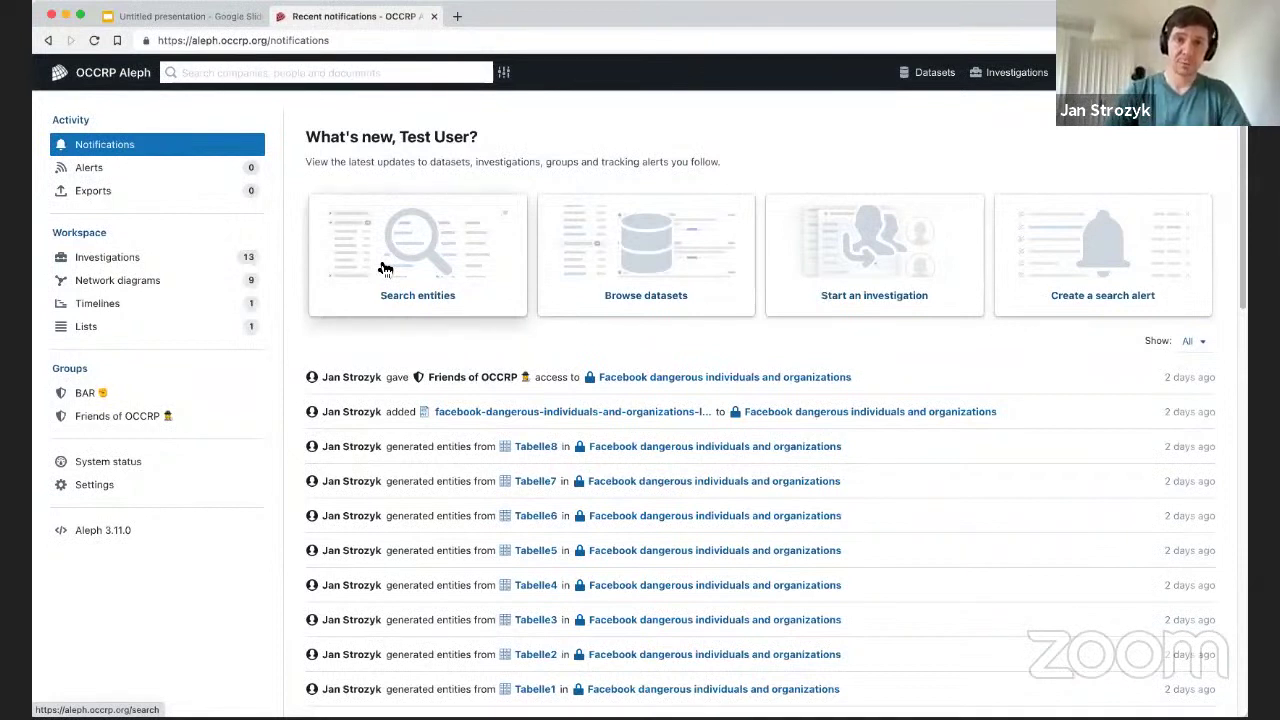
click(203, 71)
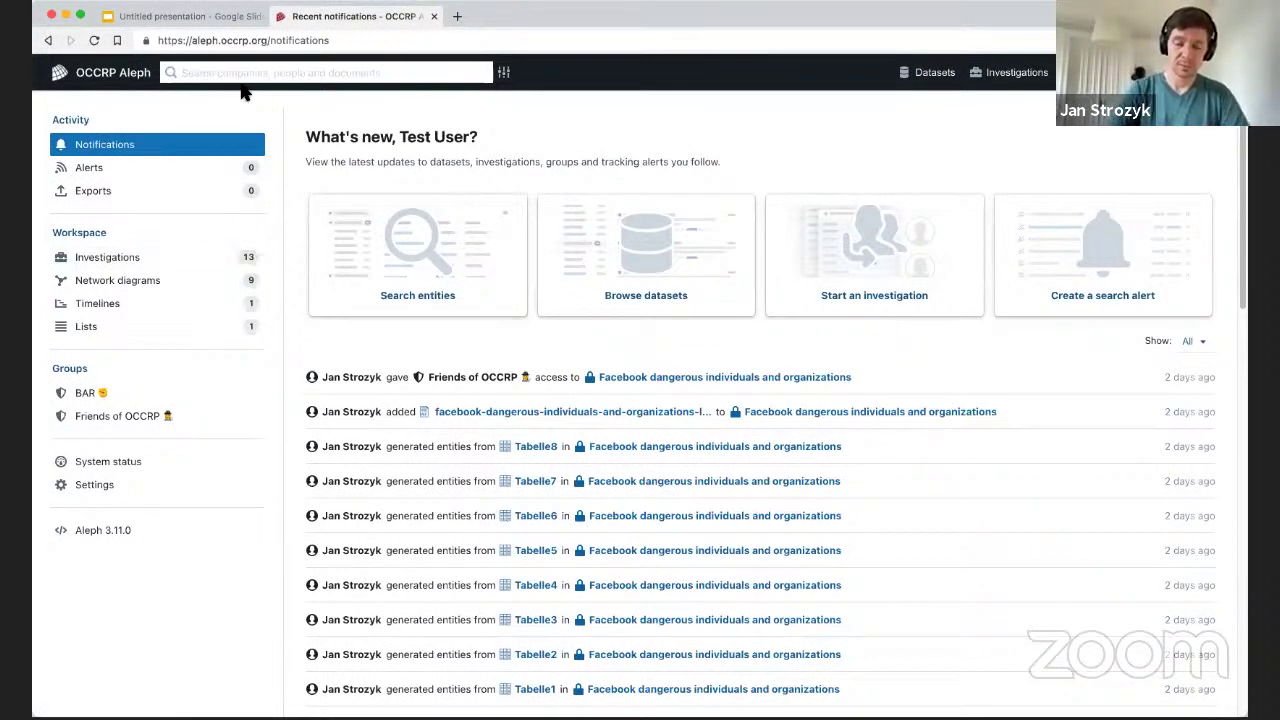
Search for the person's surname (correcting the typo) plus board and namibia, getting 246 results.
text(Josste)
key(Return)
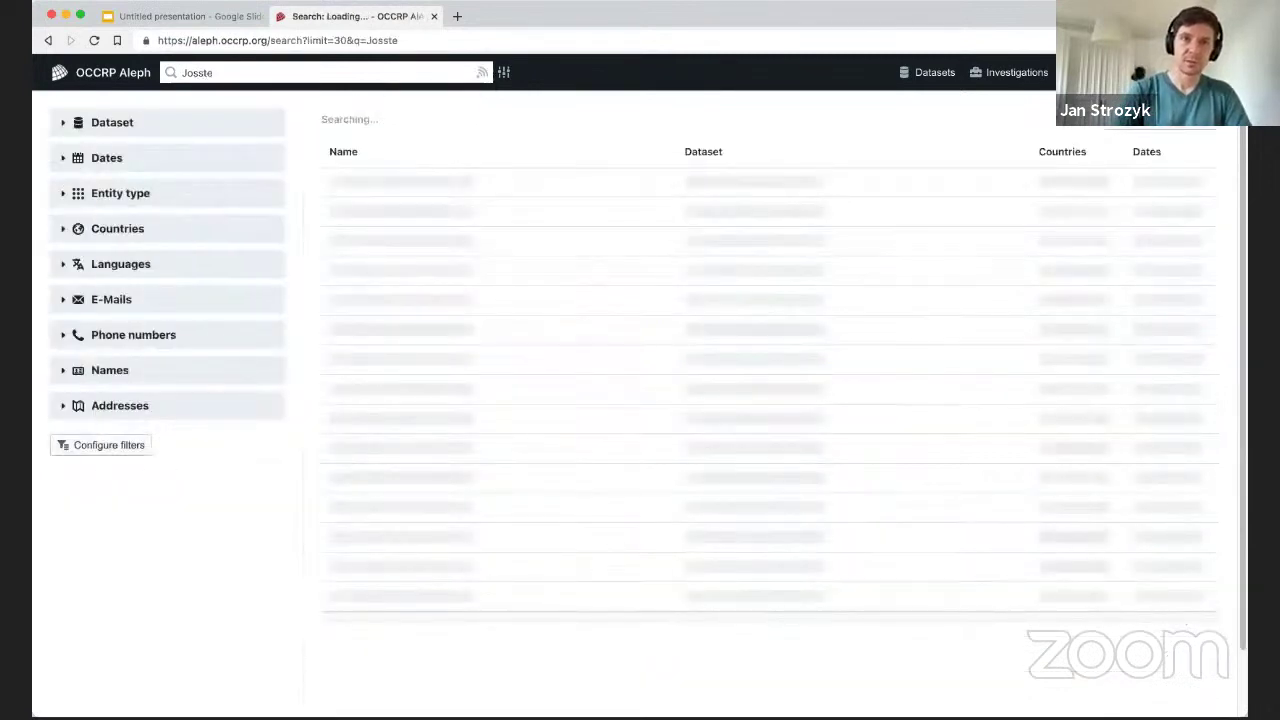
double_click(212, 73)
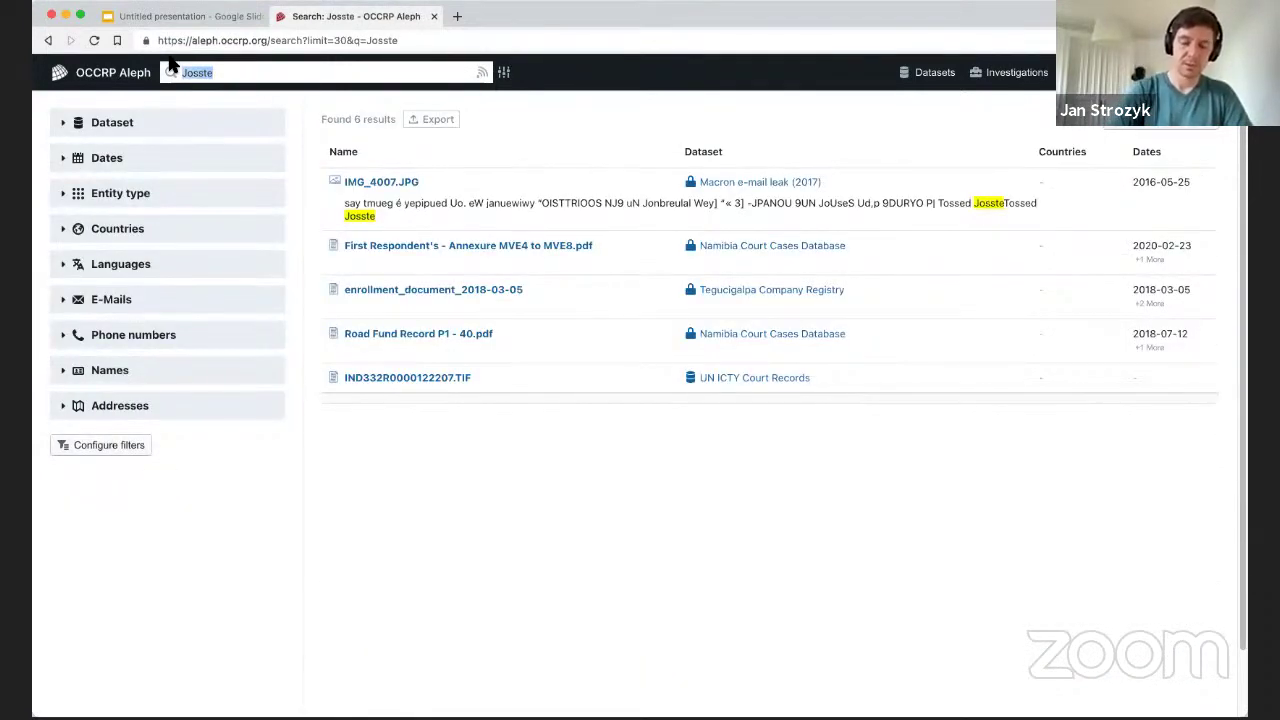
text(Joos)
key(Return)
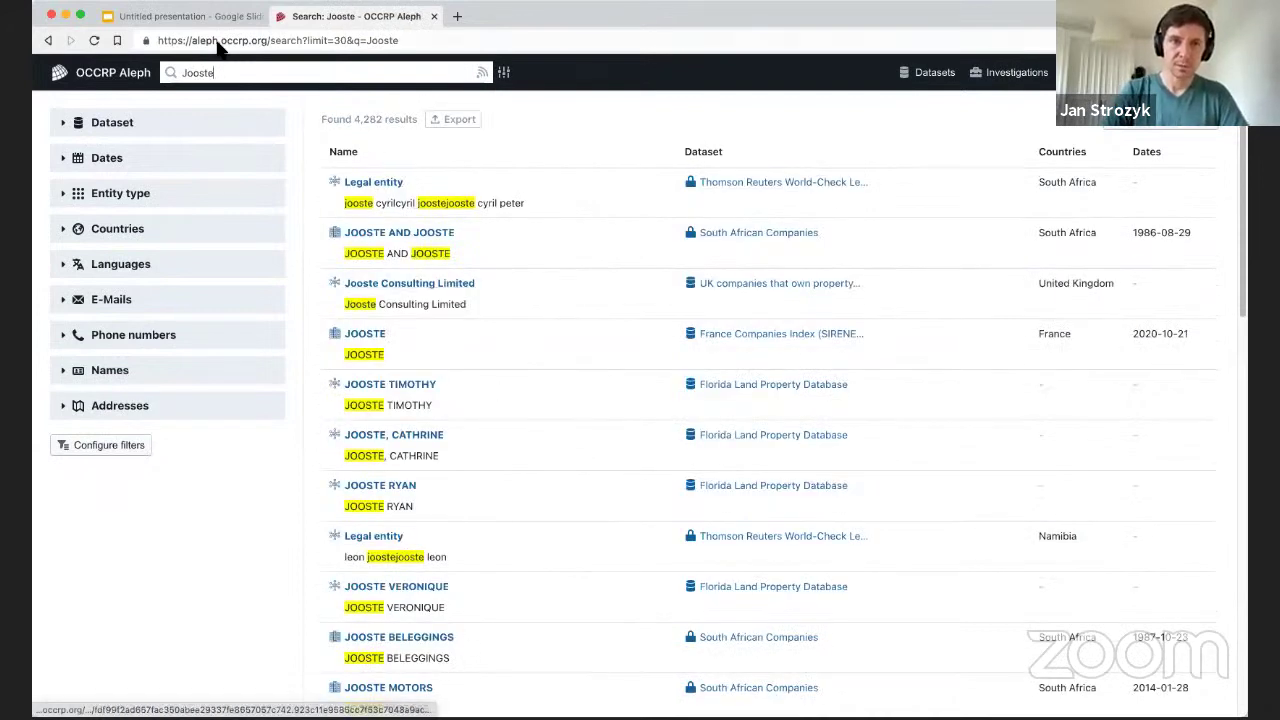
text(board namibia)
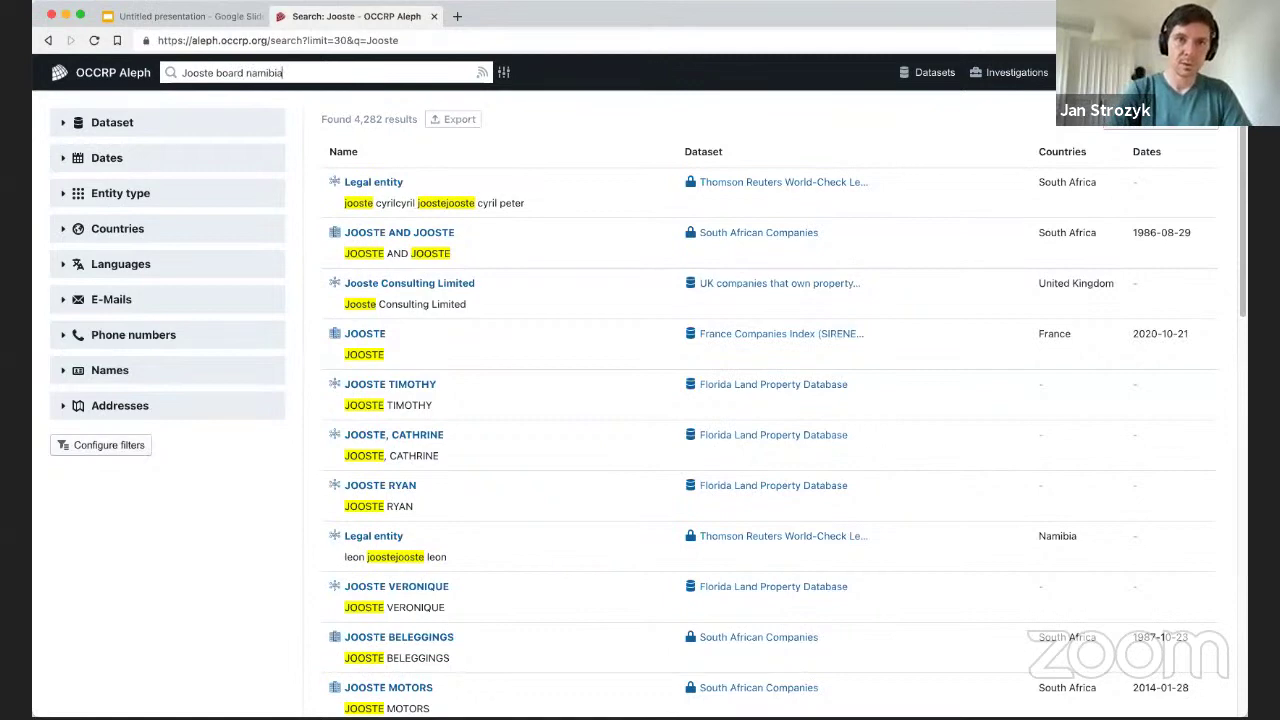
key(Return)
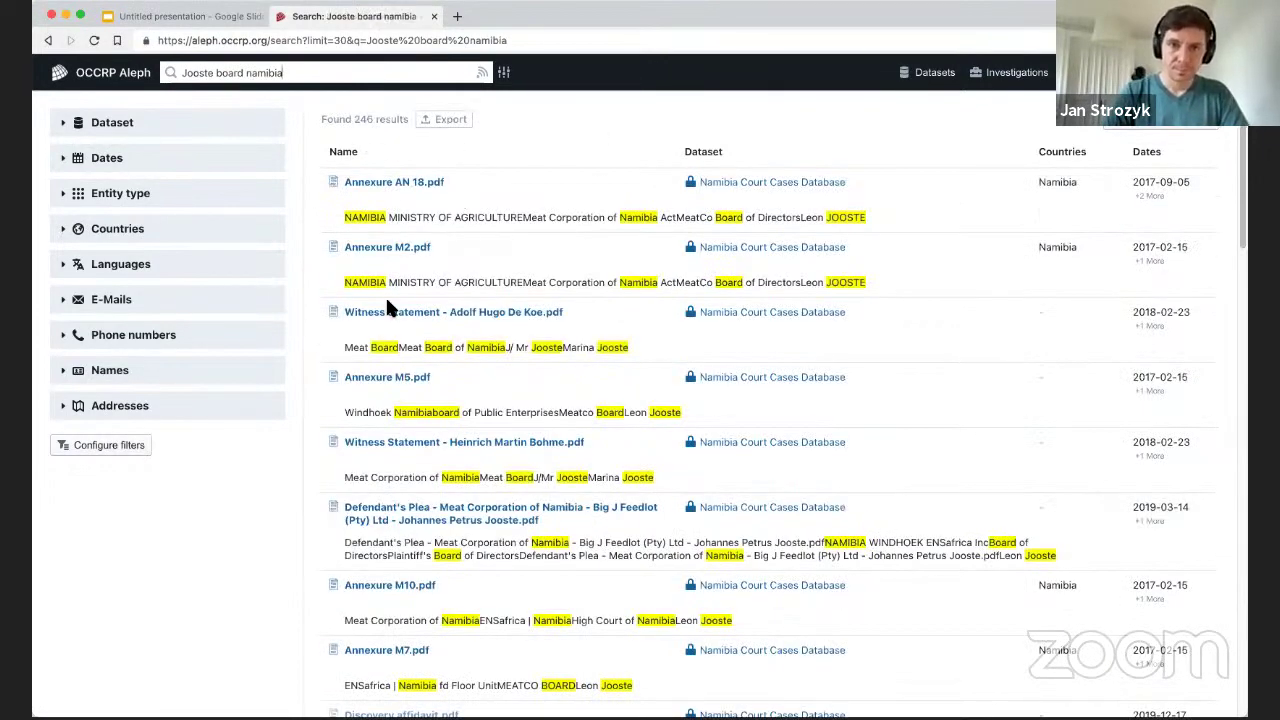
click(377, 249)
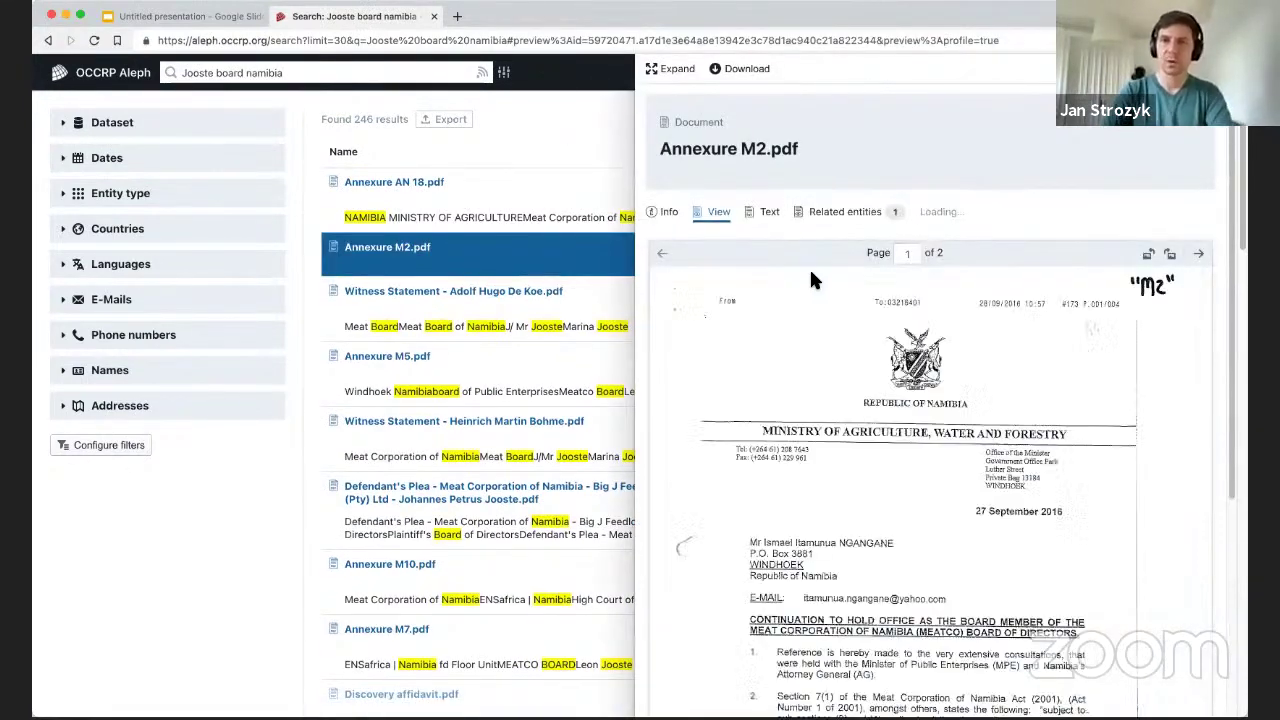
click(753, 218)
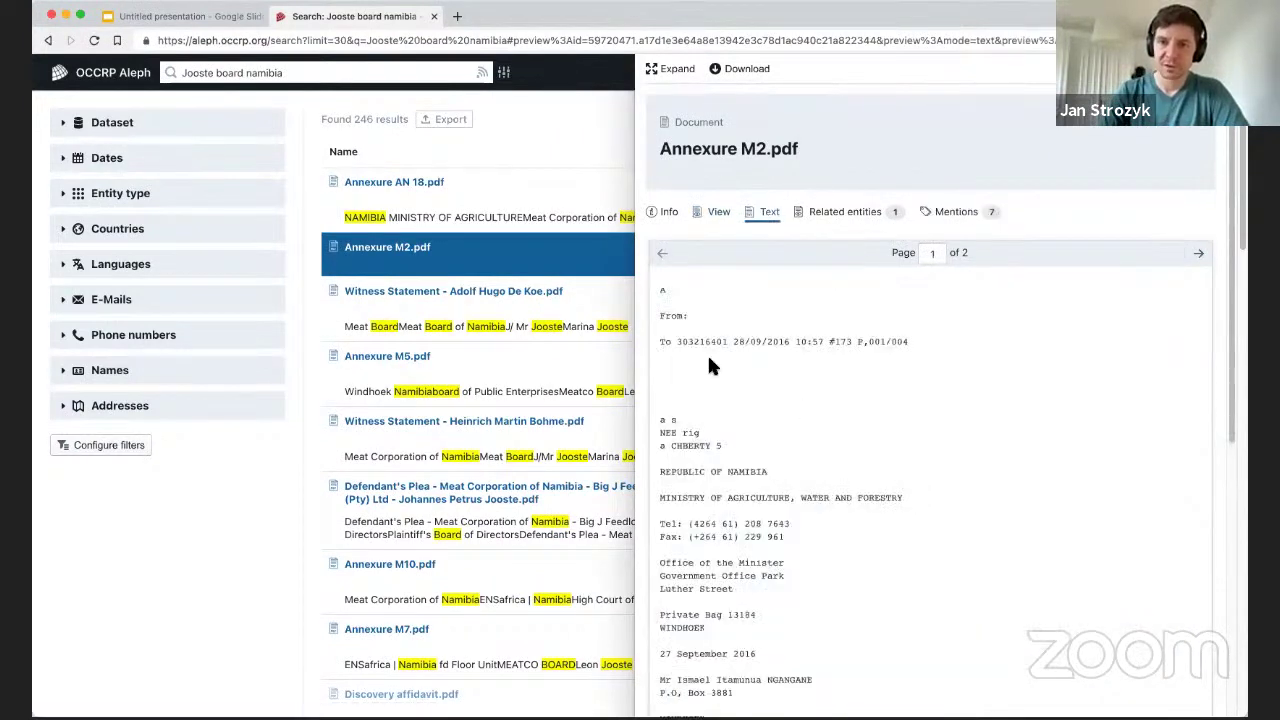
scroll(731, 388, down, 5)
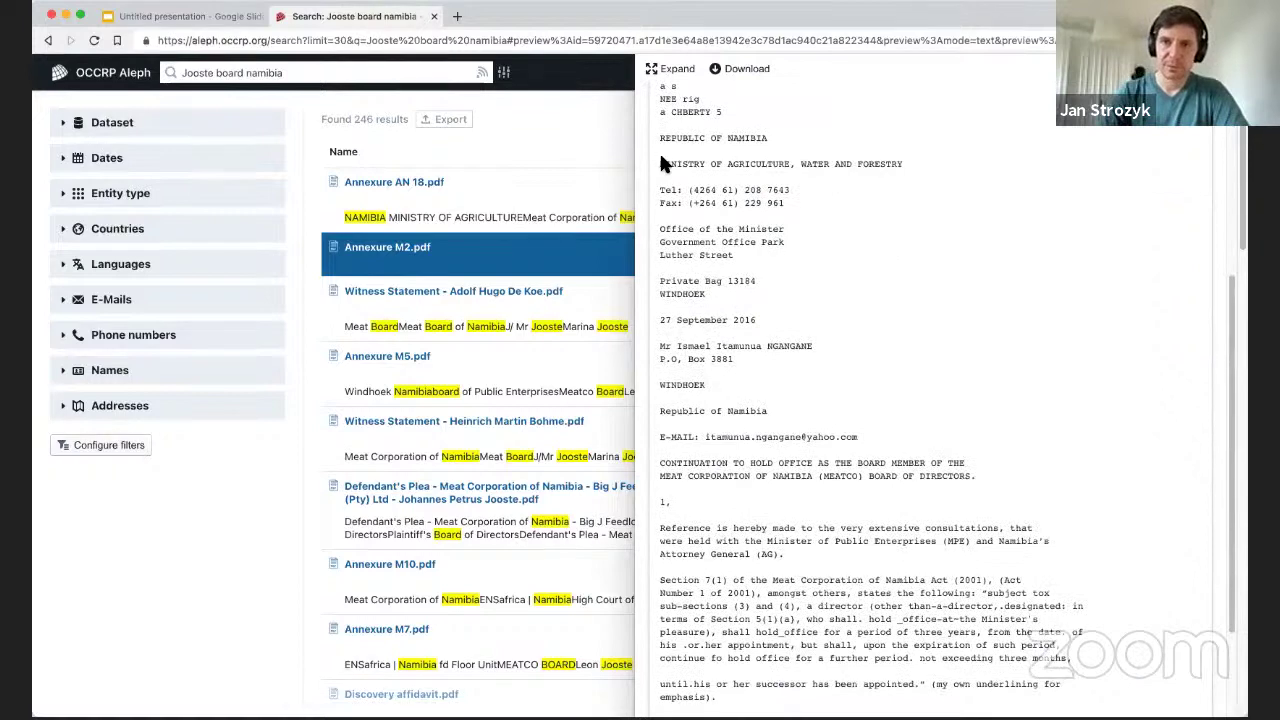
drag(659, 164, 790, 164)
click(761, 228)
scroll(761, 240, down, 3)
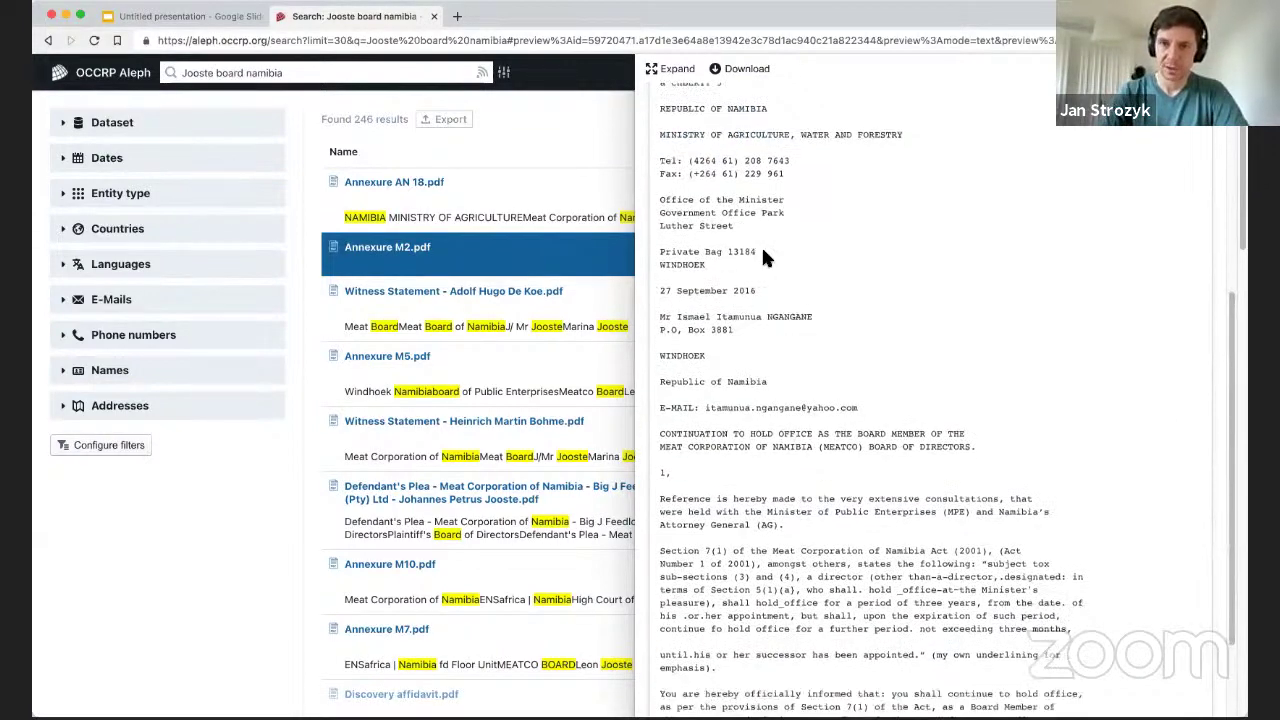
drag(688, 385, 910, 385)
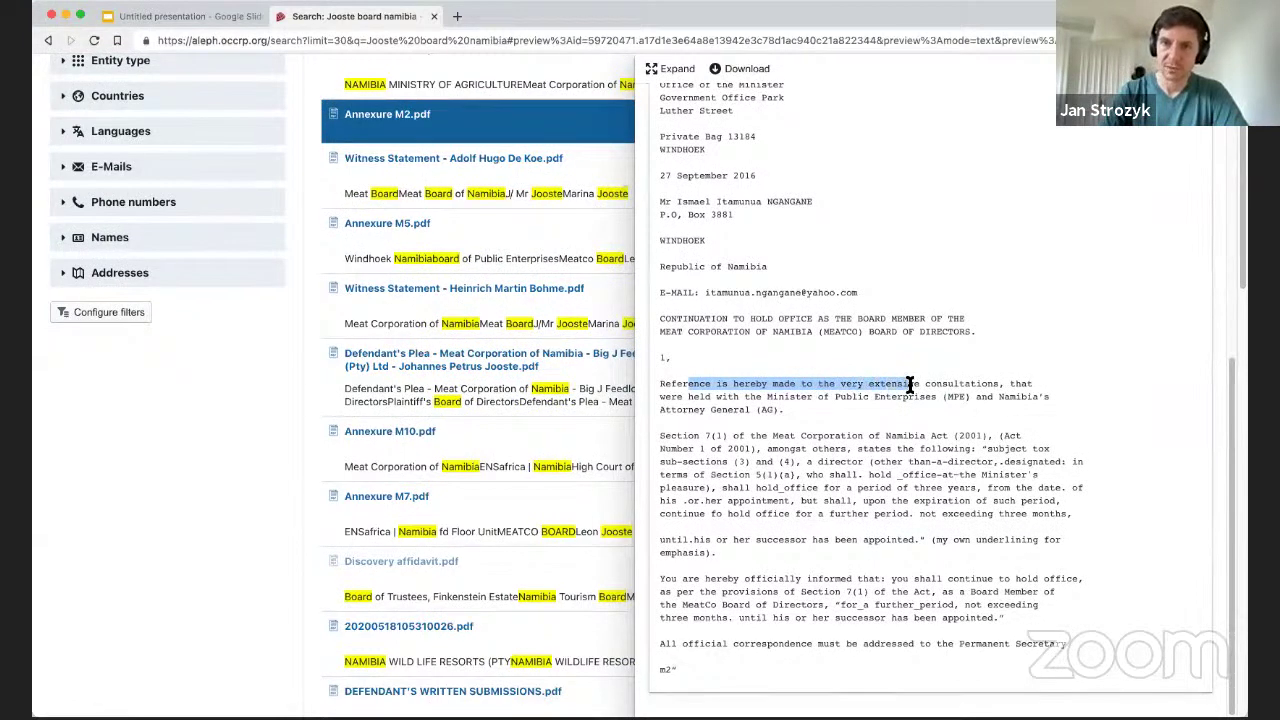
scroll(813, 372, up, 10)
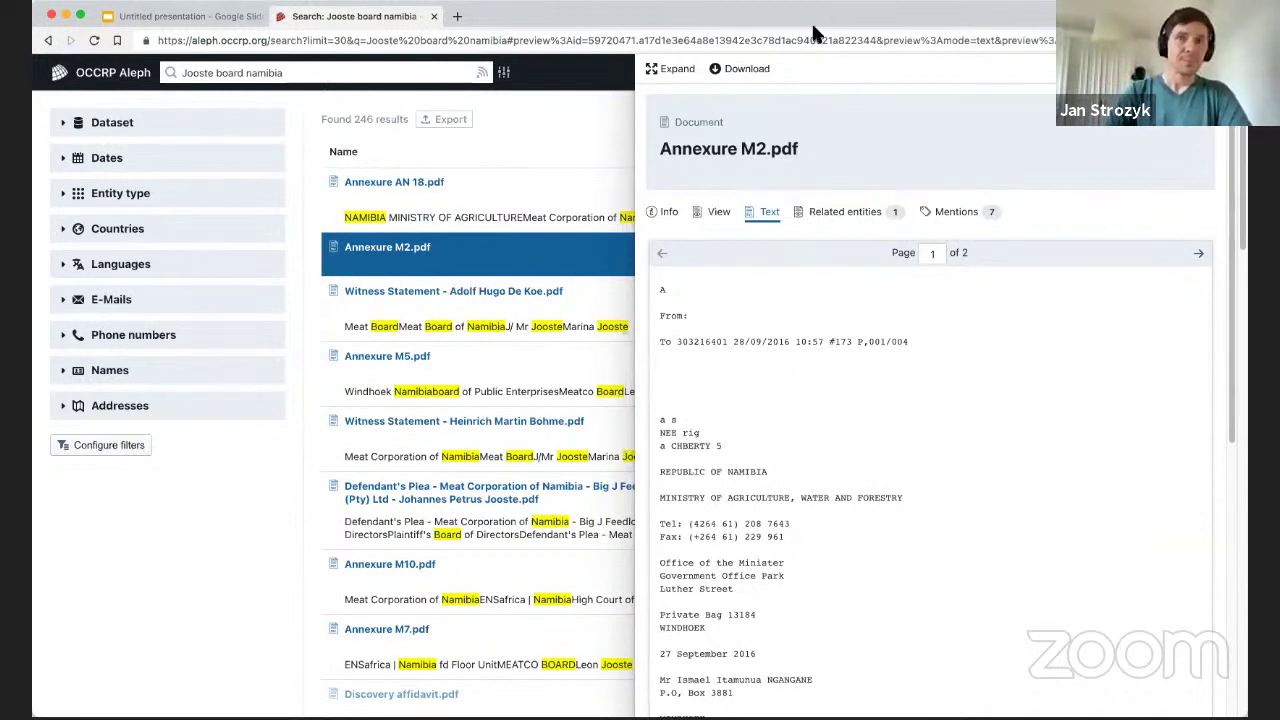
click(858, 215)
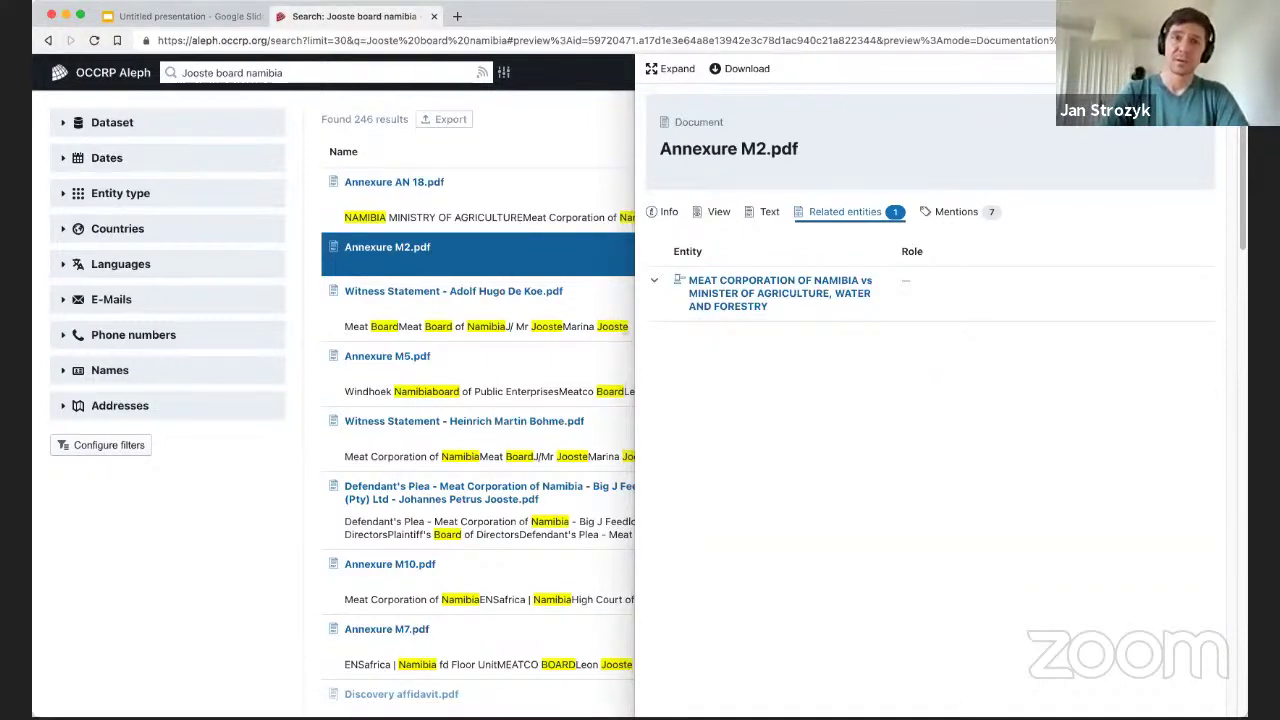
key(Escape)
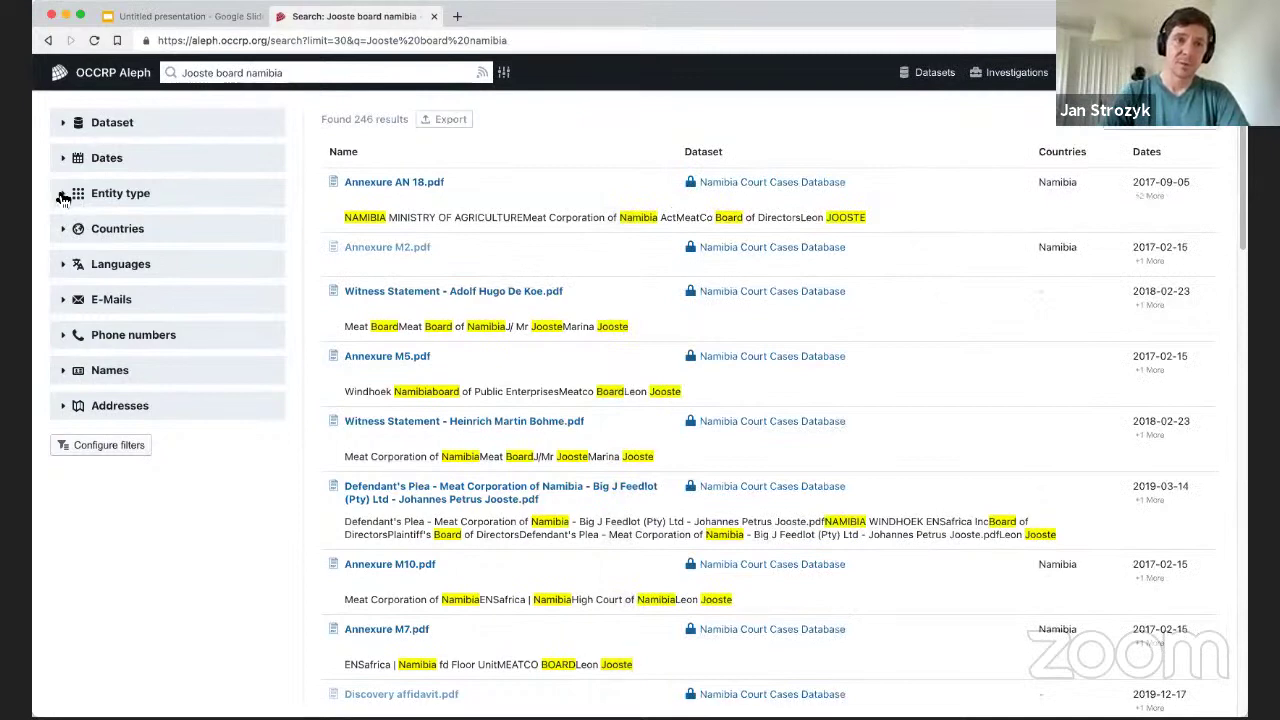
Expand the Entity type filter and run a new search for the person's full name.
click(63, 196)
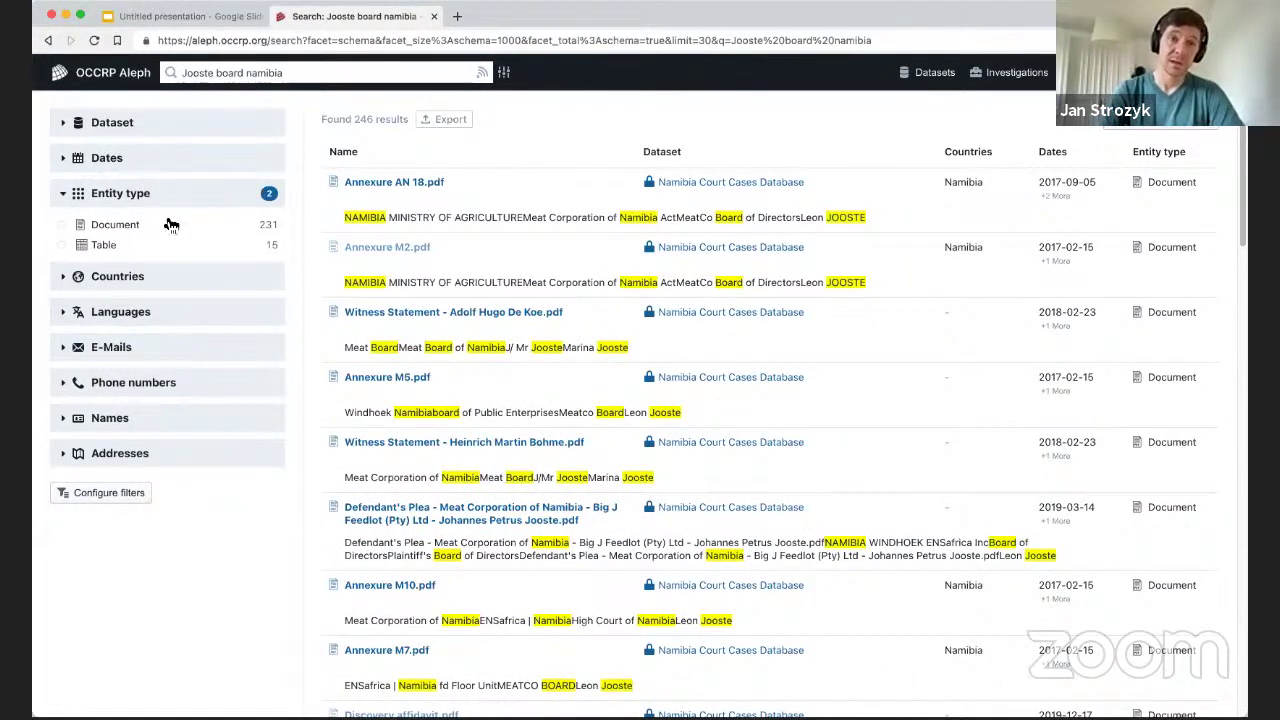
click(285, 78)
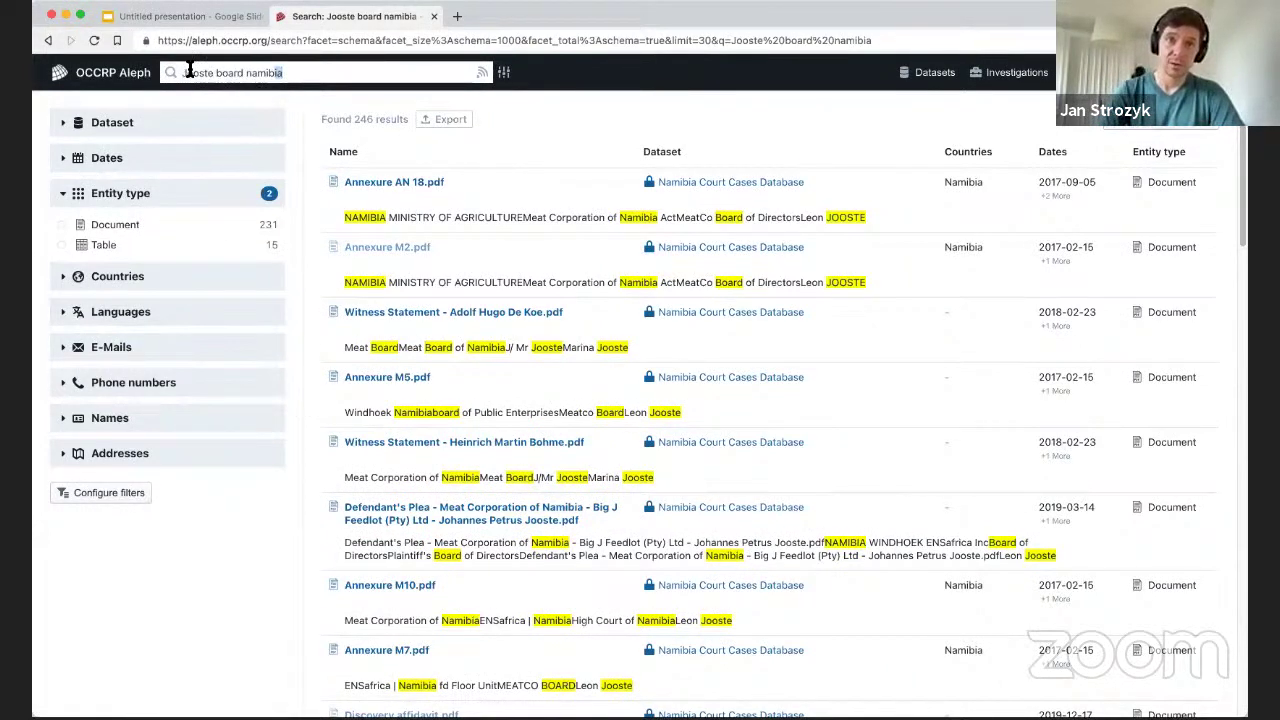
key(super+a)
text(Markus )
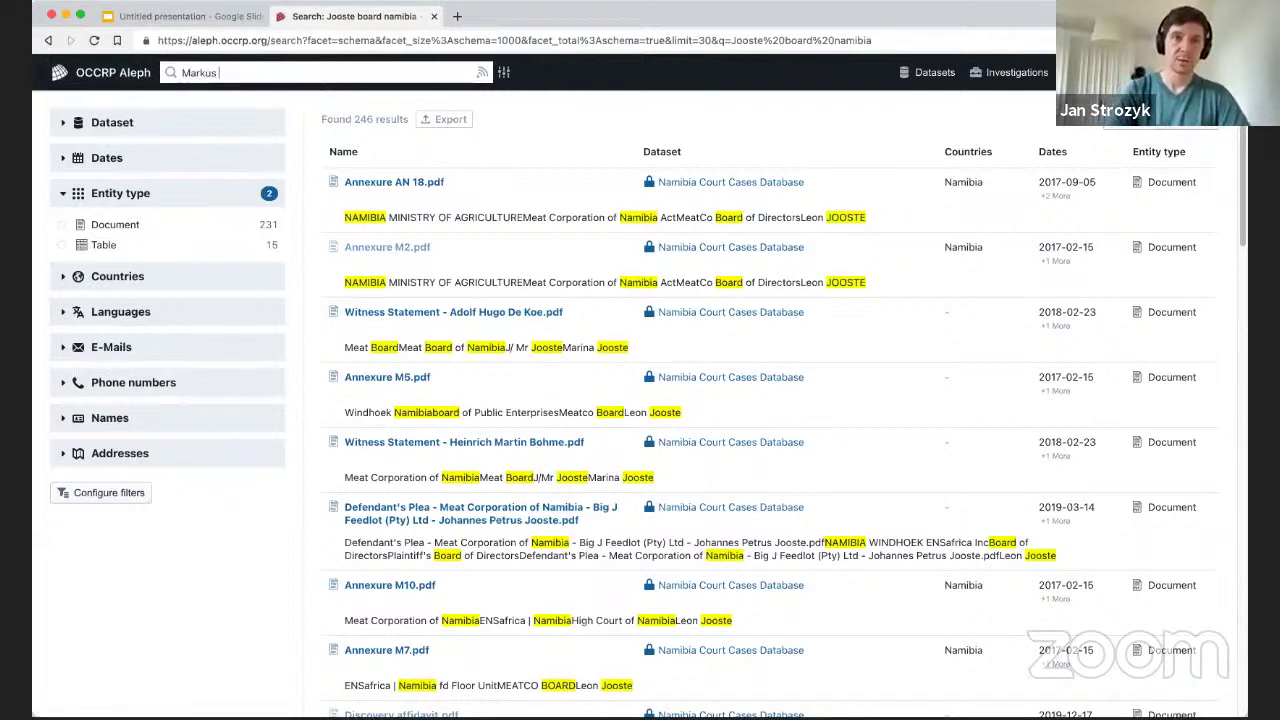
text(Jooste)
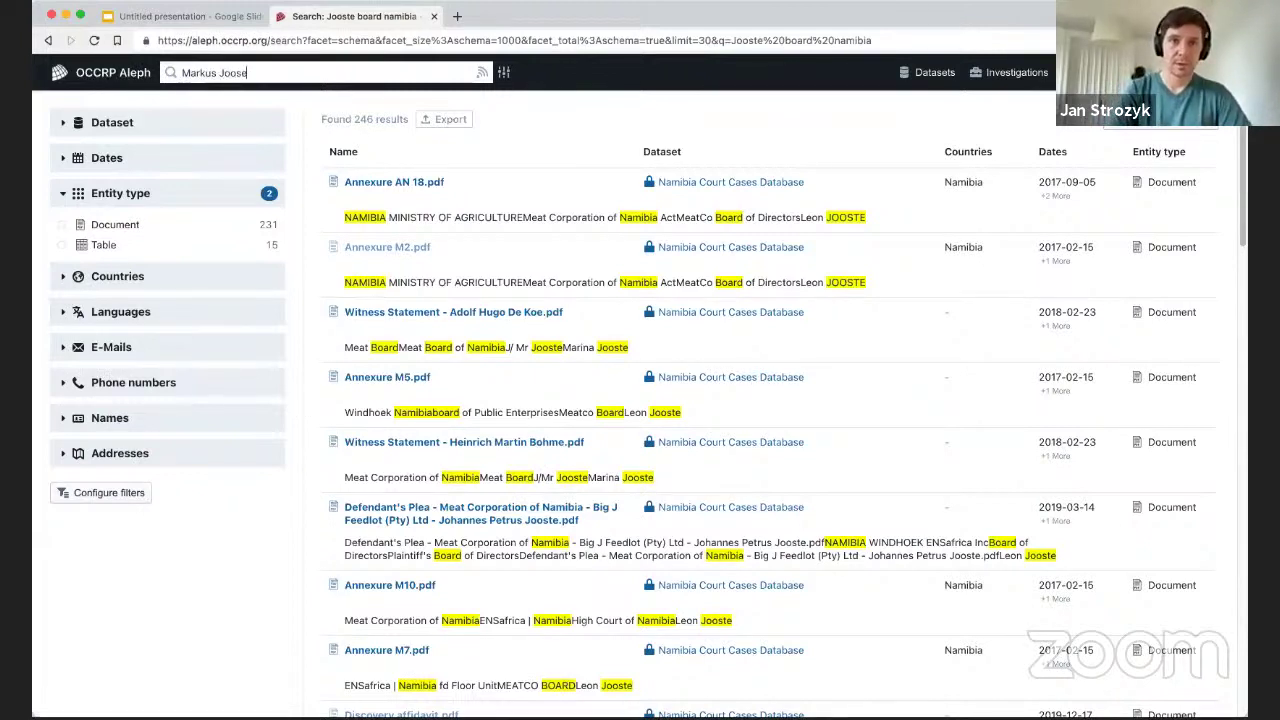
key(Return)
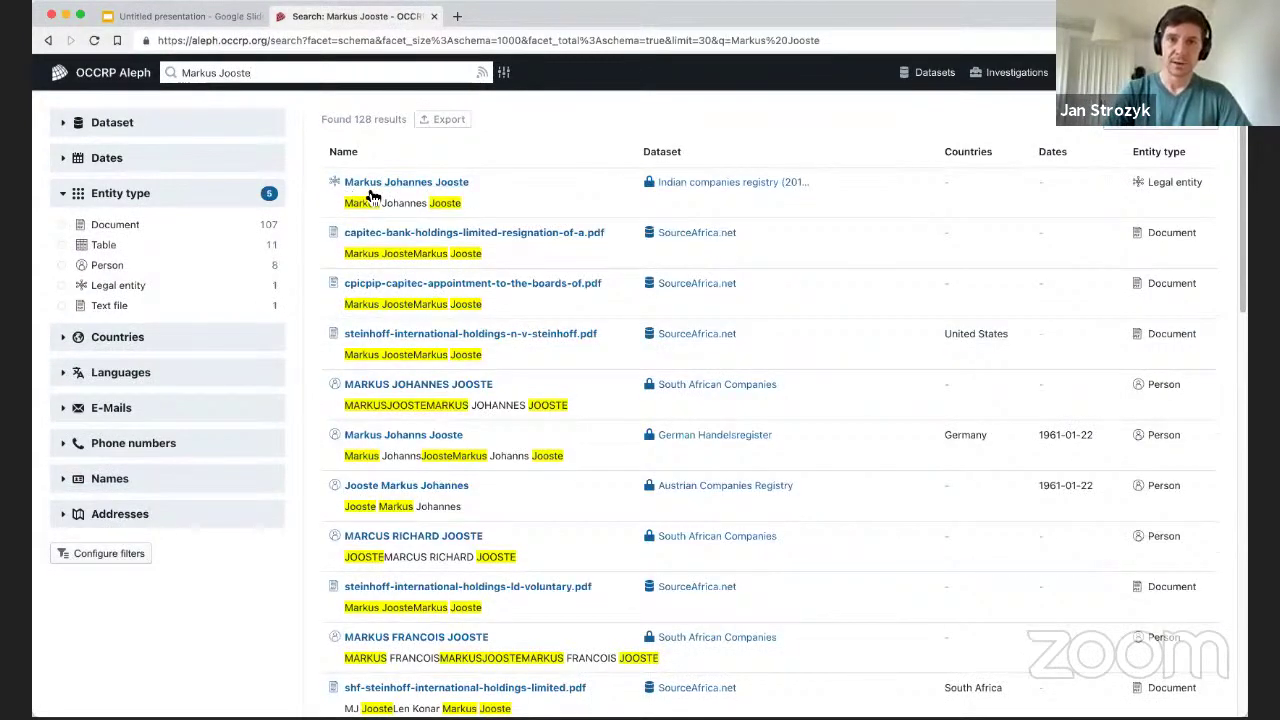
Preview the legal-entity result and list its directorship at Alstein Furnitures Private Limited since 2001-08-06.
click(372, 188)
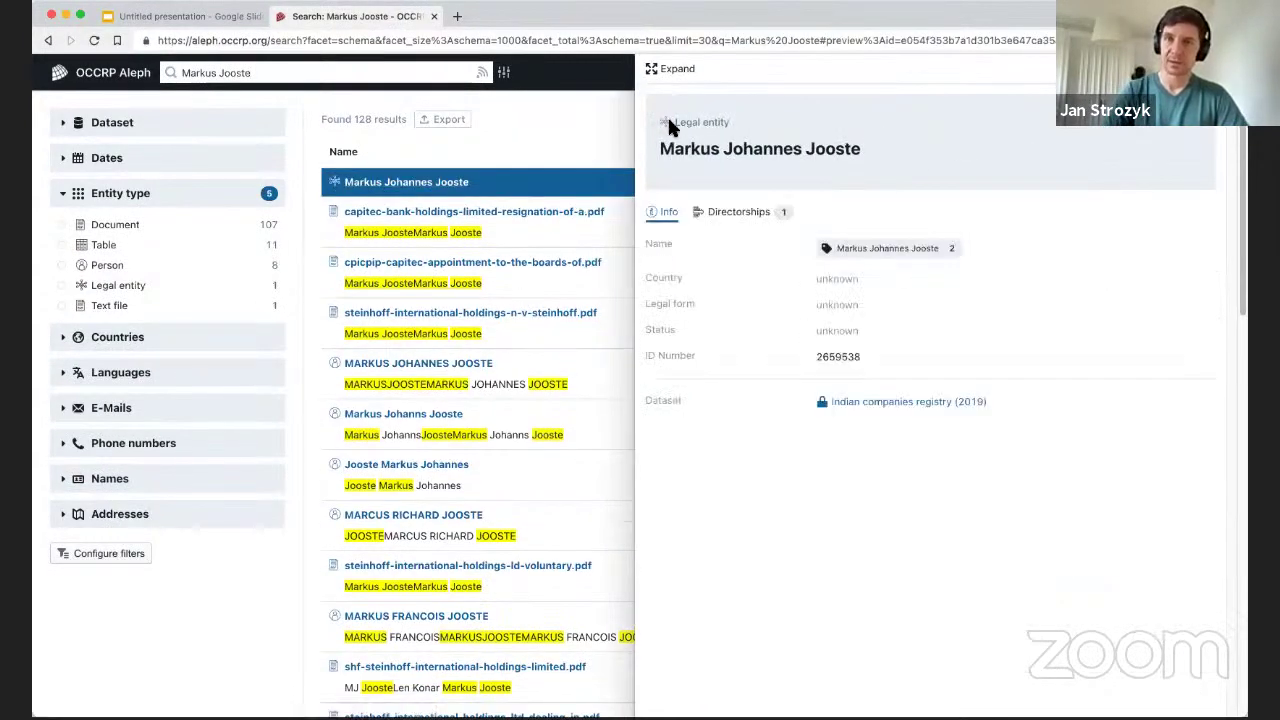
drag(673, 122, 781, 126)
click(783, 156)
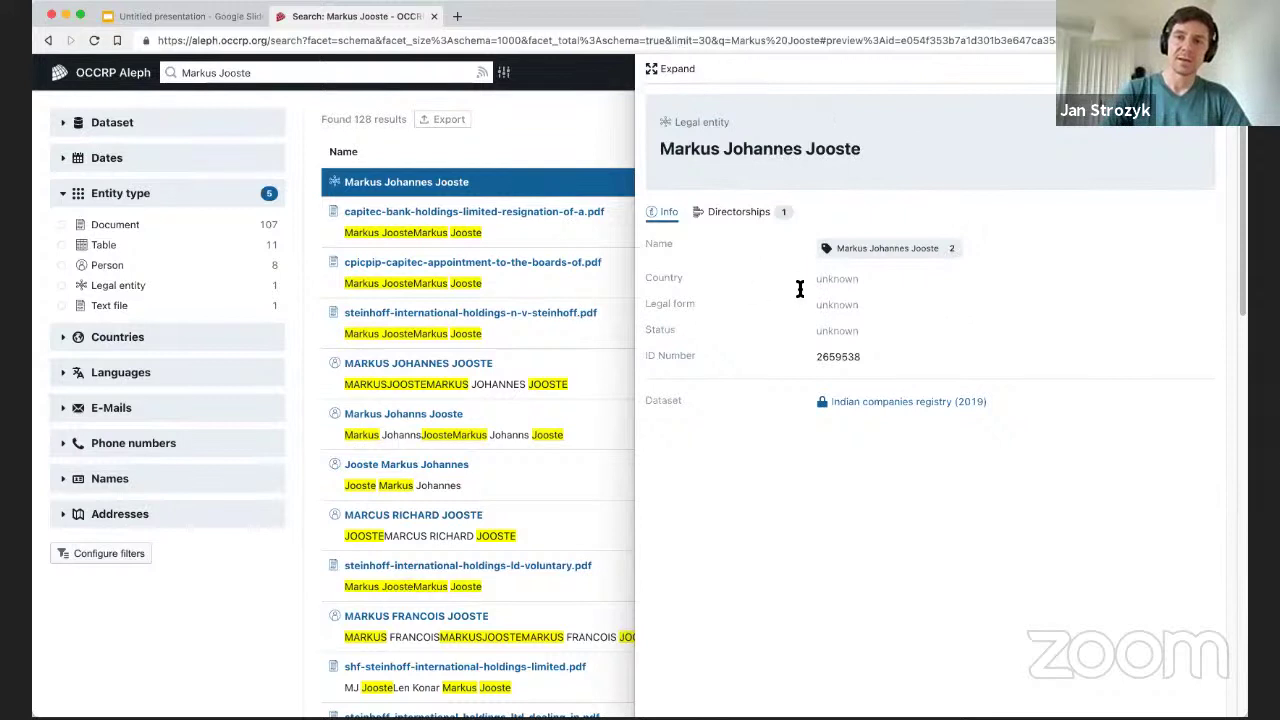
click(738, 214)
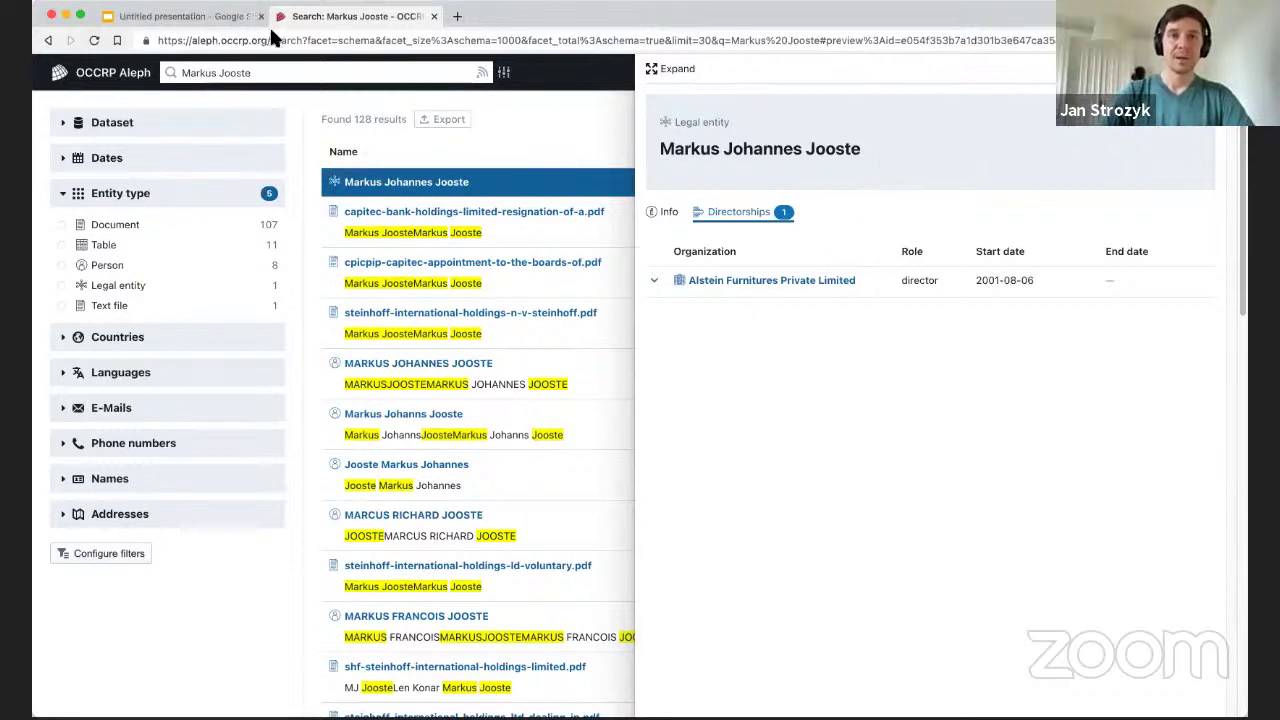
Advance the Google Slides deck to the Search summary slide, then return to the Aleph results.
click(201, 12)
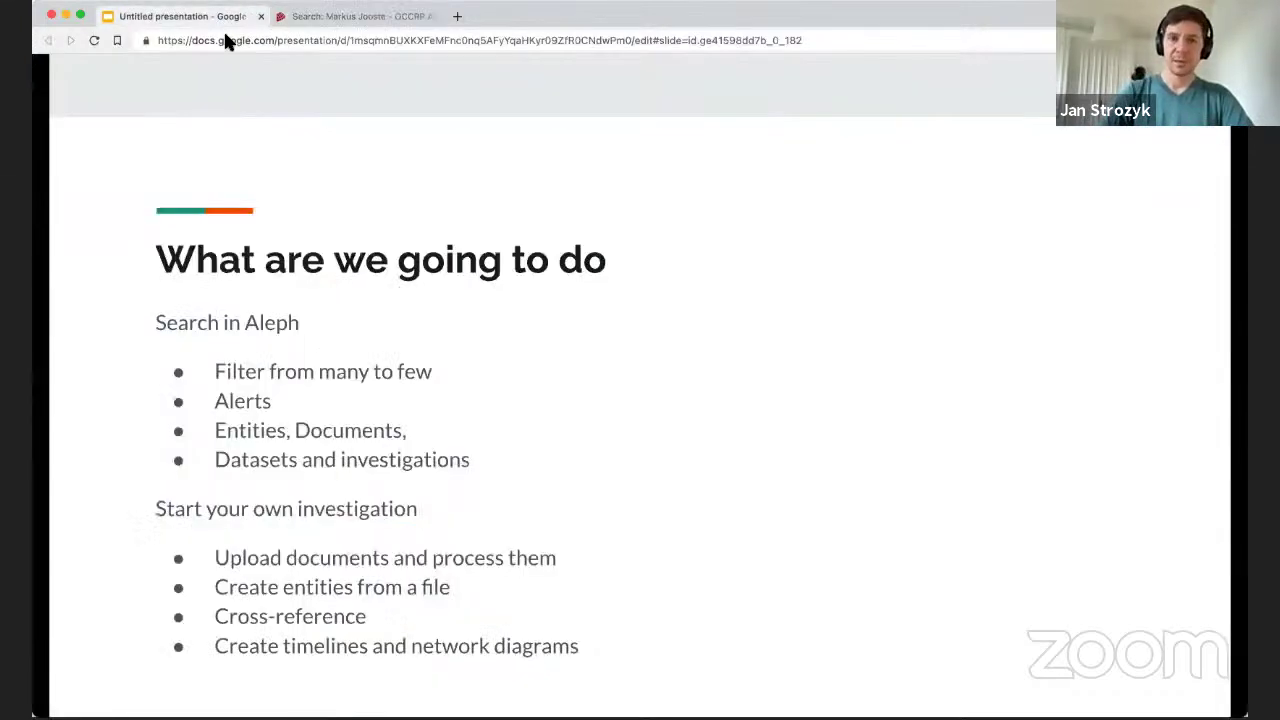
key(Right)
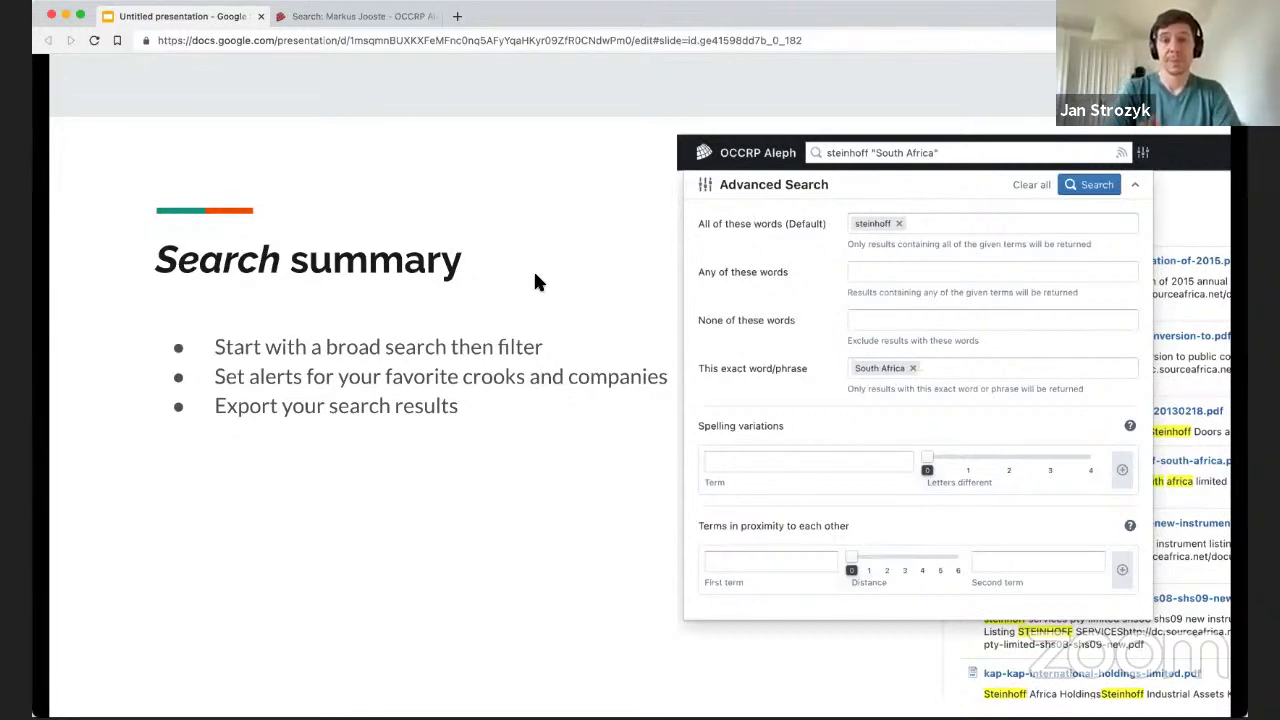
click(352, 18)
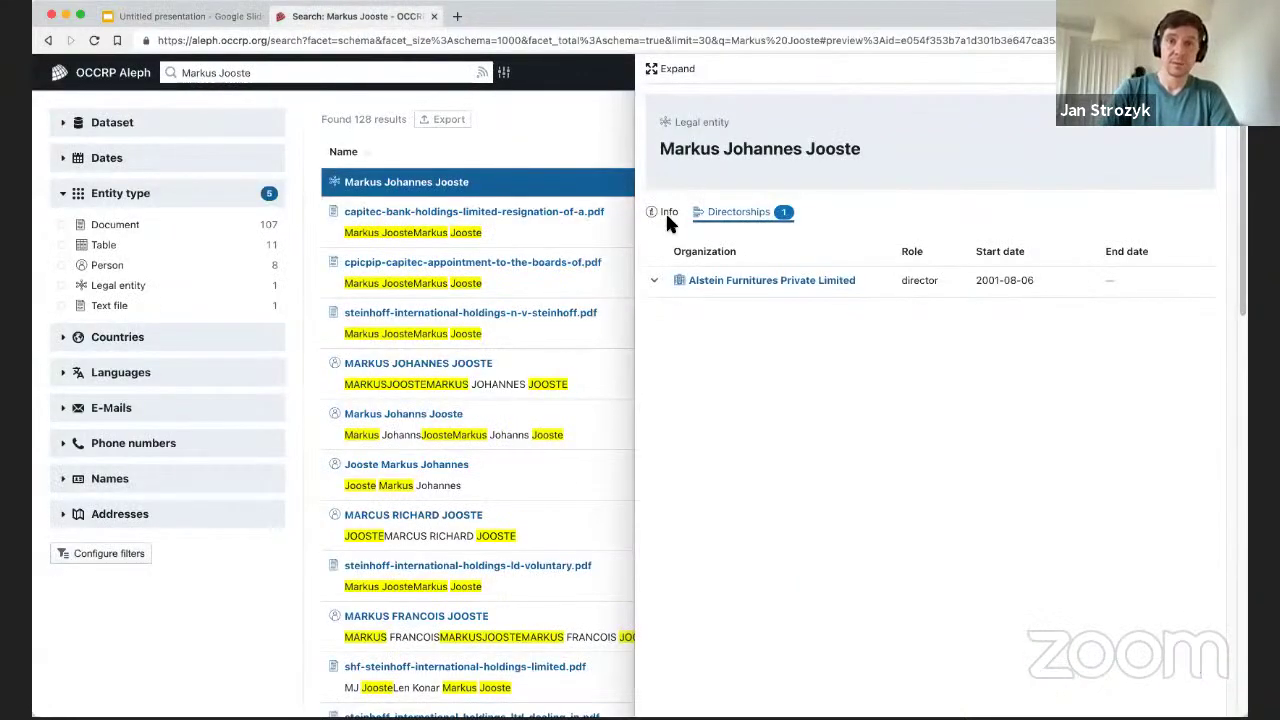
Close the entity preview and start an Advanced Search requiring the word 'board'.
click(534, 86)
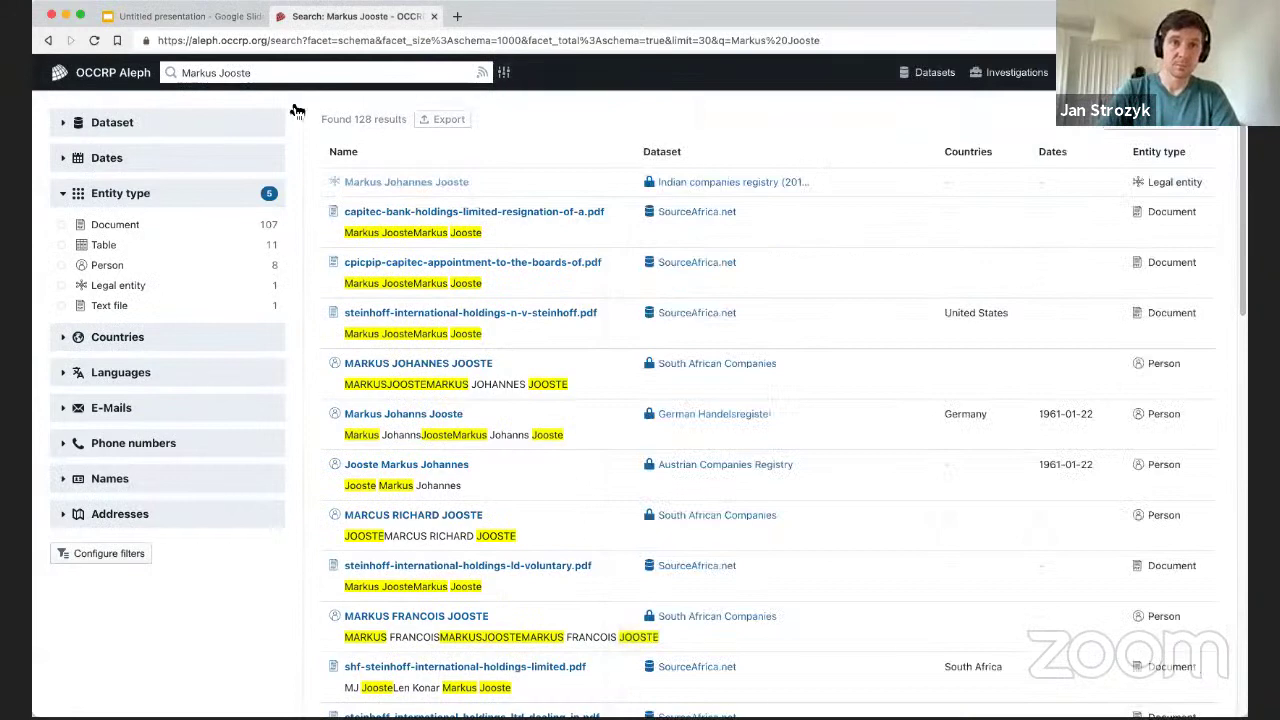
click(90, 80)
click(503, 72)
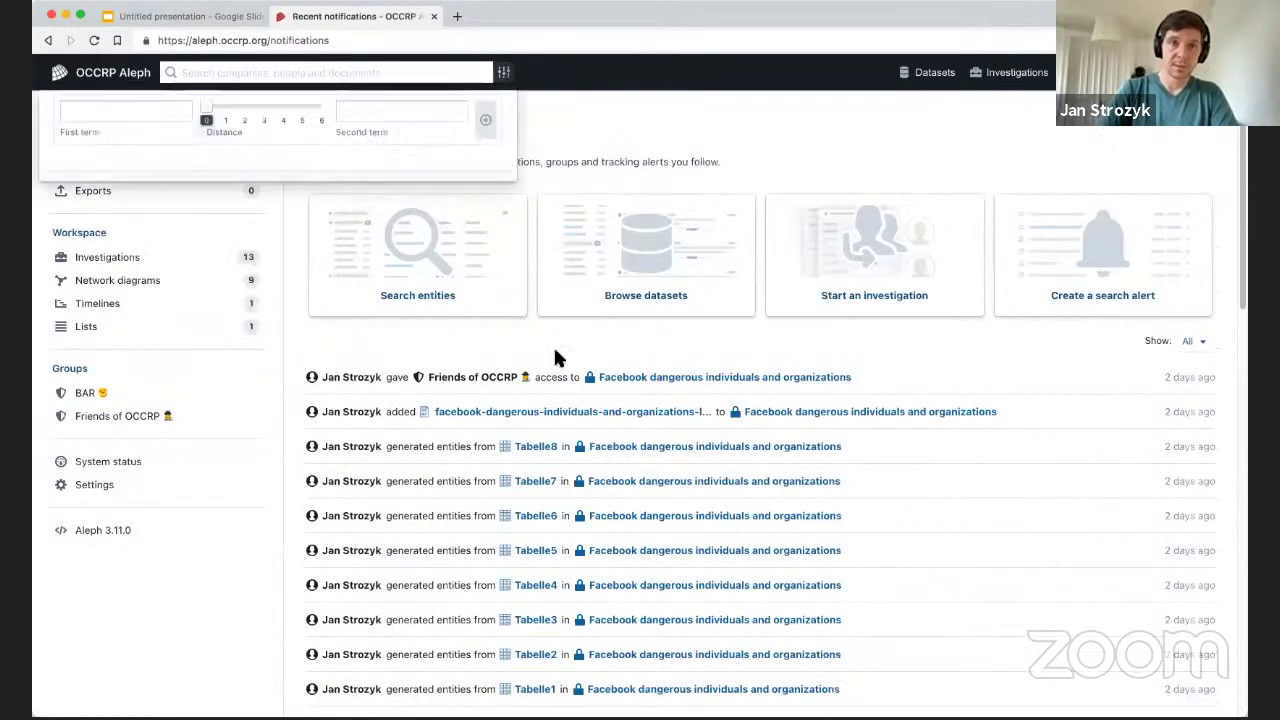
click(241, 147)
text(board)
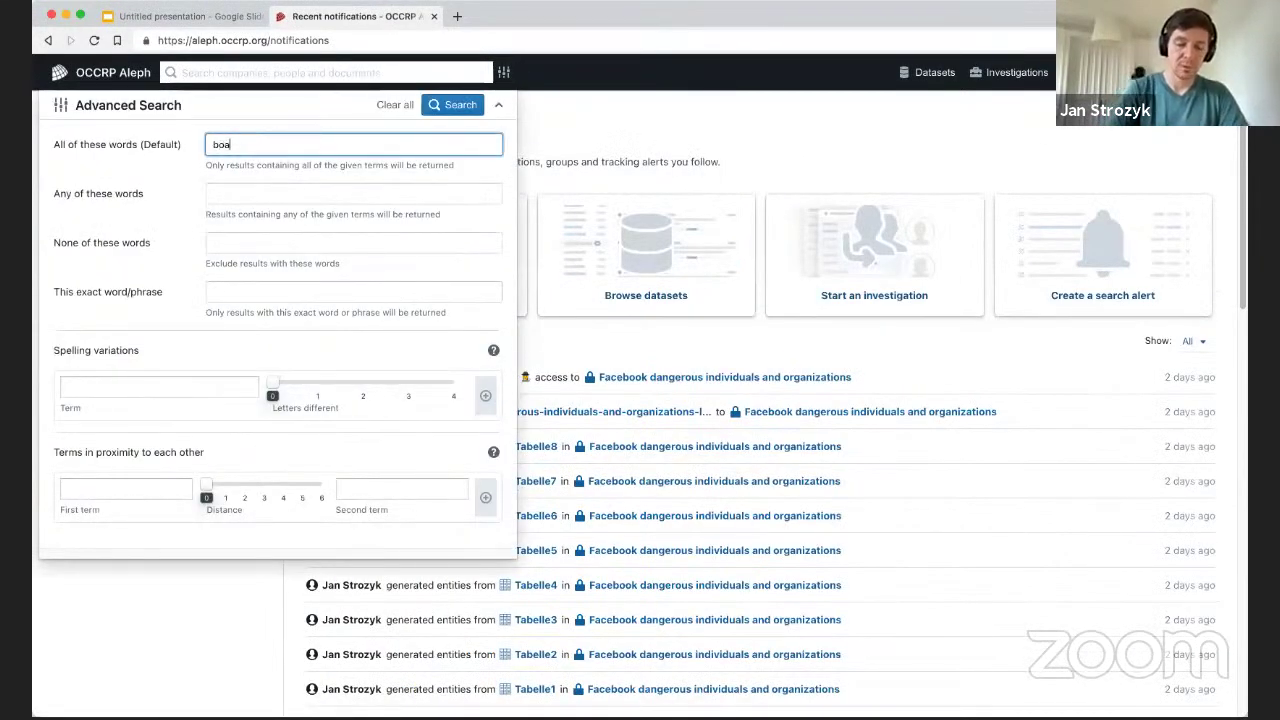
Exclude 'steinhoff', add the person's full name as an exact phrase, and run the search.
click(241, 245)
text(steinhoss)
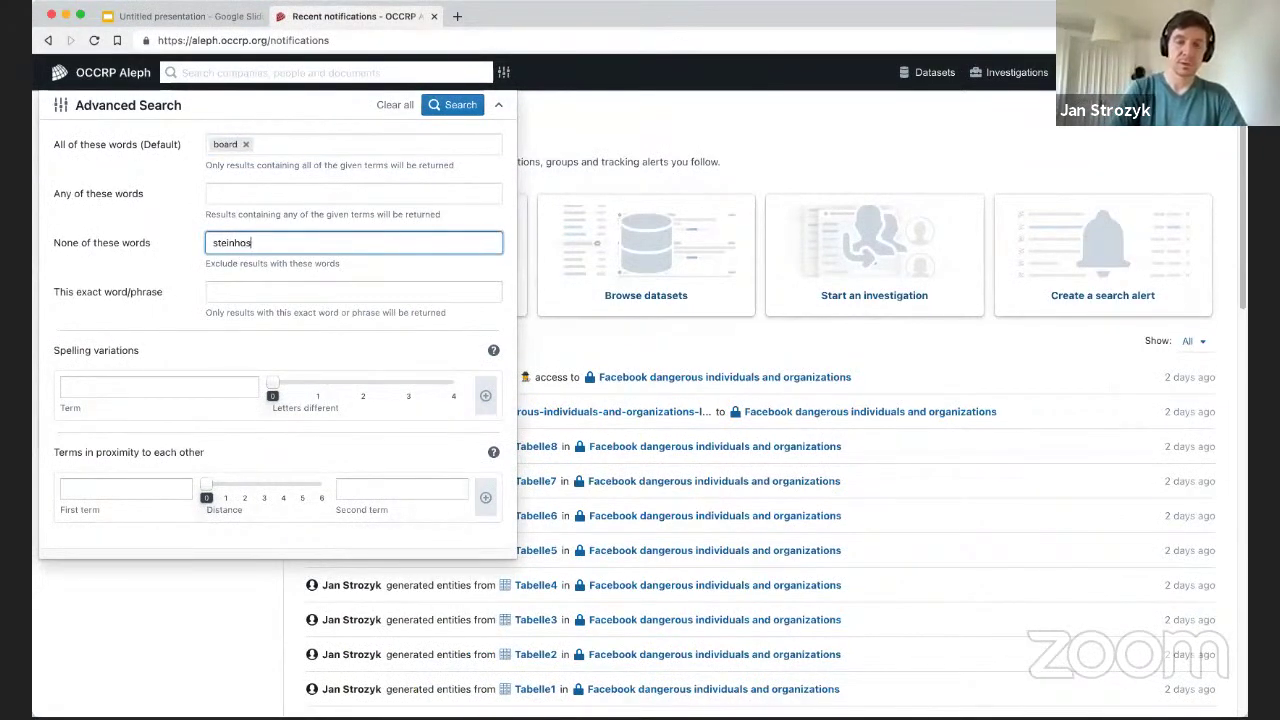
key(BackSpace)
key(BackSpace)
text(ff)
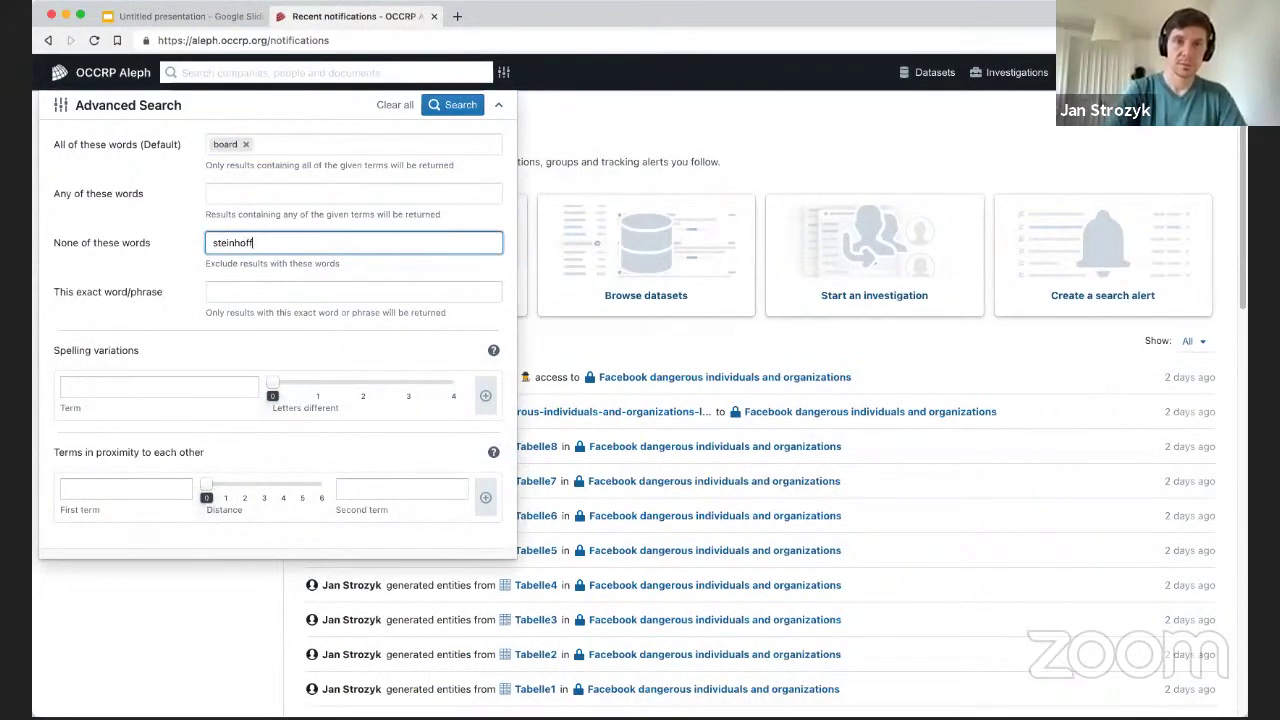
key(Tab)
text(Markus)
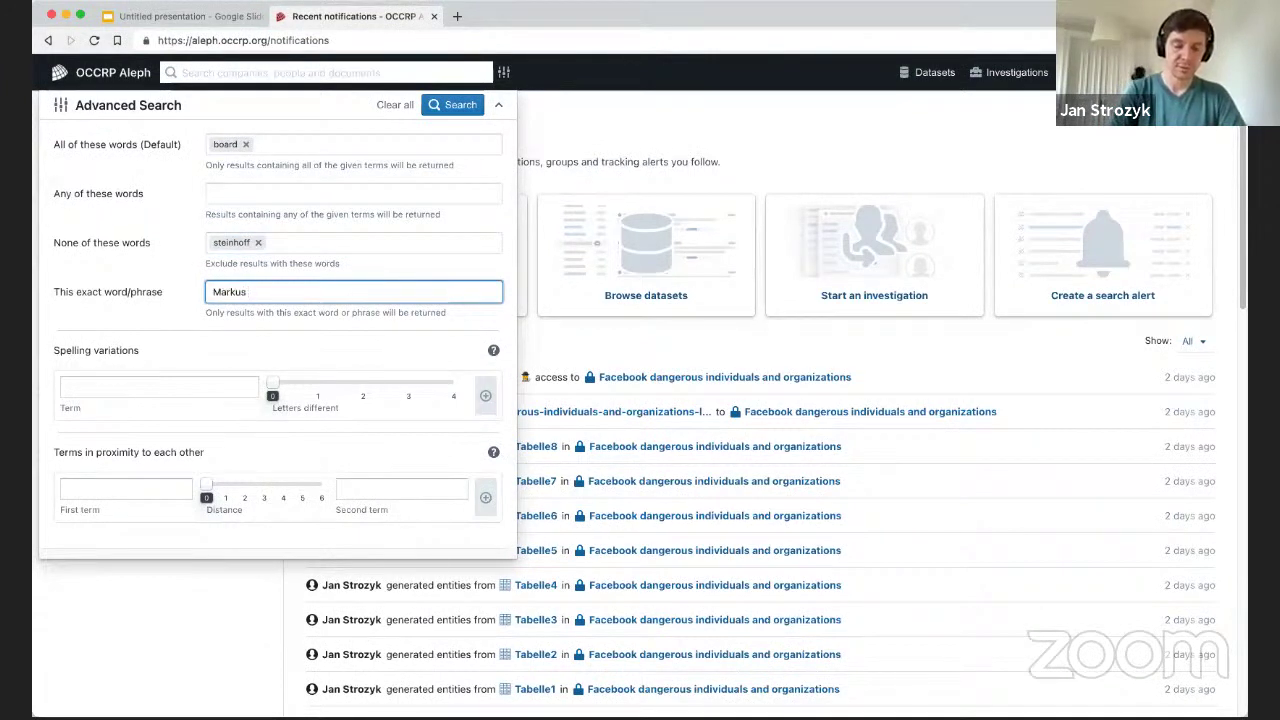
text( Jooste)
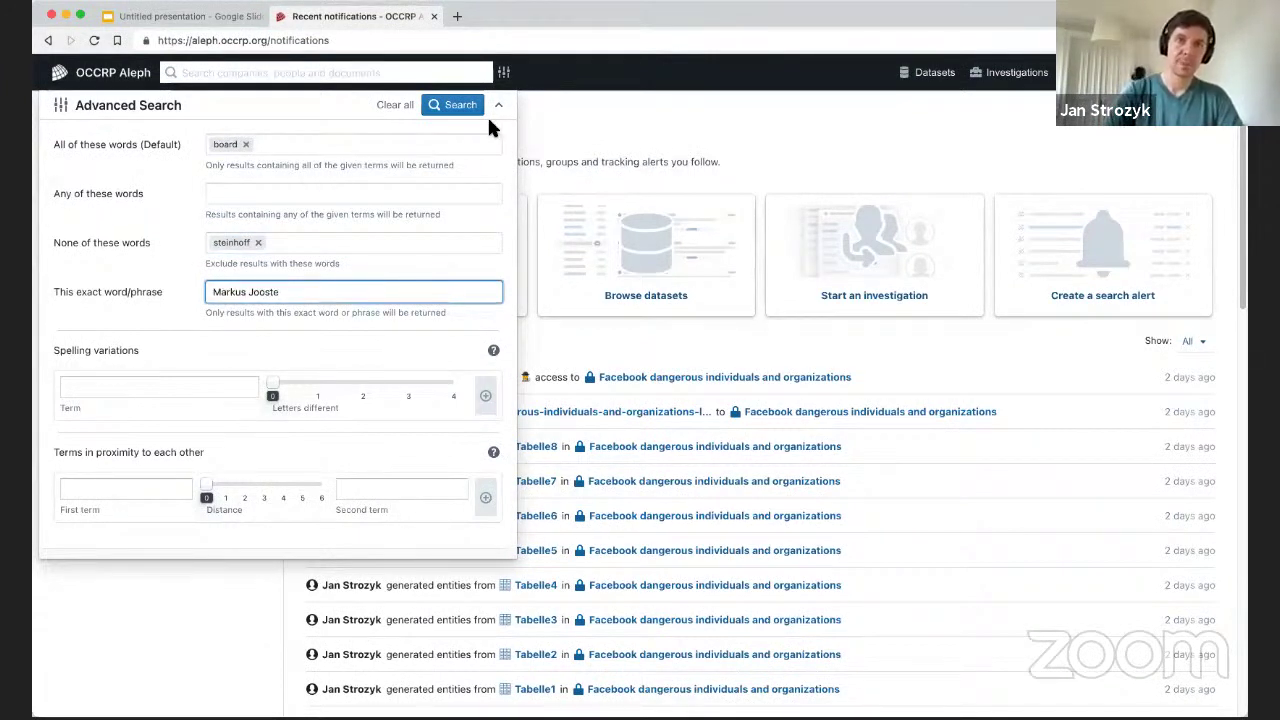
click(456, 105)
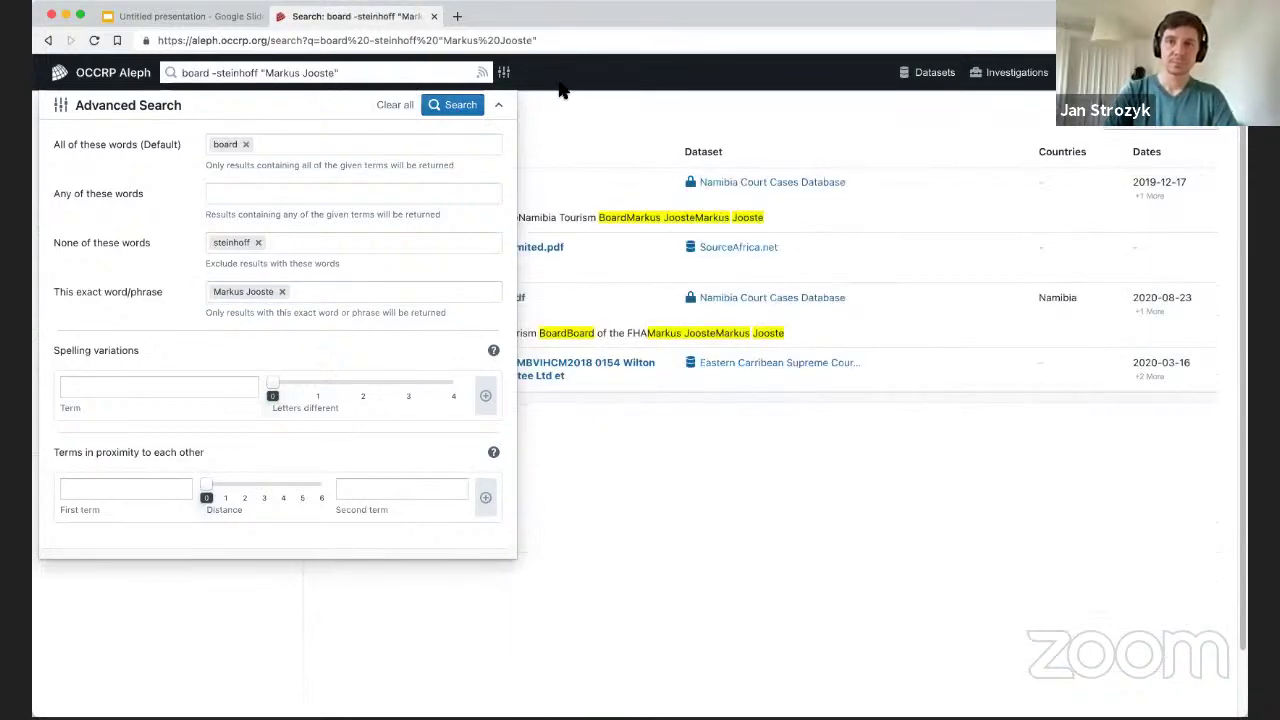
click(598, 106)
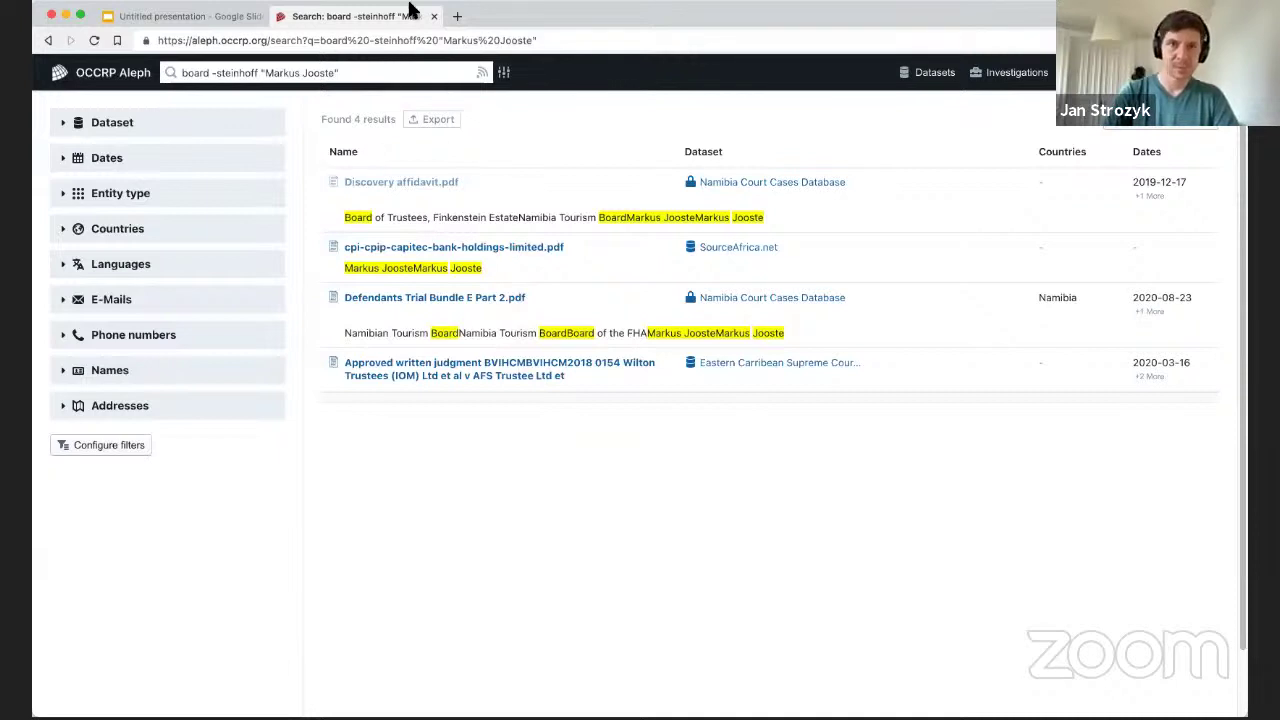
click(504, 72)
click(504, 72)
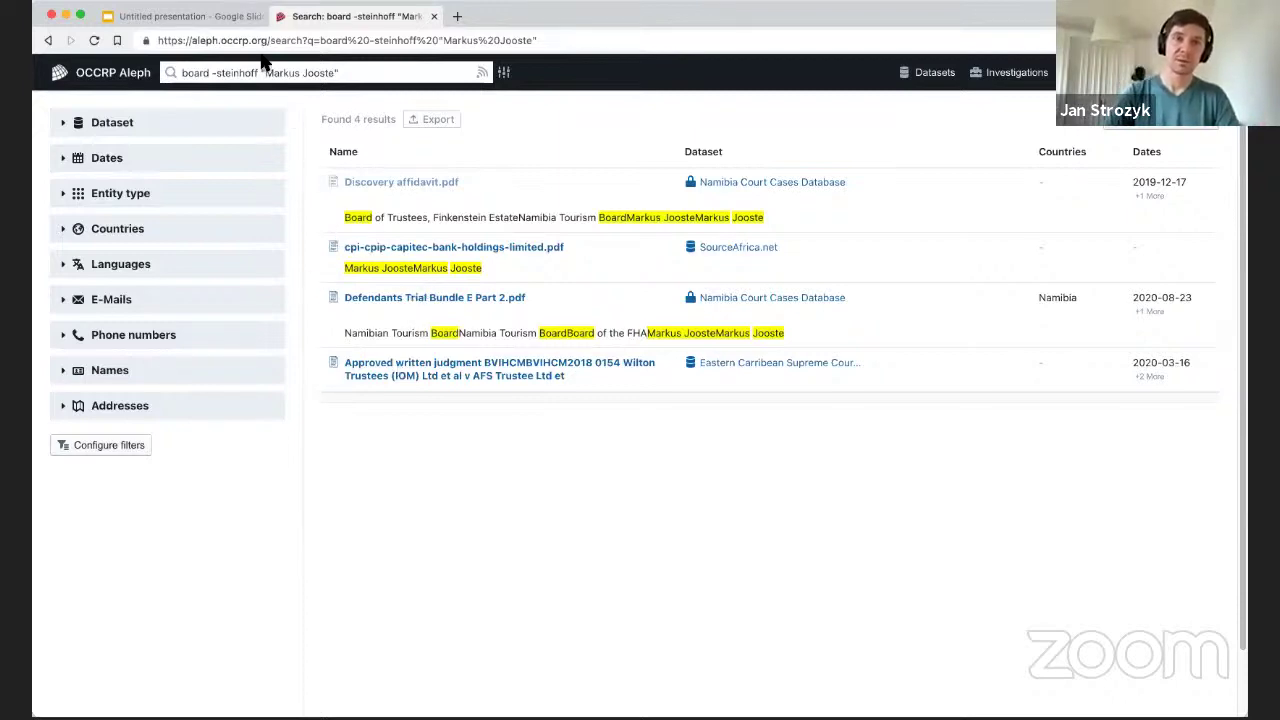
click(200, 17)
Advance the slides to The Data Iceberg, then return to the Aleph search results.
click(571, 325)
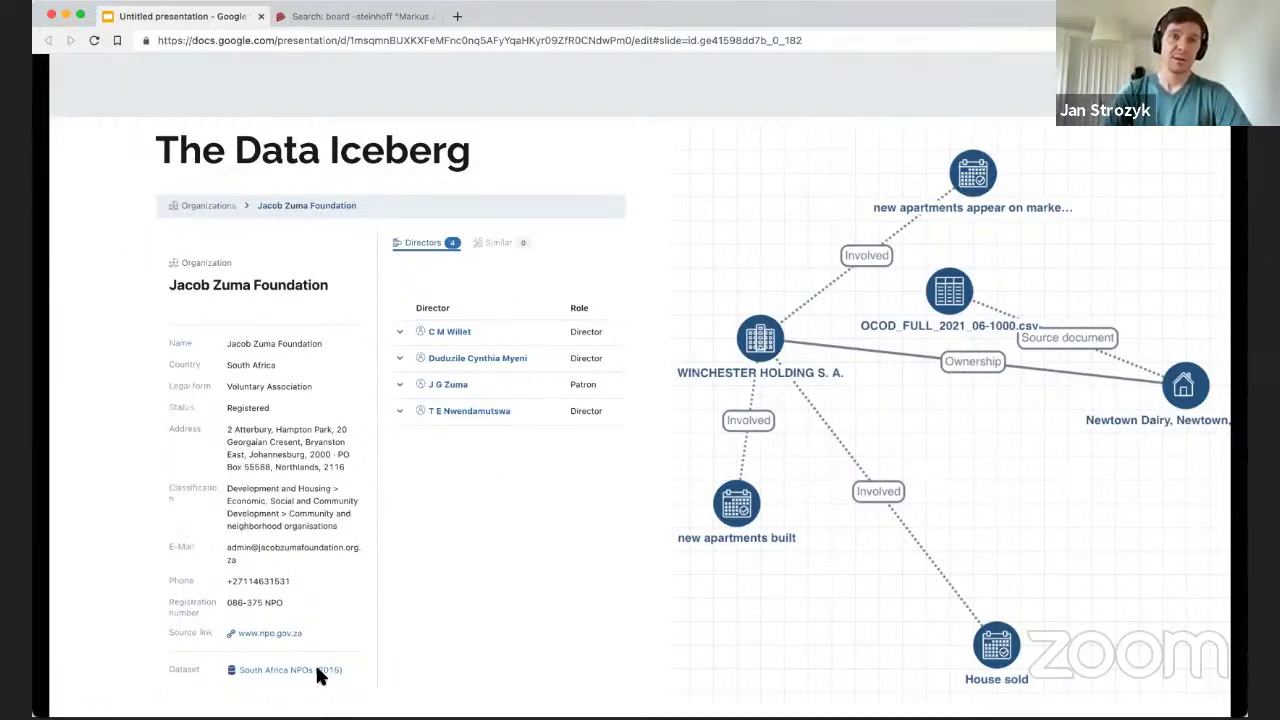
click(353, 18)
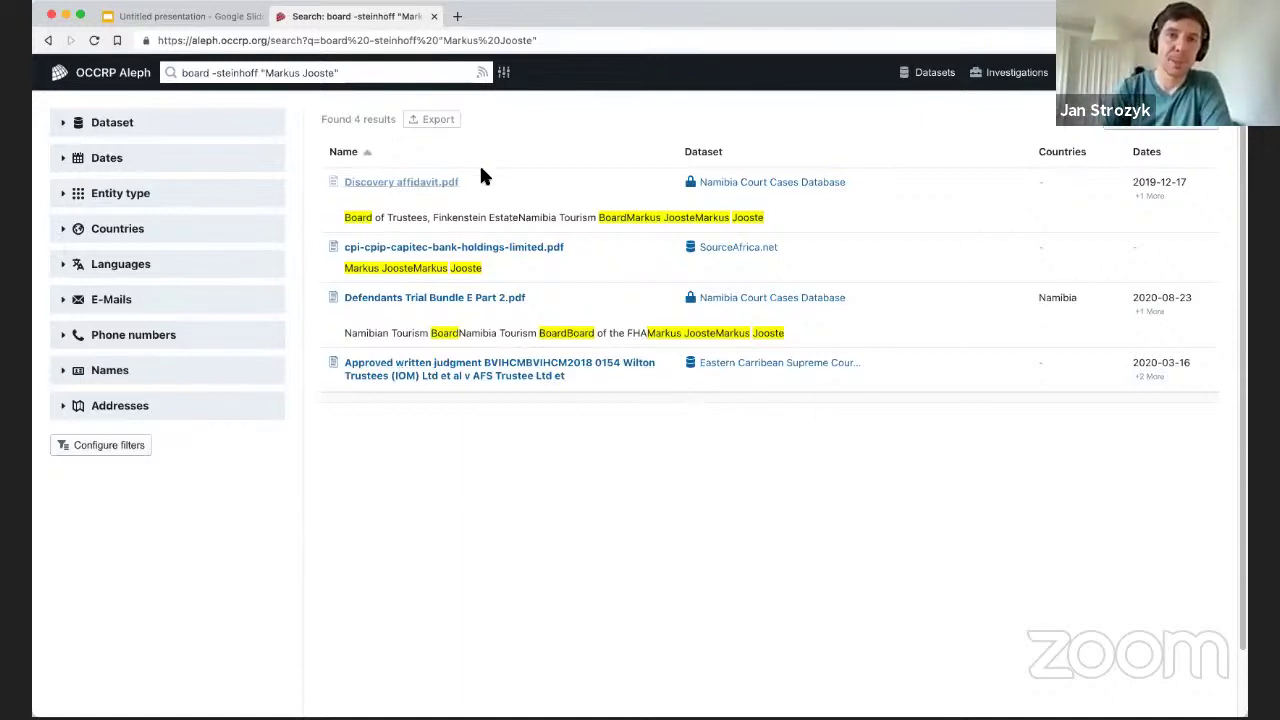
Show Discovery affidavit.pdf's metadata, highlighting its checksum and the generator RICOH MP C6003.
click(414, 181)
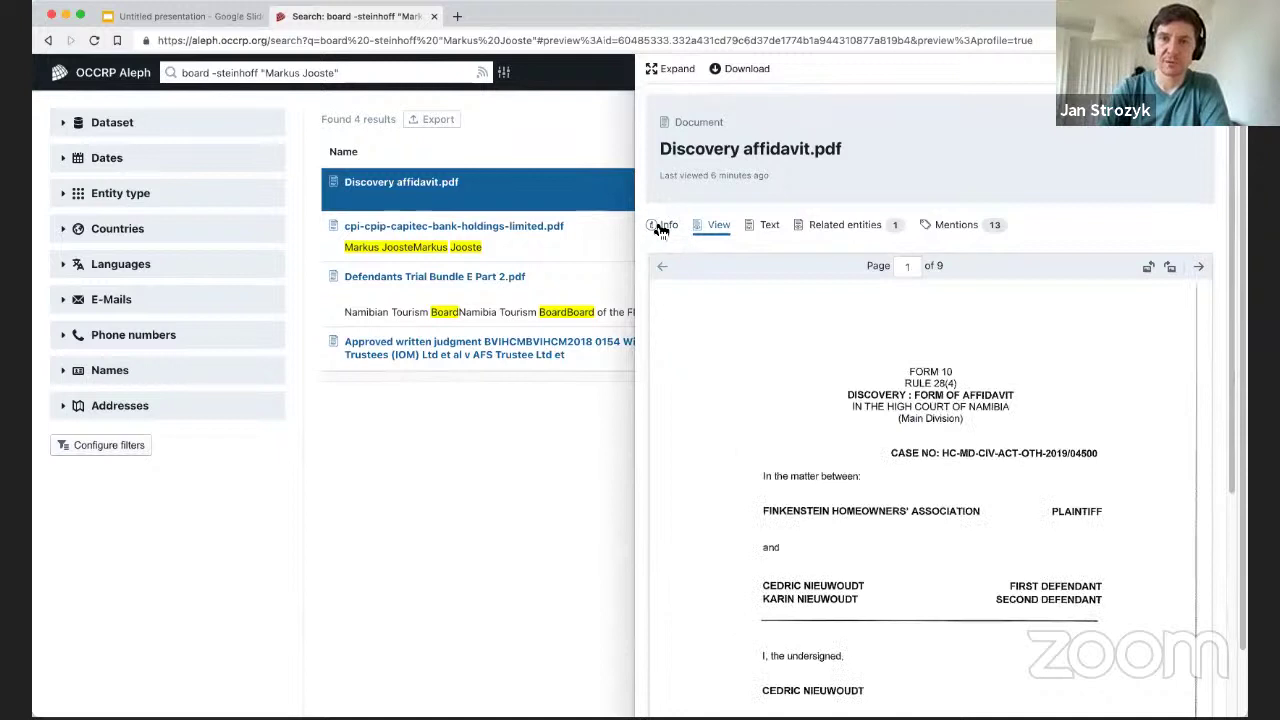
click(662, 225)
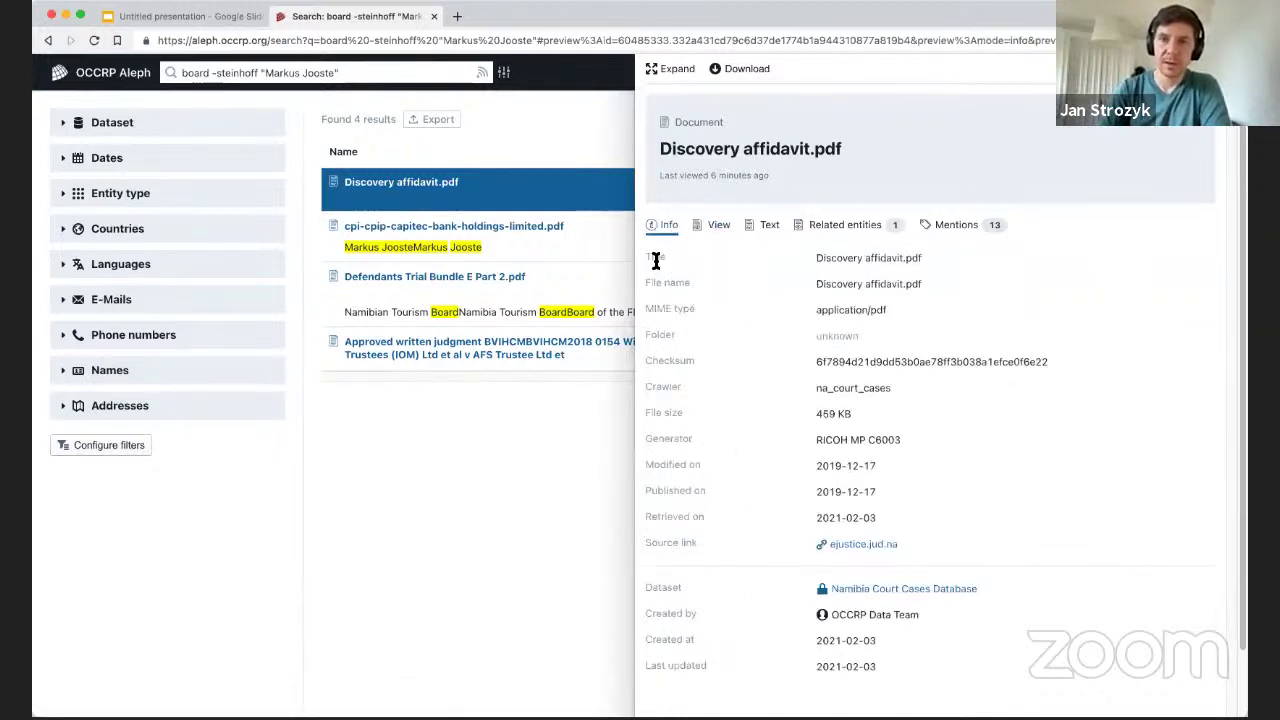
drag(655, 260, 905, 350)
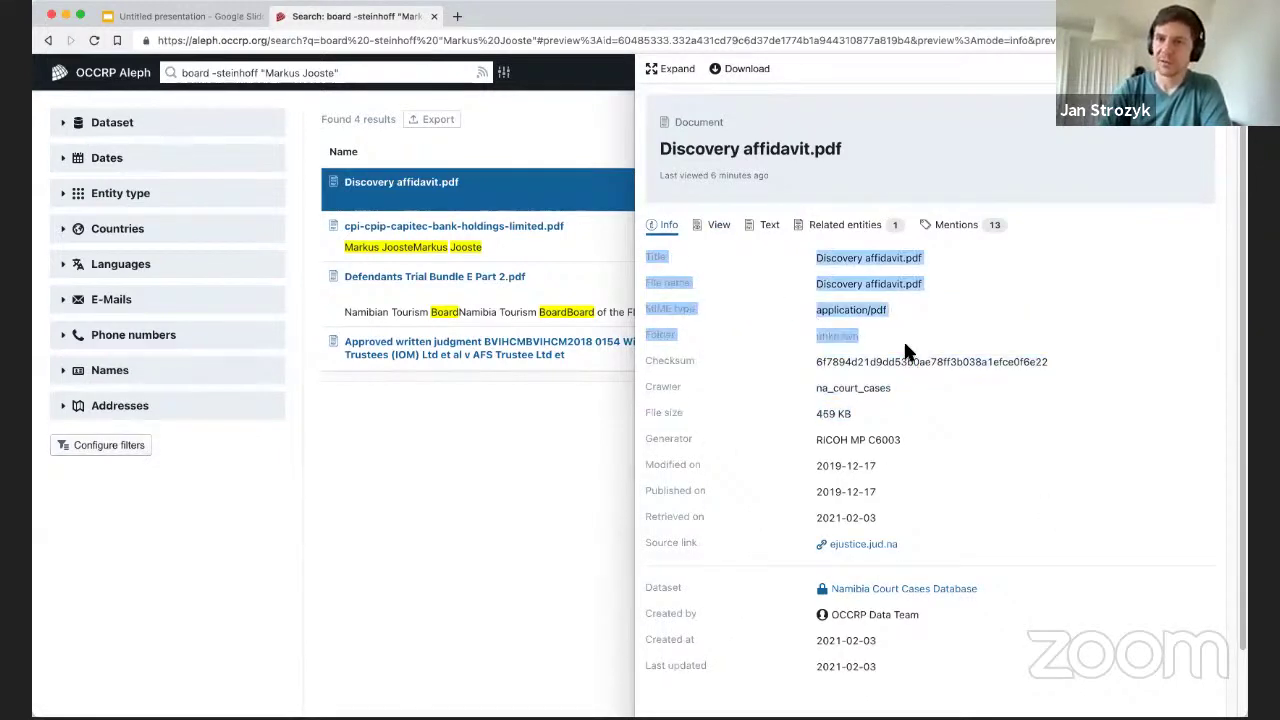
click(905, 350)
drag(813, 361, 828, 356)
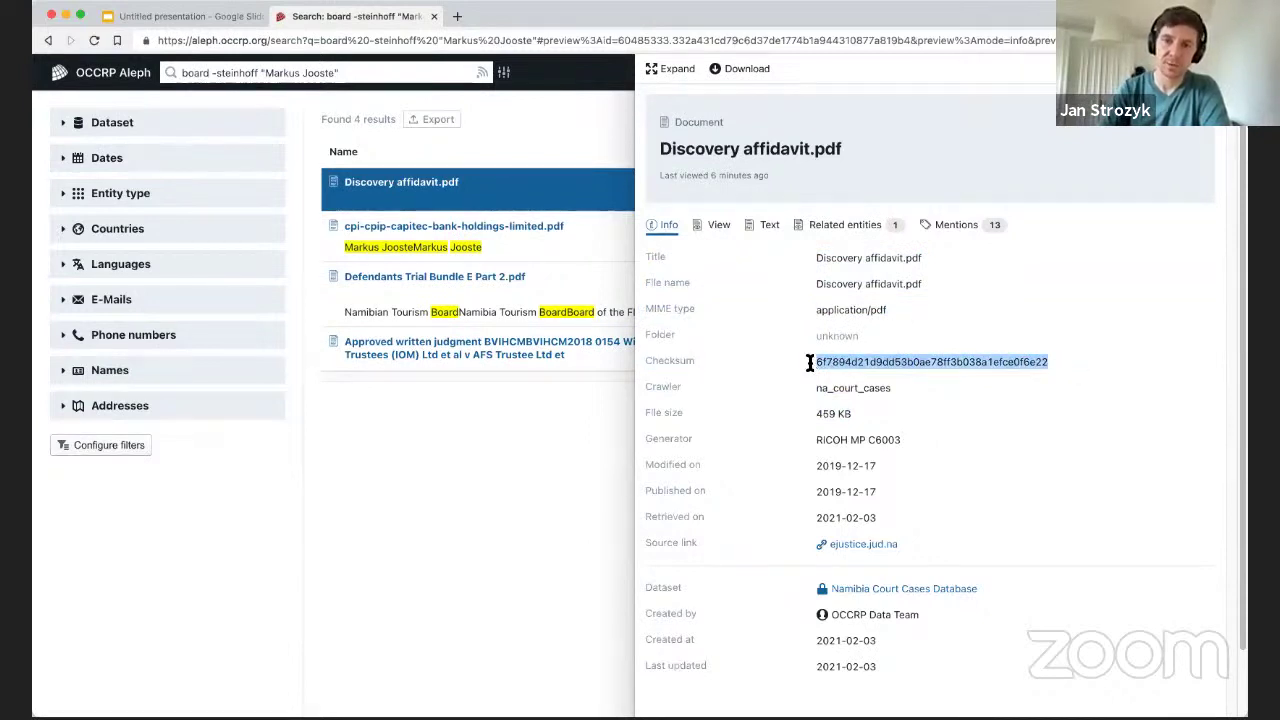
click(825, 361)
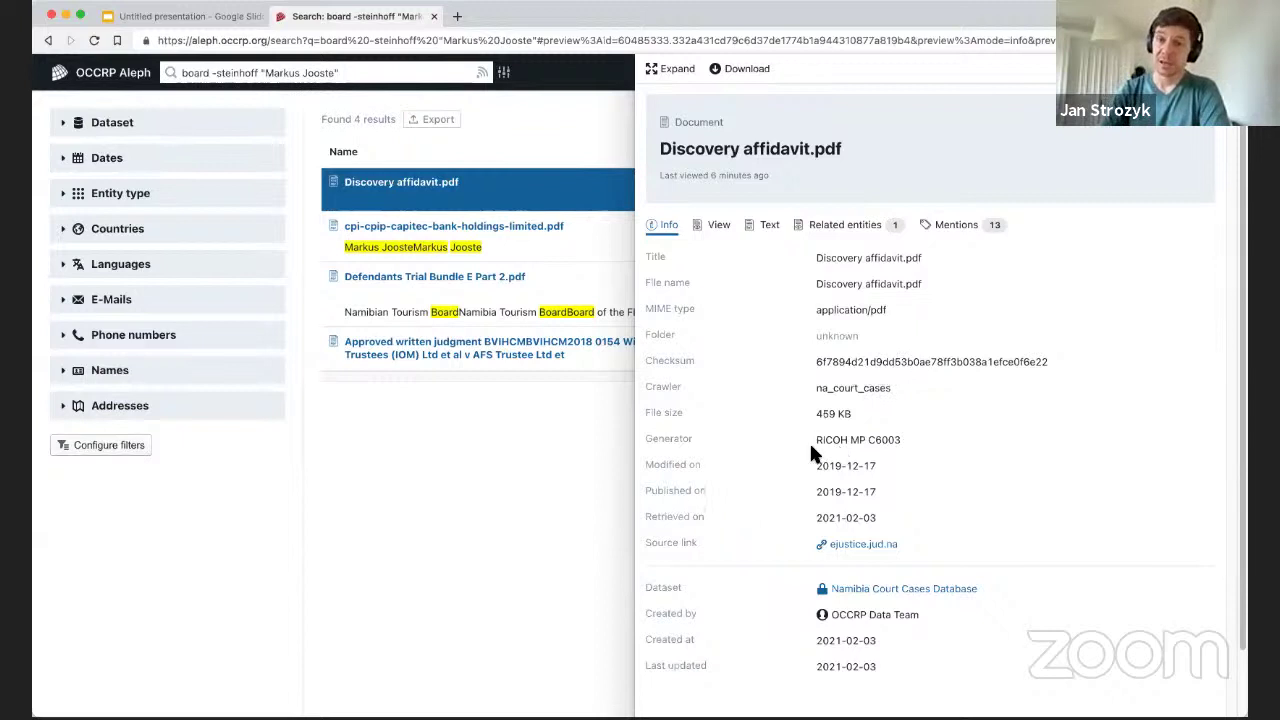
triple_click(858, 440)
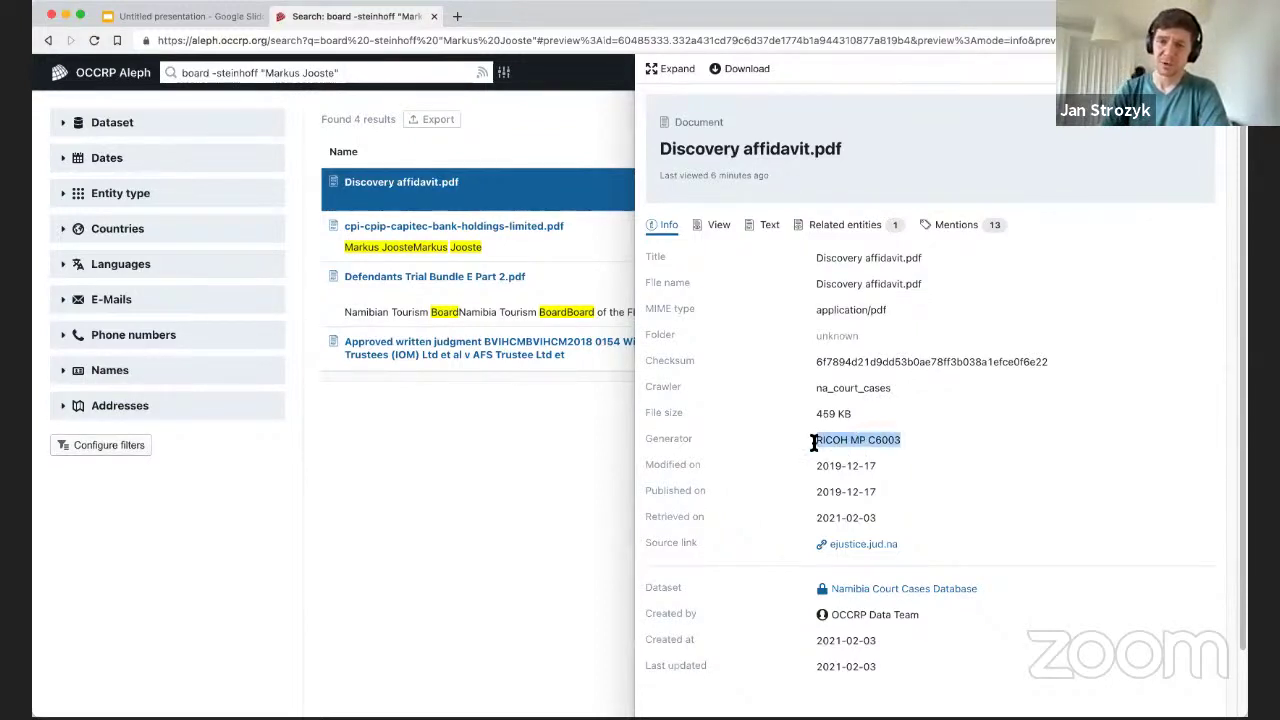
click(830, 455)
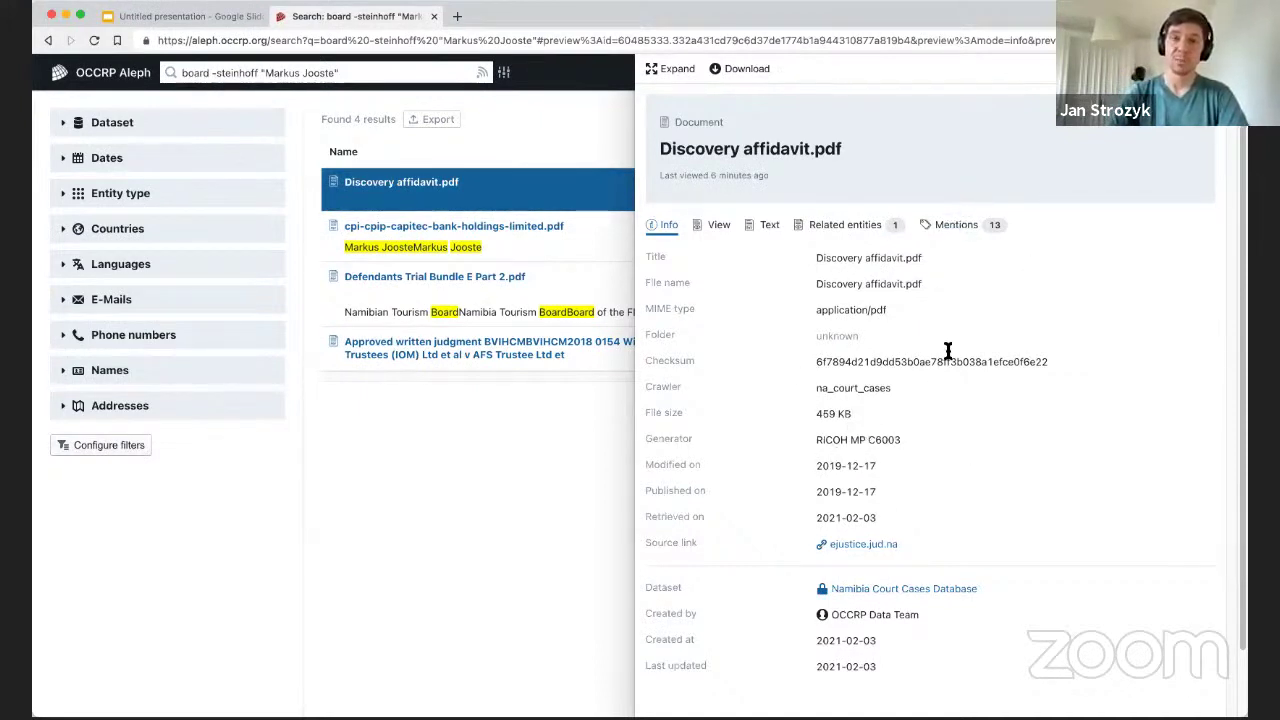
Close the document preview and switch on alerts for the board -steinhoff search.
click(473, 497)
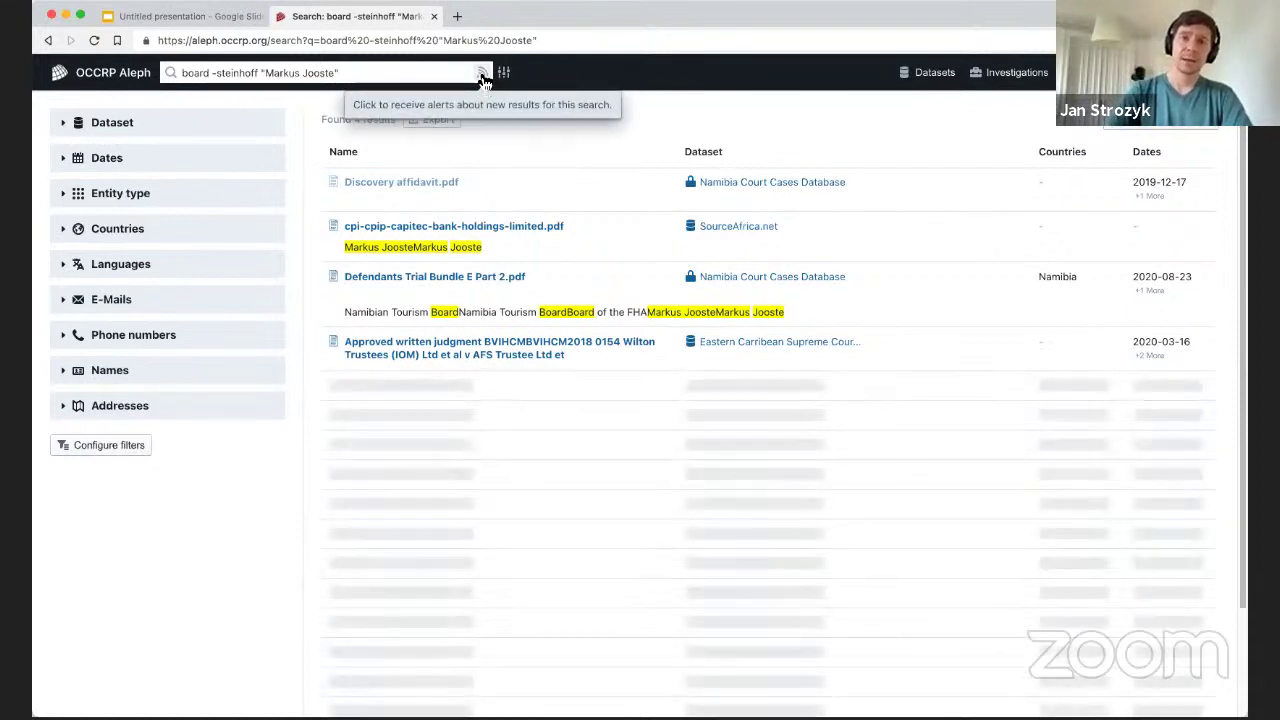
click(482, 76)
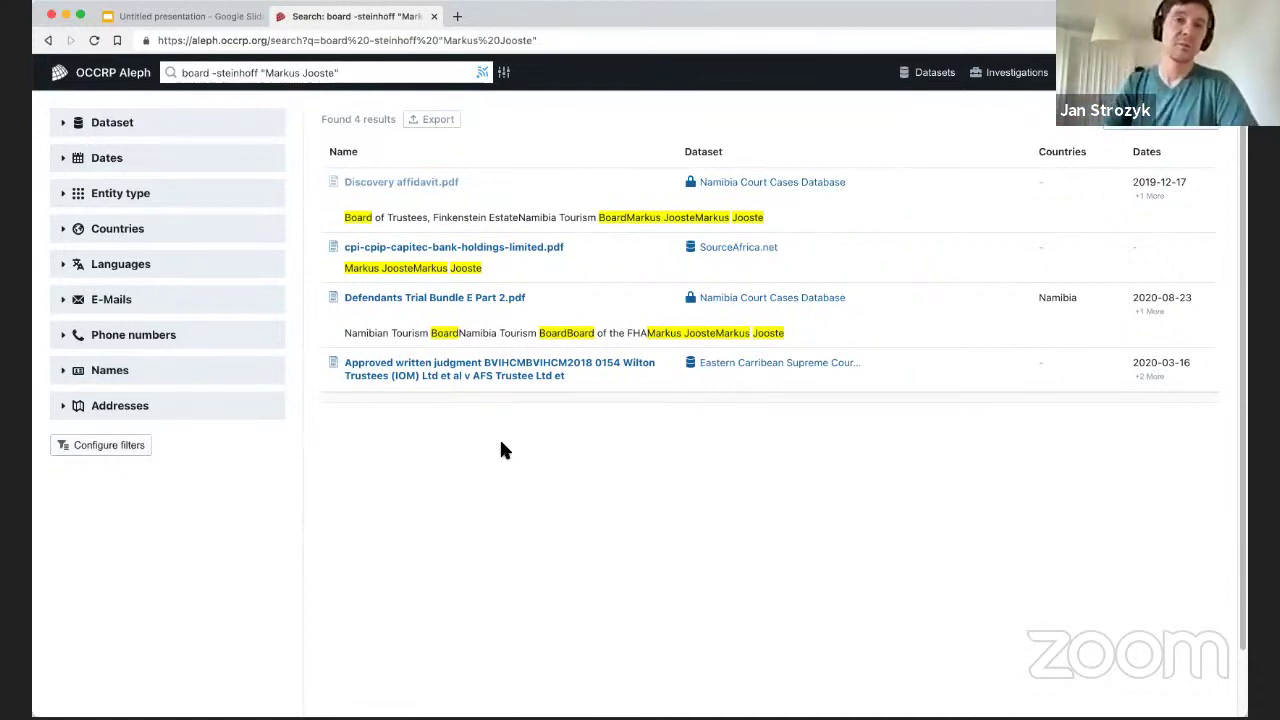
click(483, 71)
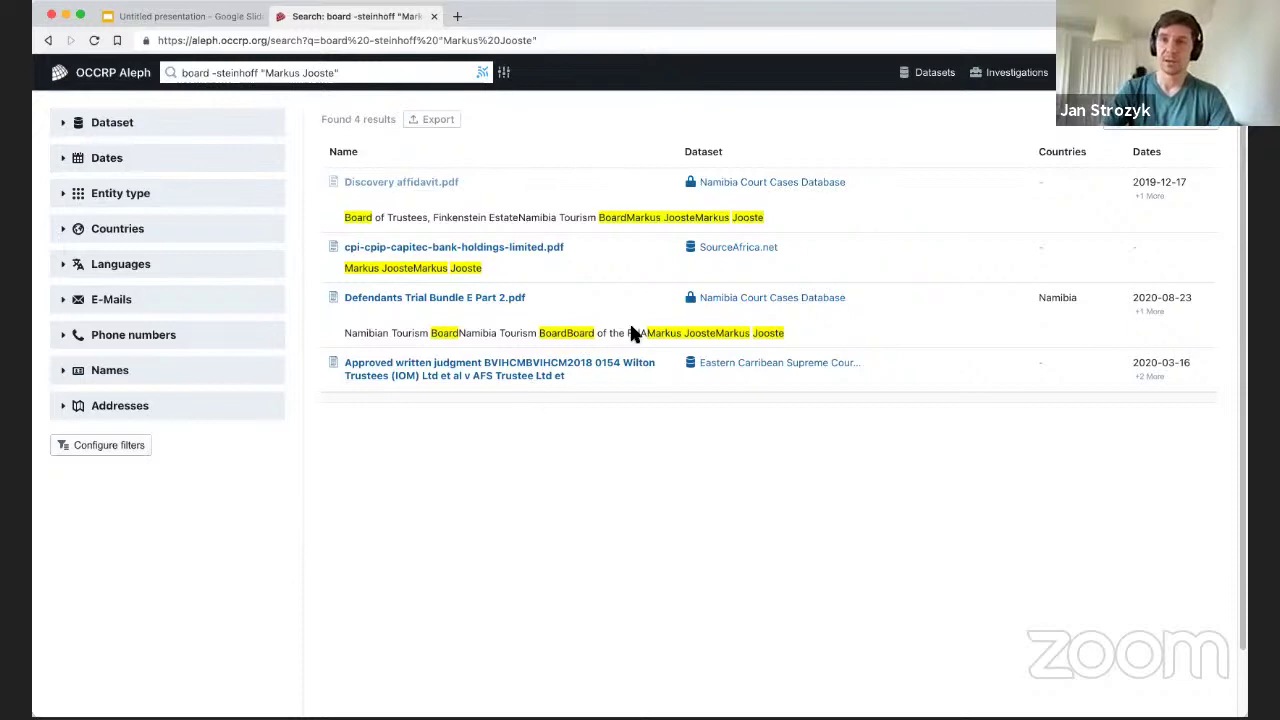
Step the slides forward to Search summary, then go back to the four Aleph results.
click(150, 16)
key(Right)
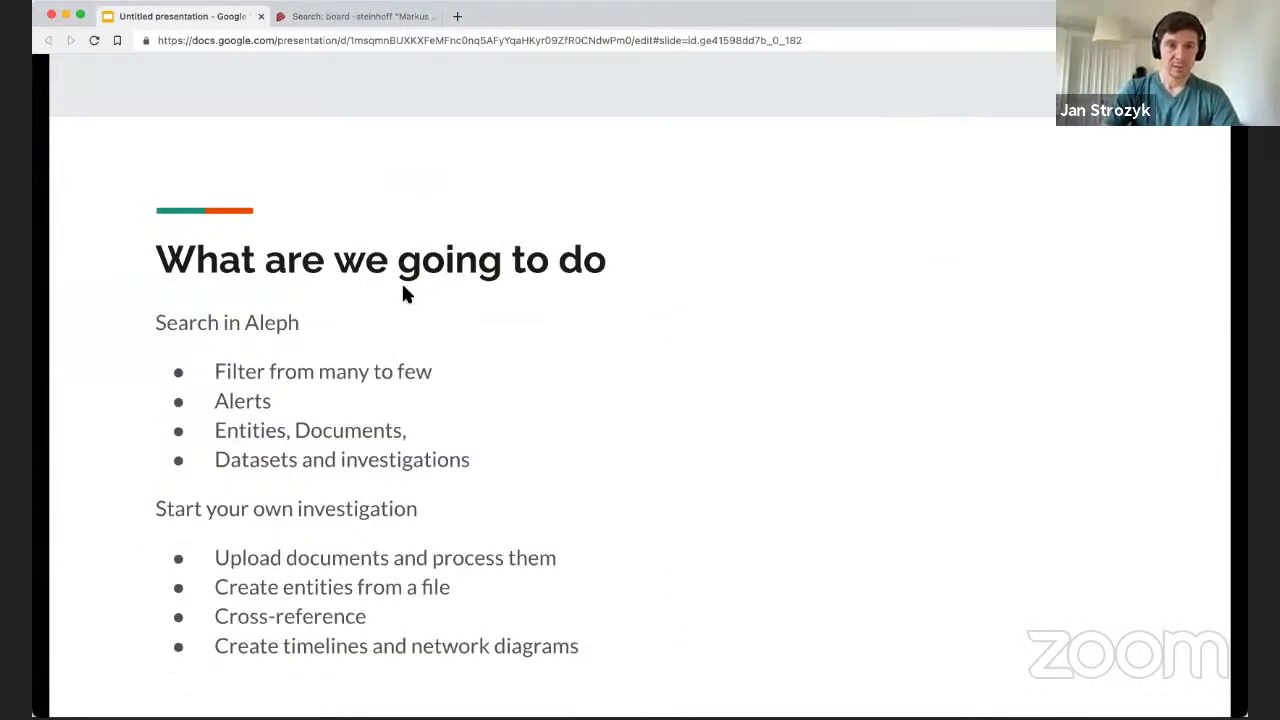
key(Right)
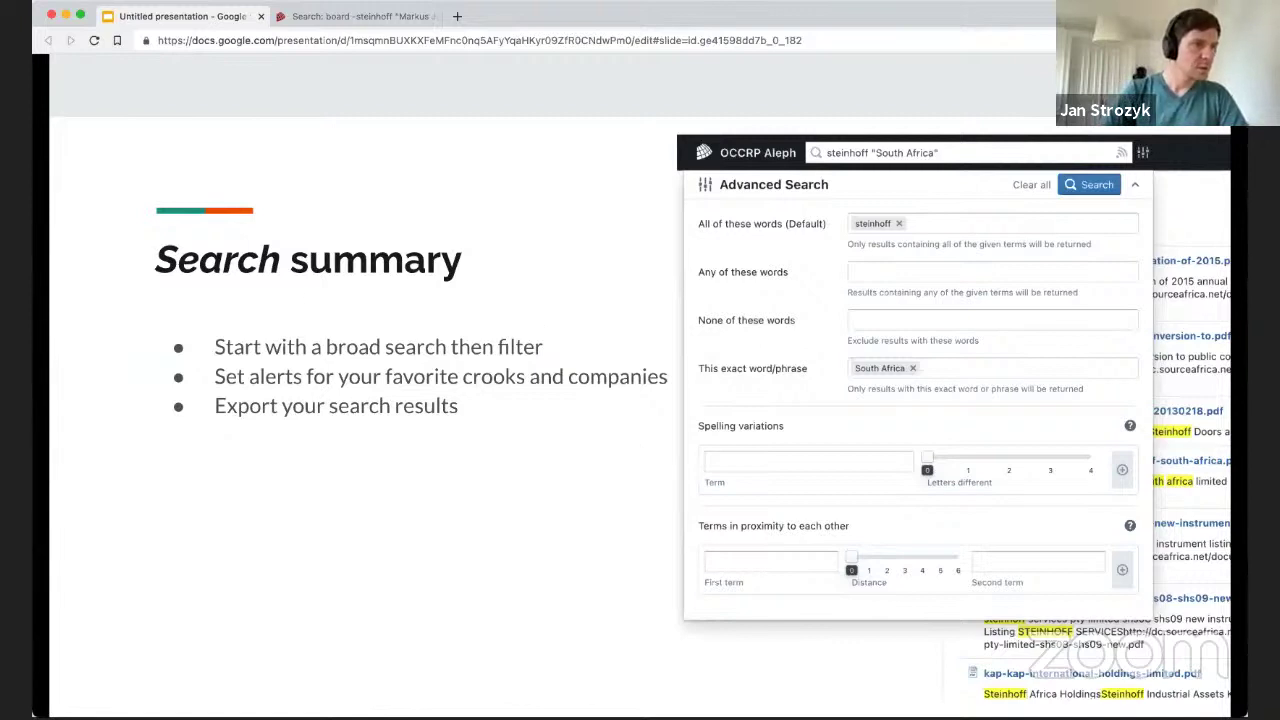
click(357, 16)
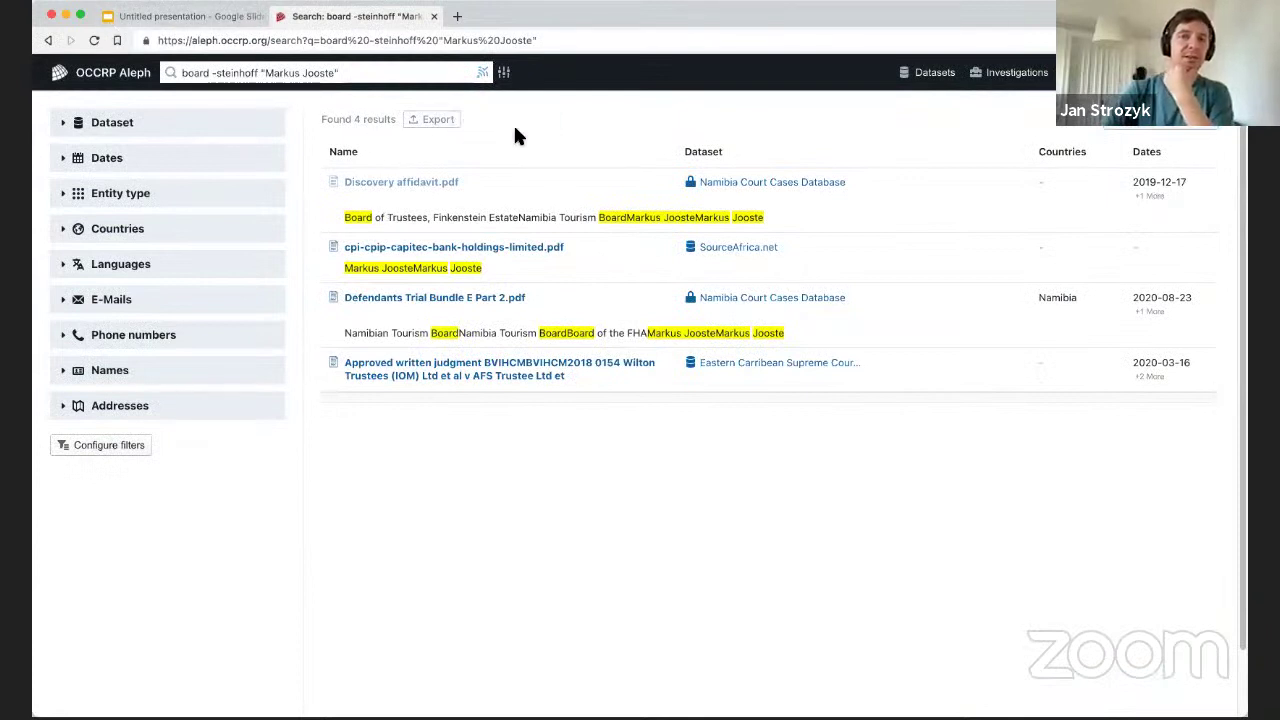
Export the four search results, confirming in the 'Initiate your export' dialog.
click(437, 120)
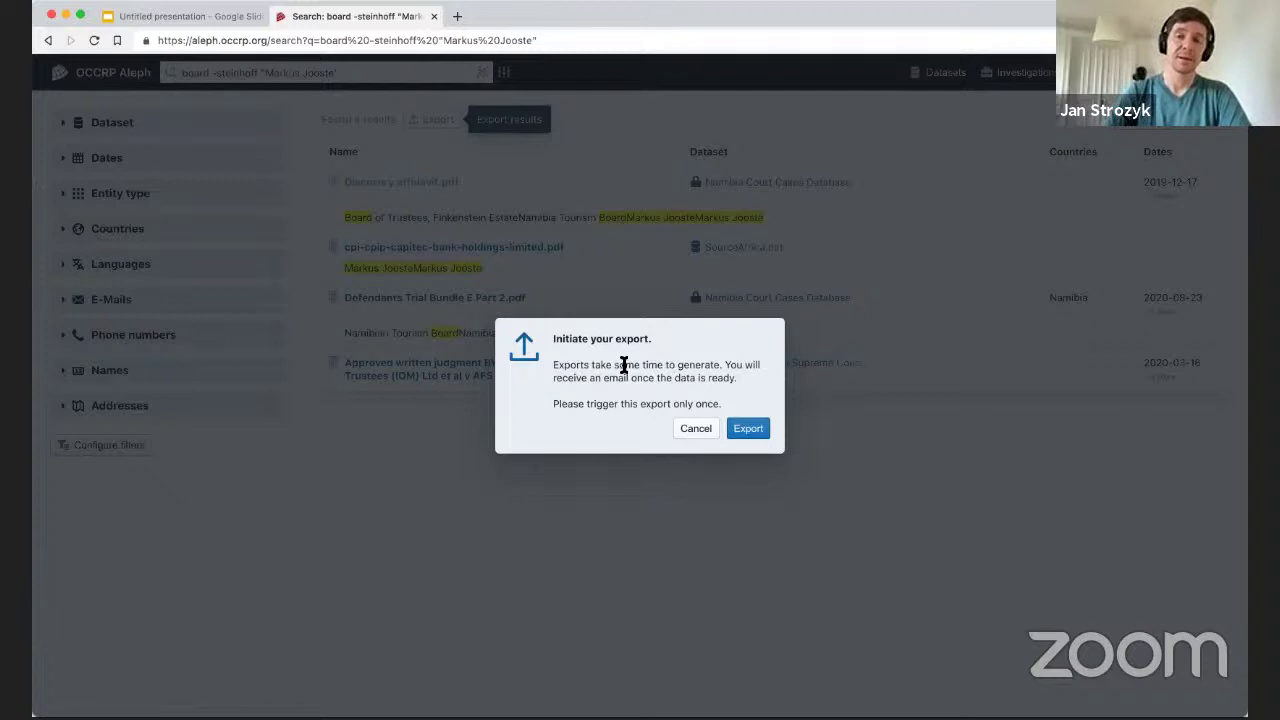
click(750, 430)
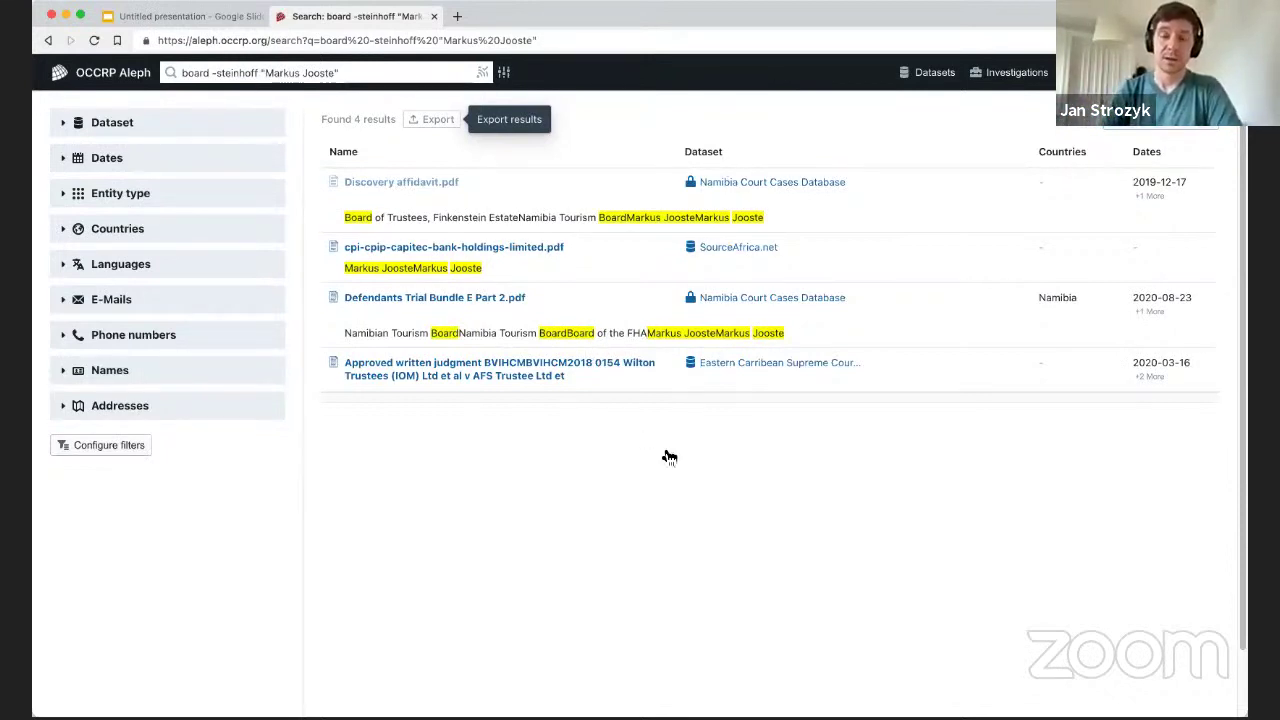
Download the finished Export_Search zip from Exports, then return to notifications and the slides.
click(118, 84)
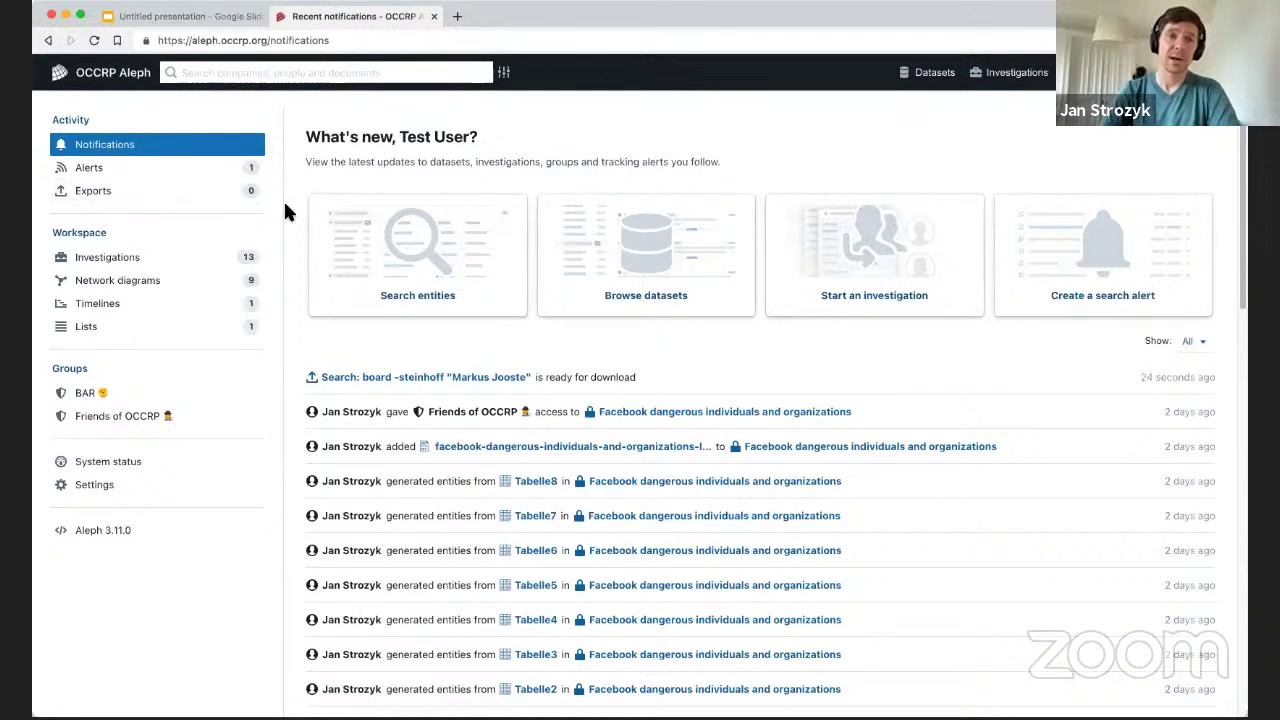
click(102, 194)
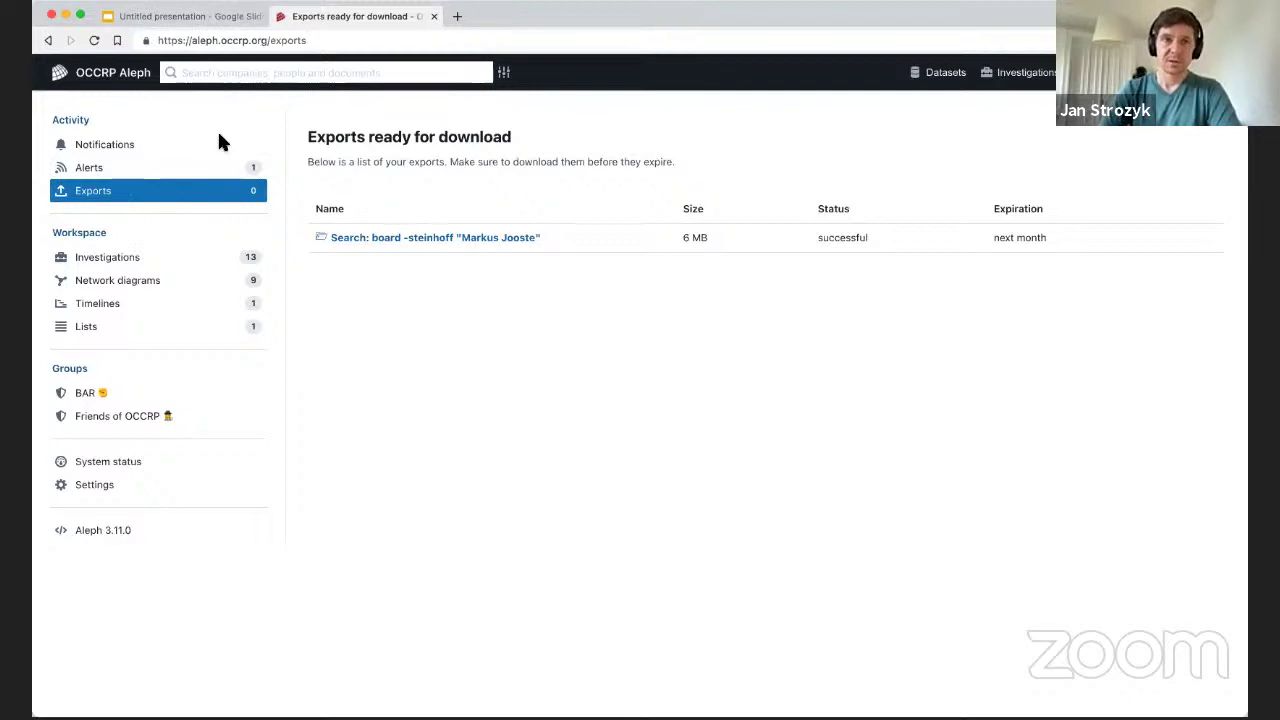
click(111, 83)
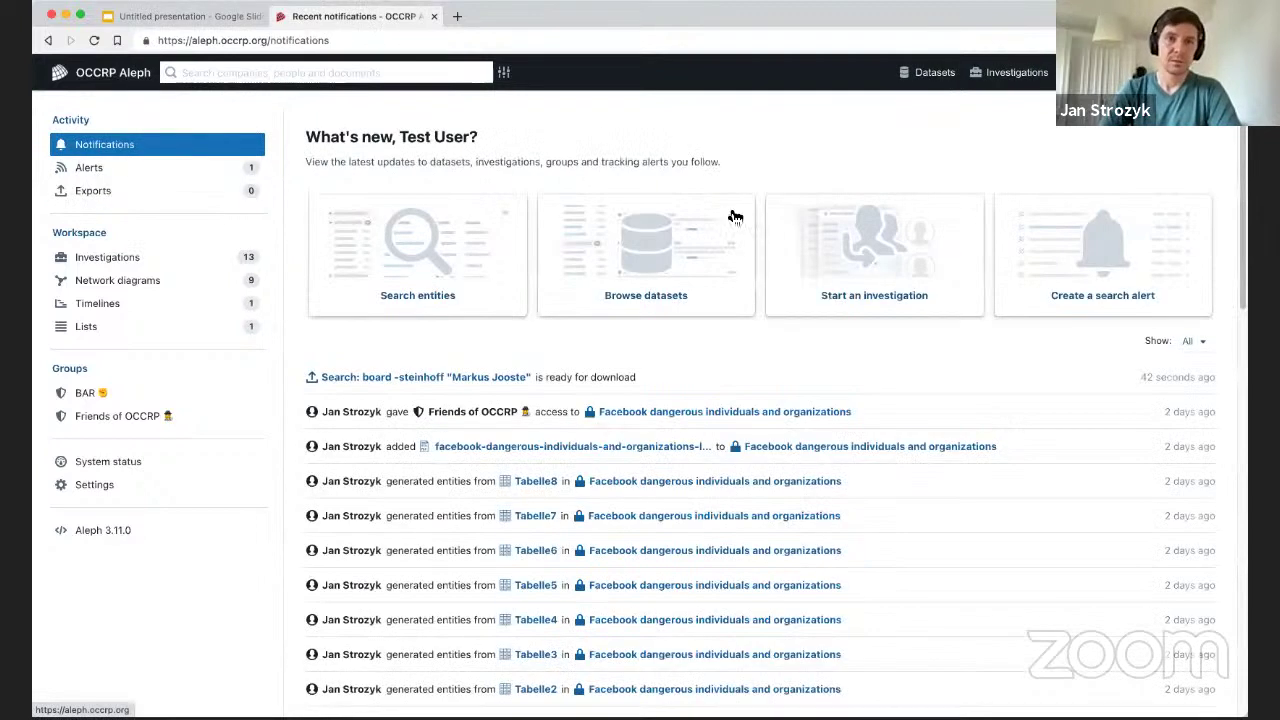
click(116, 172)
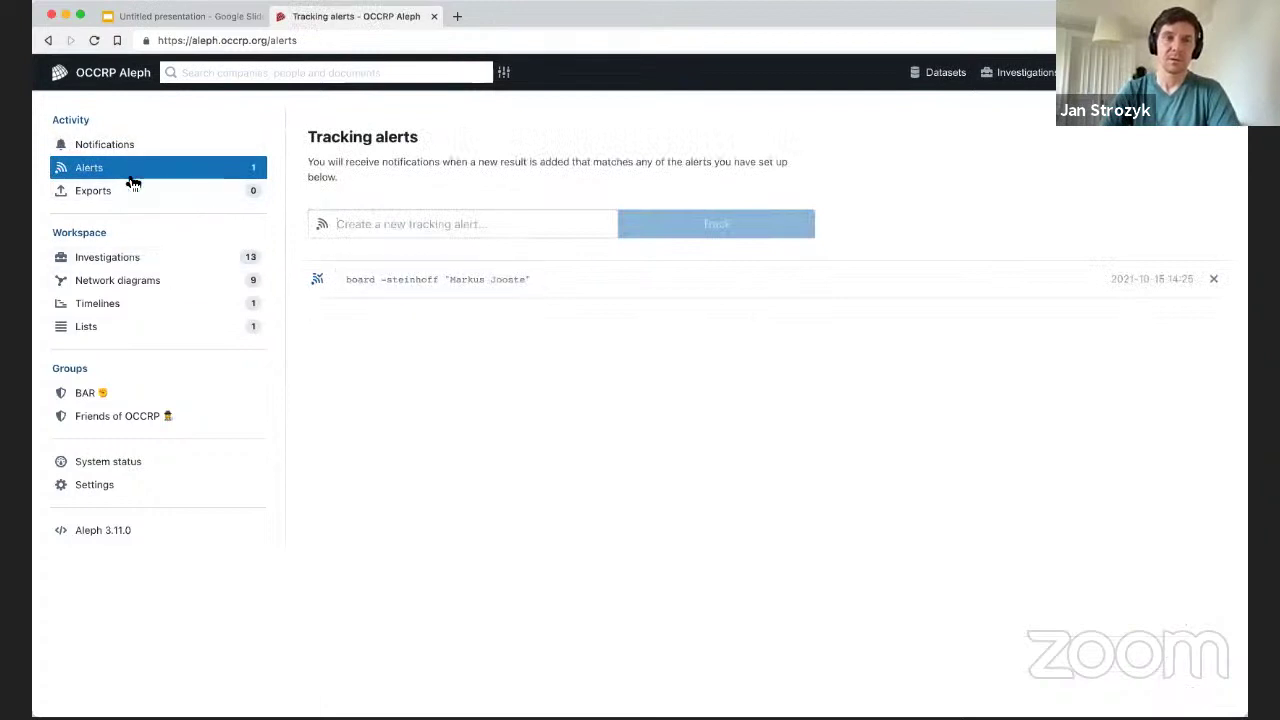
click(103, 192)
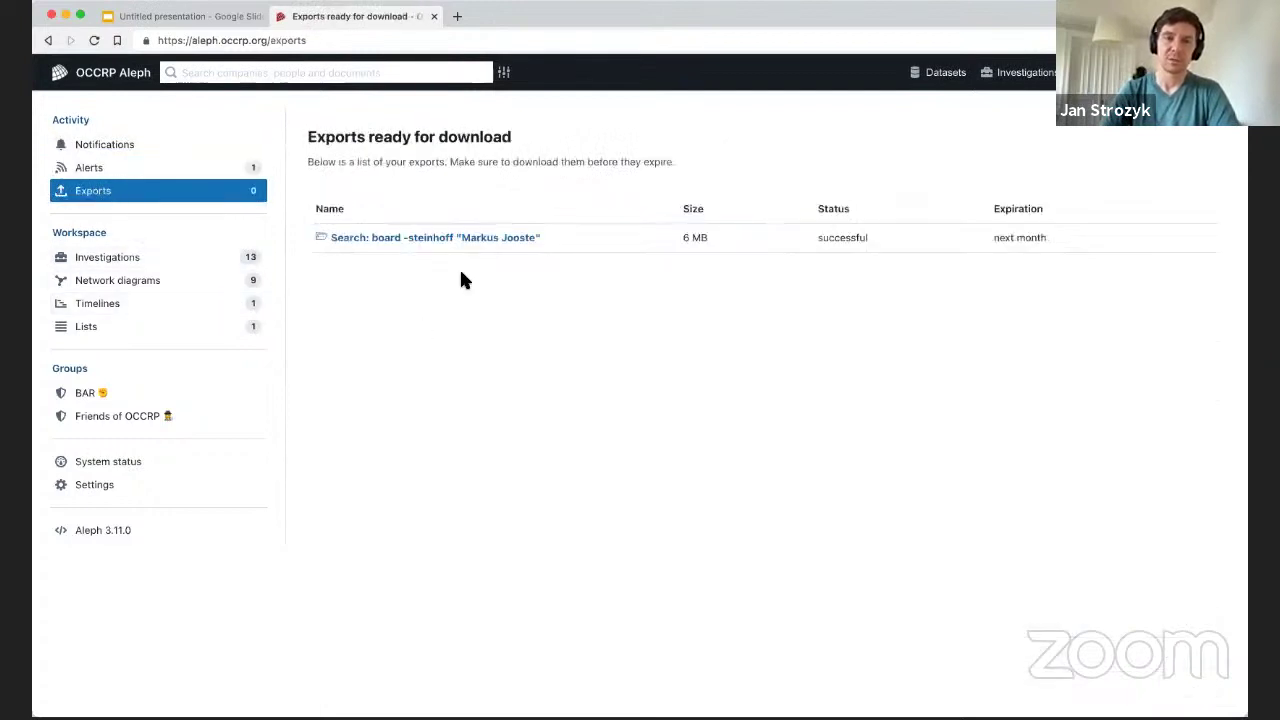
click(411, 242)
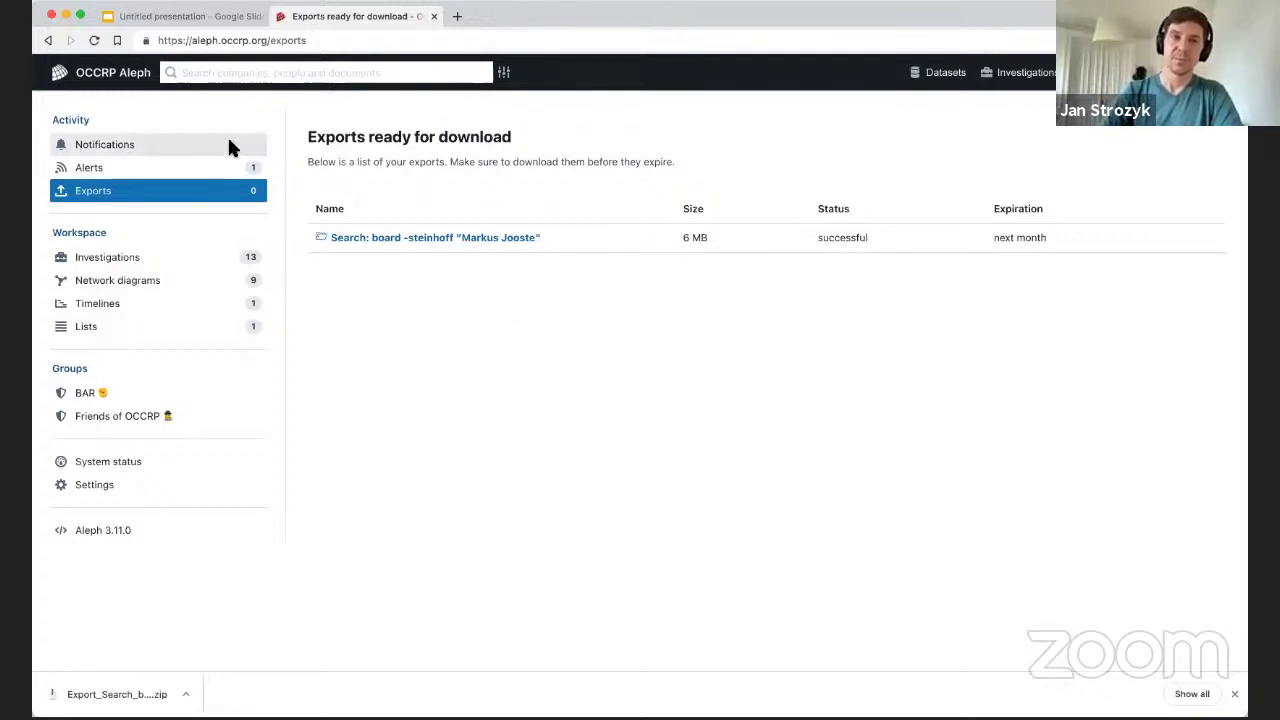
click(110, 76)
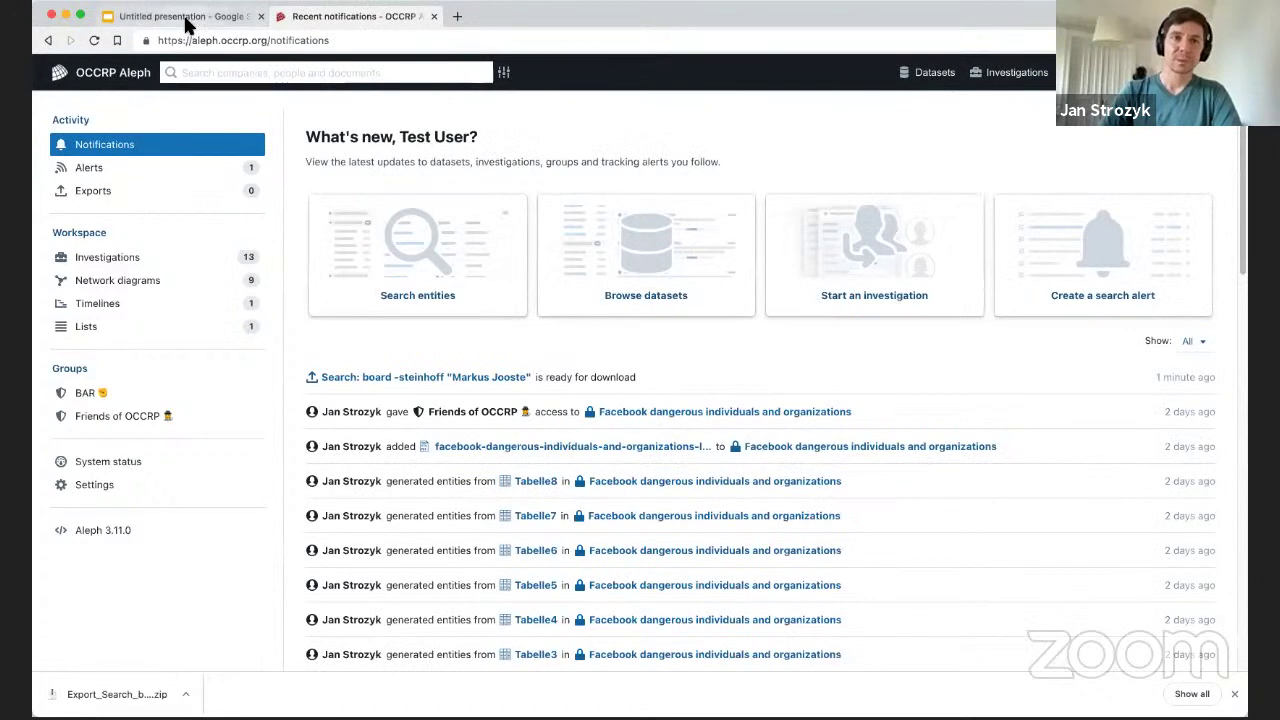
click(186, 17)
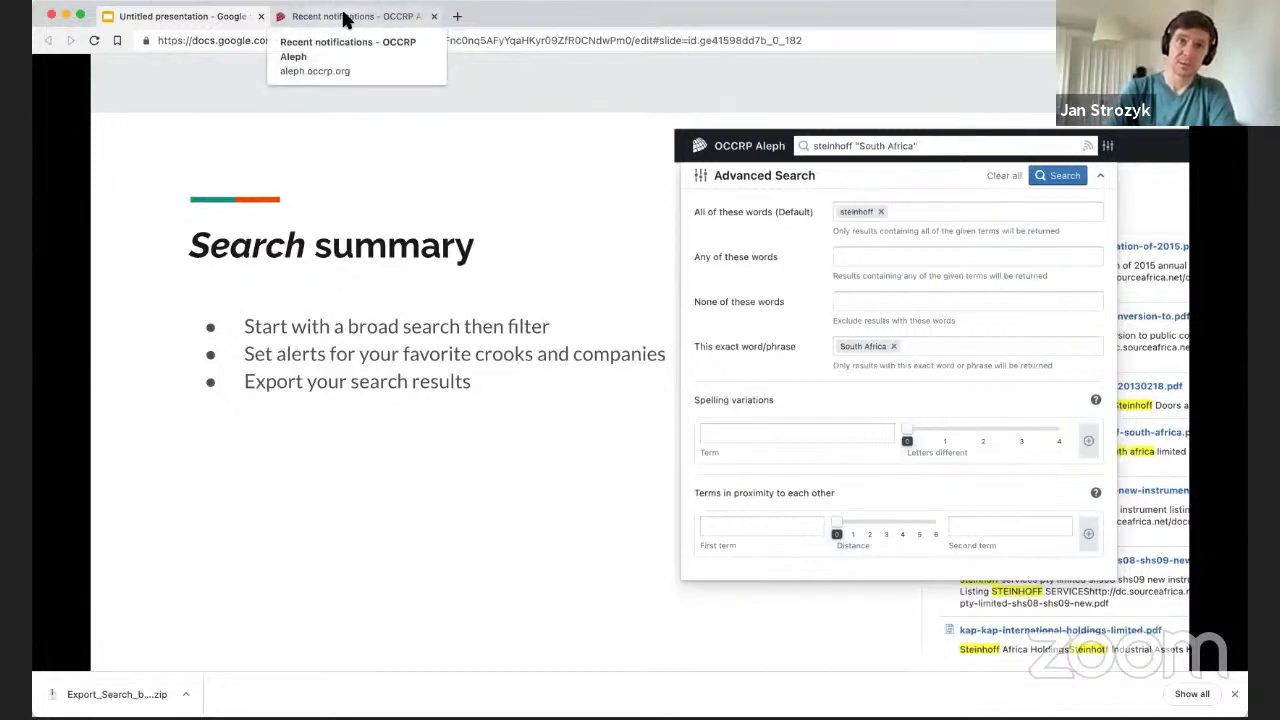
Return to the Aleph notifications page, where the search export is ready for download.
click(338, 18)
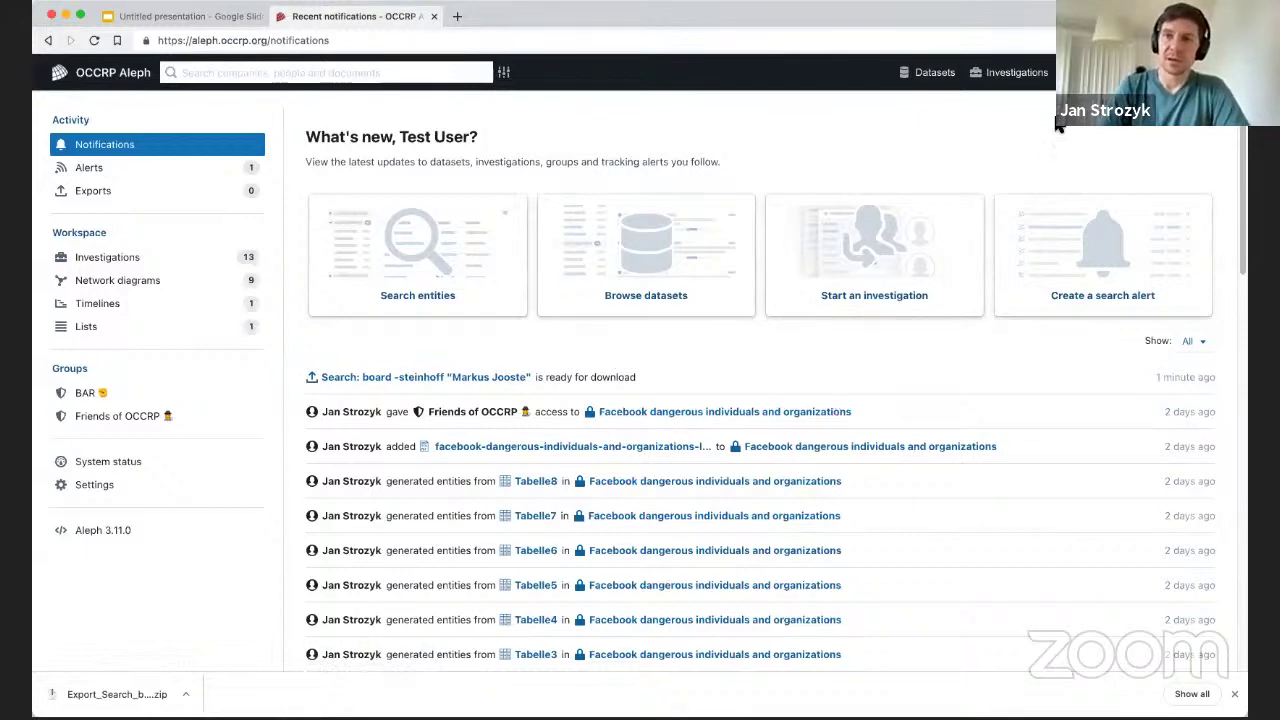
Browse Investigations, the Aleph home and Datasets, ending on the list of 13 investigations.
click(1014, 78)
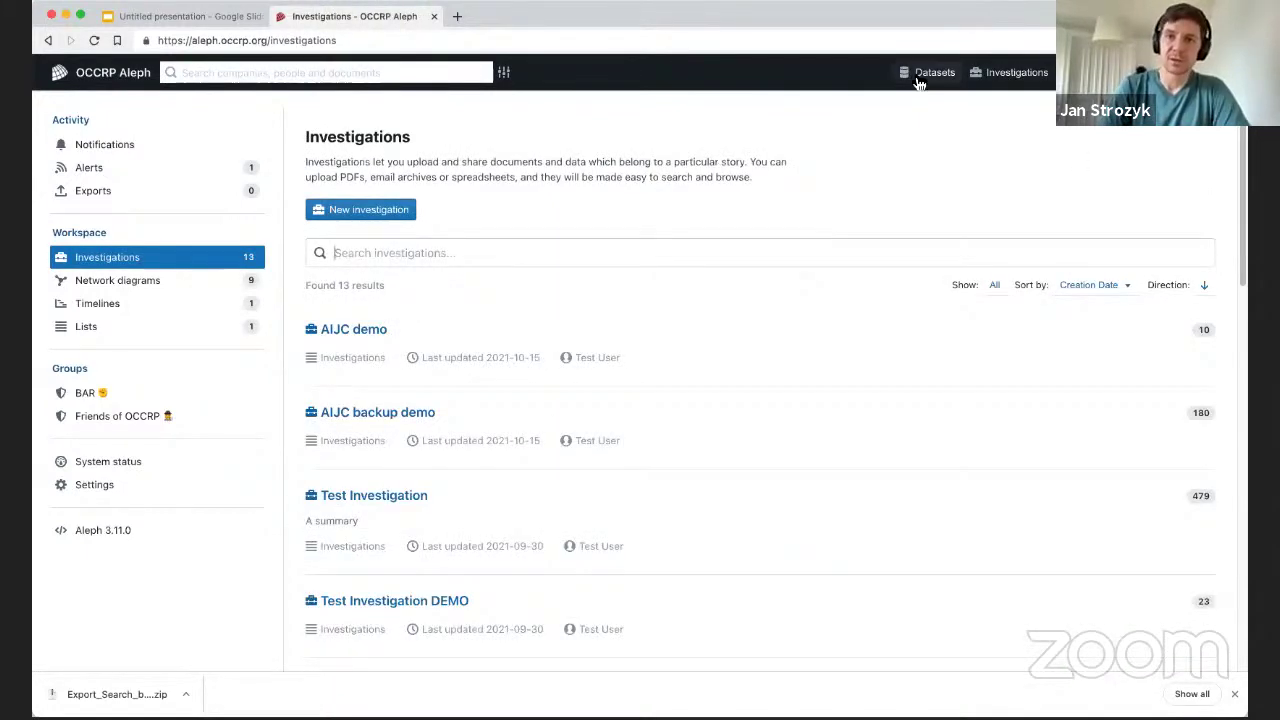
click(110, 78)
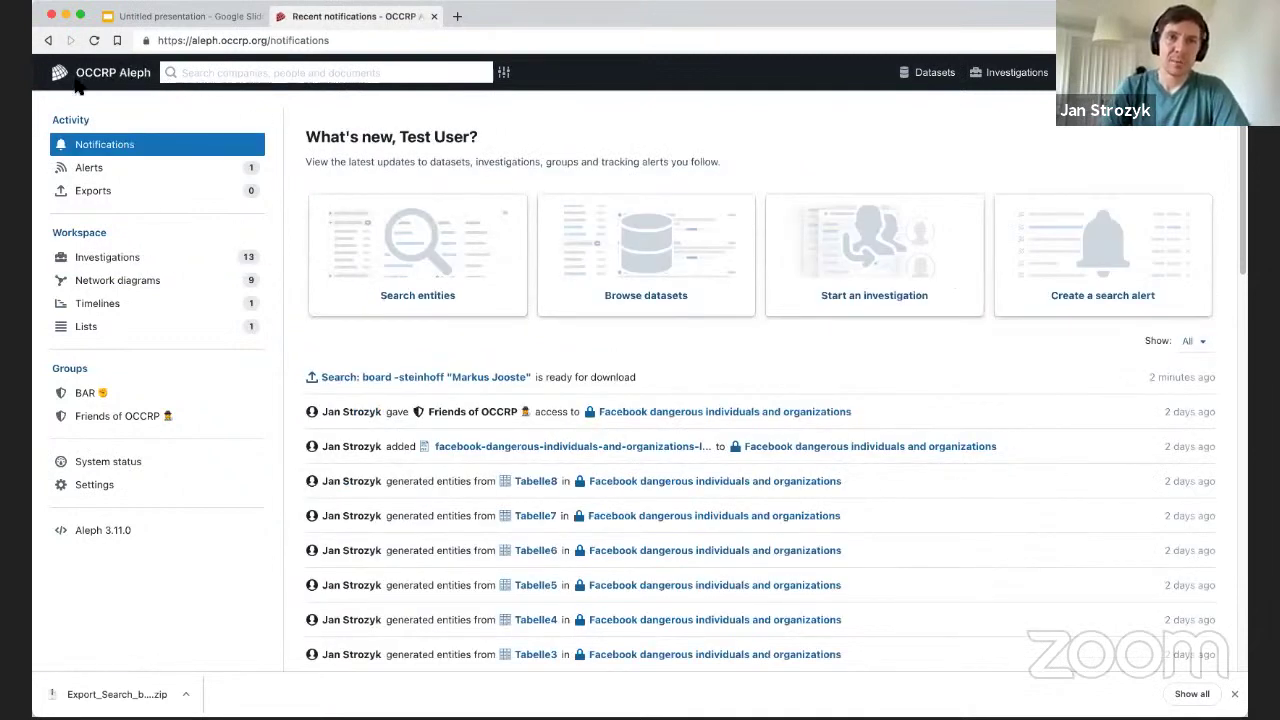
click(930, 78)
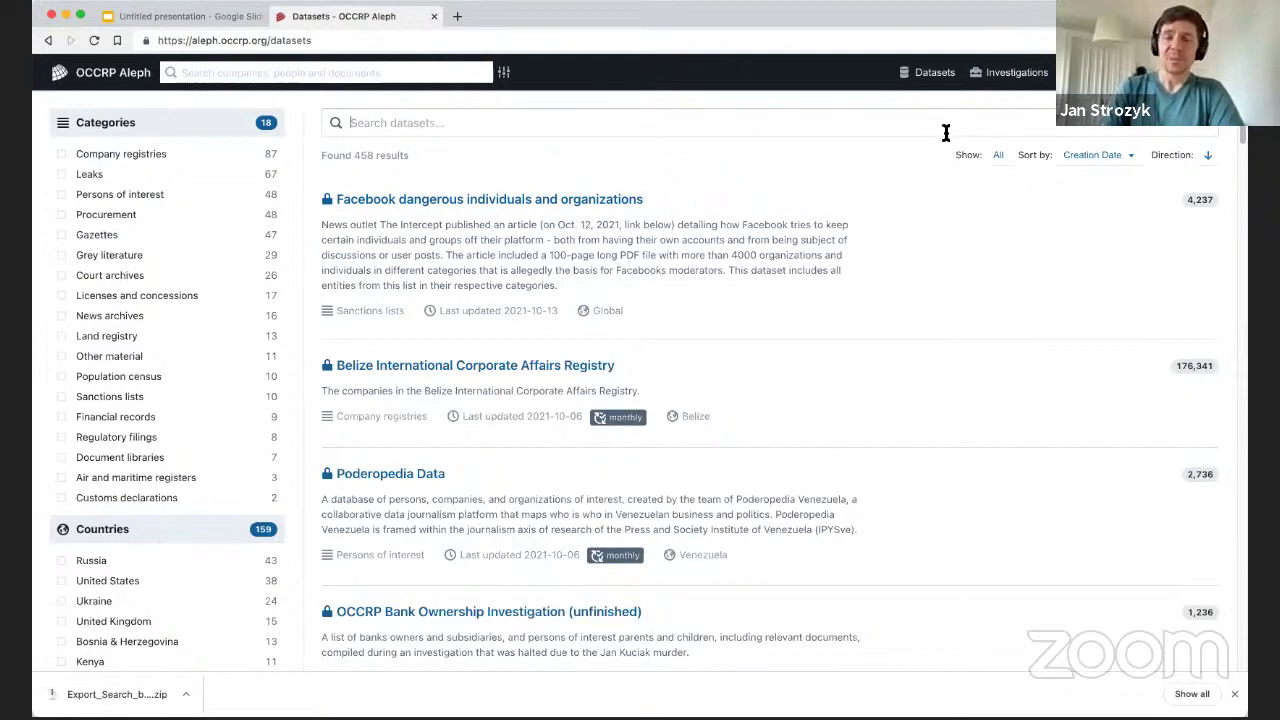
click(997, 78)
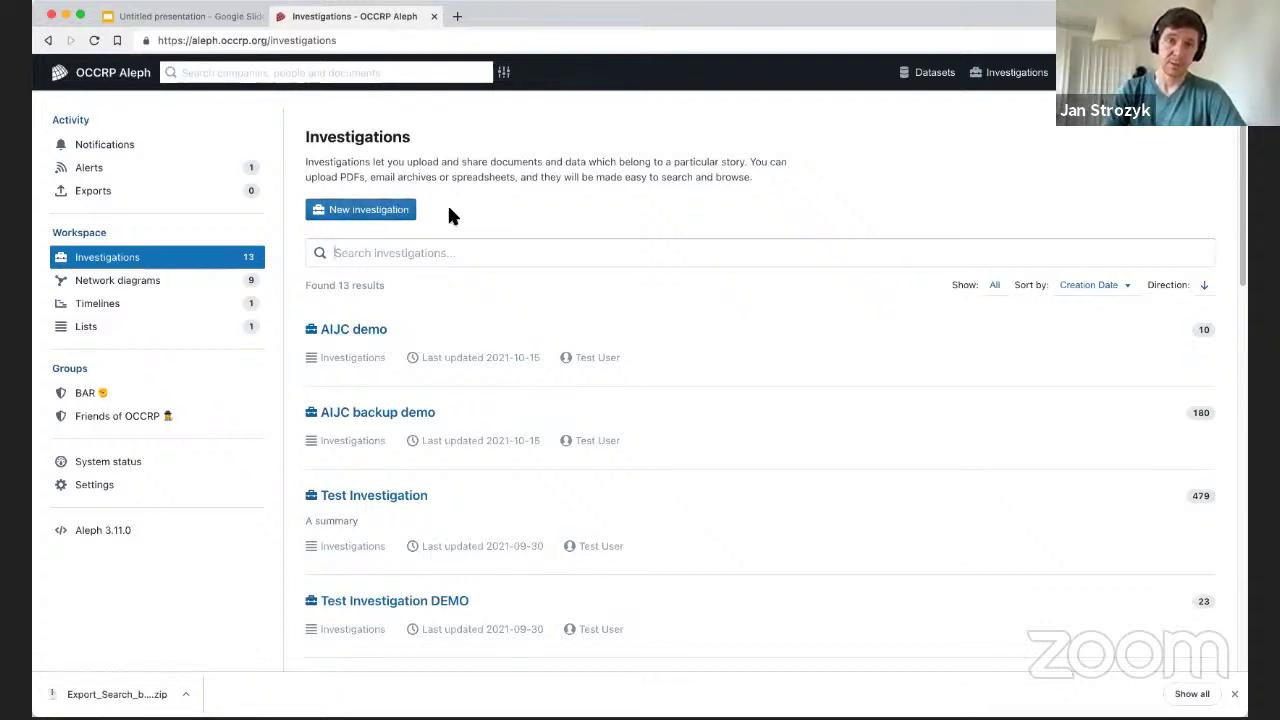
Start a new investigation titled 'Demo Title' with the summary 'asdf'.
click(367, 214)
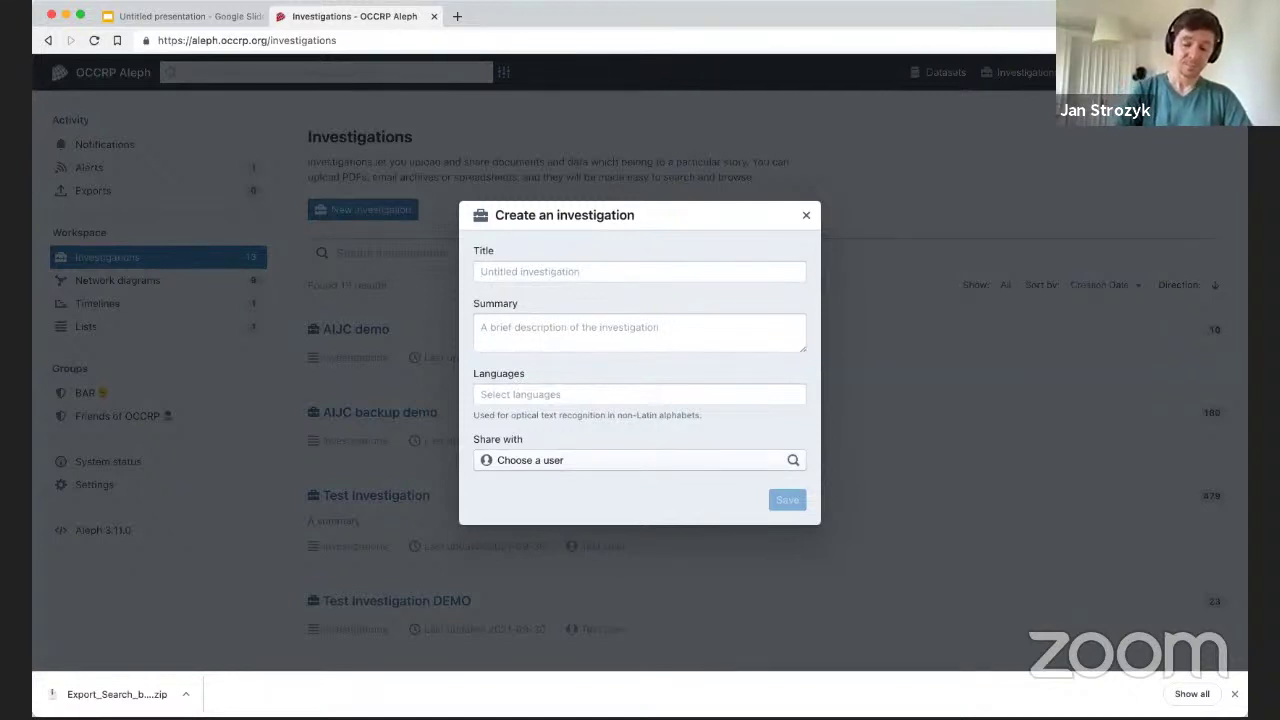
text(Demo)
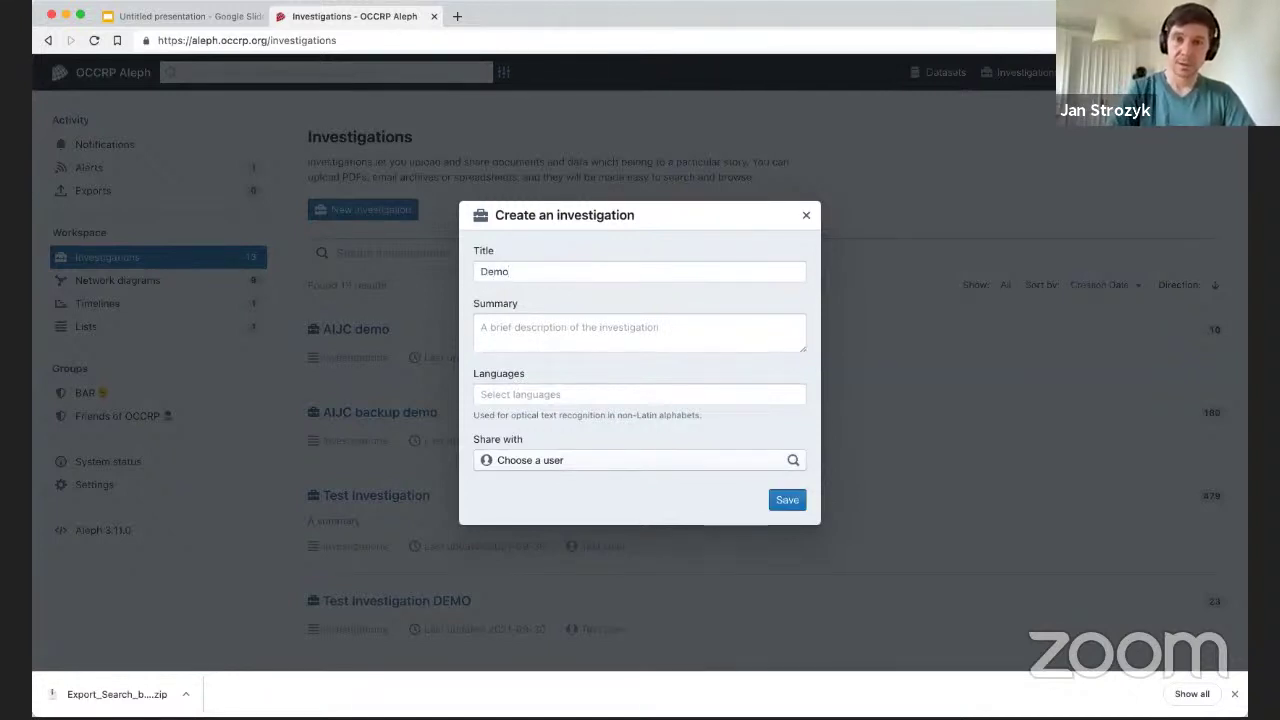
text( Titkle)
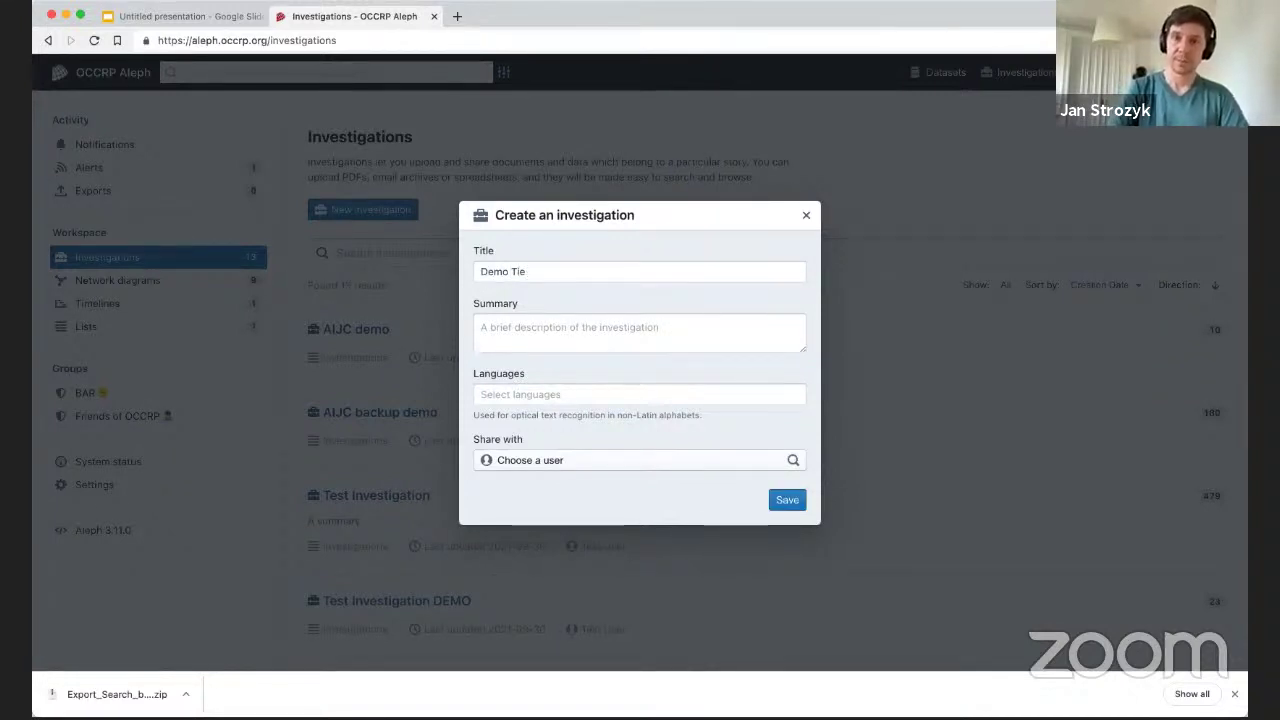
key(BackSpace)
key(BackSpace)
key(BackSpace)
text(le)
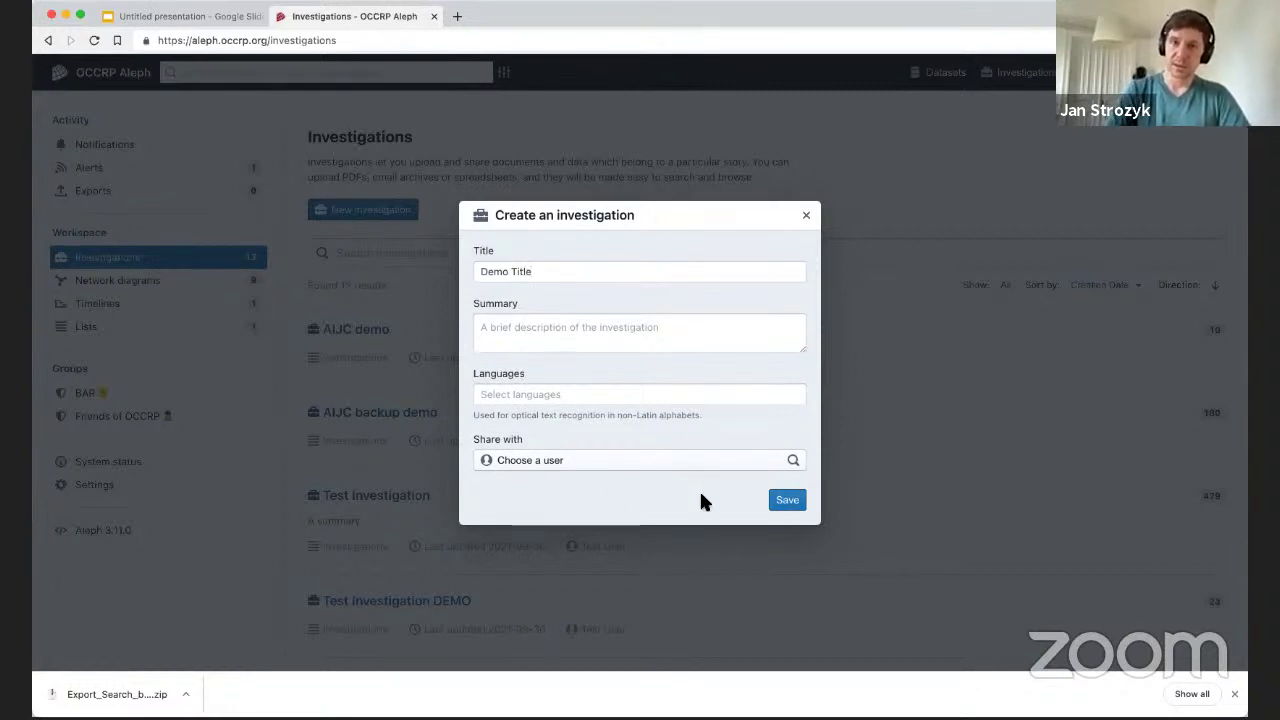
click(580, 337)
text(asdf)
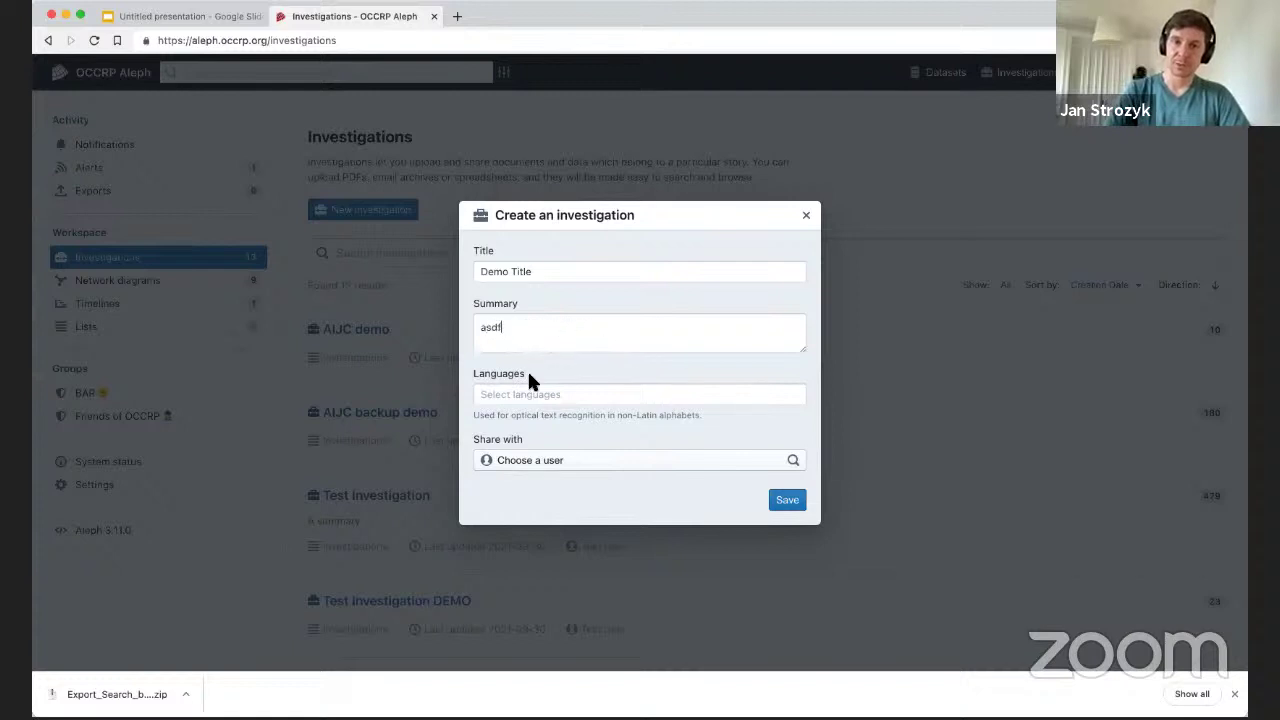
Set the investigation language to English and share it with the OCCRP Data Team user.
click(540, 398)
text(eng)
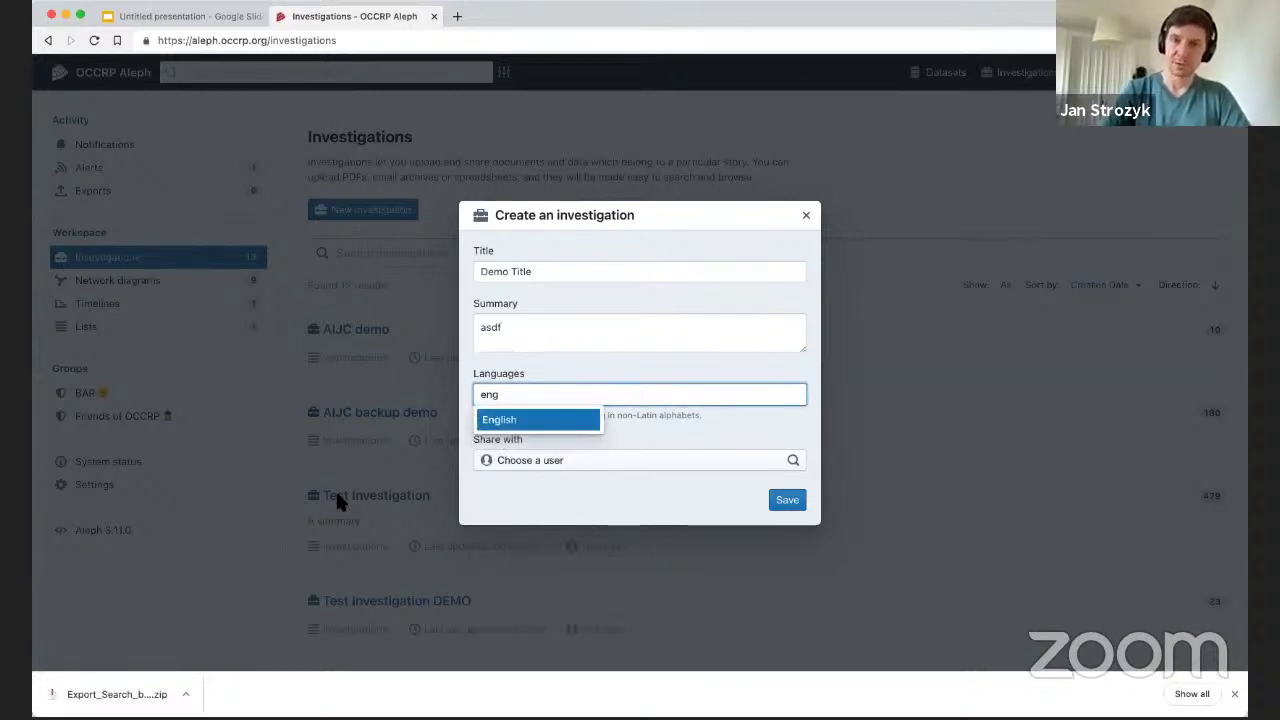
click(557, 418)
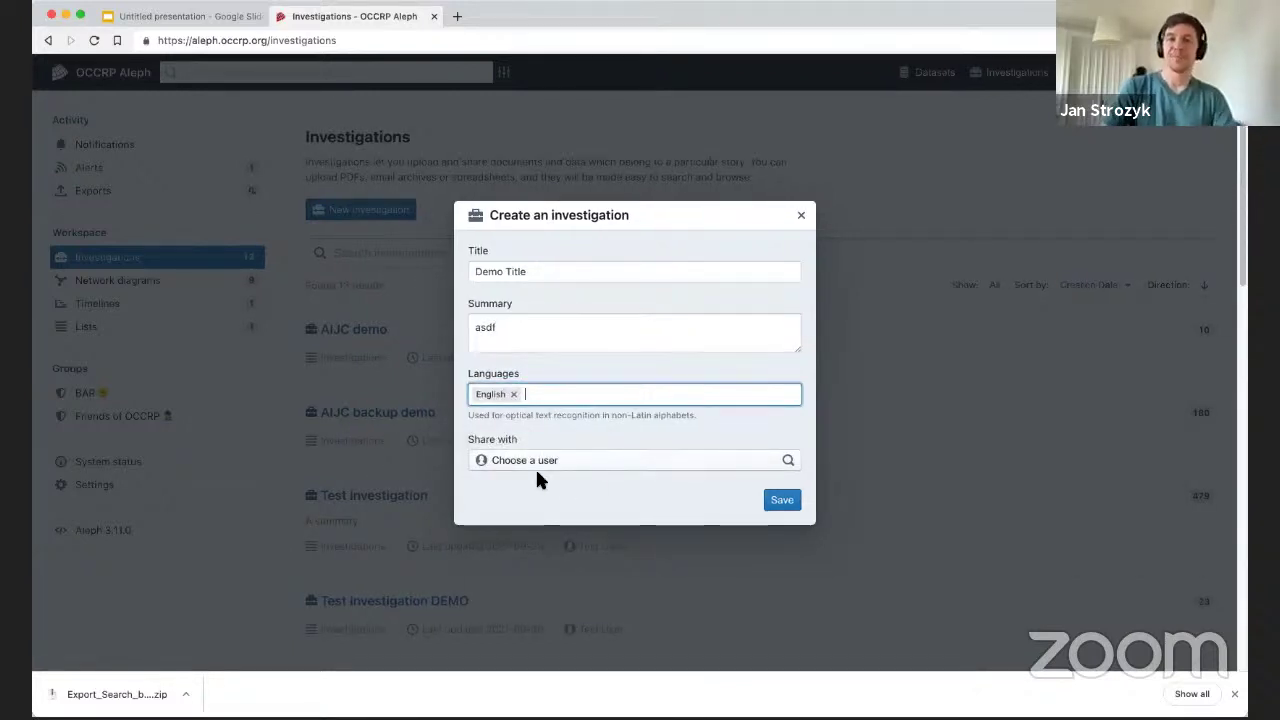
click(573, 462)
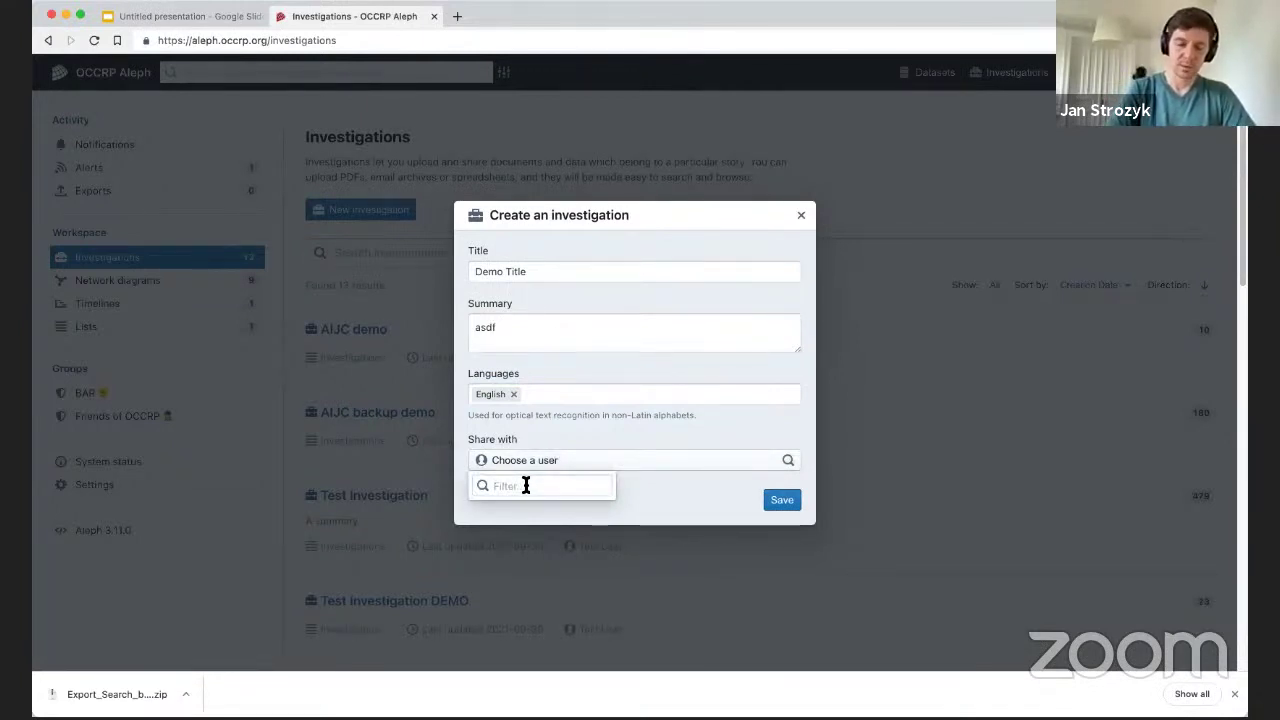
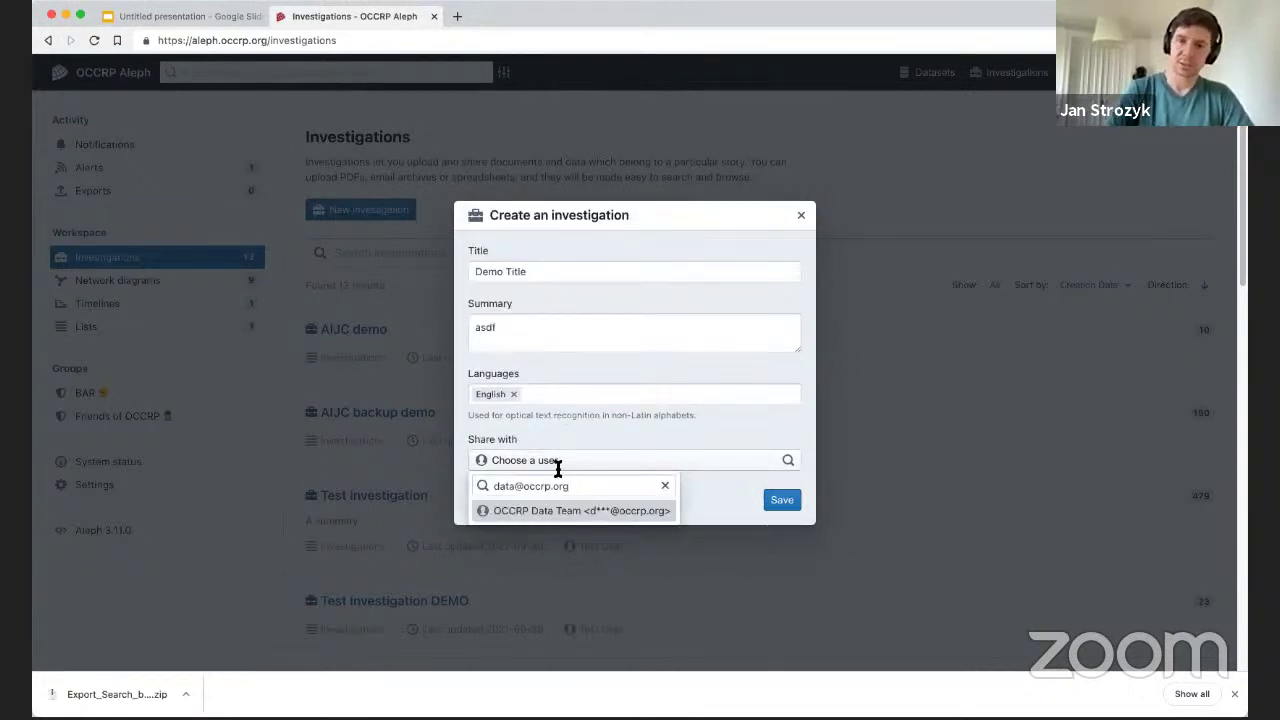
click(611, 511)
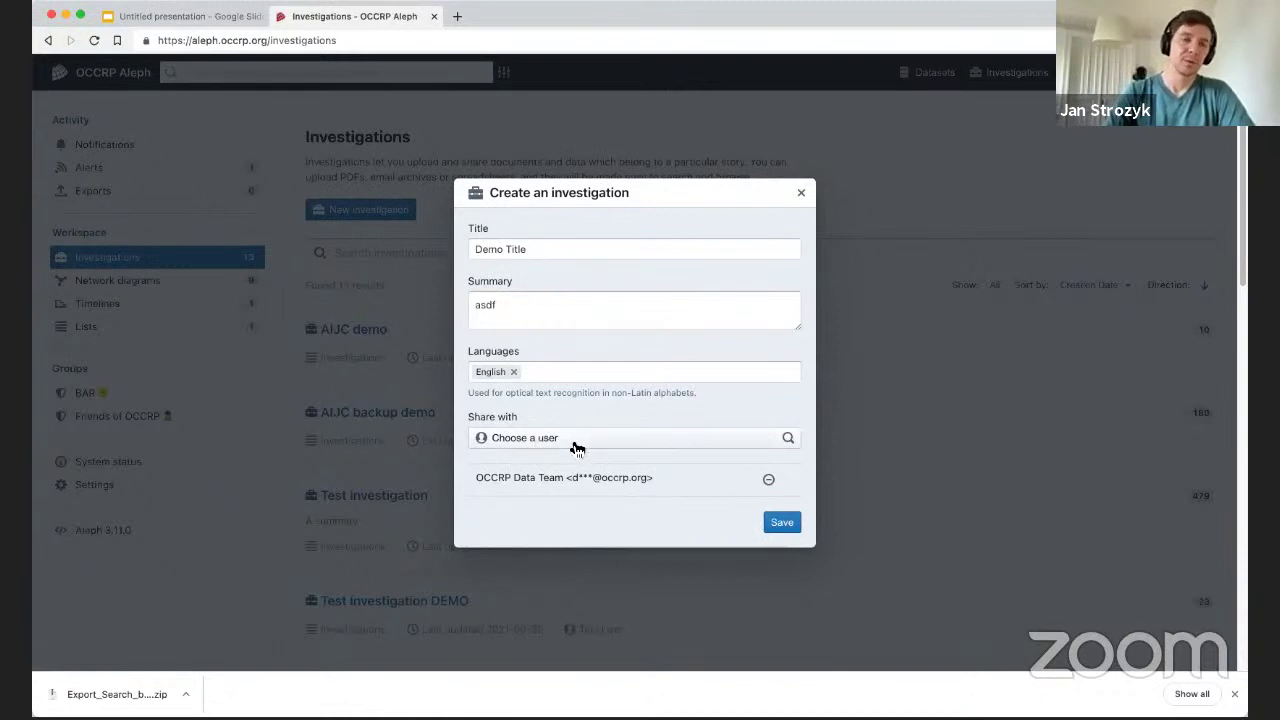
Save the Demo Title investigation and let its empty overview page load.
click(782, 524)
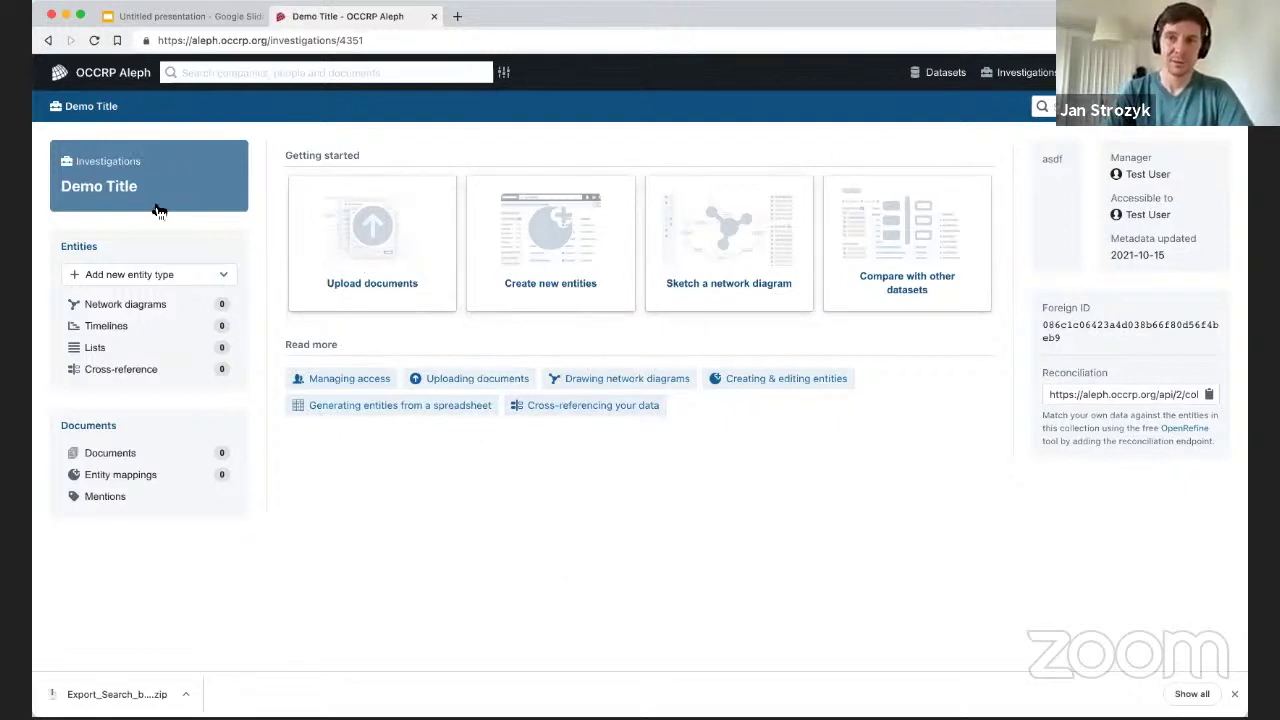
Show the AIJC demo investigation's documents sorted by name in descending order.
click(400, 272)
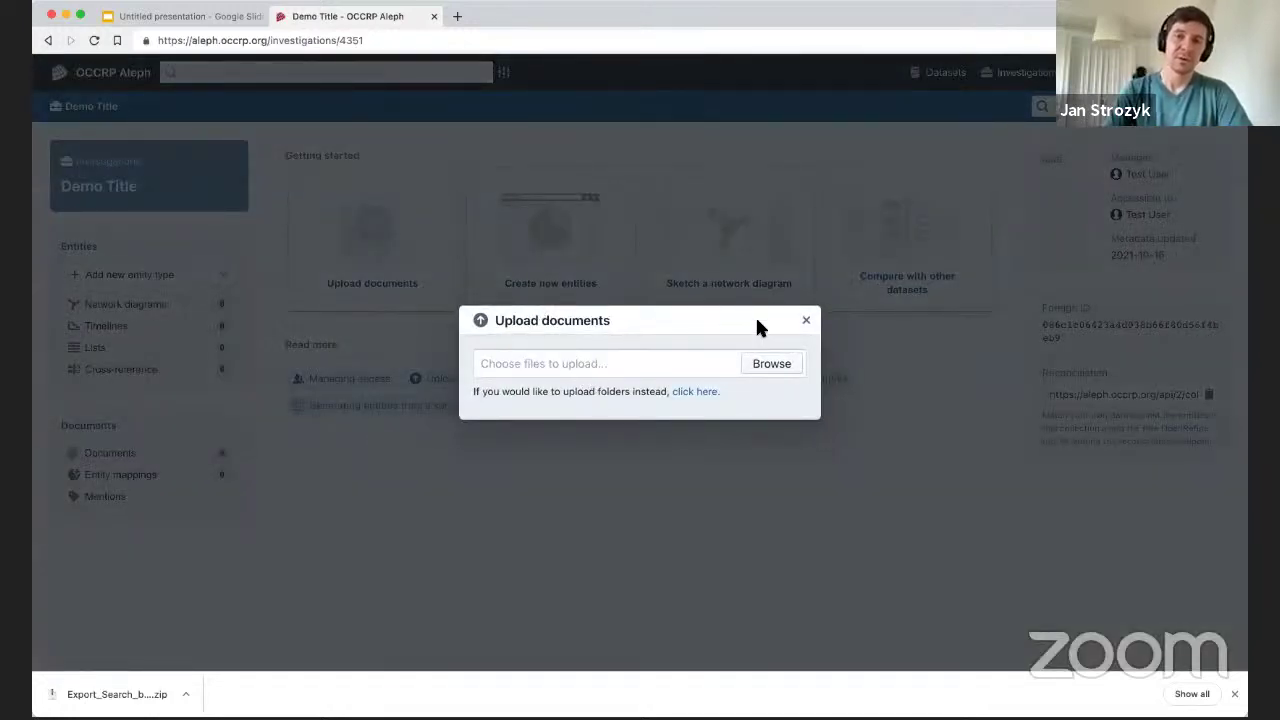
click(806, 322)
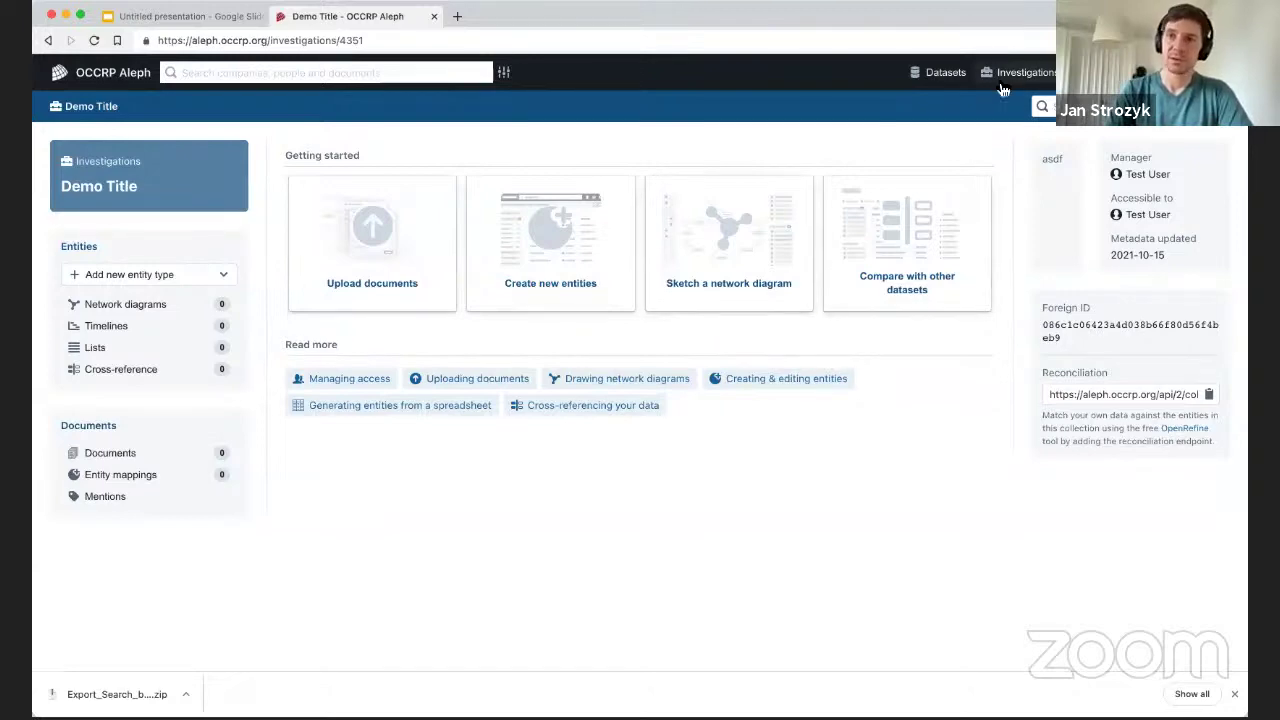
click(1008, 72)
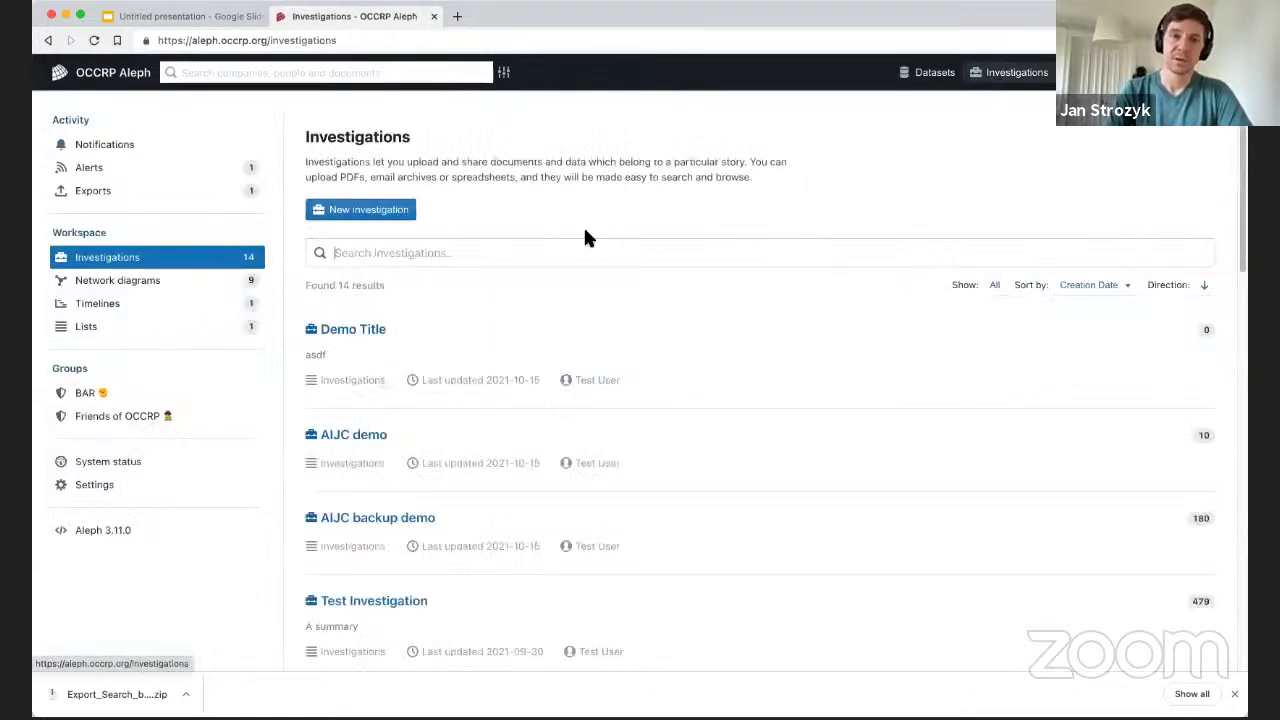
click(343, 436)
click(92, 452)
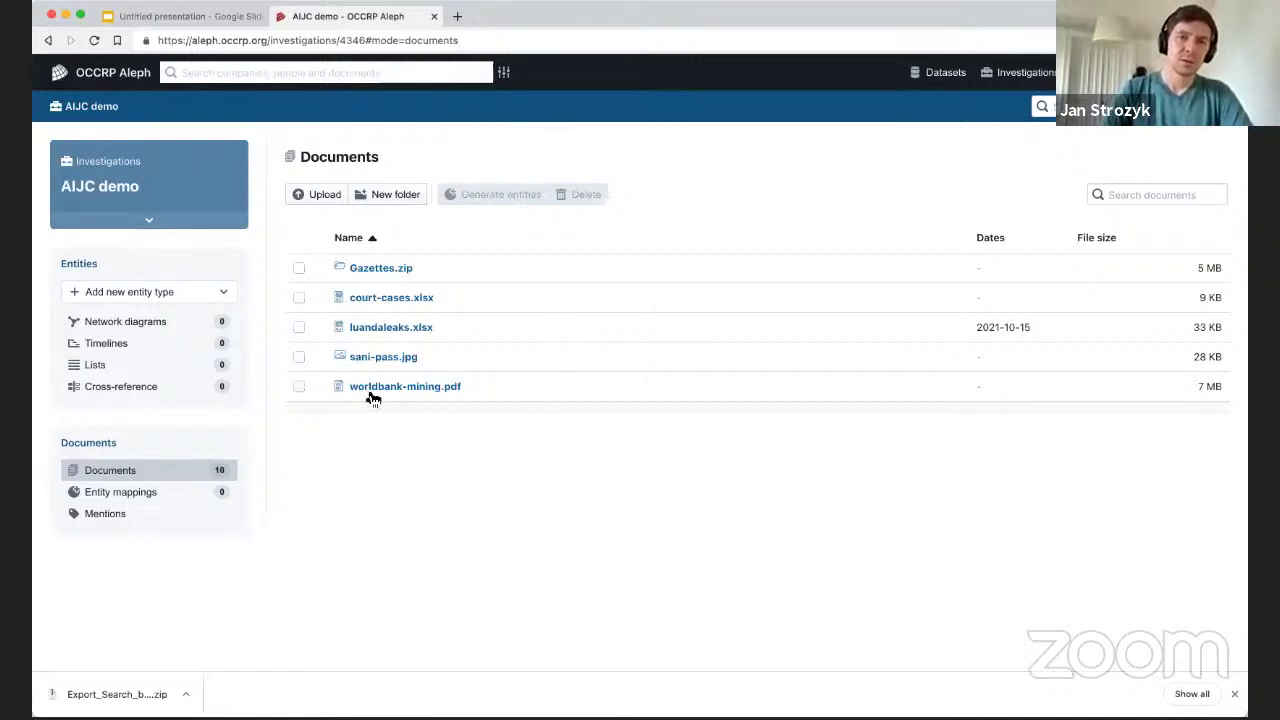
click(376, 238)
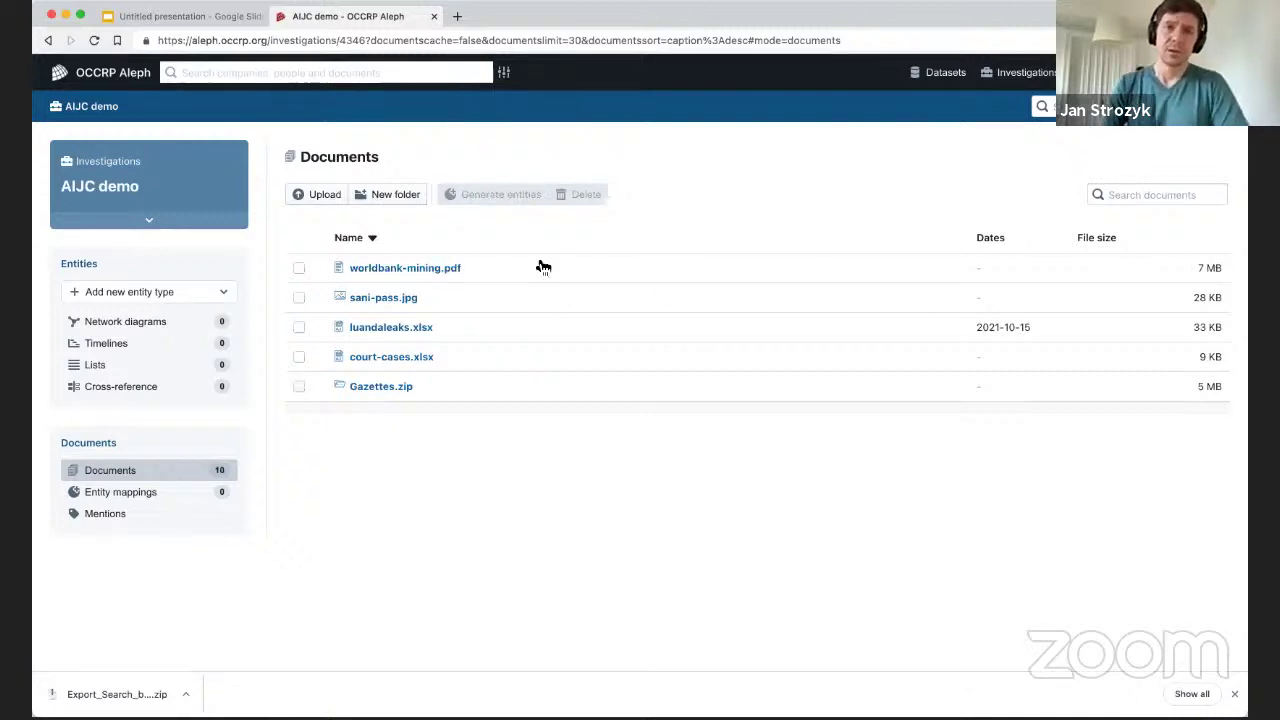
Open worldbank-mining.pdf and highlight metadata values such as Folder, Author and checksum.
click(395, 270)
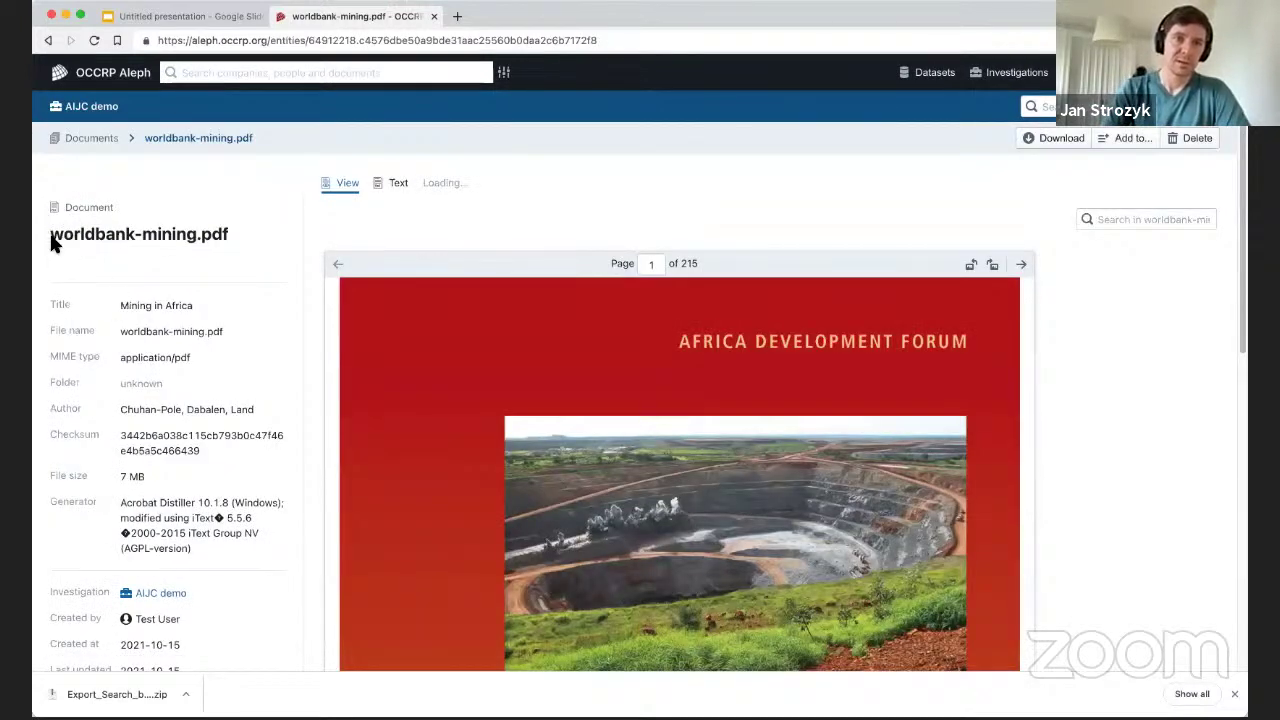
drag(118, 302, 211, 567)
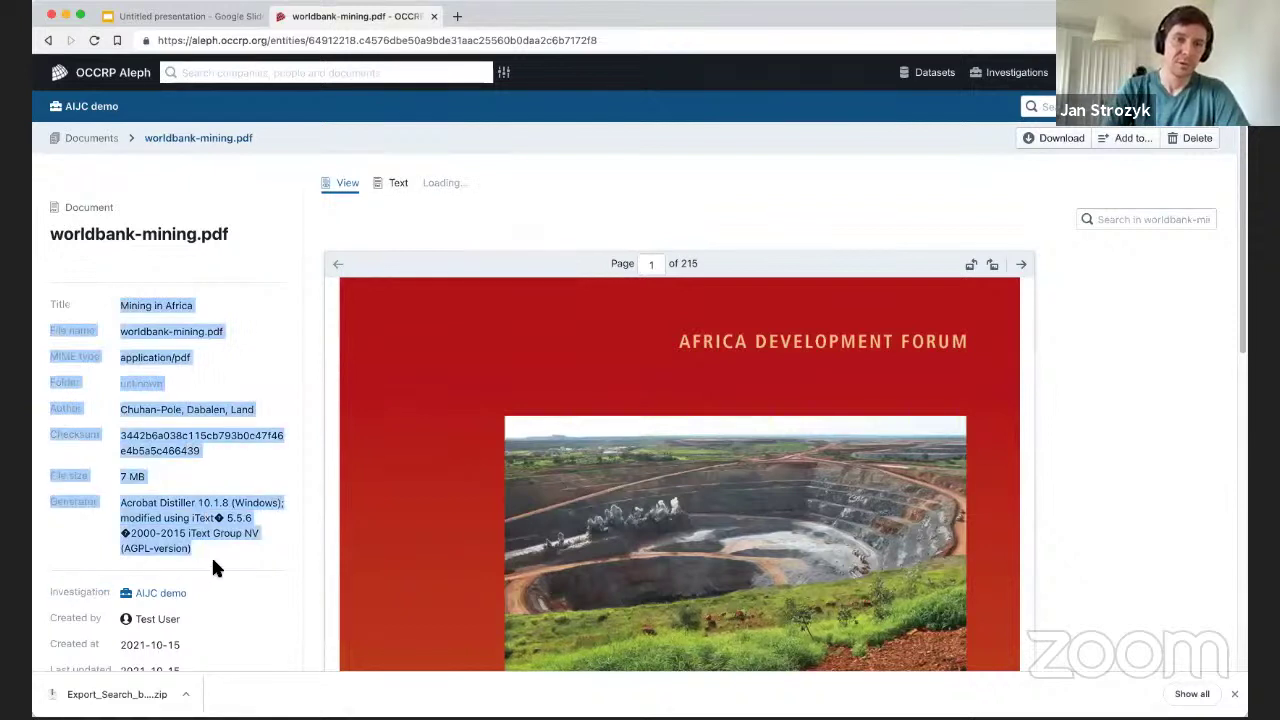
click(205, 456)
drag(120, 383, 123, 434)
click(257, 410)
click(200, 409)
click(204, 455)
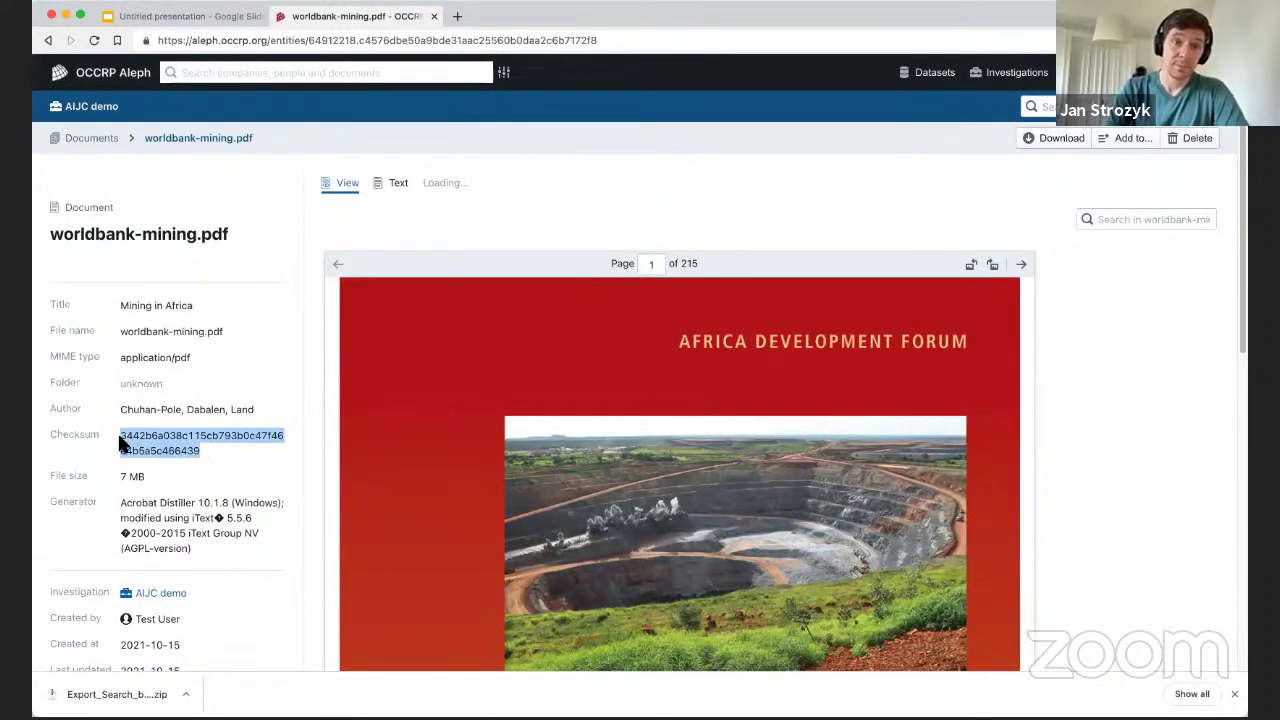
click(124, 434)
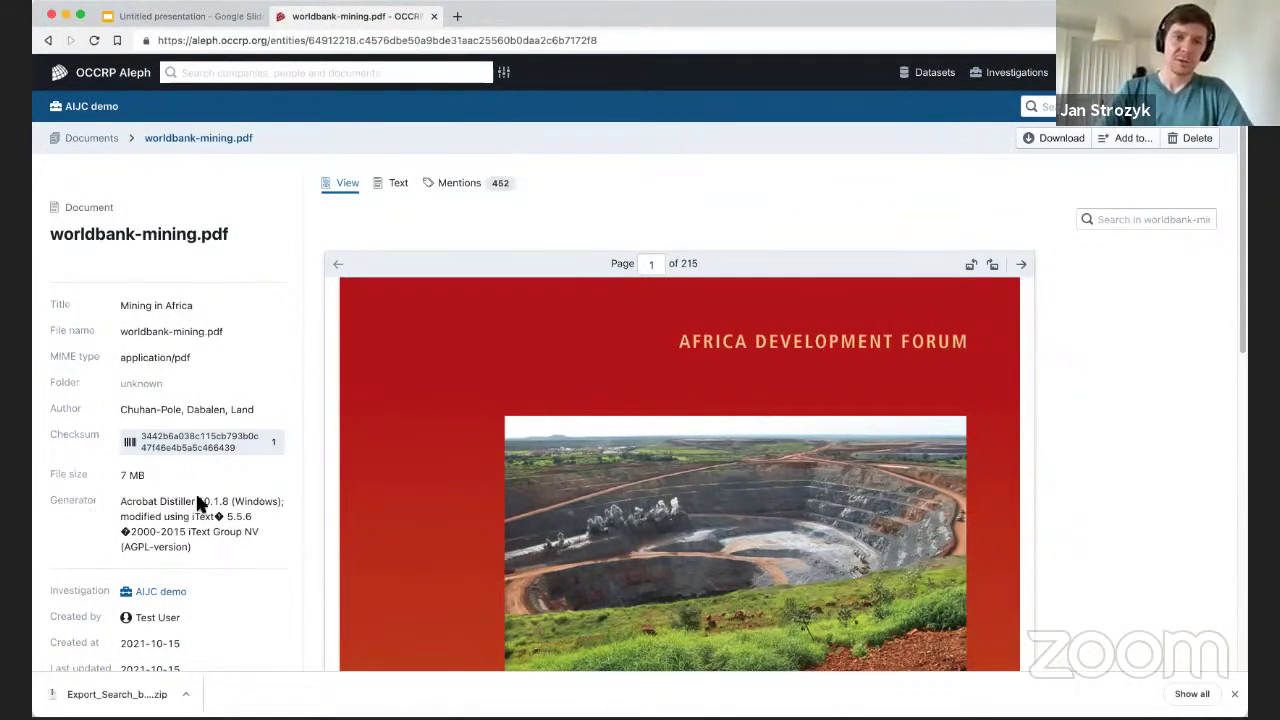
Scroll through the Mining in Africa PDF preview.
scroll(225, 350, down, 3)
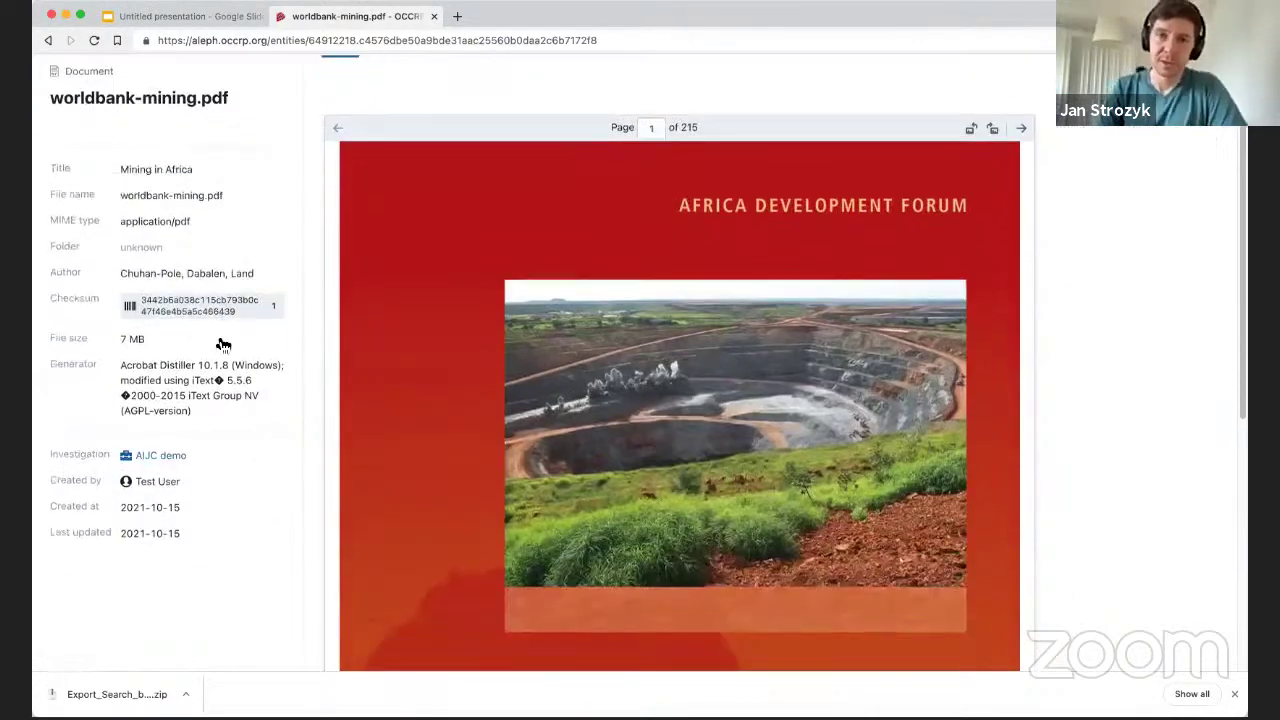
scroll(123, 251, up, 1)
scroll(785, 325, down, 6)
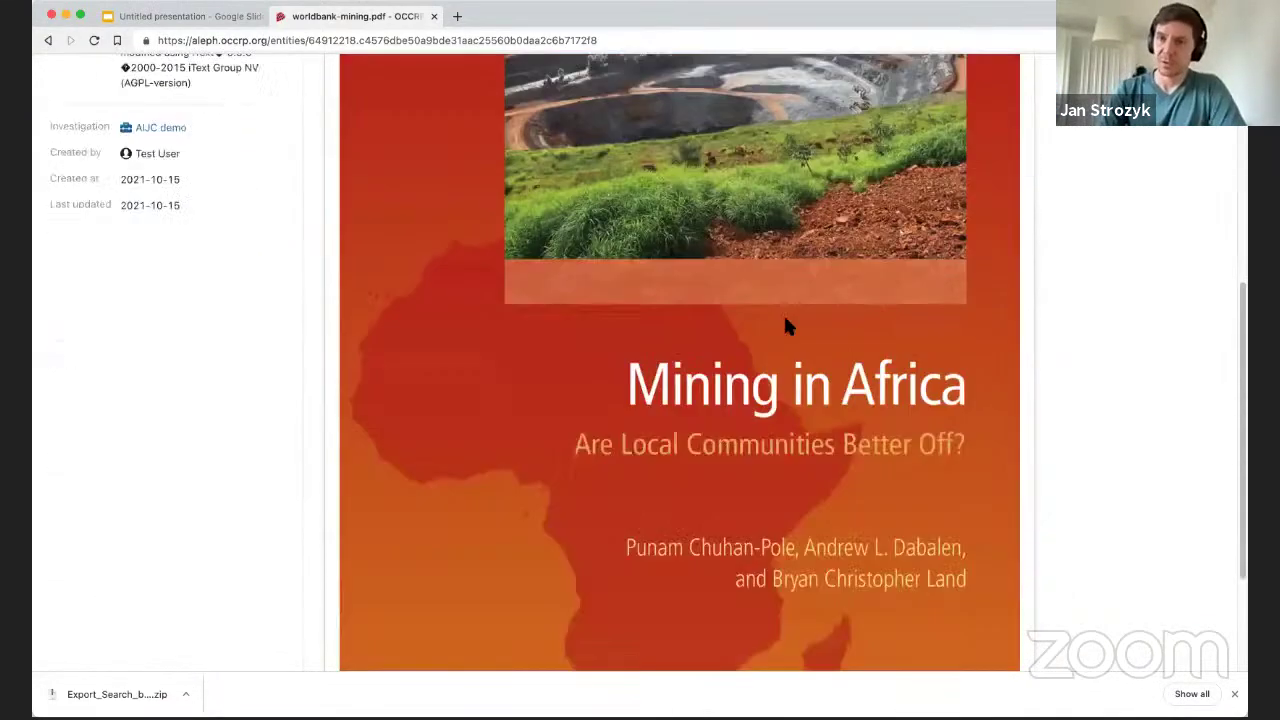
scroll(750, 343, down, 3)
scroll(443, 423, up, 10)
scroll(563, 335, down, 6)
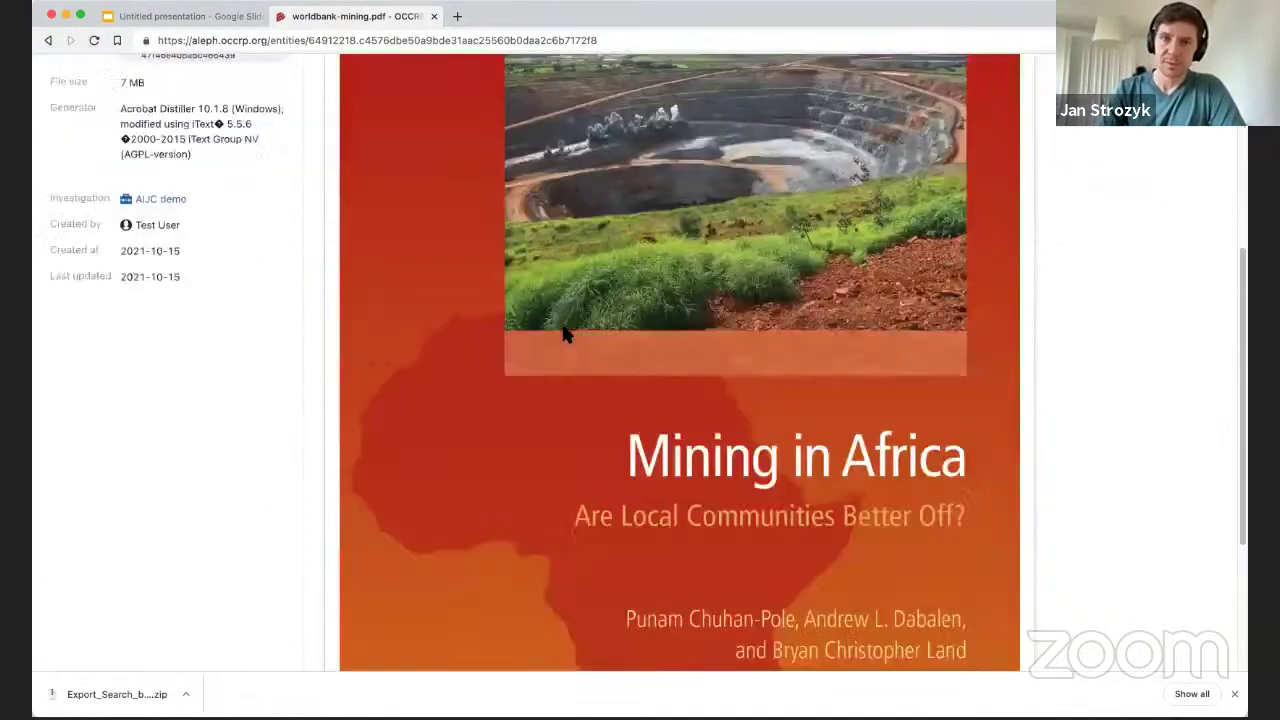
scroll(563, 335, down, 1)
scroll(591, 346, up, 8)
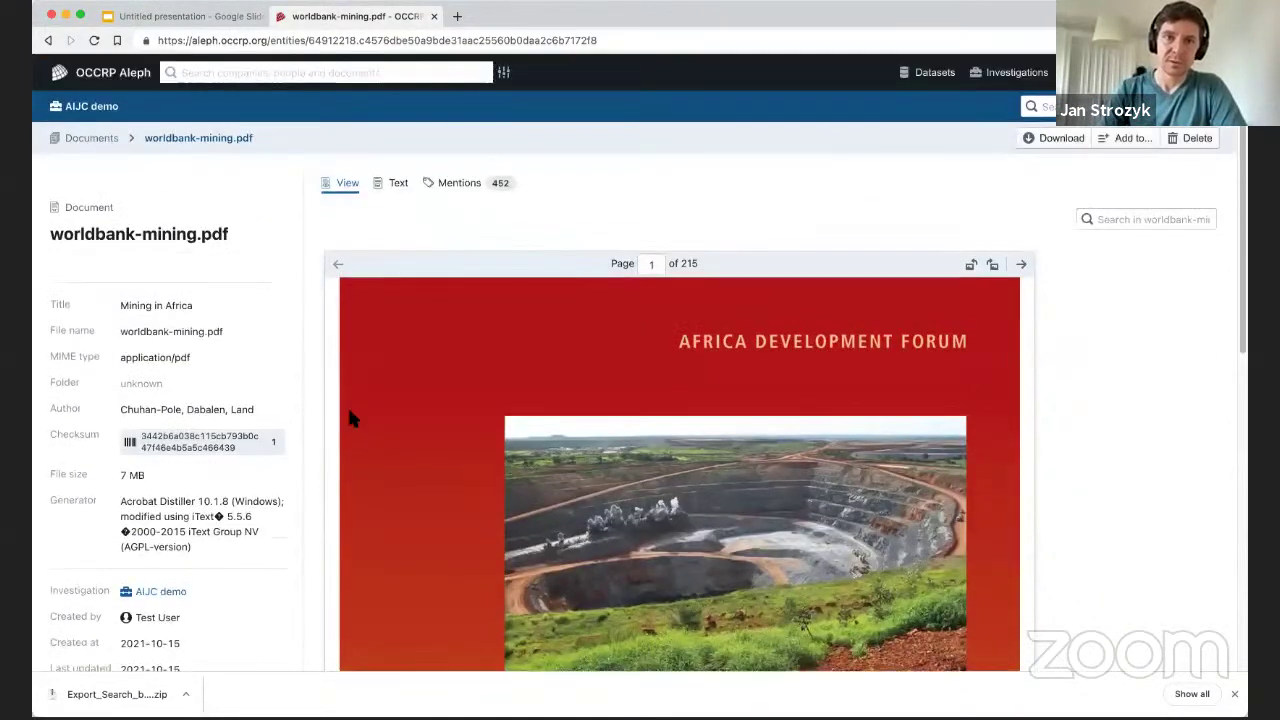
Show worldbank-mining.pdf as extracted text and page forward to page 6, the copyright notice.
click(396, 185)
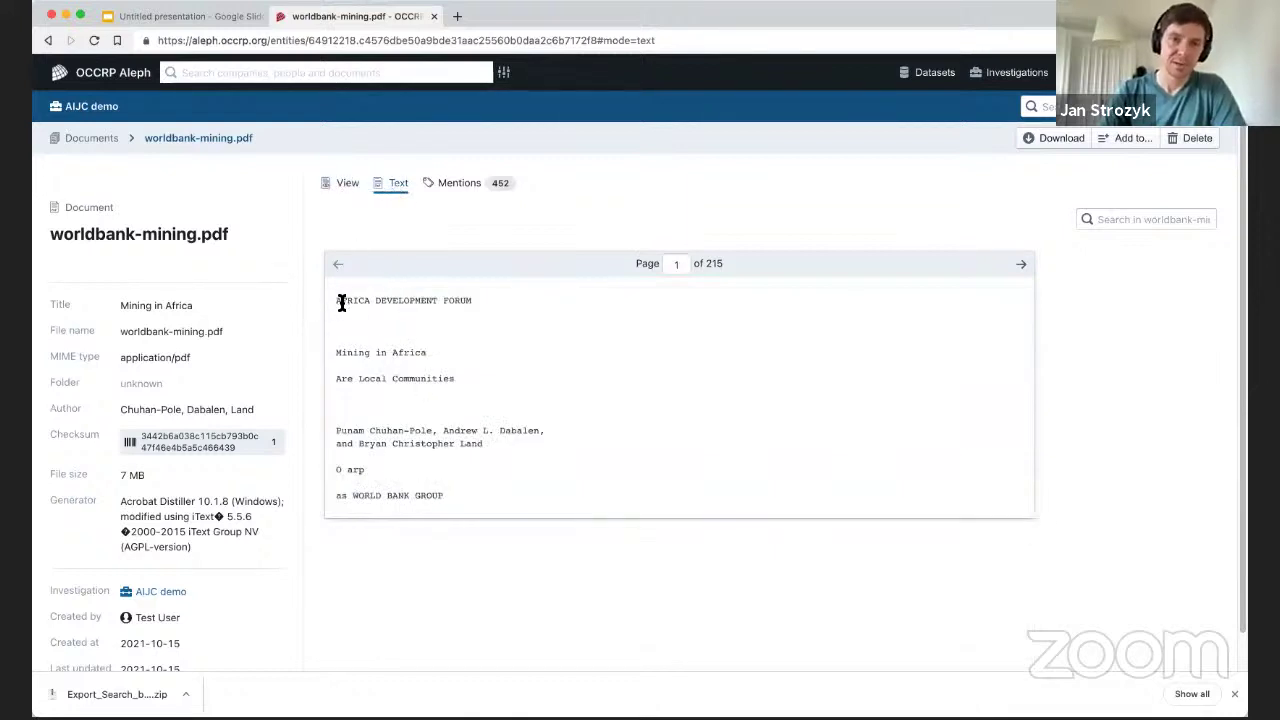
click(1023, 265)
click(1024, 266)
click(1030, 270)
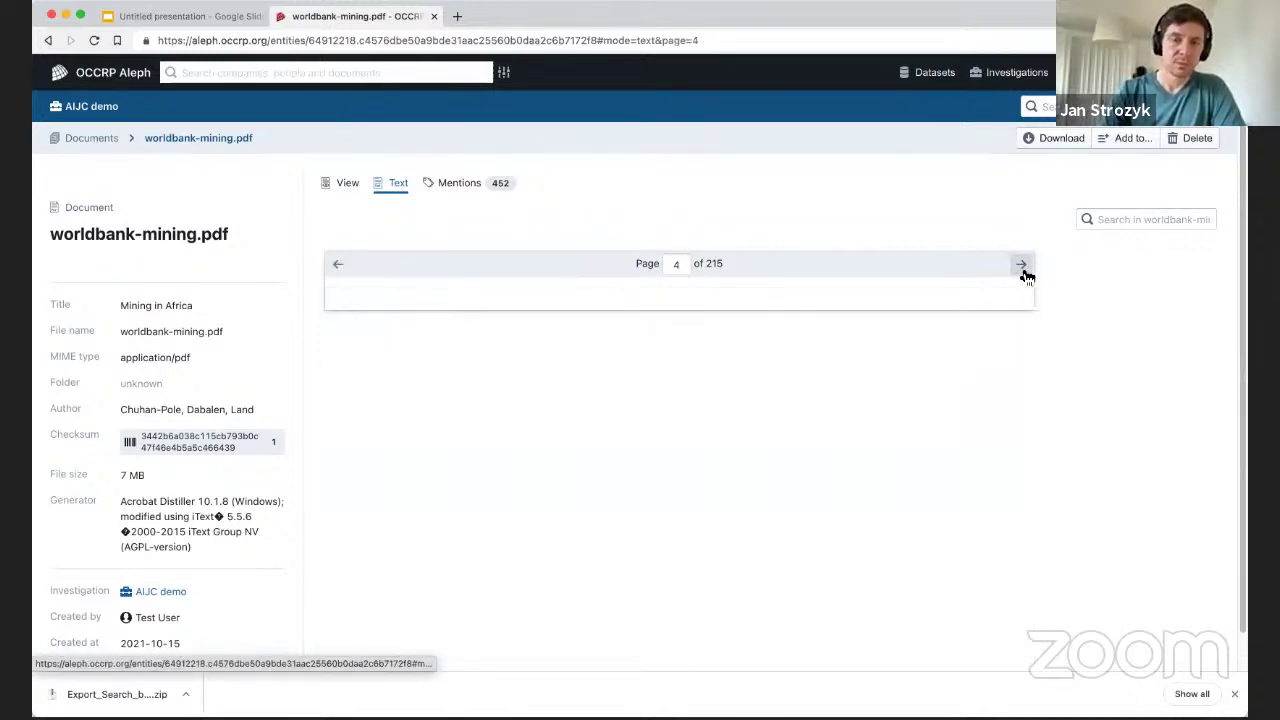
click(1029, 270)
click(1024, 267)
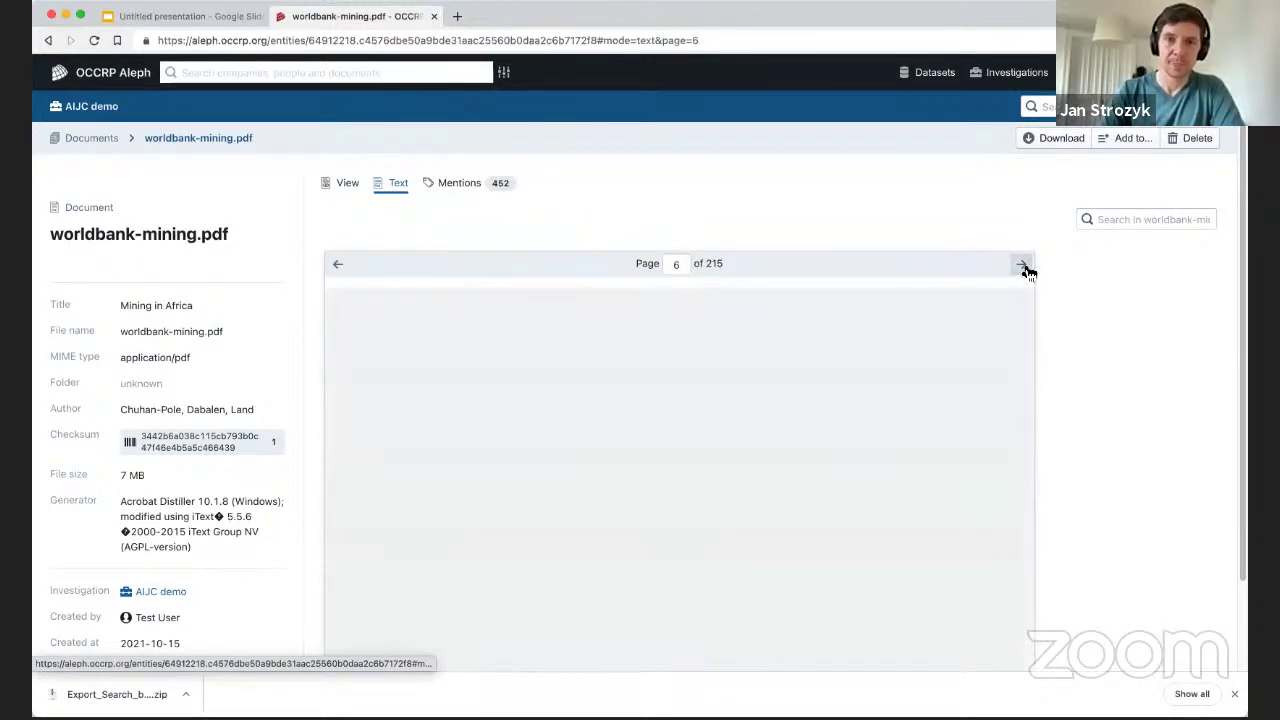
scroll(460, 270, down, 1)
scroll(460, 270, down, 3)
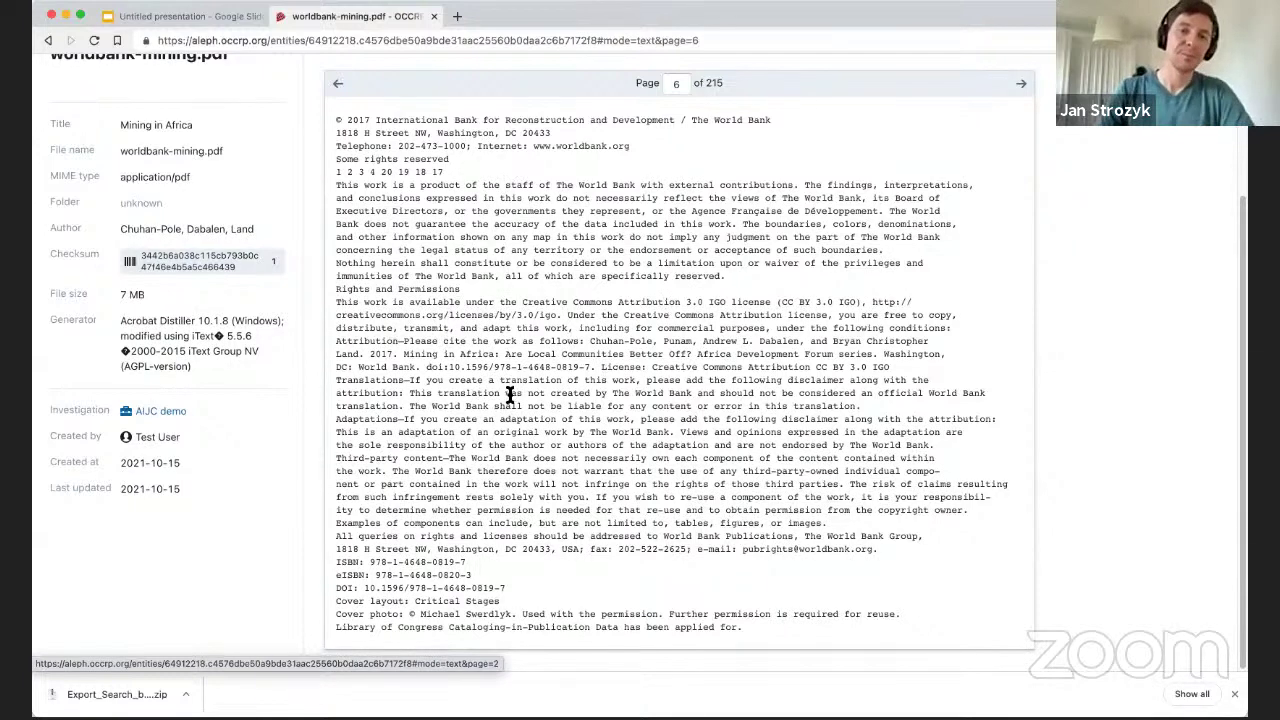
scroll(509, 395, up, 4)
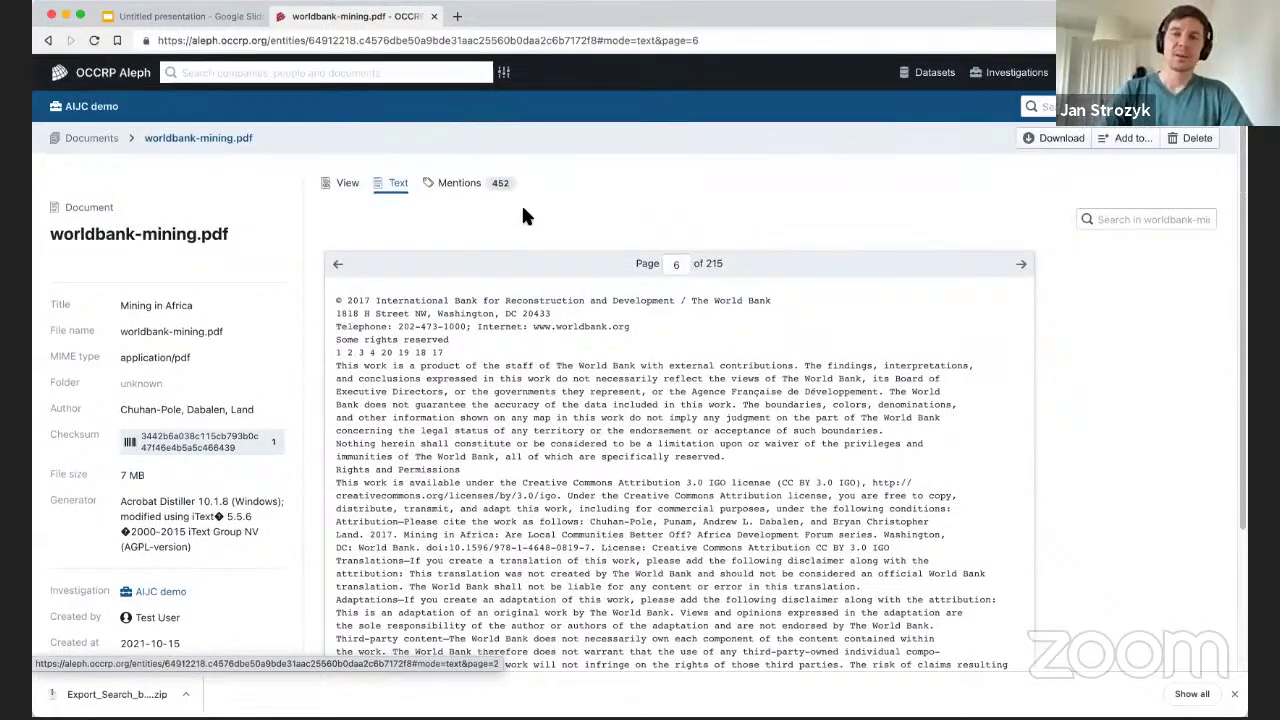
click(466, 183)
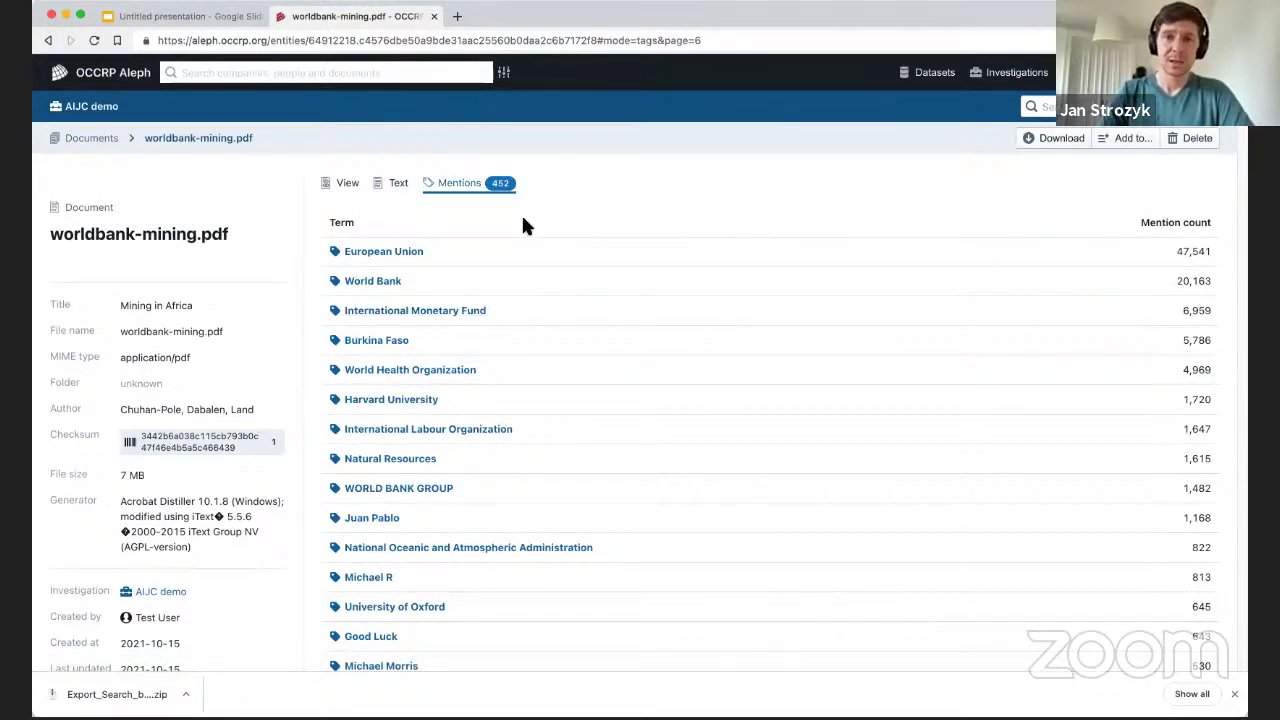
scroll(595, 209, down, 1)
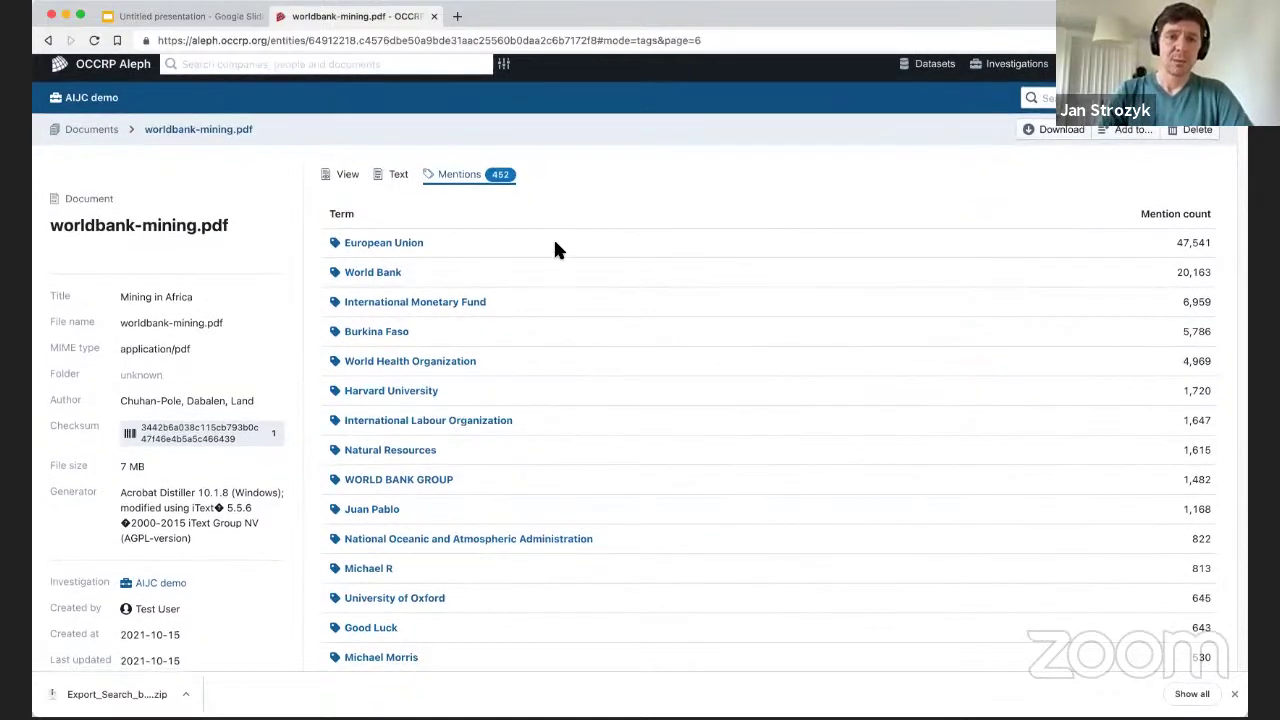
scroll(530, 250, down, 5)
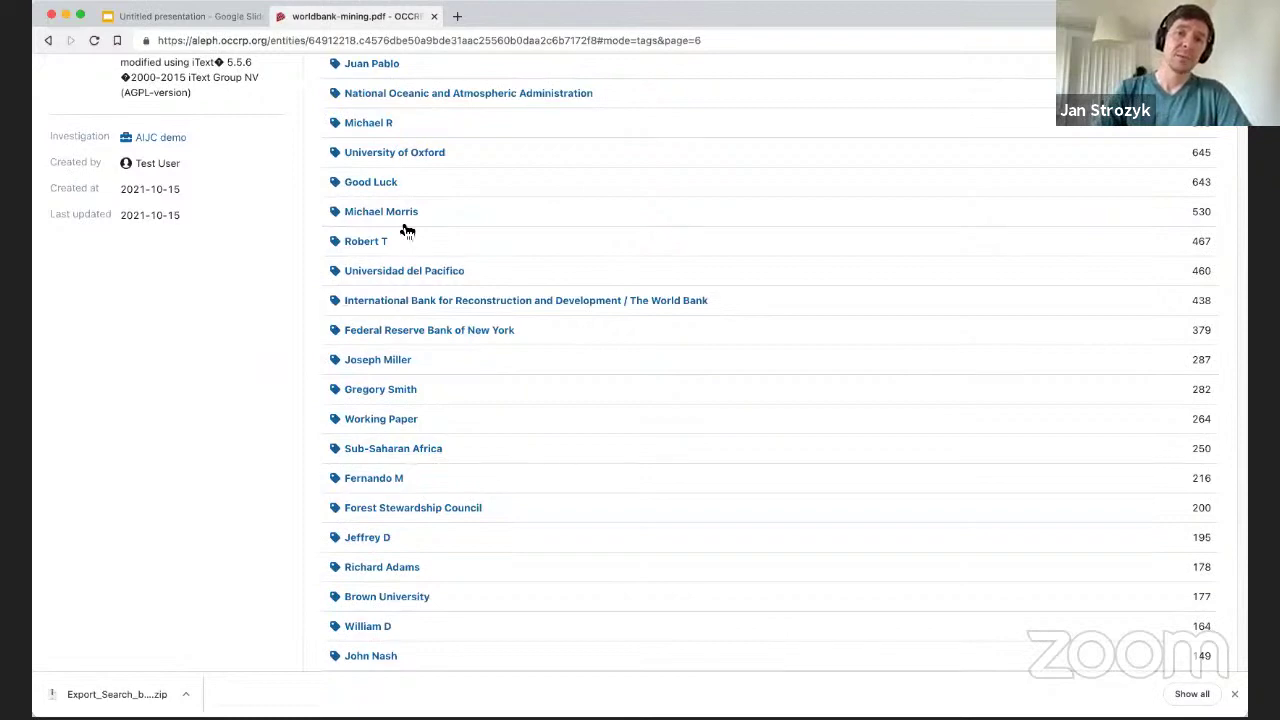
scroll(491, 220, up, 5)
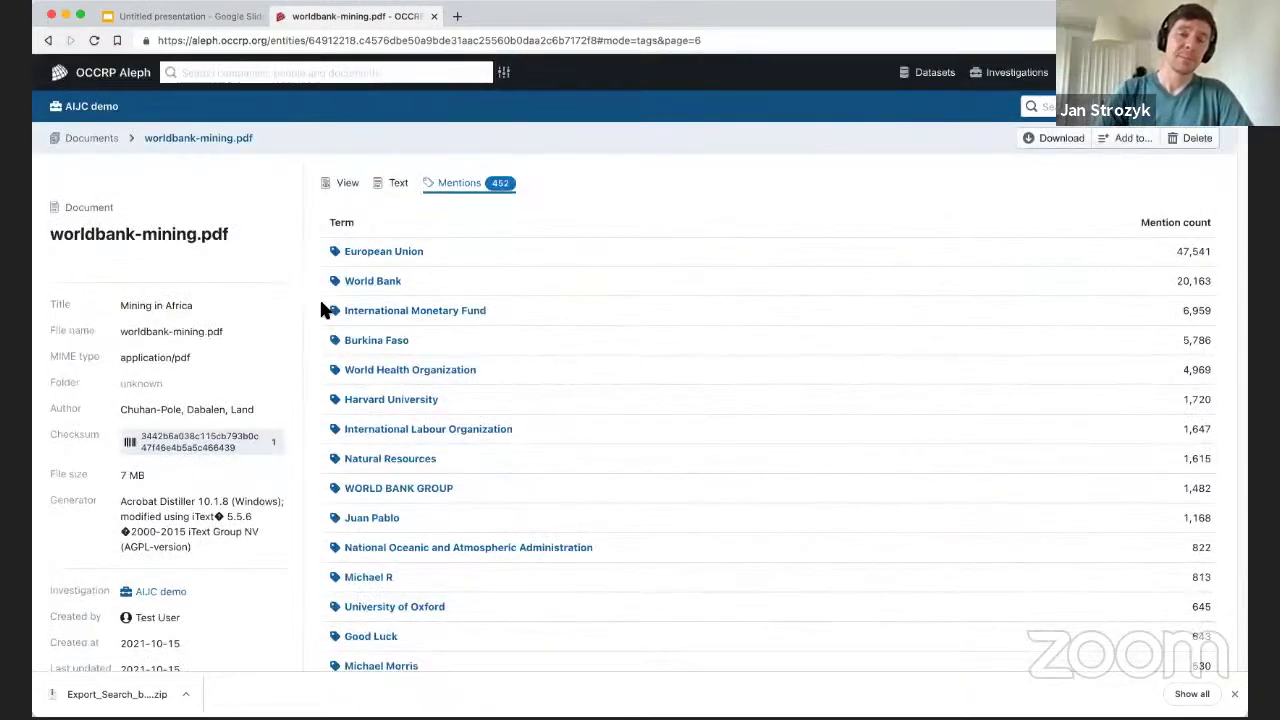
scroll(381, 239, down, 3)
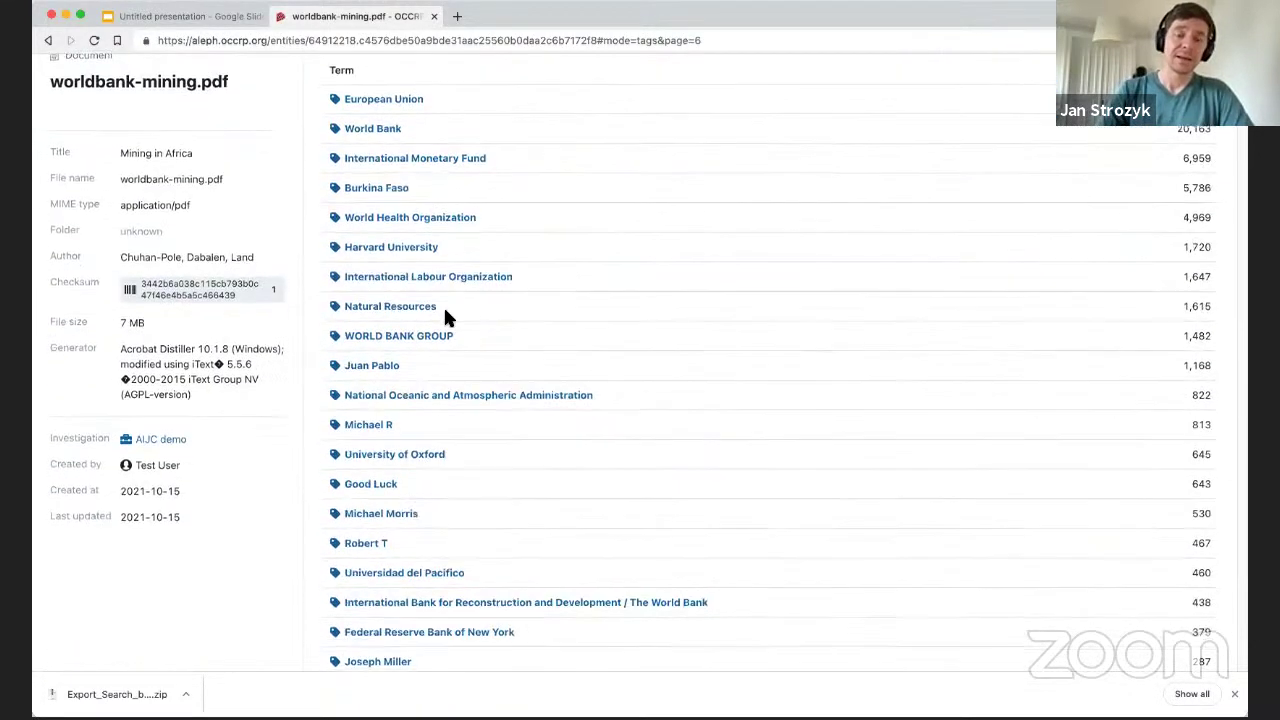
scroll(500, 357, down, 7)
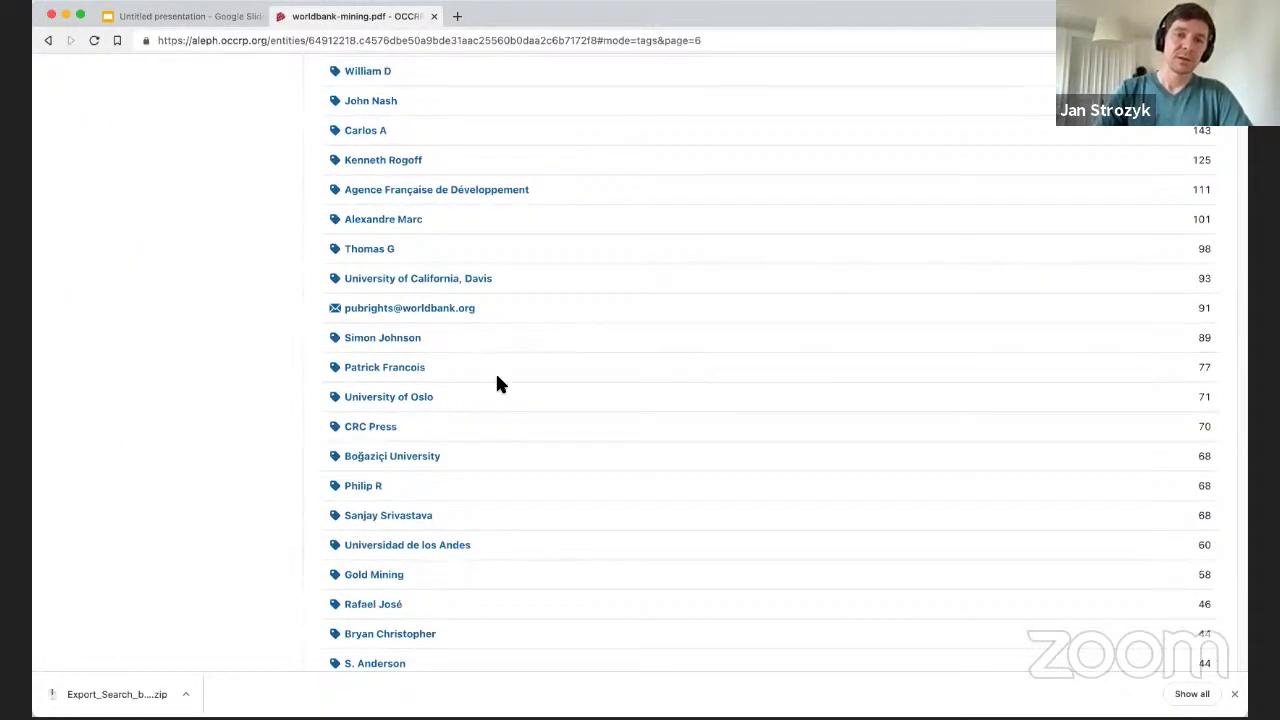
scroll(495, 375, down, 3)
scroll(565, 388, down, 10)
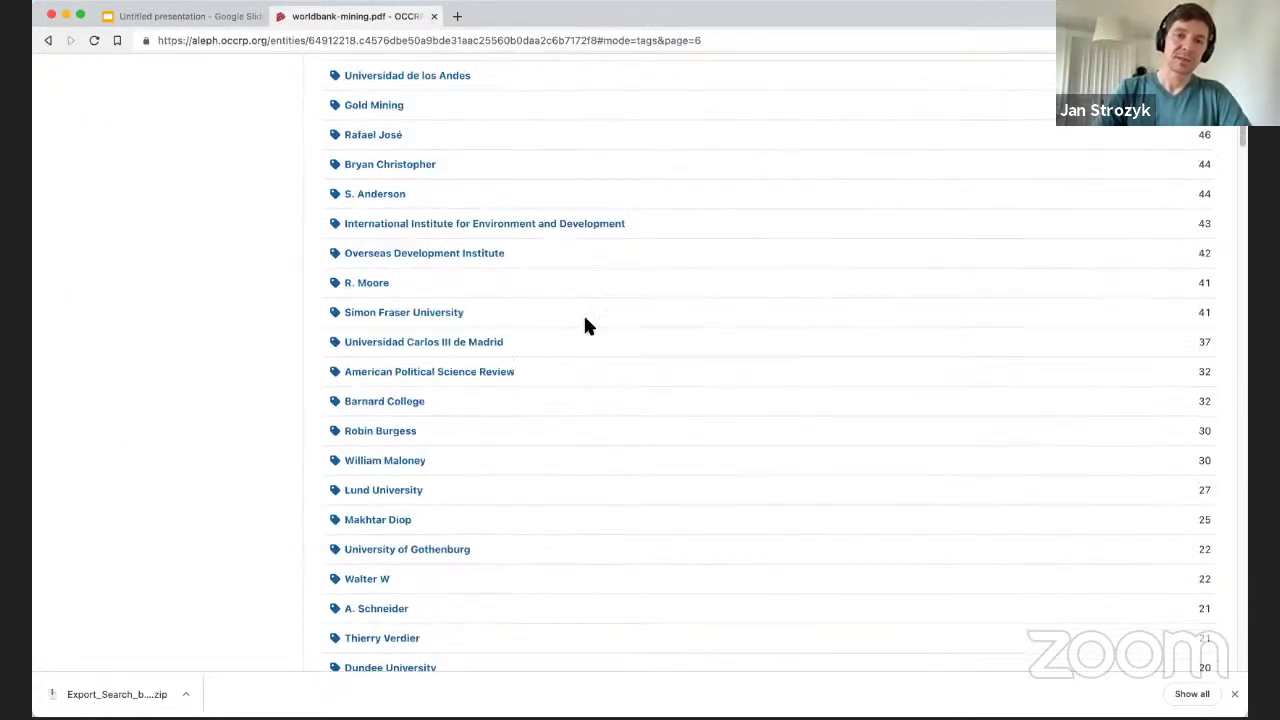
scroll(493, 362, down, 4)
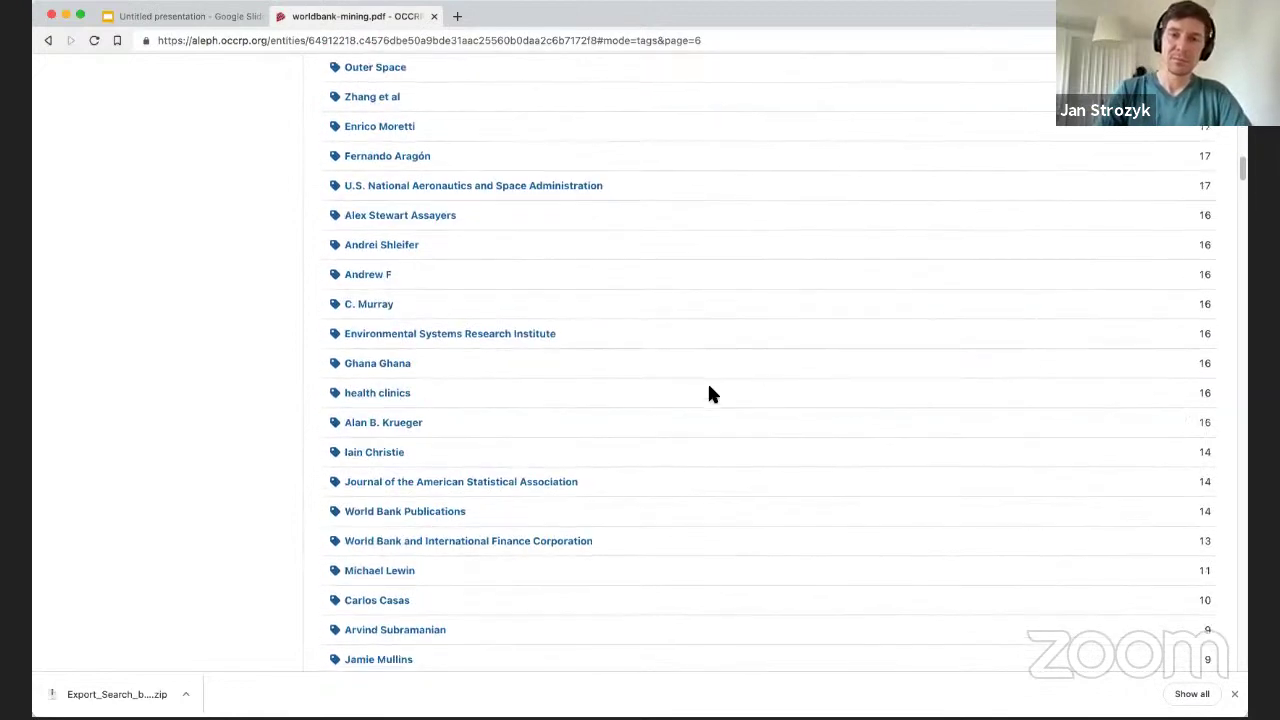
scroll(520, 412, down, 3)
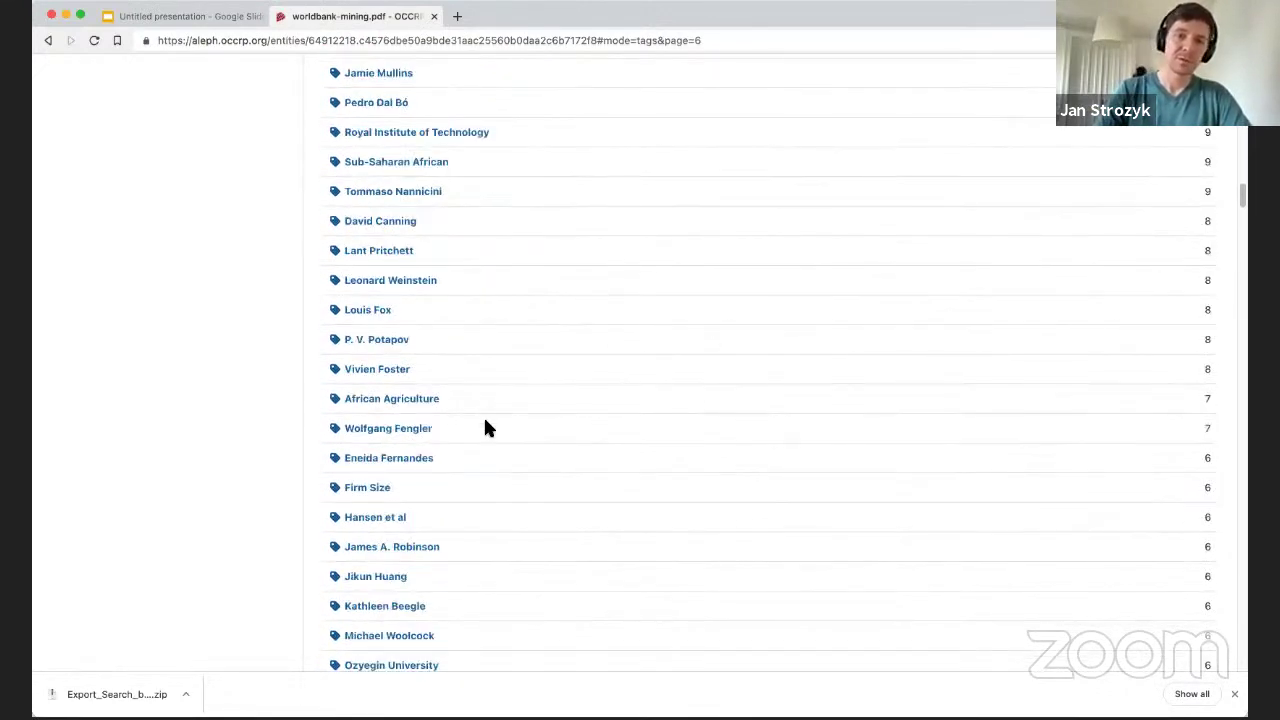
scroll(520, 400, down, 4)
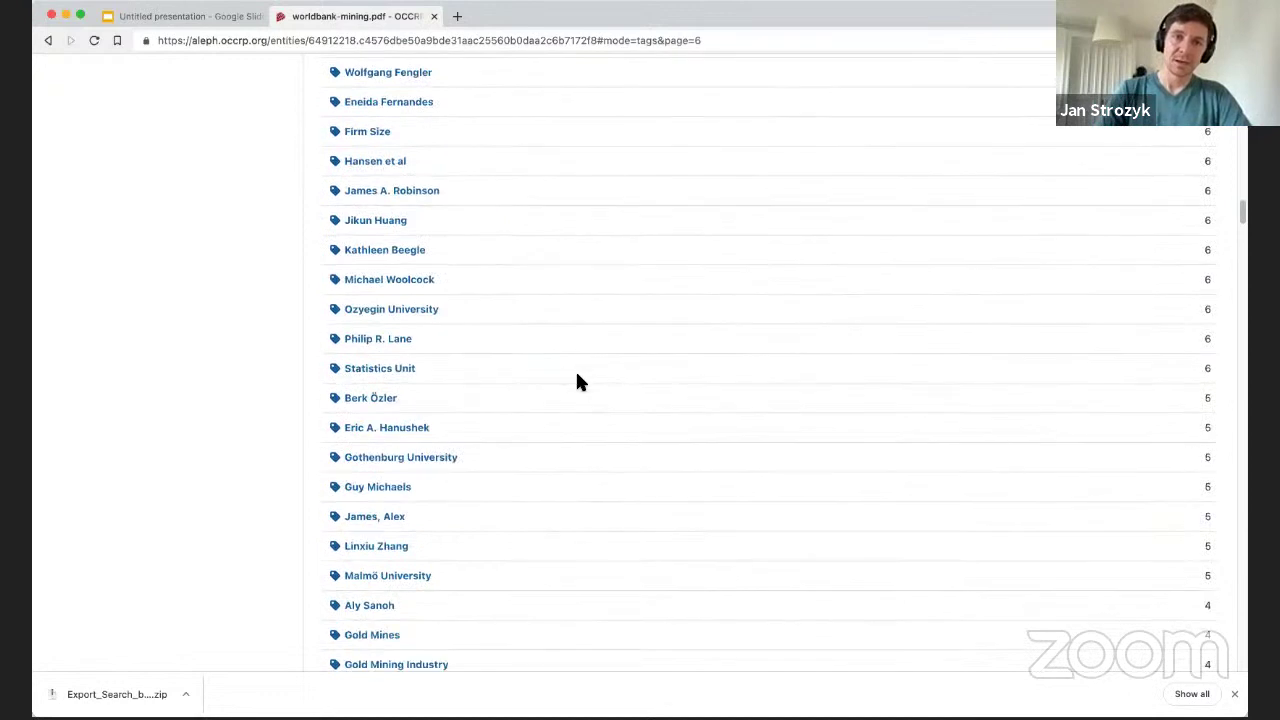
scroll(577, 372, up, 2)
scroll(577, 378, up, 2)
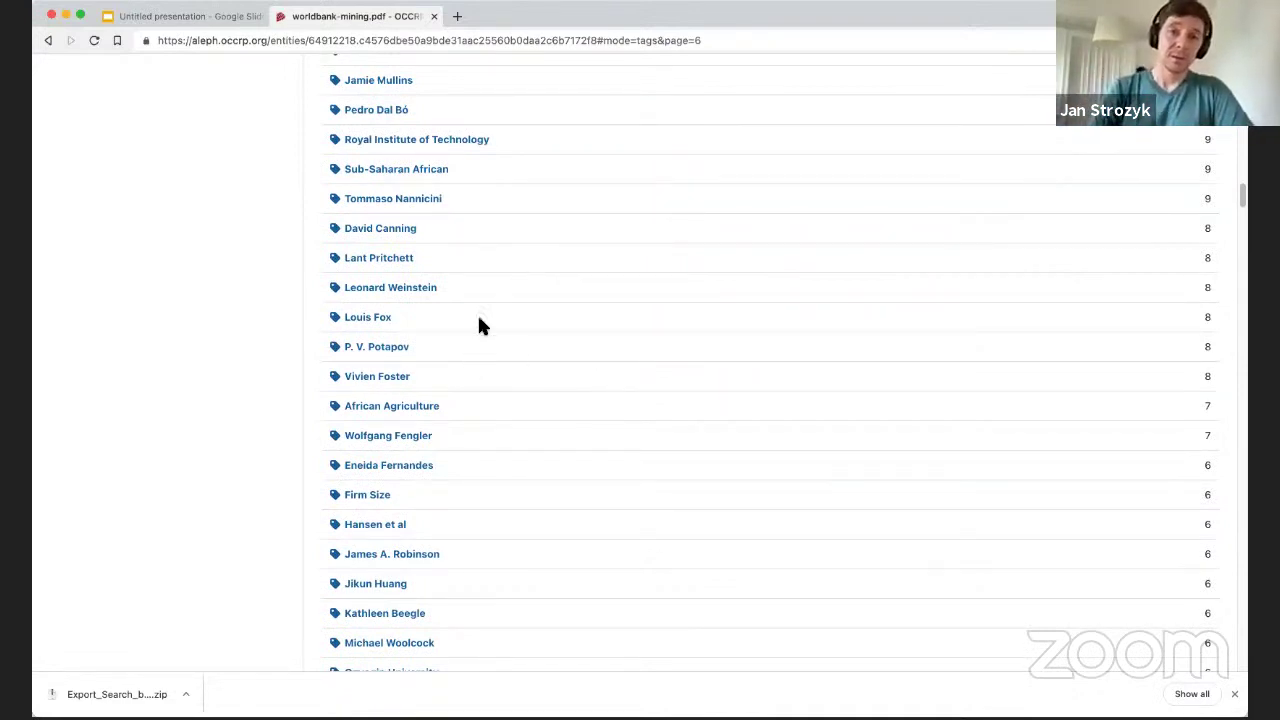
scroll(567, 330, down, 1)
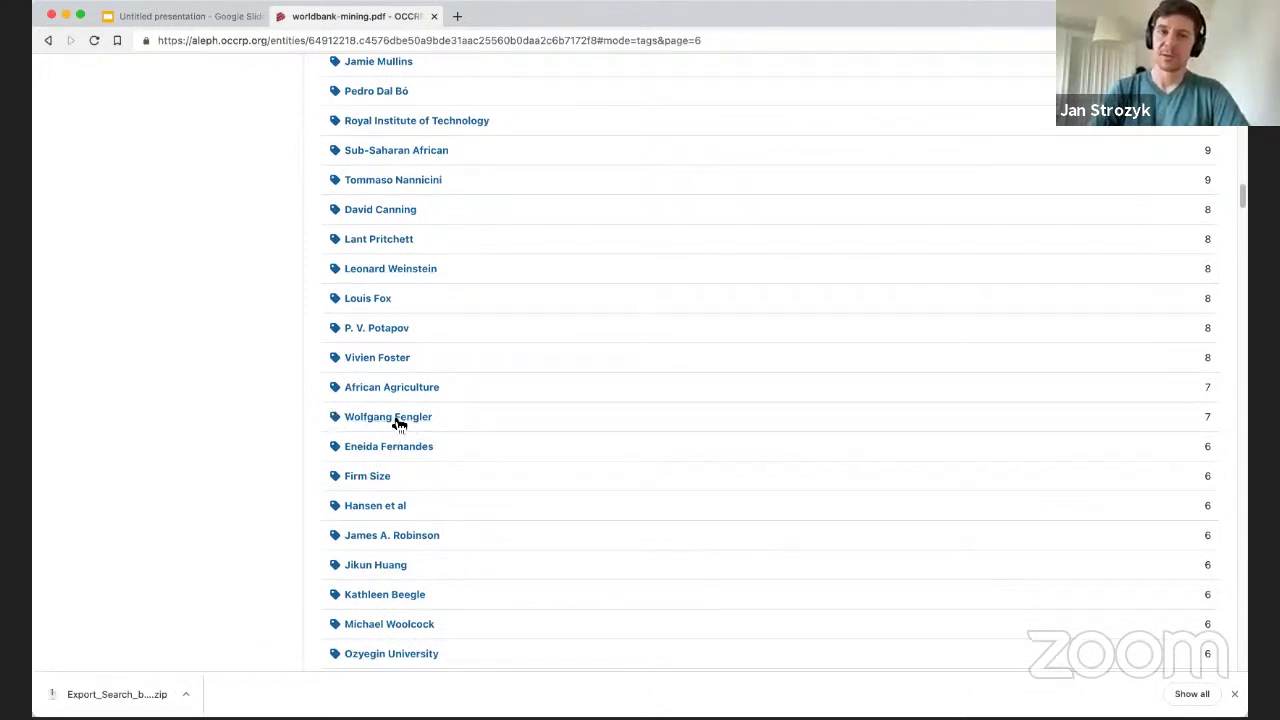
scroll(400, 432, down, 5)
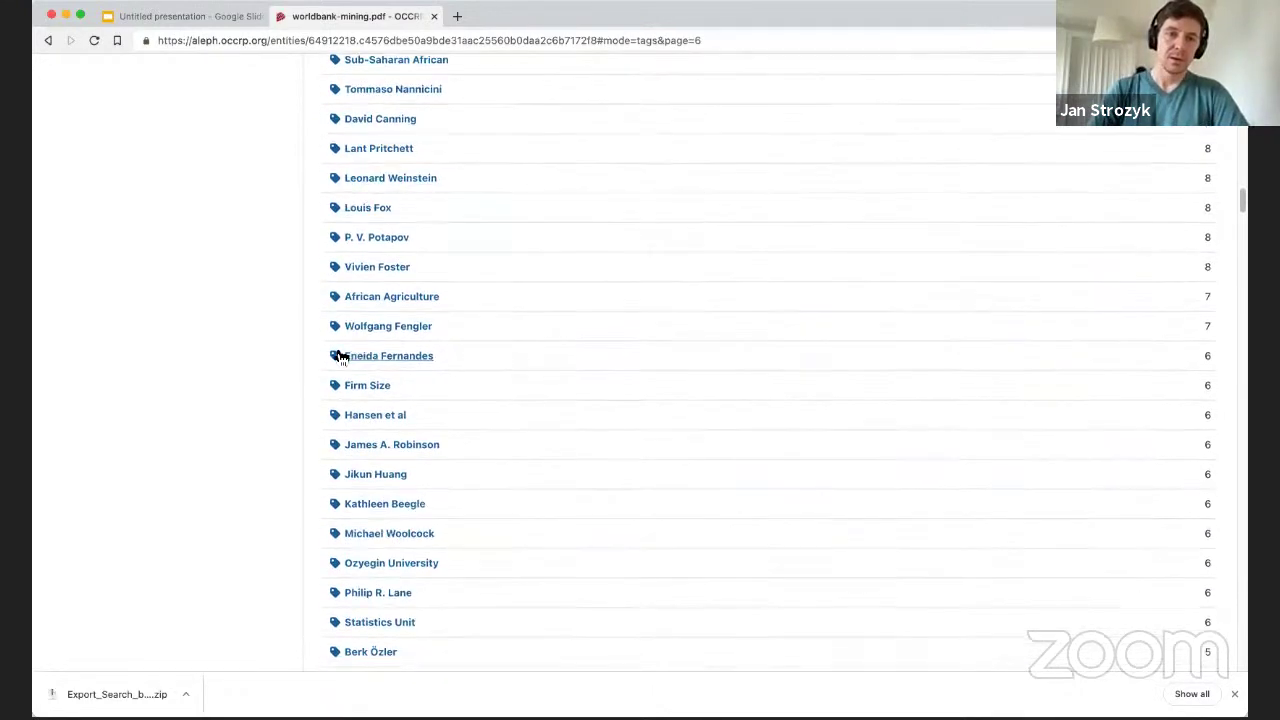
scroll(371, 443, down, 2)
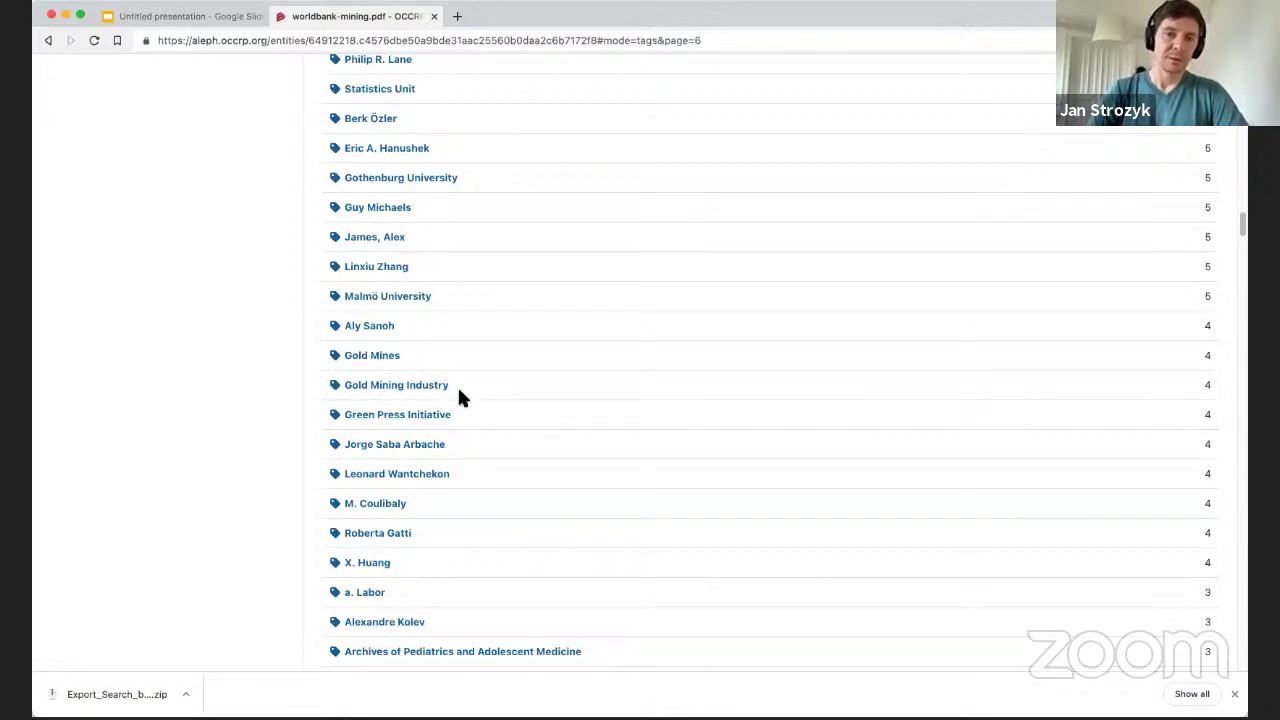
scroll(459, 397, down, 5)
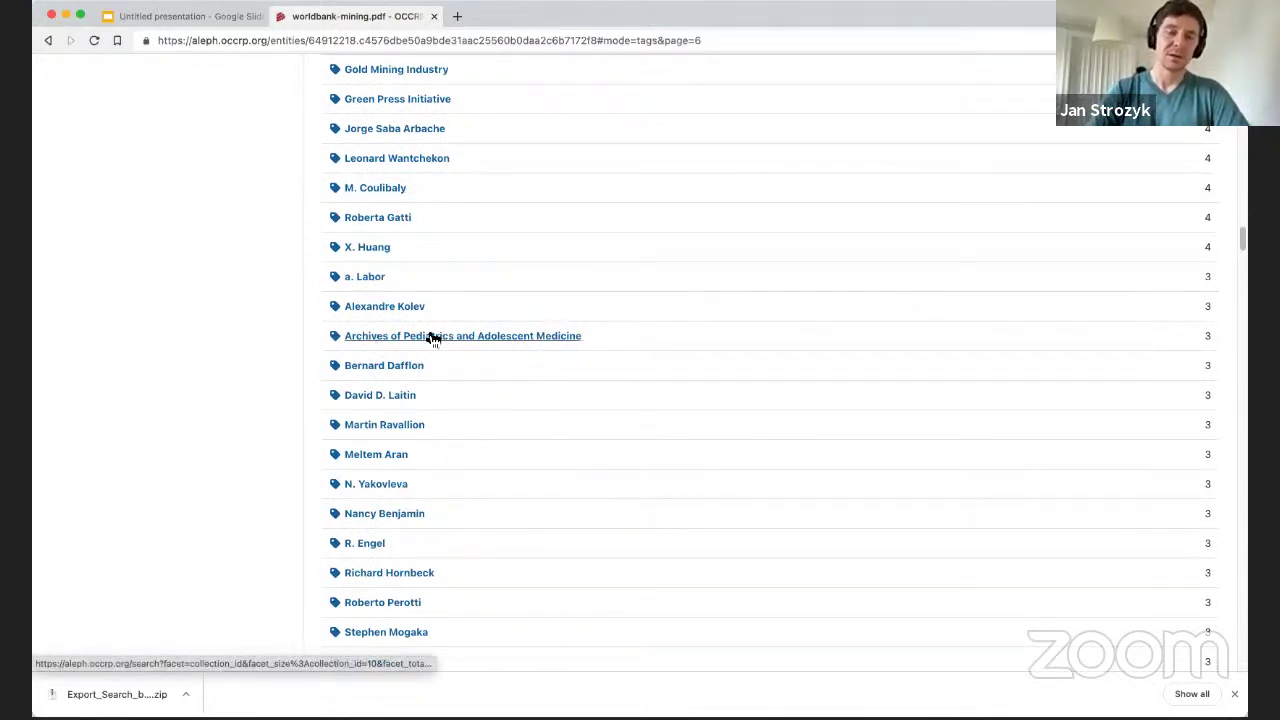
scroll(470, 466, down, 10)
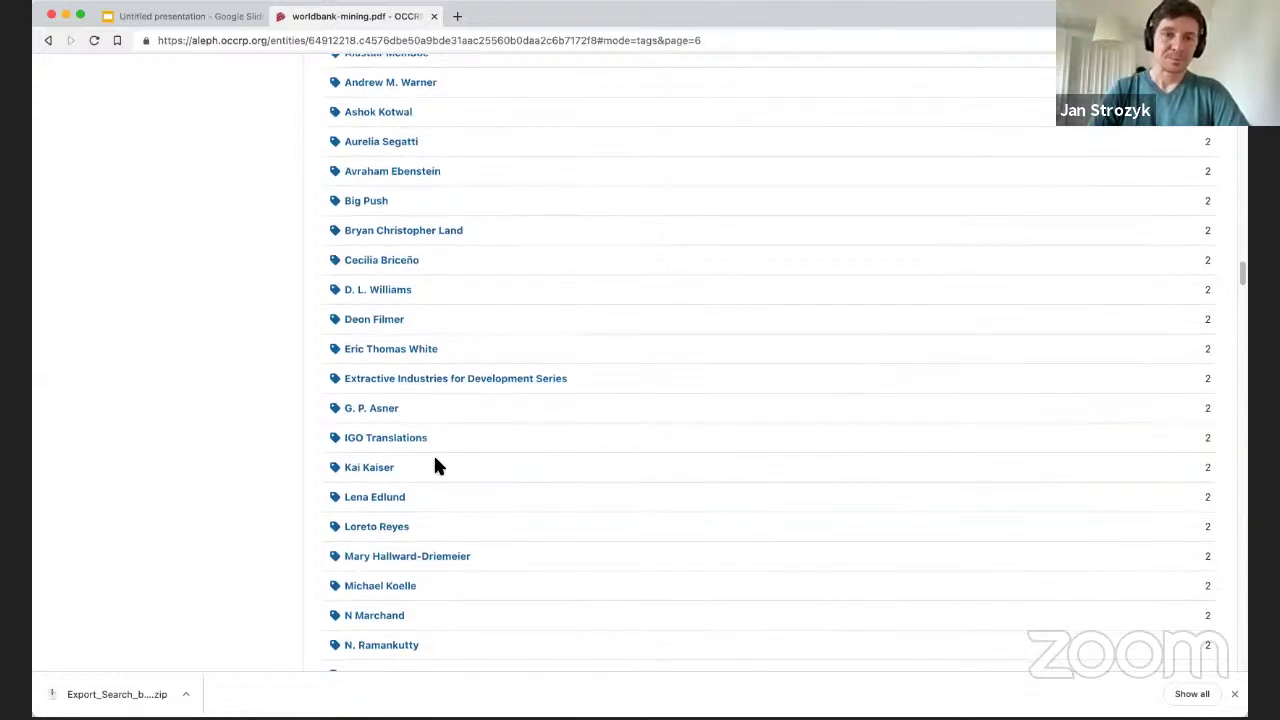
scroll(435, 466, up, 20)
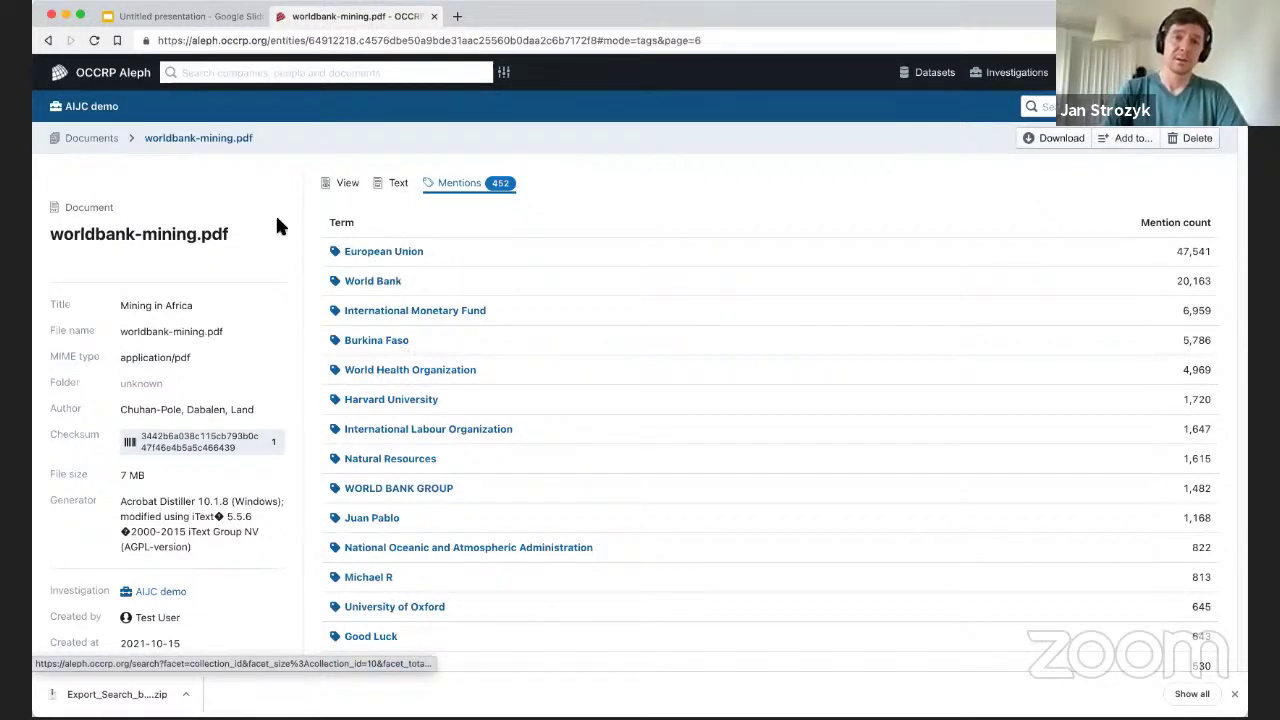
Open sani-pass.jpg, select its OCR text 'WELCOME TO … BORDER CONTROL', then return to the image view.
click(88, 140)
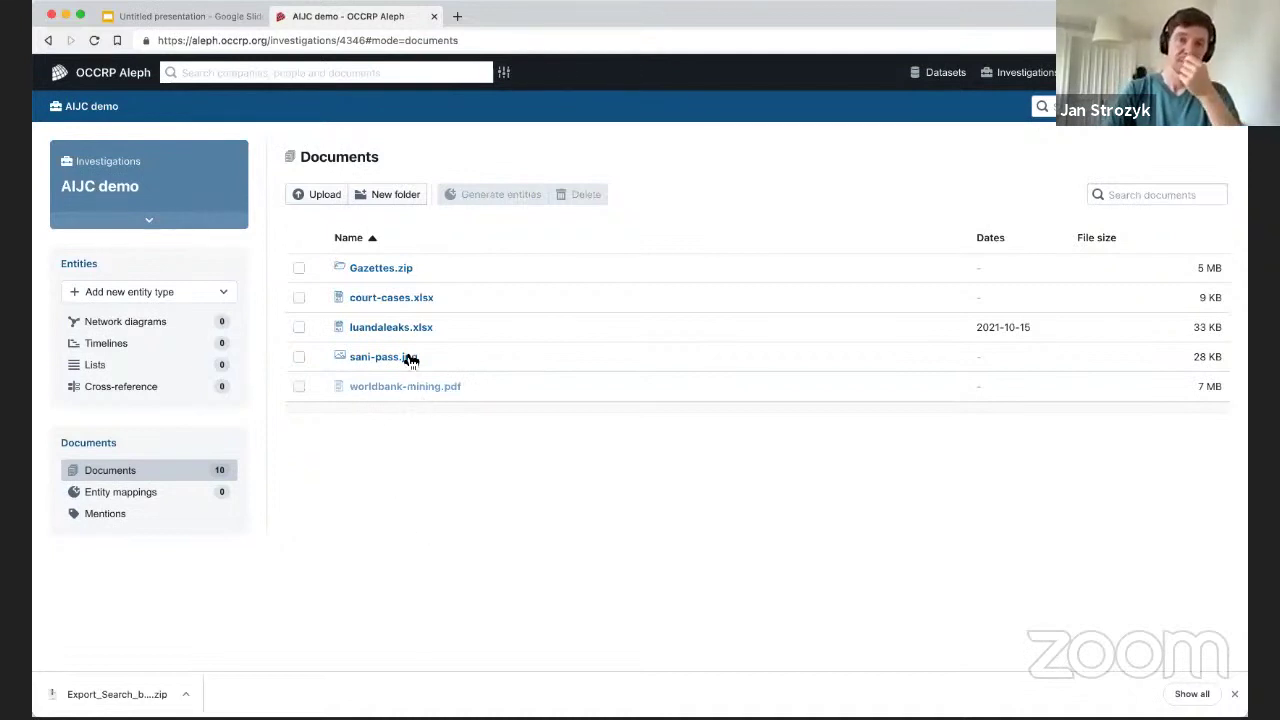
click(377, 359)
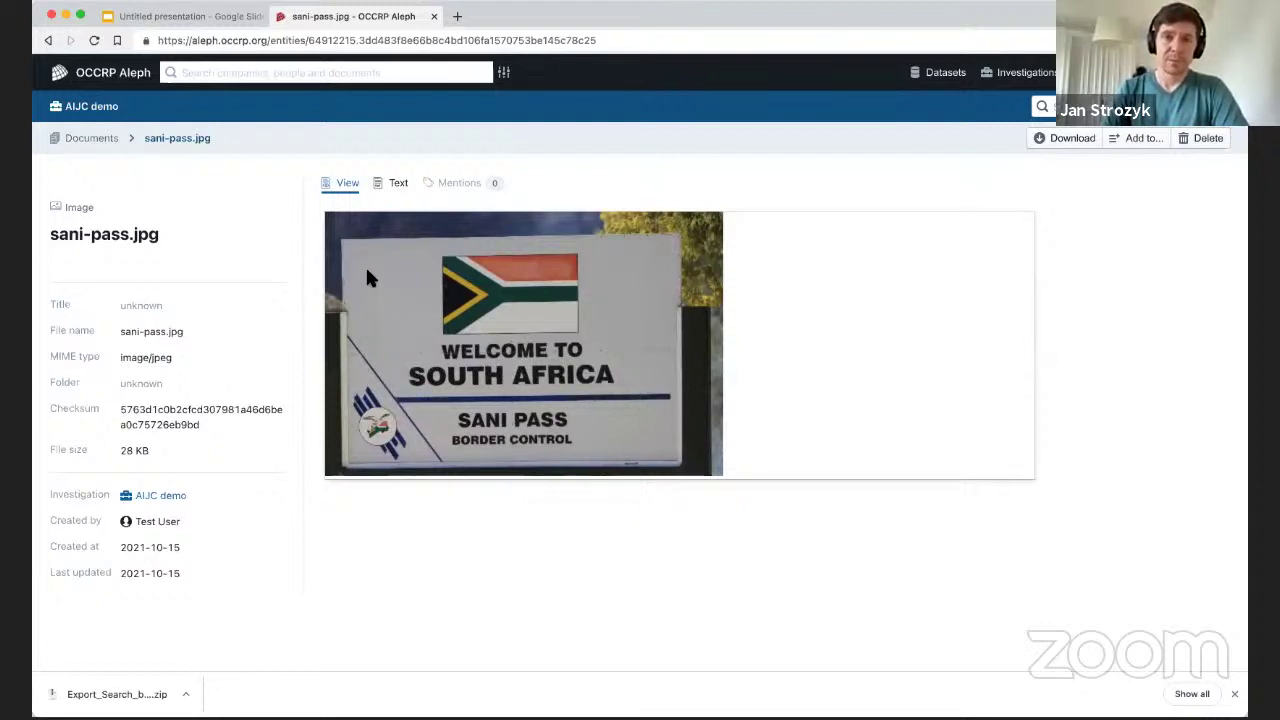
click(396, 183)
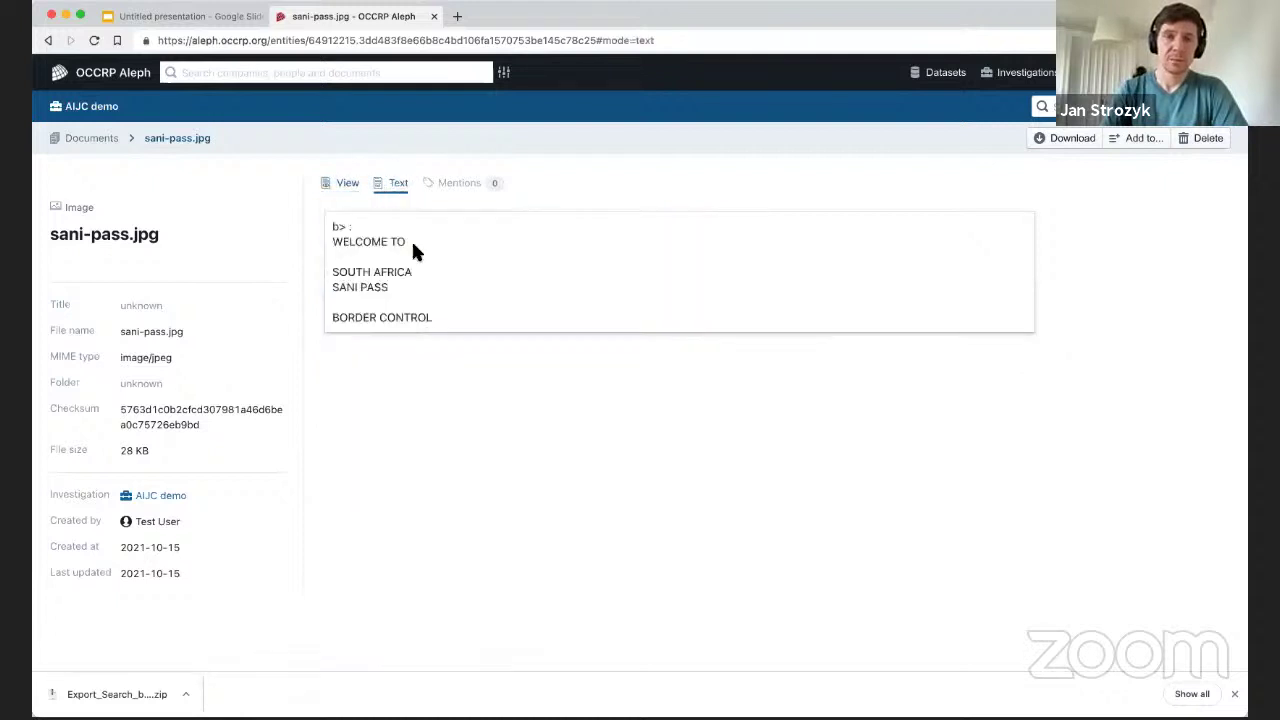
drag(330, 242, 435, 318)
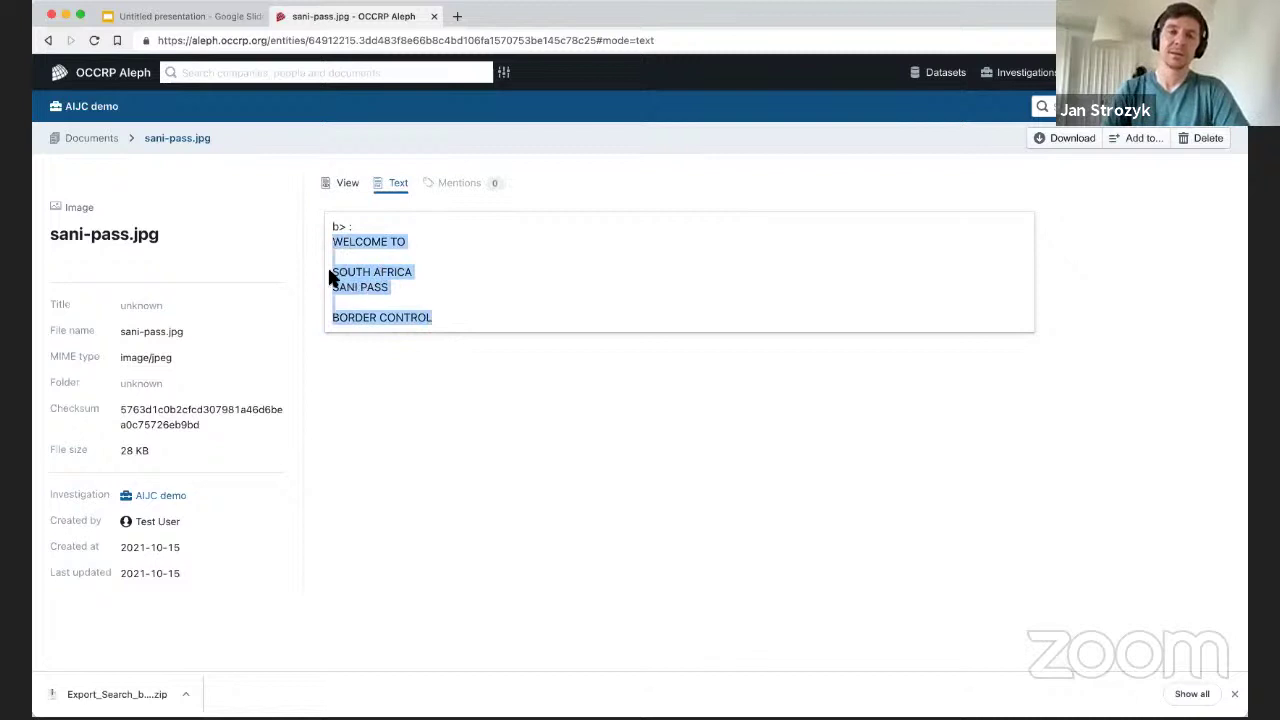
click(457, 327)
drag(446, 318, 331, 237)
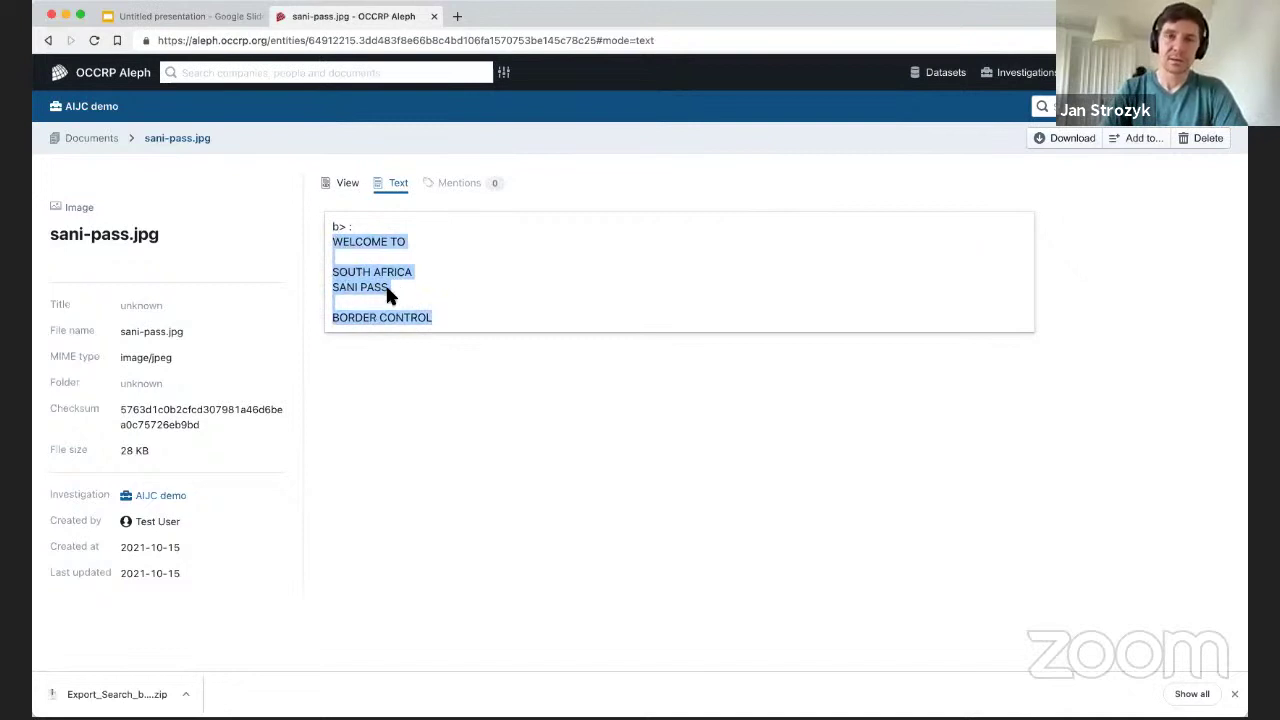
click(345, 183)
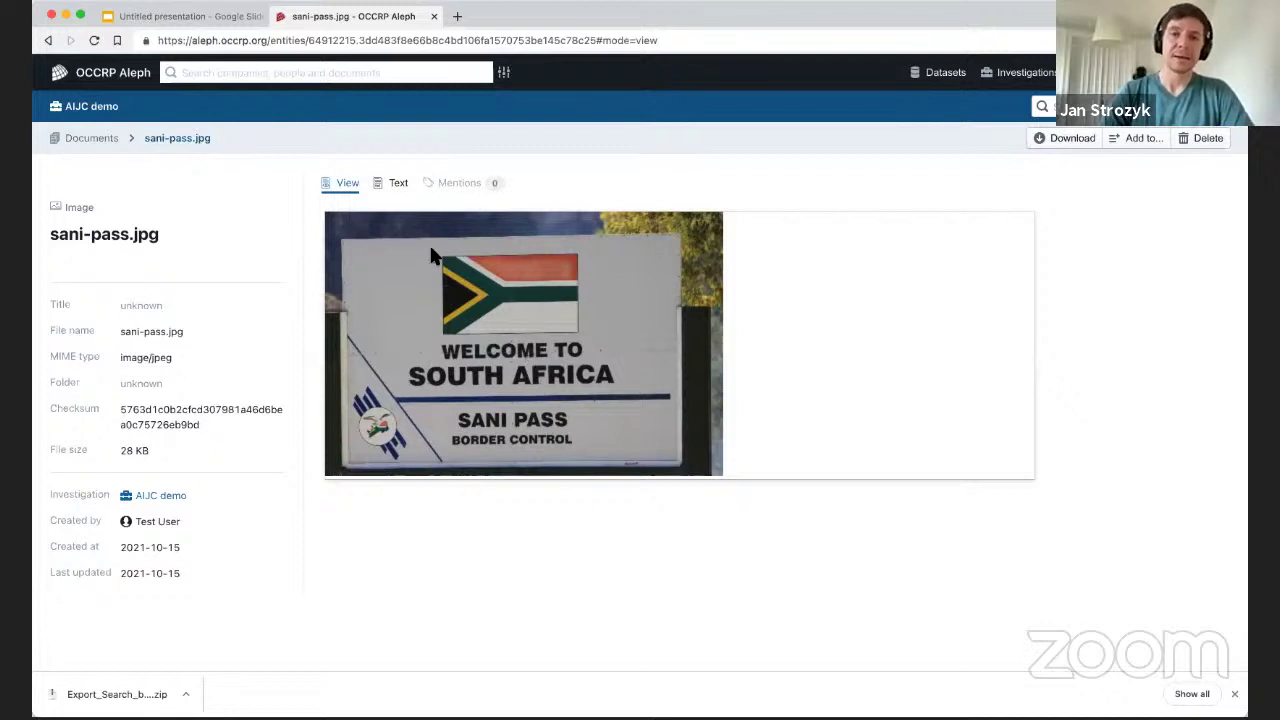
Open the luanda1 sheet of luandaleaks.xlsx, scroll its rows, and open Generate entities.
click(92, 138)
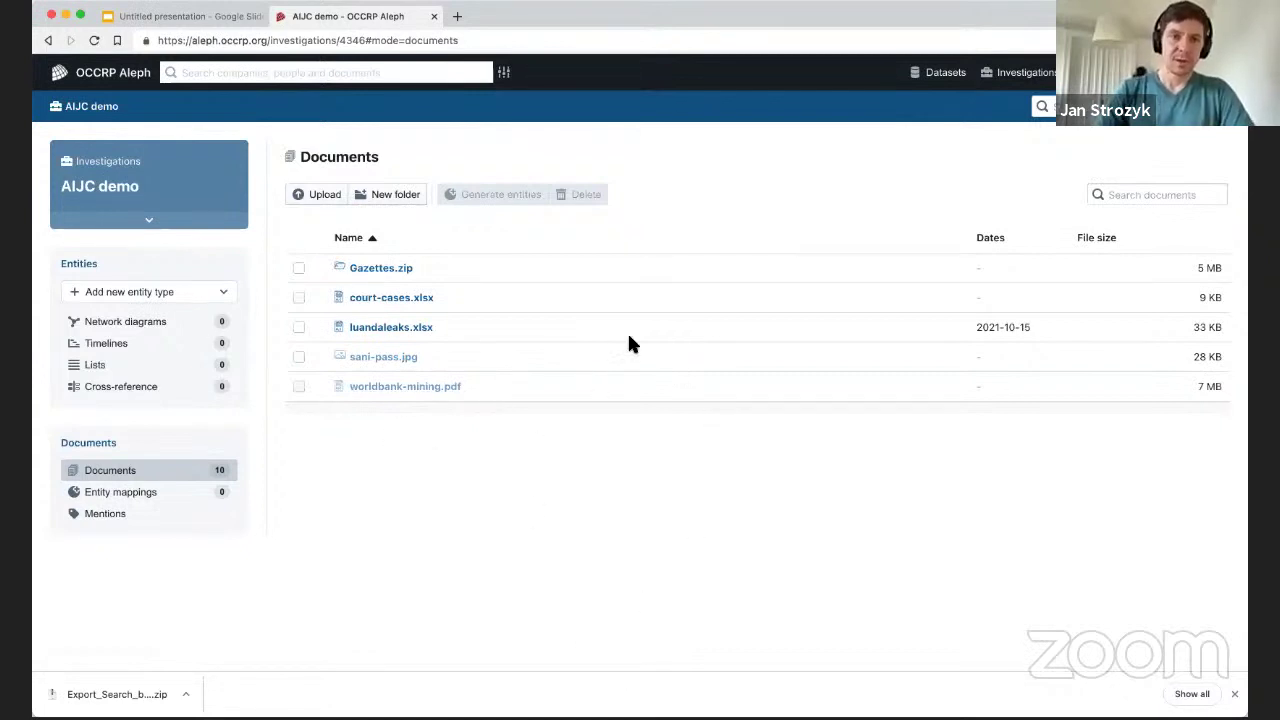
click(414, 332)
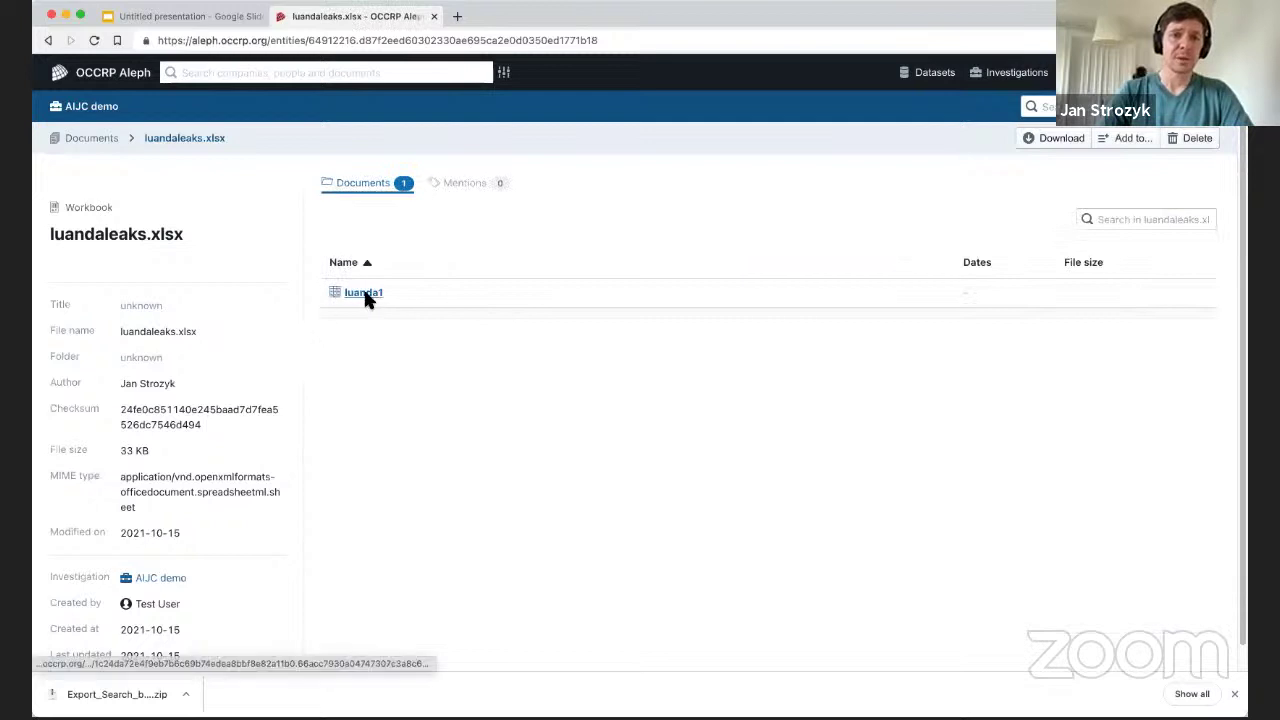
click(363, 292)
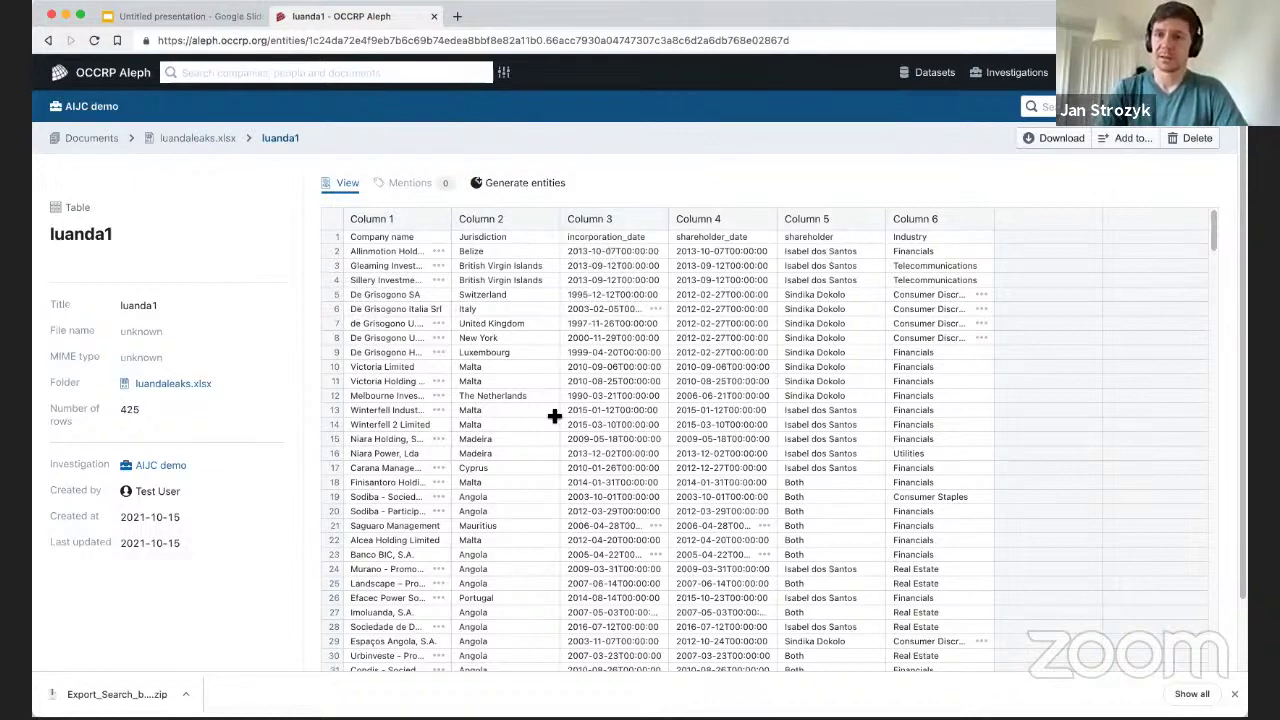
scroll(474, 320, down, 10)
scroll(498, 422, up, 10)
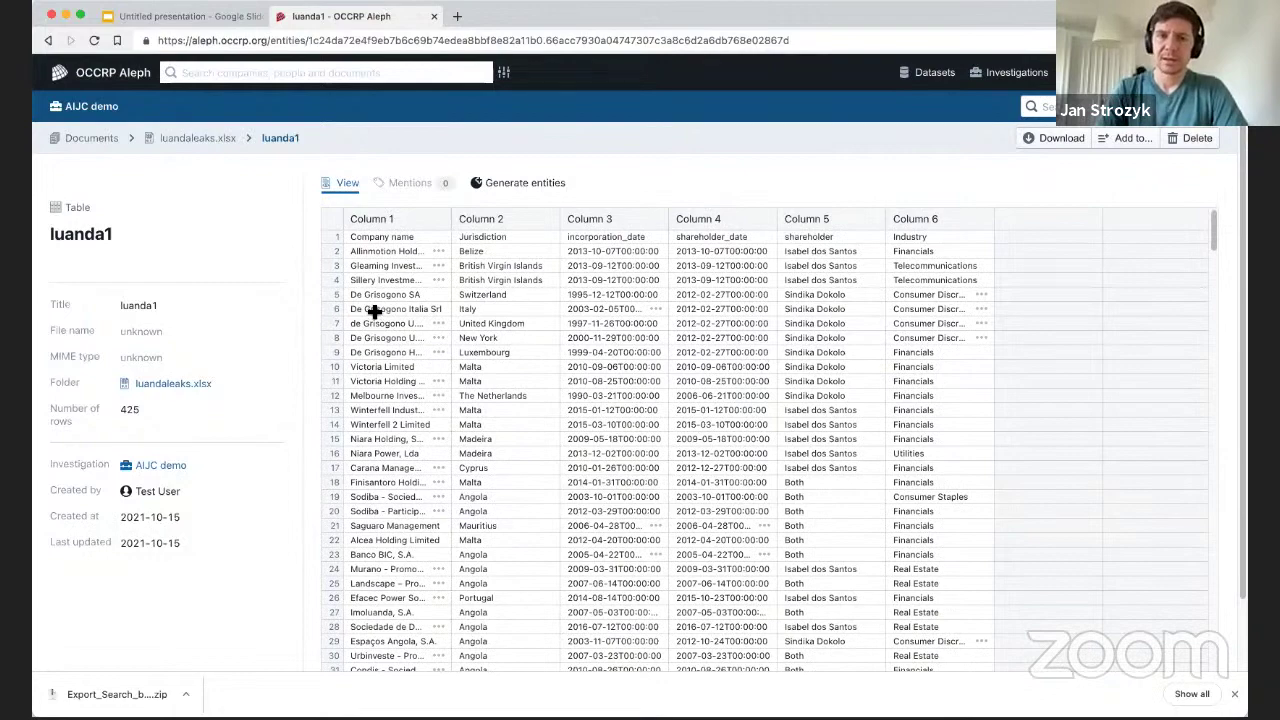
scroll(409, 327, down, 6)
scroll(456, 342, down, 6)
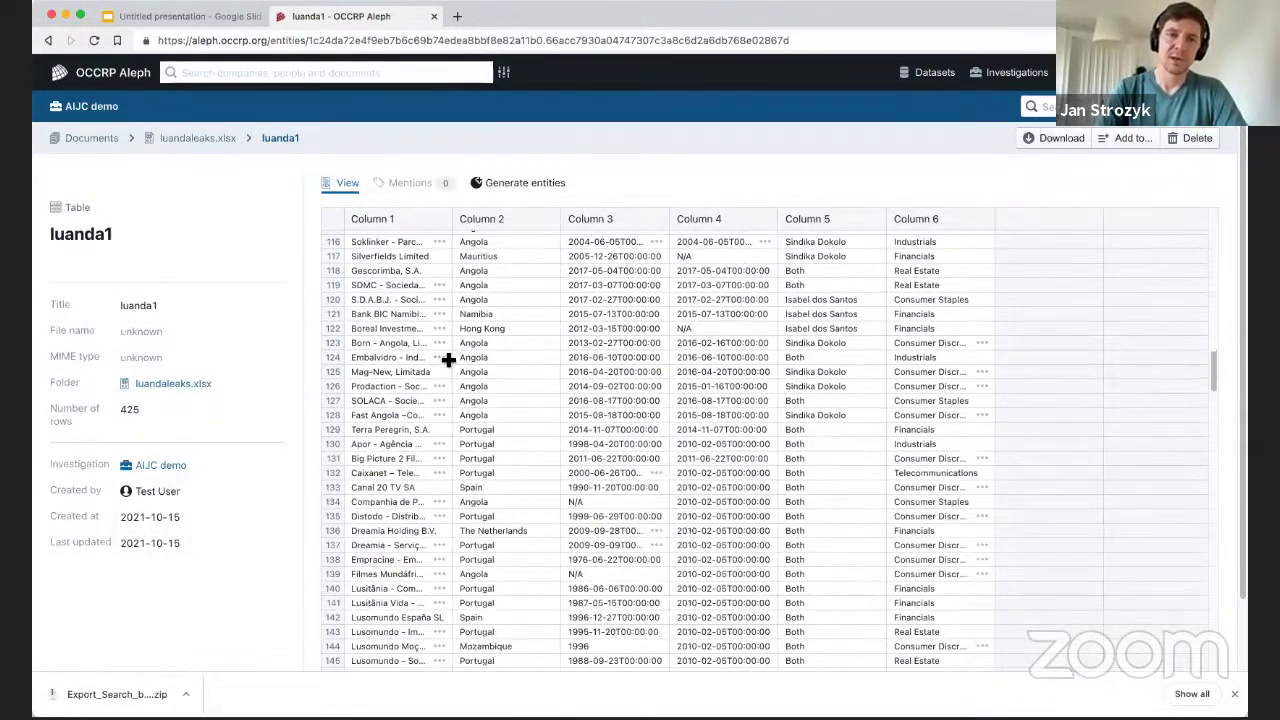
scroll(500, 345, down, 4)
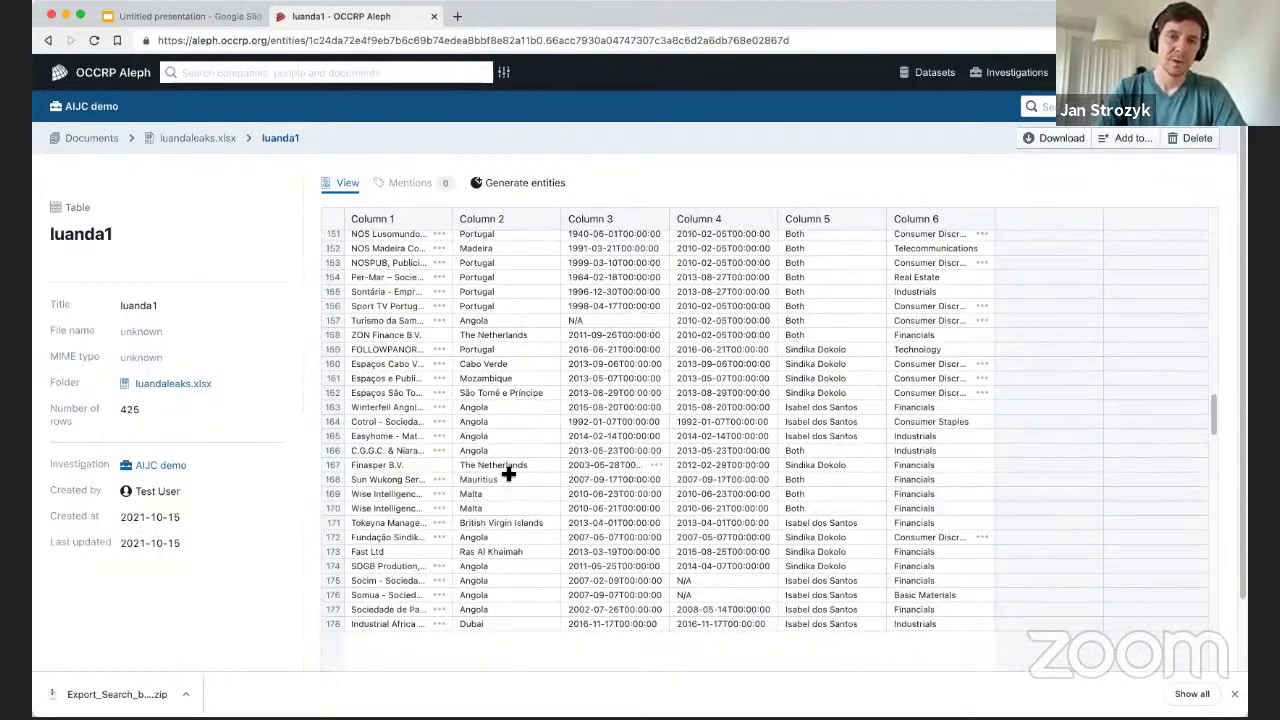
scroll(514, 400, up, 5)
scroll(508, 408, up, 4)
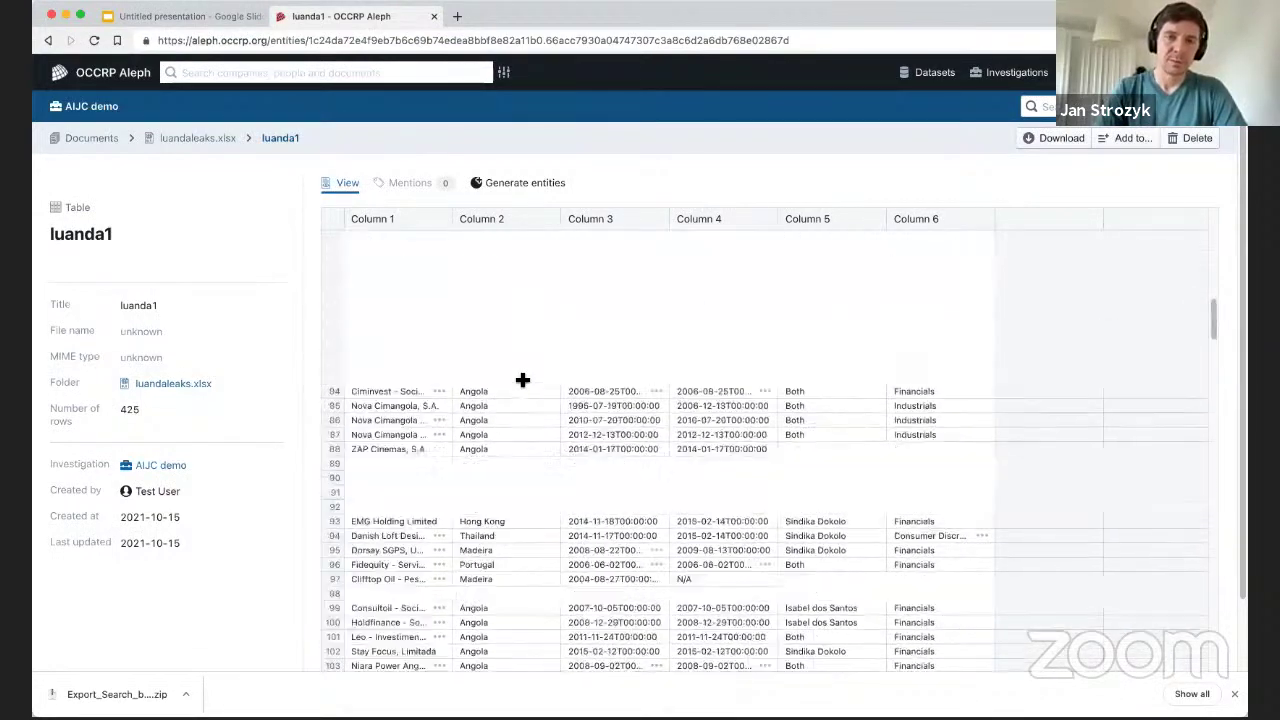
scroll(600, 410, up, 5)
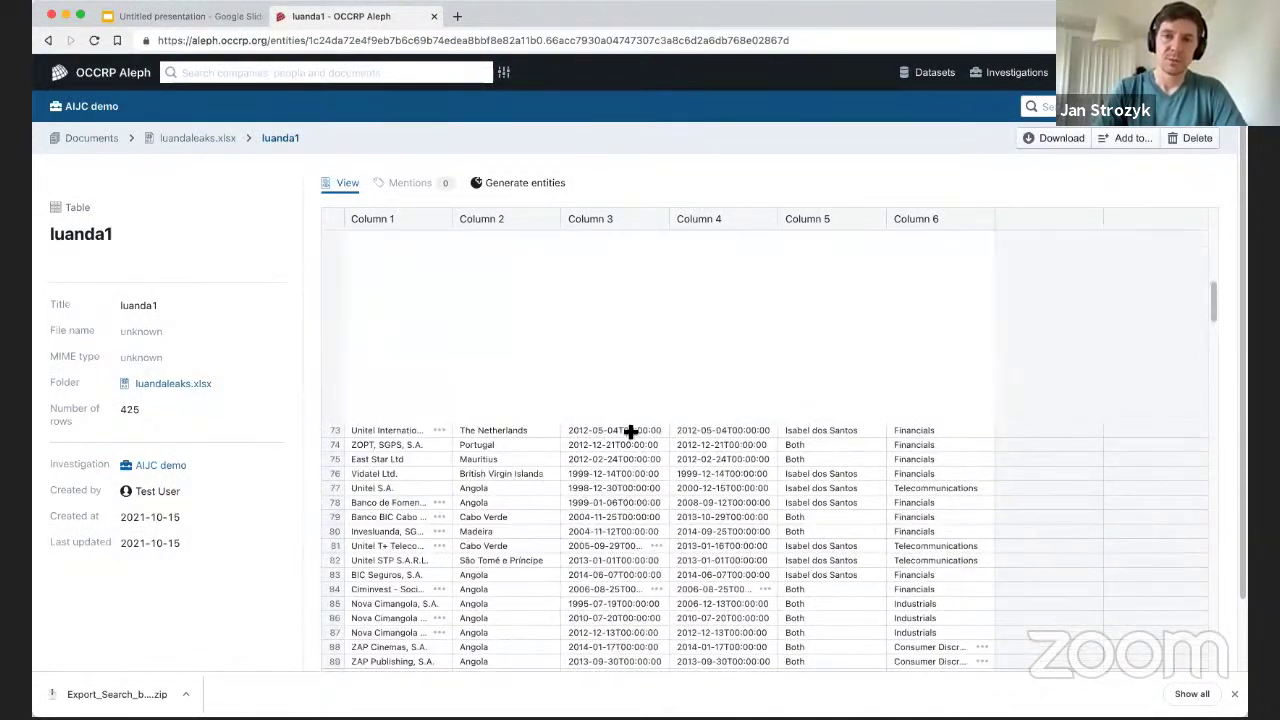
scroll(724, 431, up, 5)
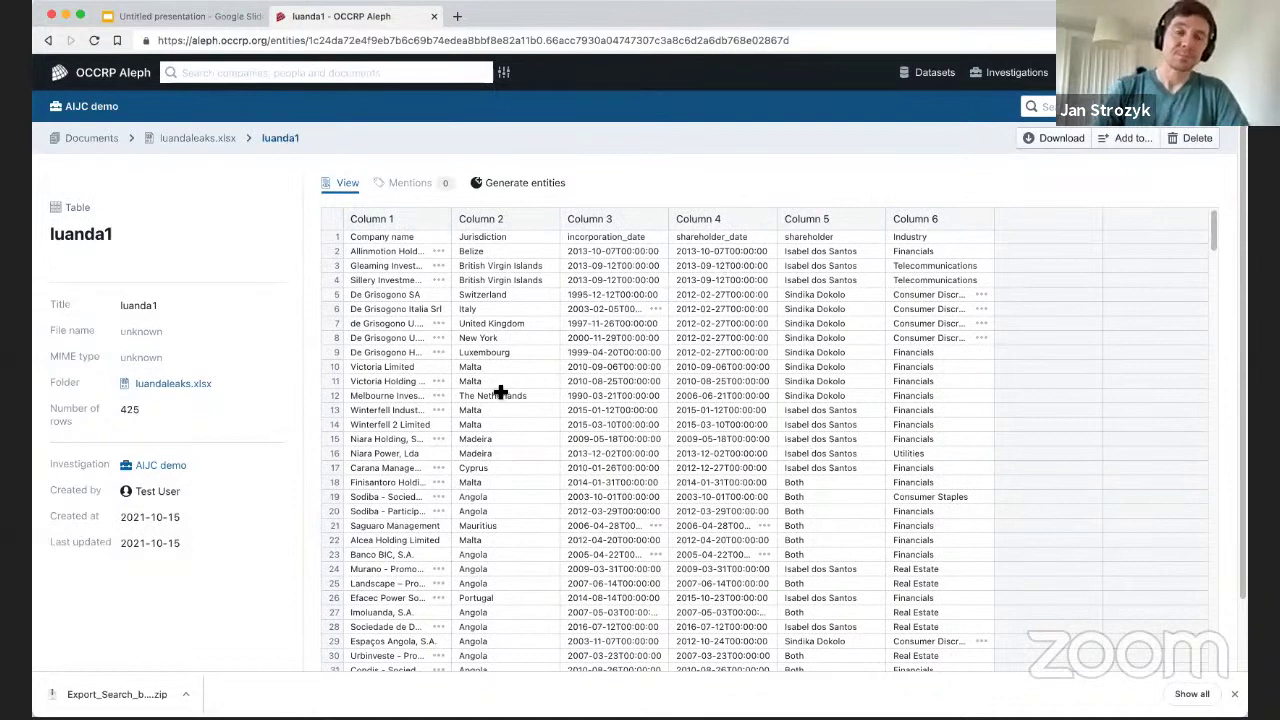
click(518, 188)
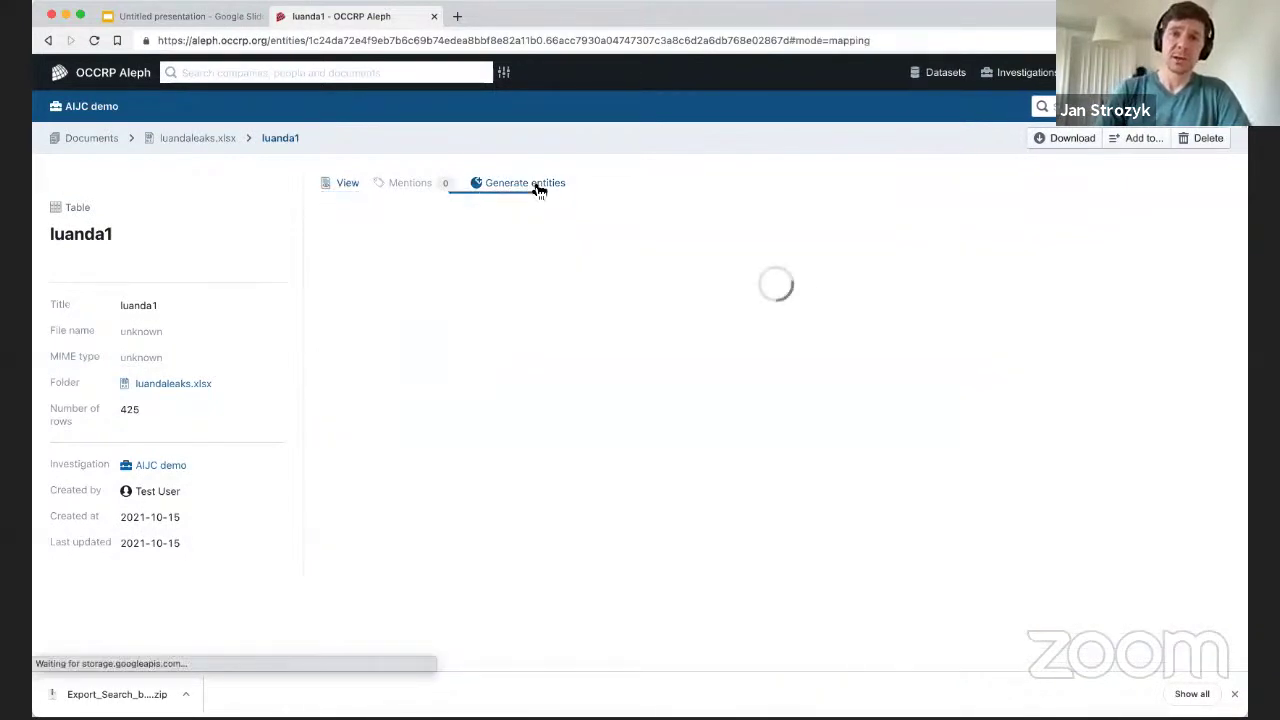
Add a Company object to the luanda1 entity mapping.
click(347, 198)
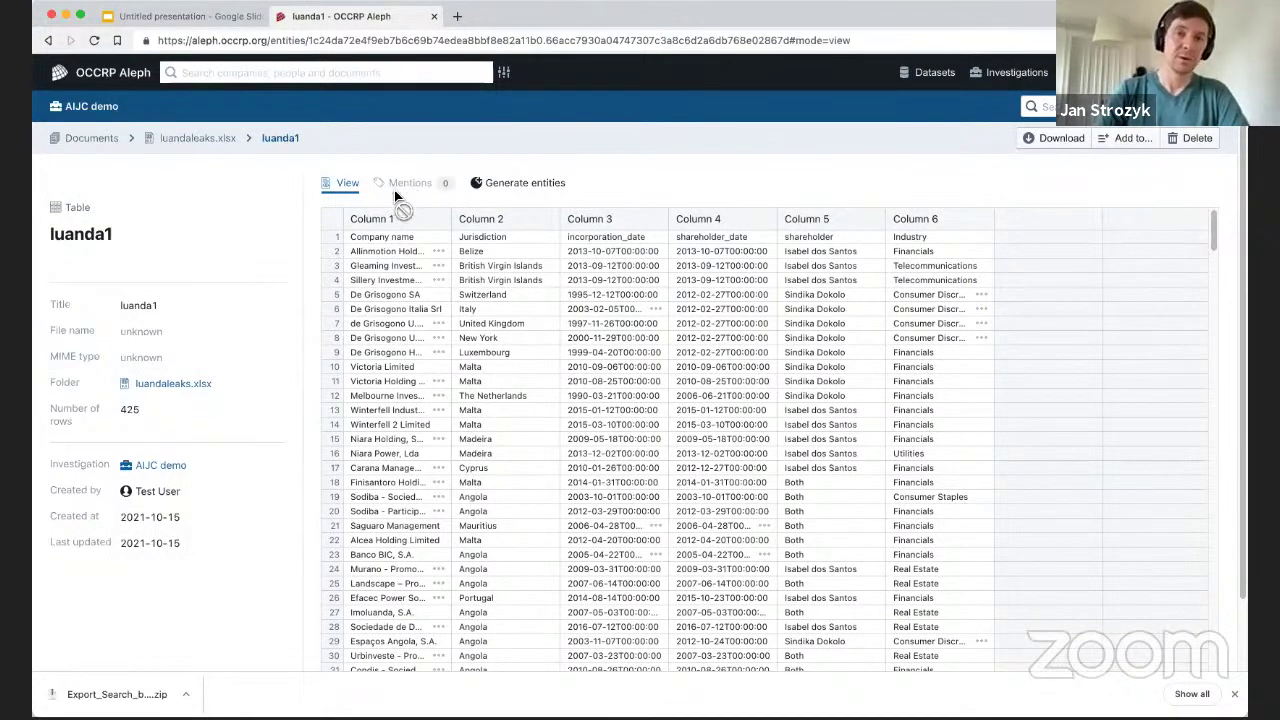
click(500, 185)
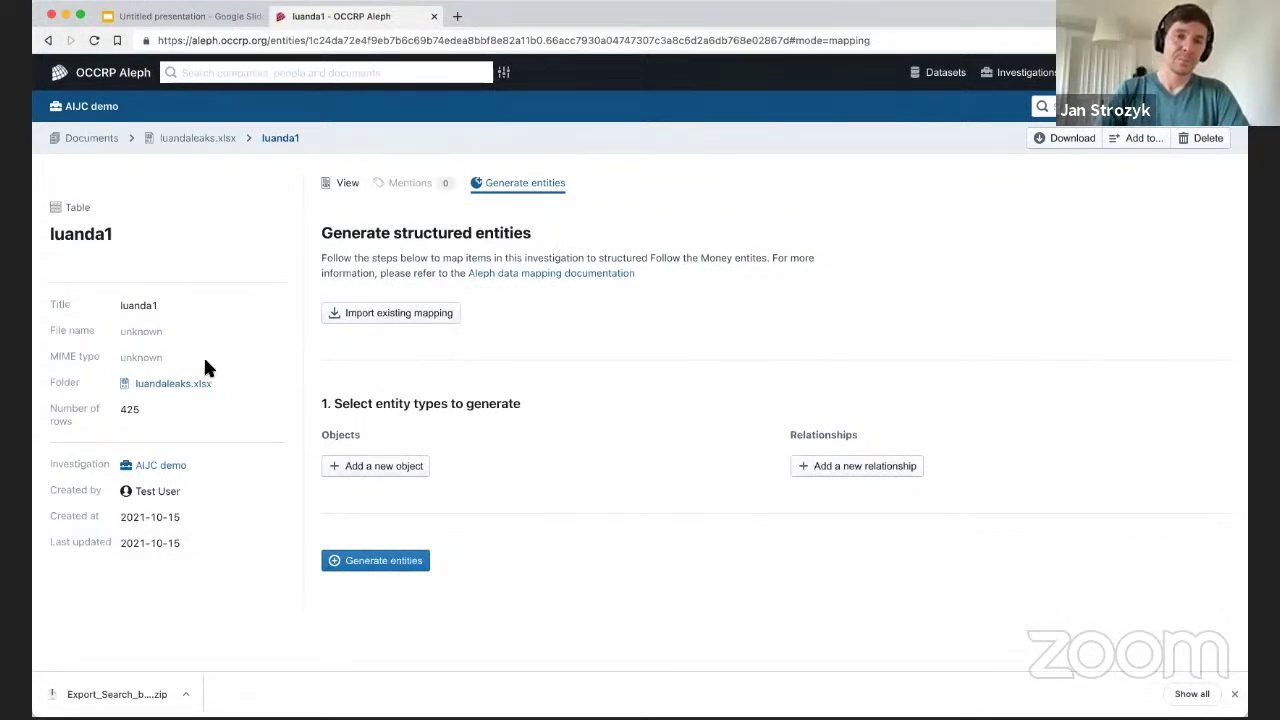
click(368, 469)
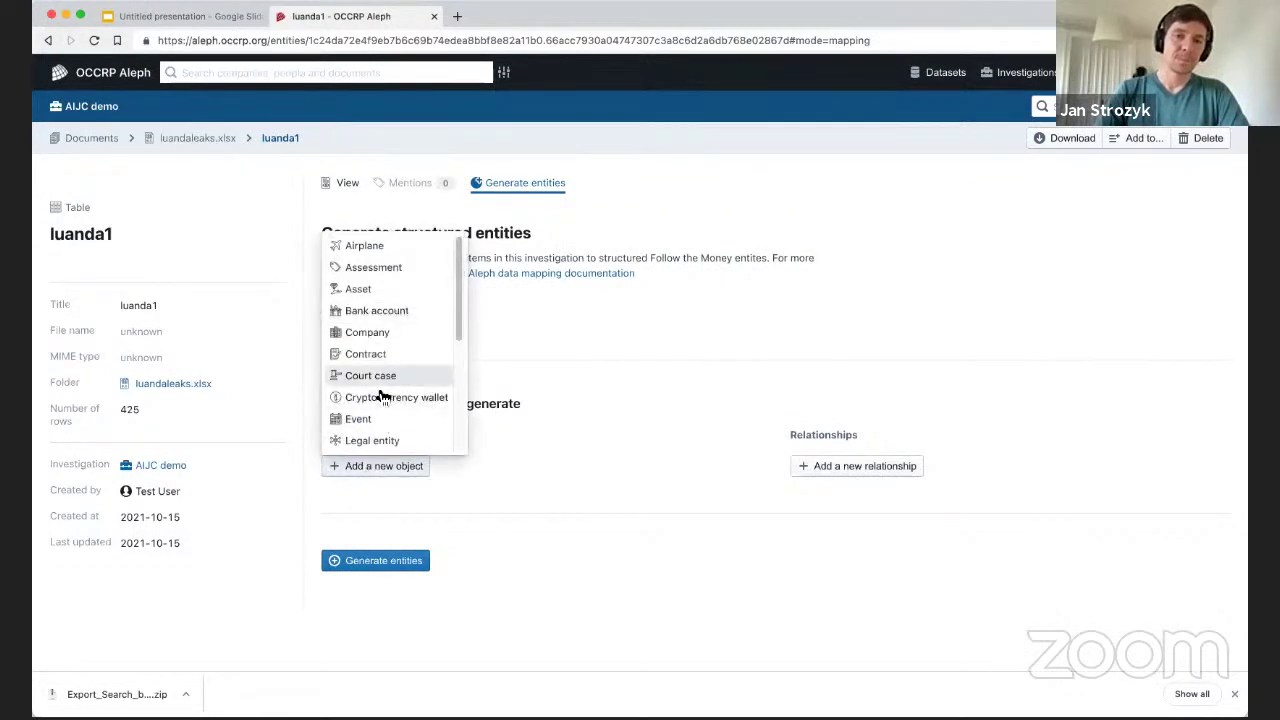
click(394, 334)
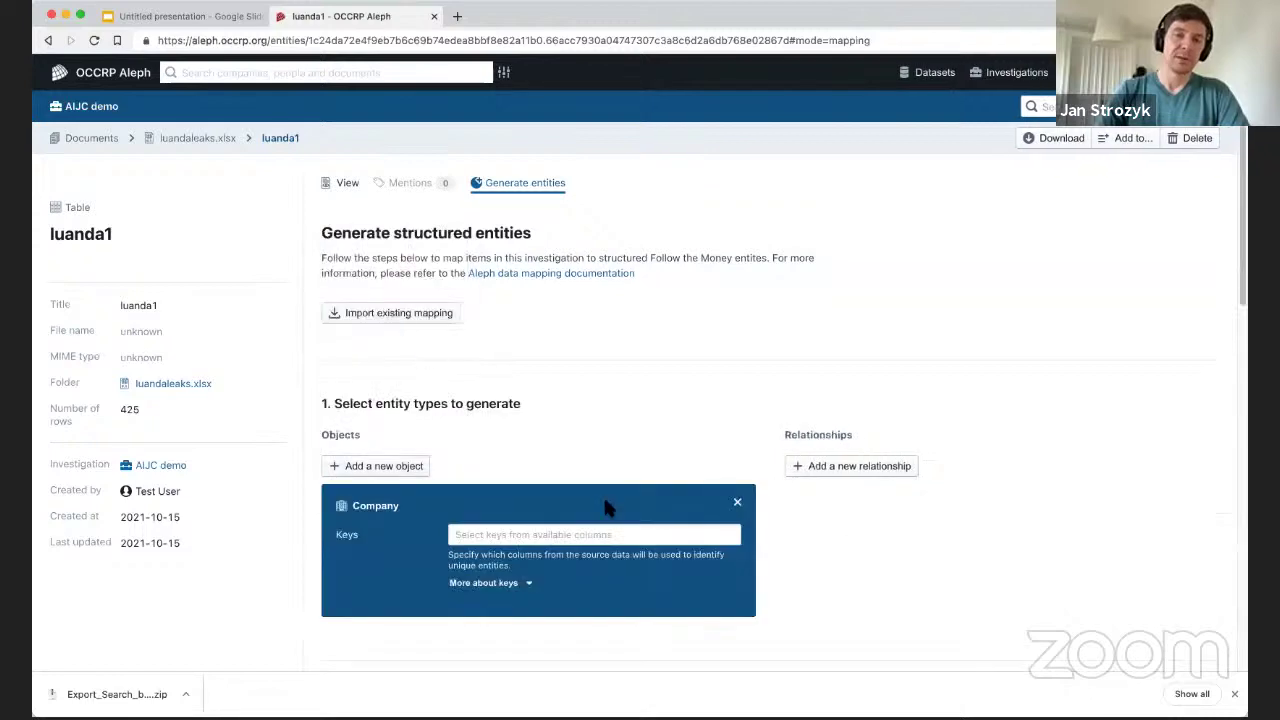
scroll(755, 330, down, 6)
scroll(491, 334, up, 2)
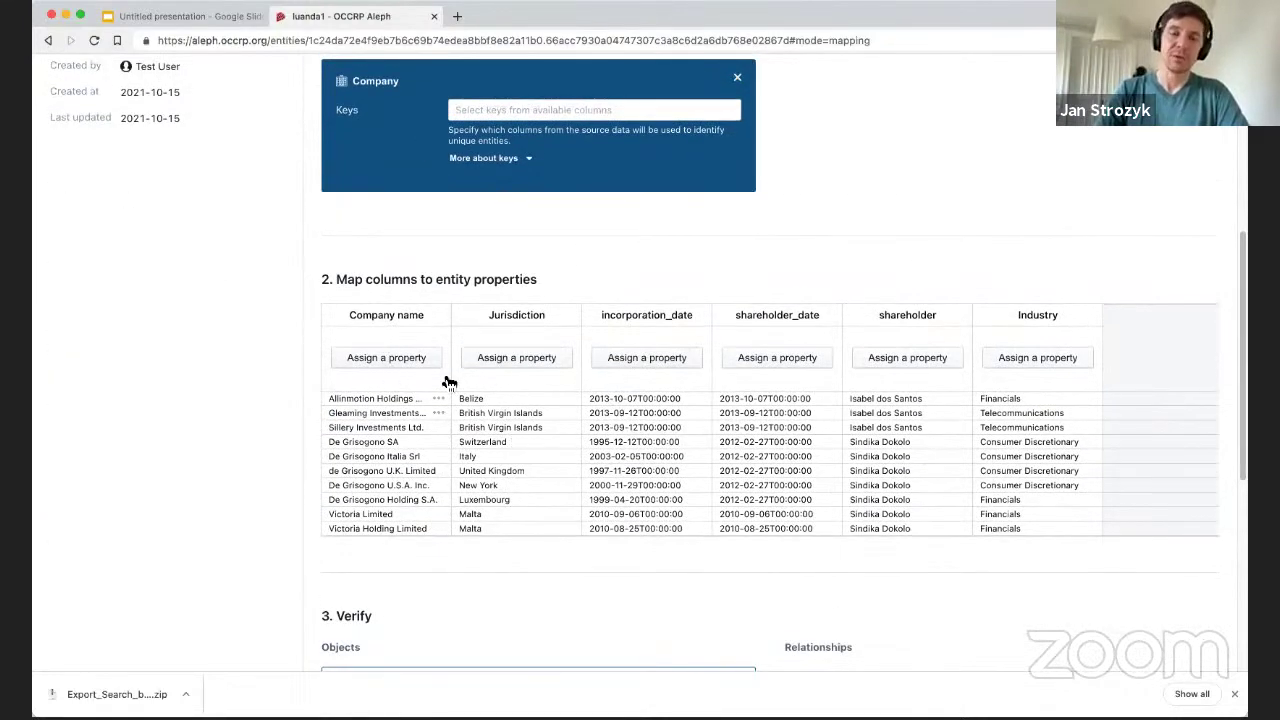
scroll(569, 426, up, 2)
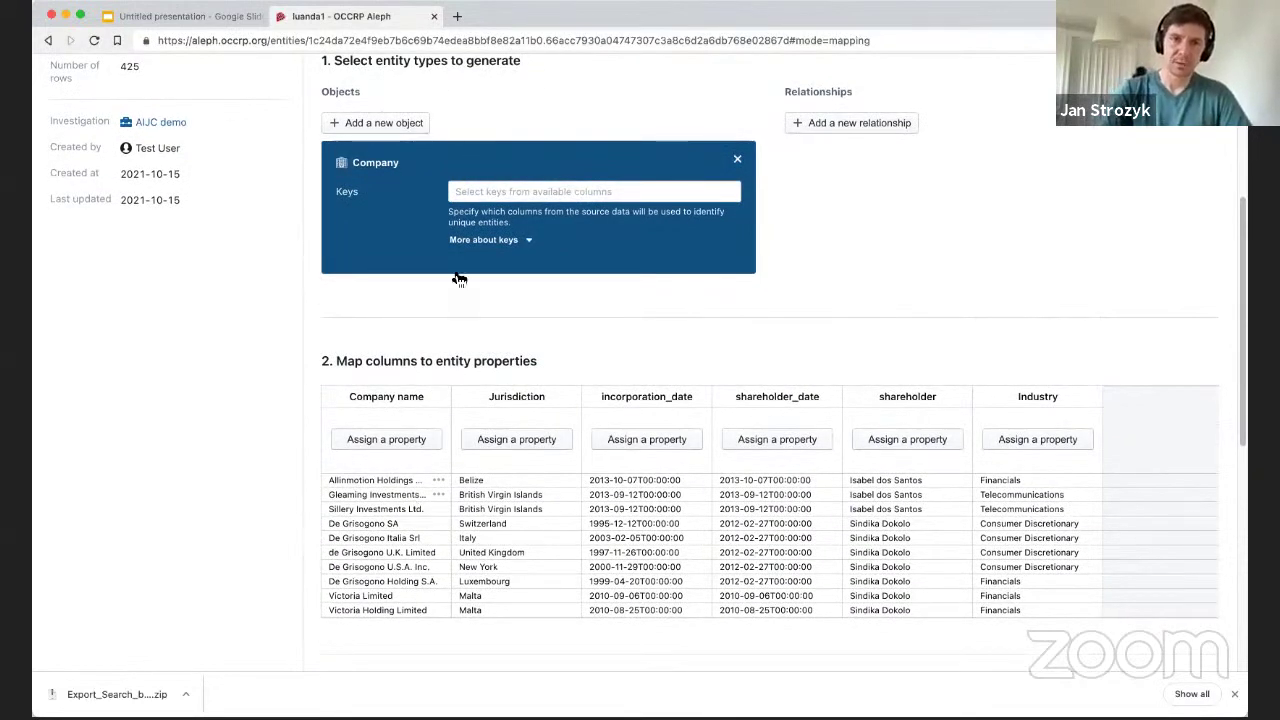
Key the Company on Company name, Industry and incorporation_date.
click(497, 193)
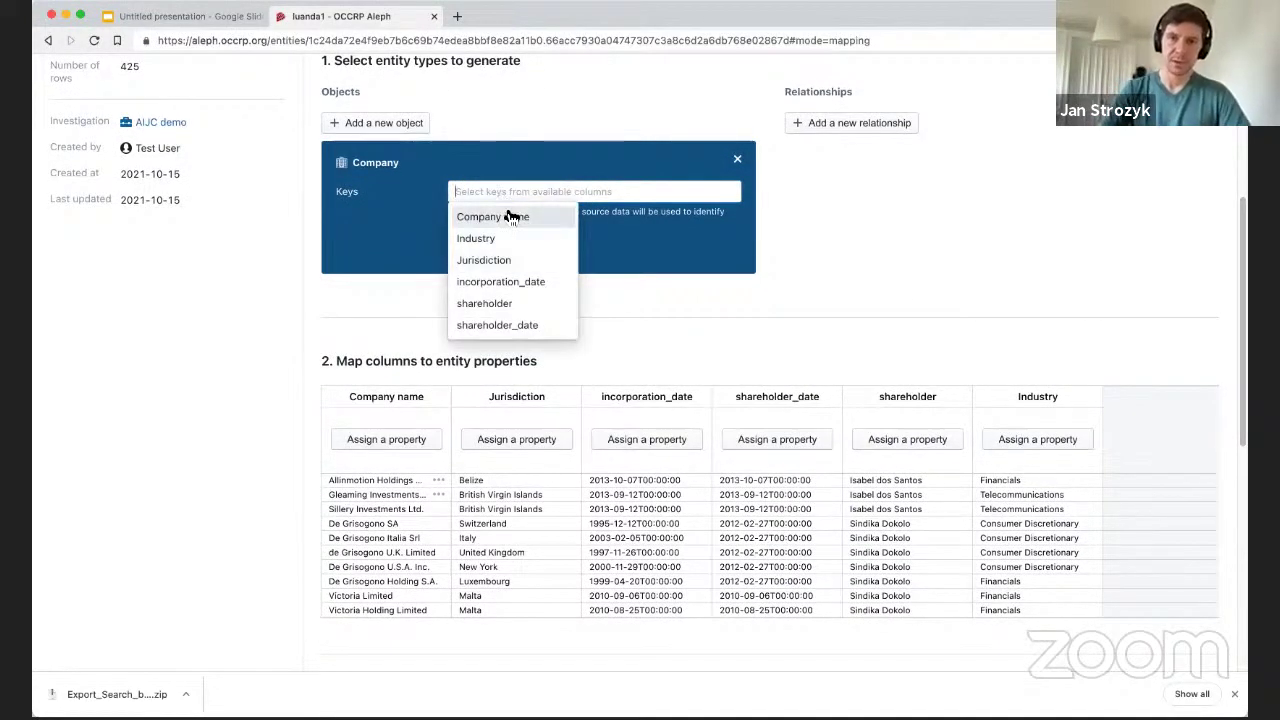
click(503, 216)
click(500, 218)
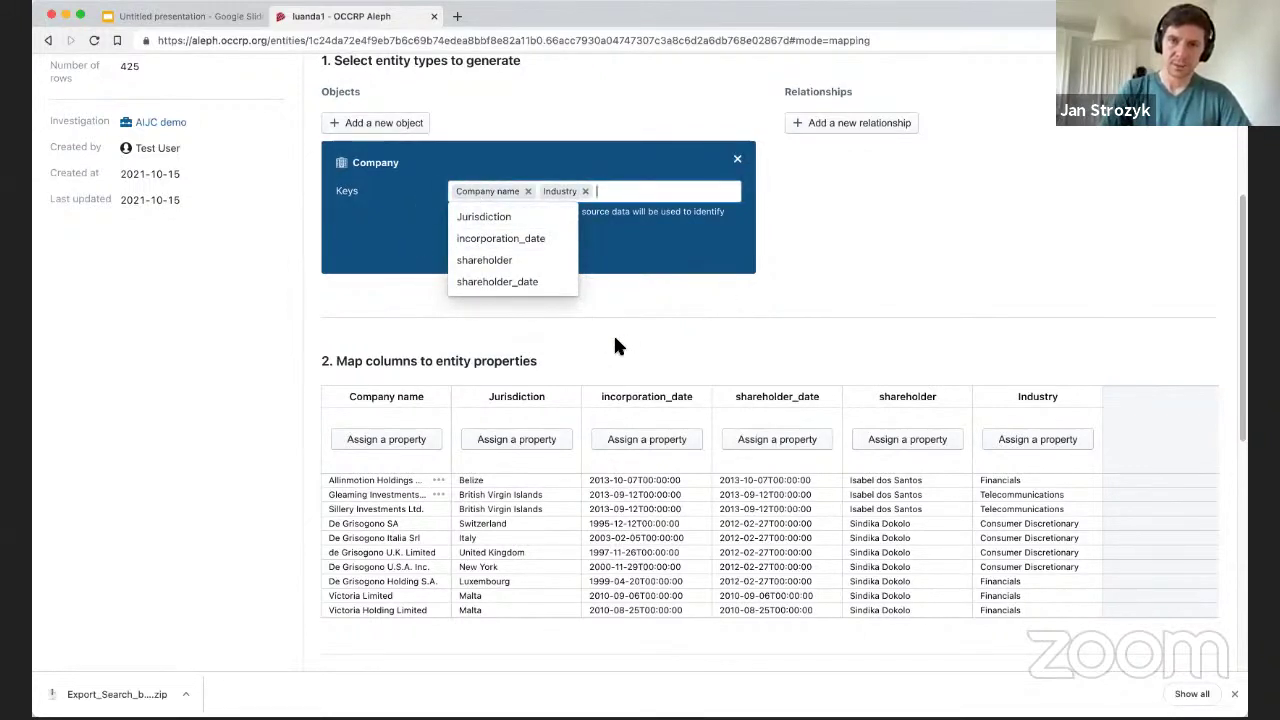
click(535, 240)
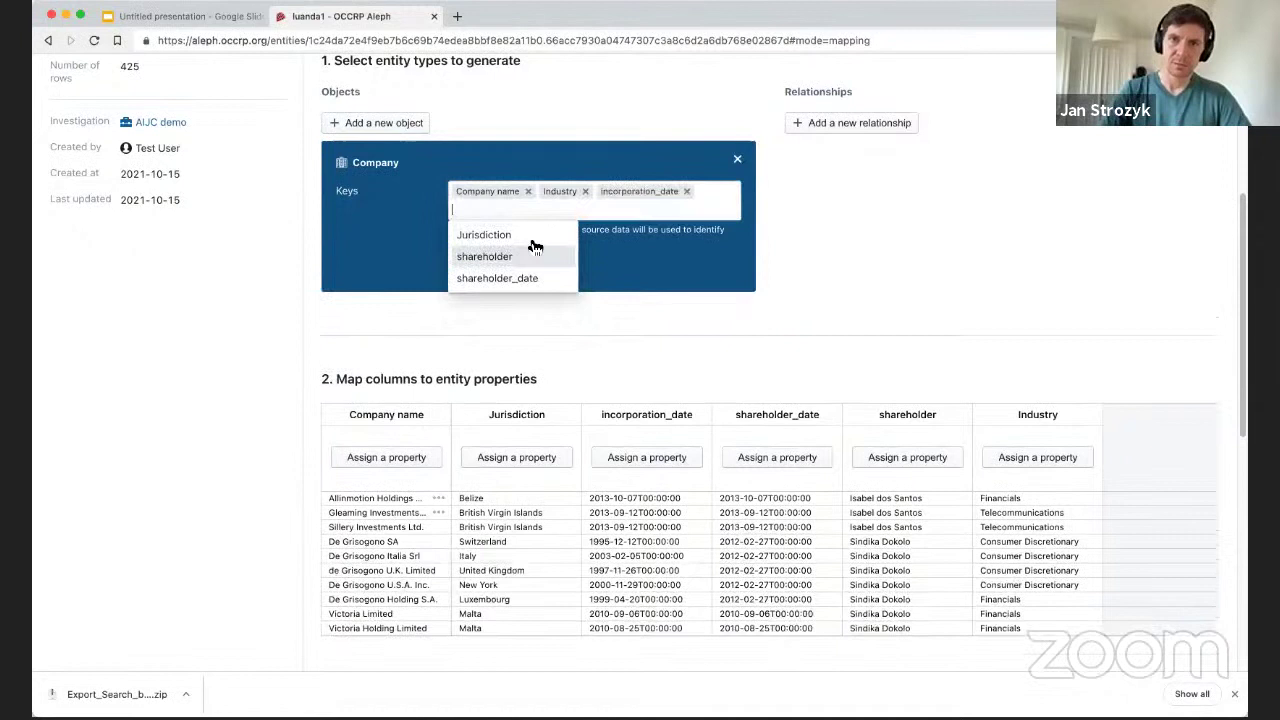
click(931, 193)
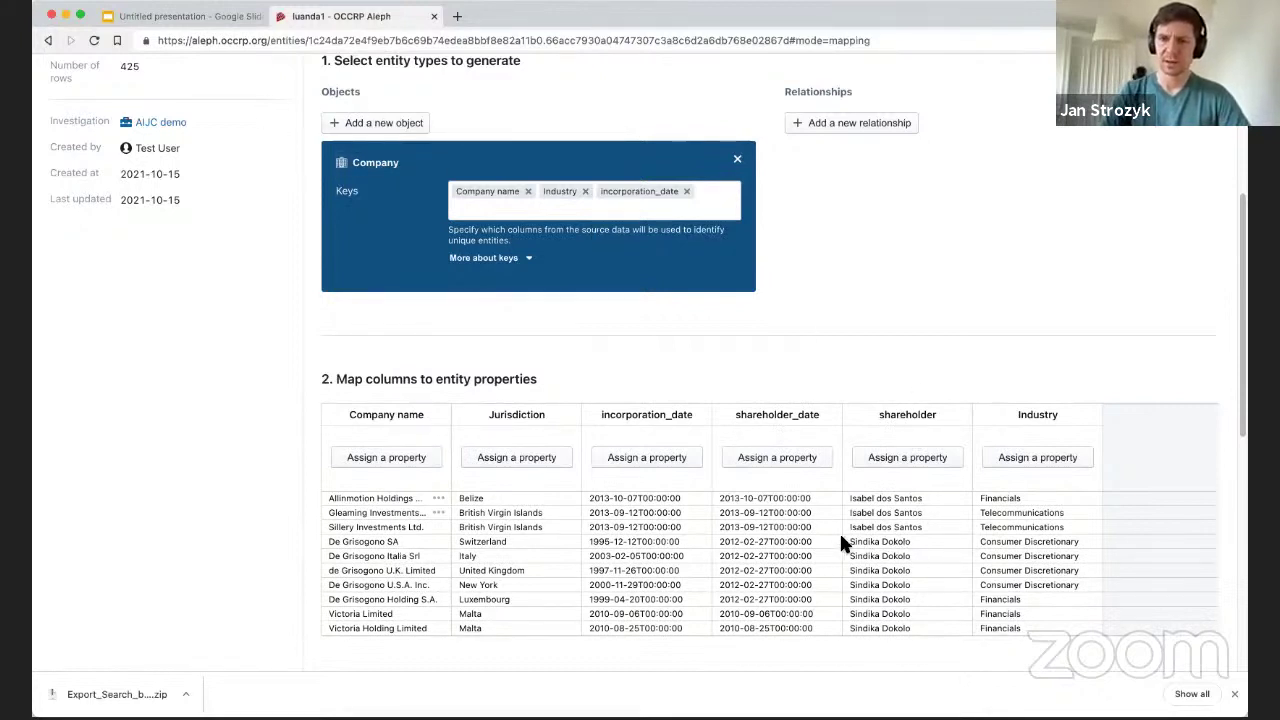
Add a Person object to the mapping with shareholder as its only key.
click(358, 122)
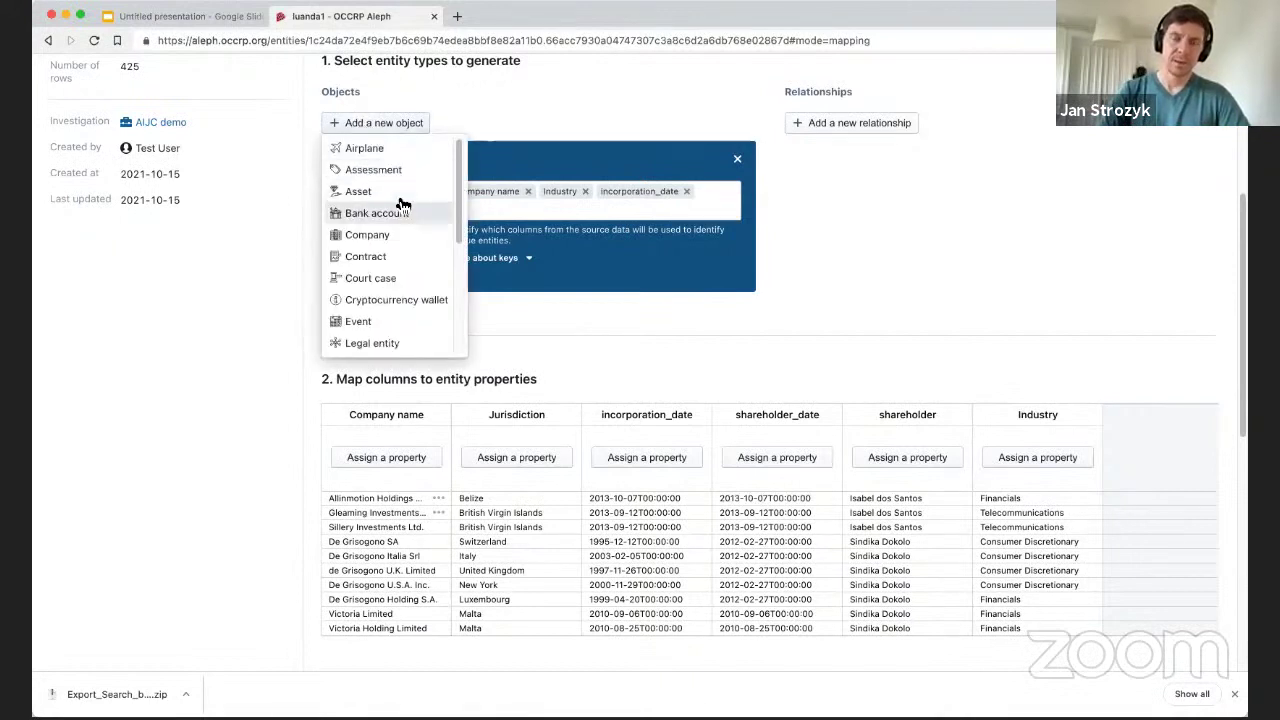
scroll(375, 240, down, 3)
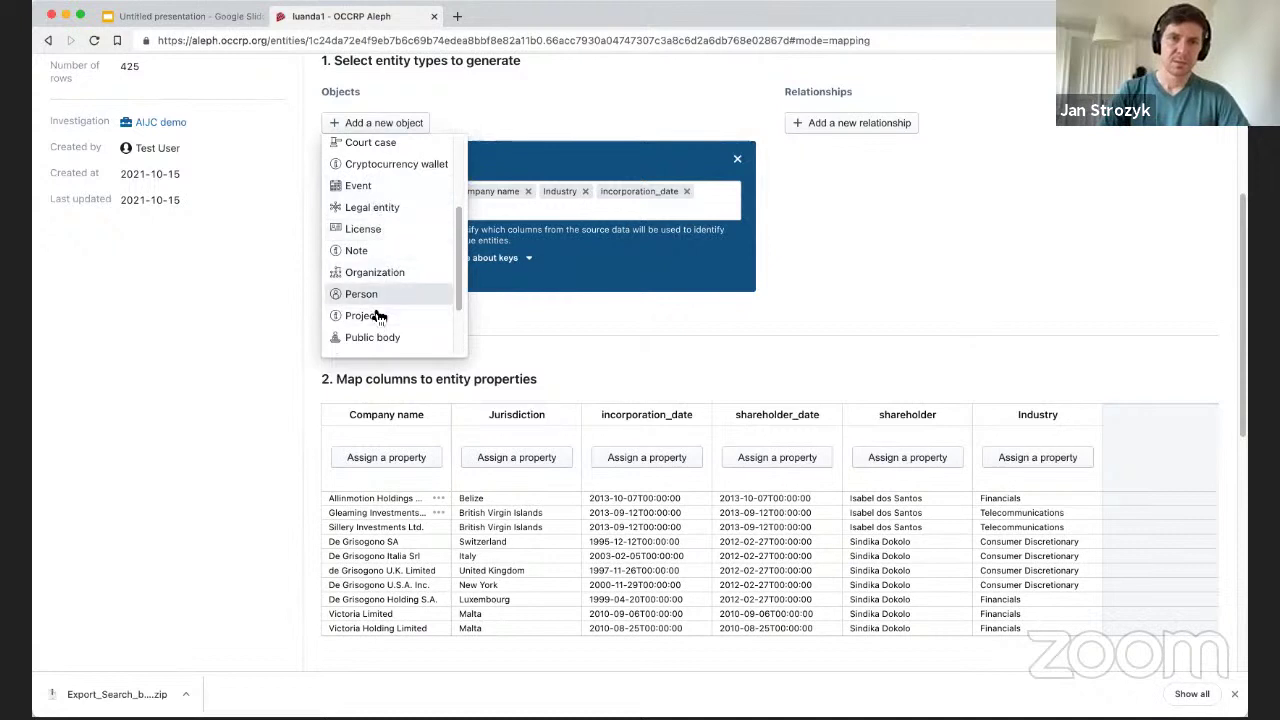
click(361, 295)
click(479, 349)
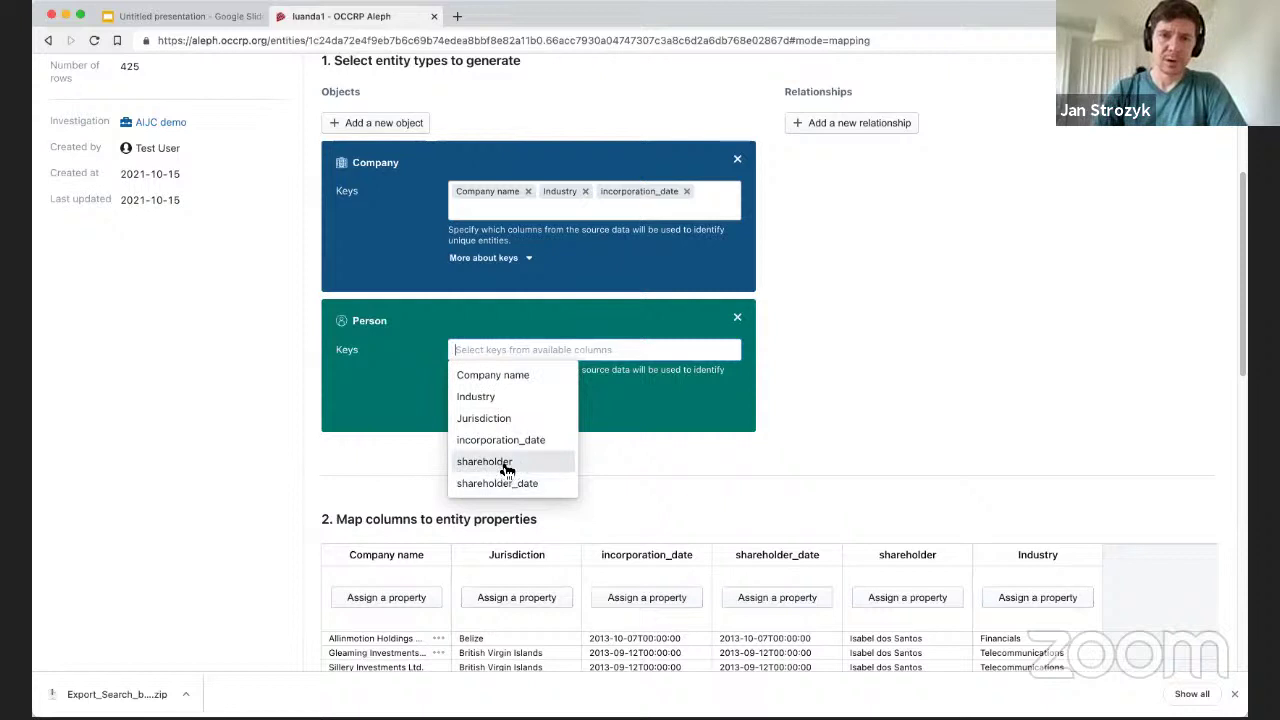
click(491, 464)
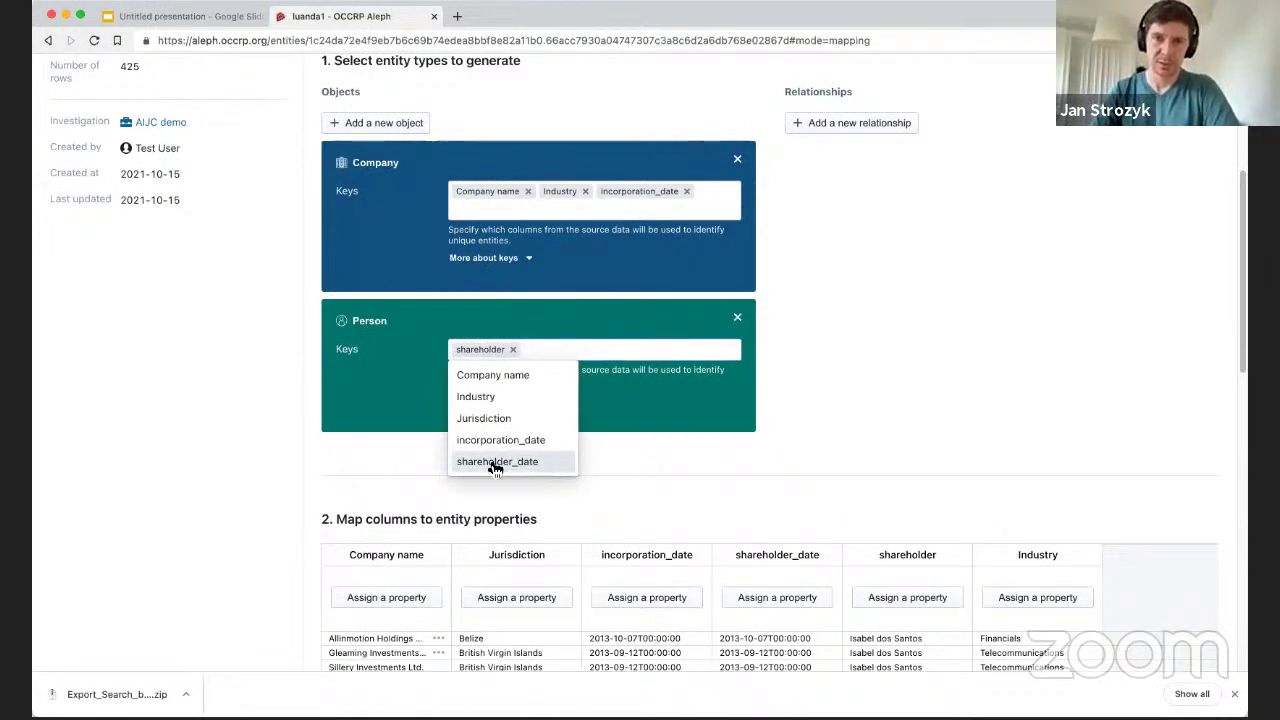
click(495, 464)
click(701, 463)
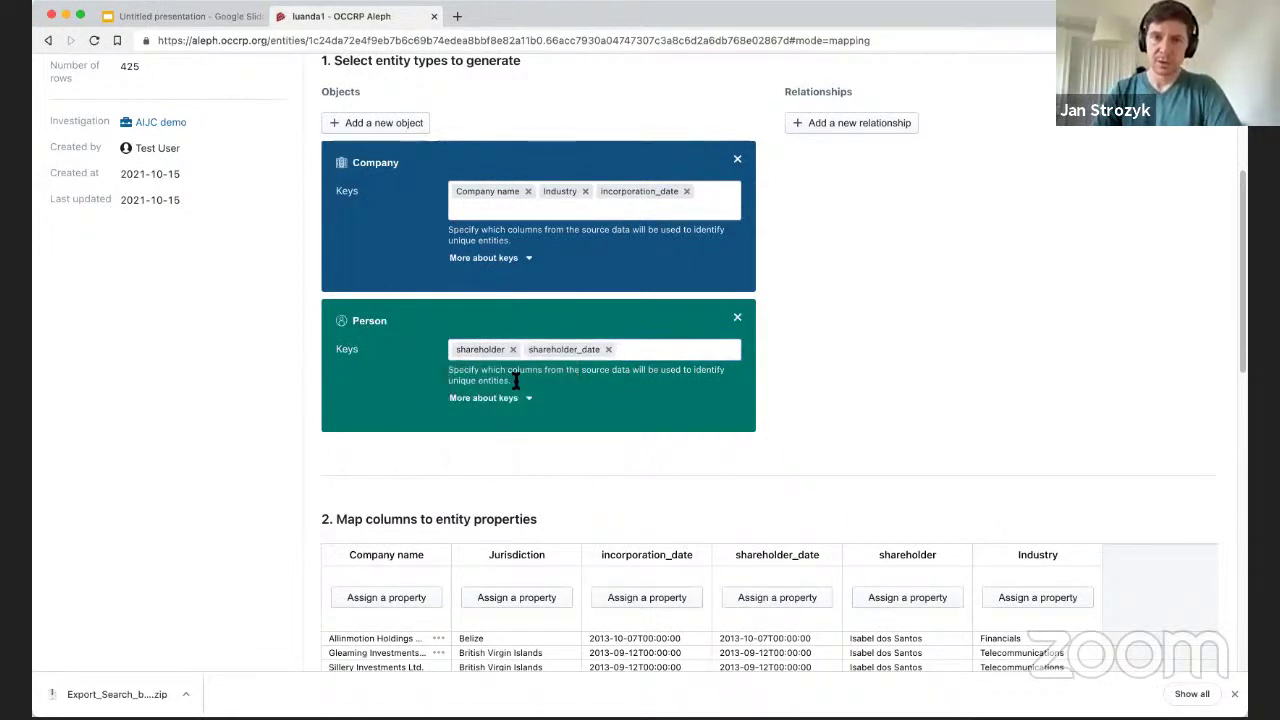
click(608, 349)
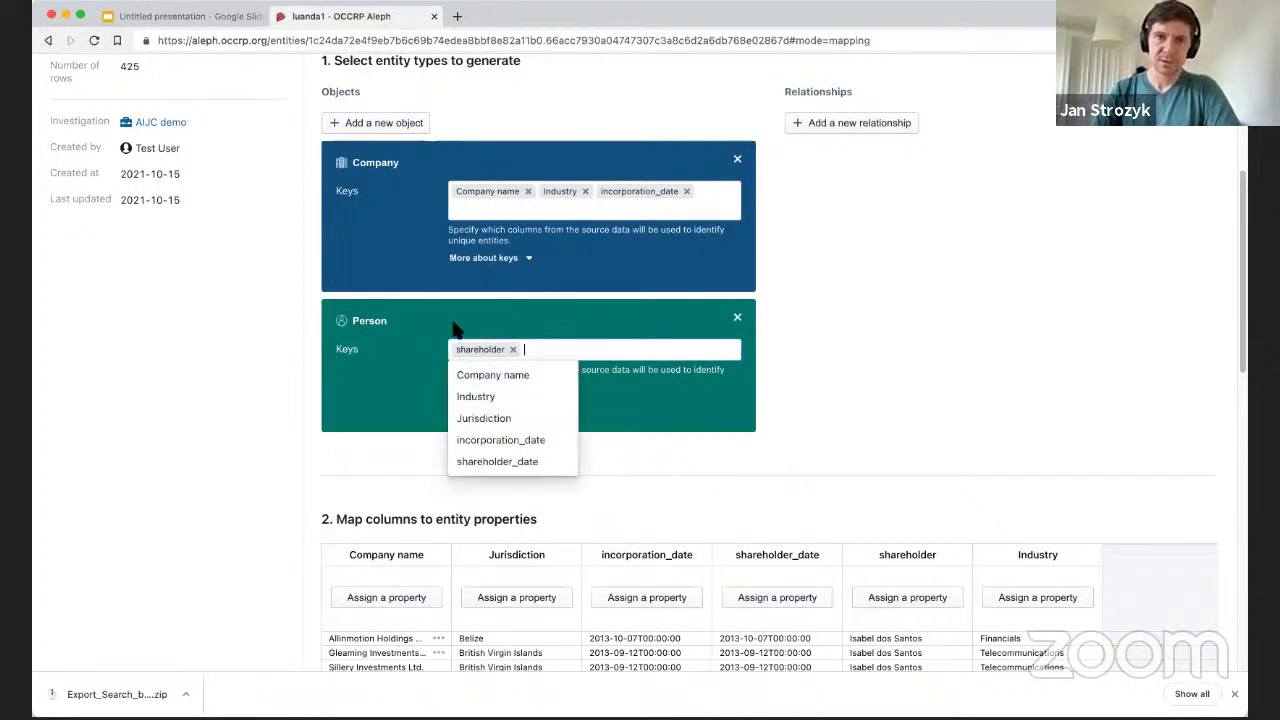
click(740, 470)
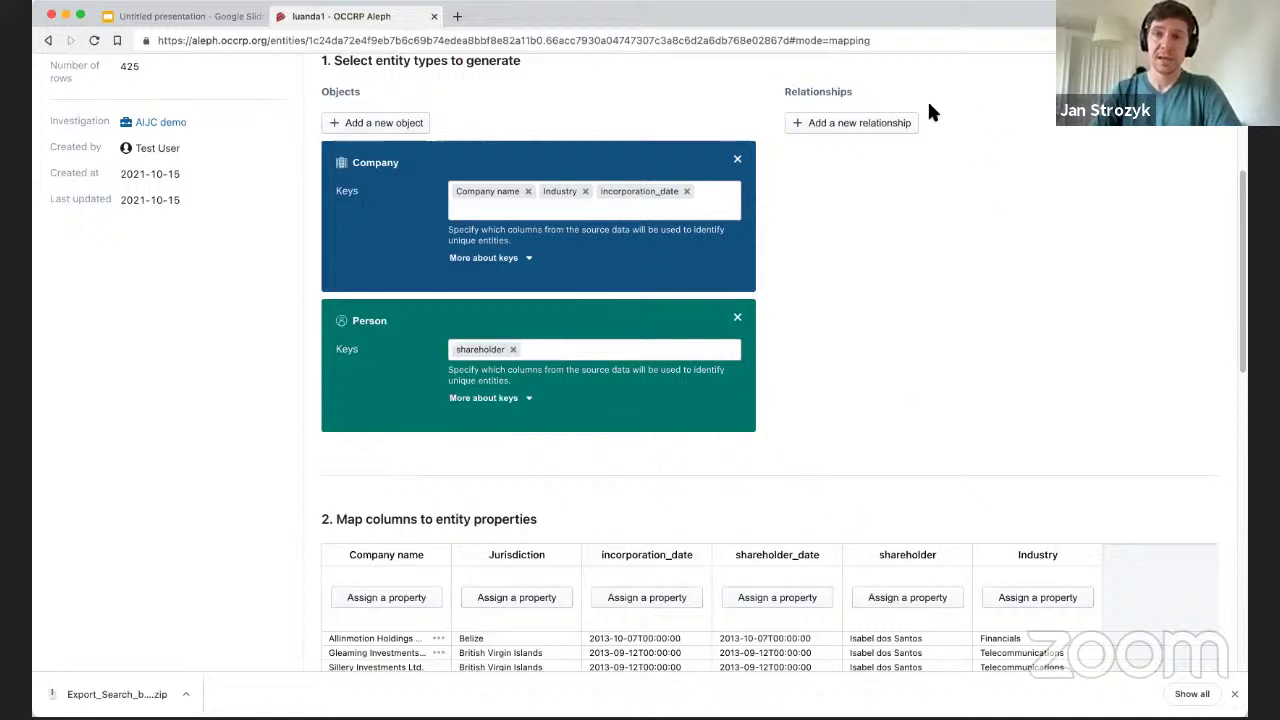
Add an Ownership relationship and include shareholder_date among its keys.
click(845, 123)
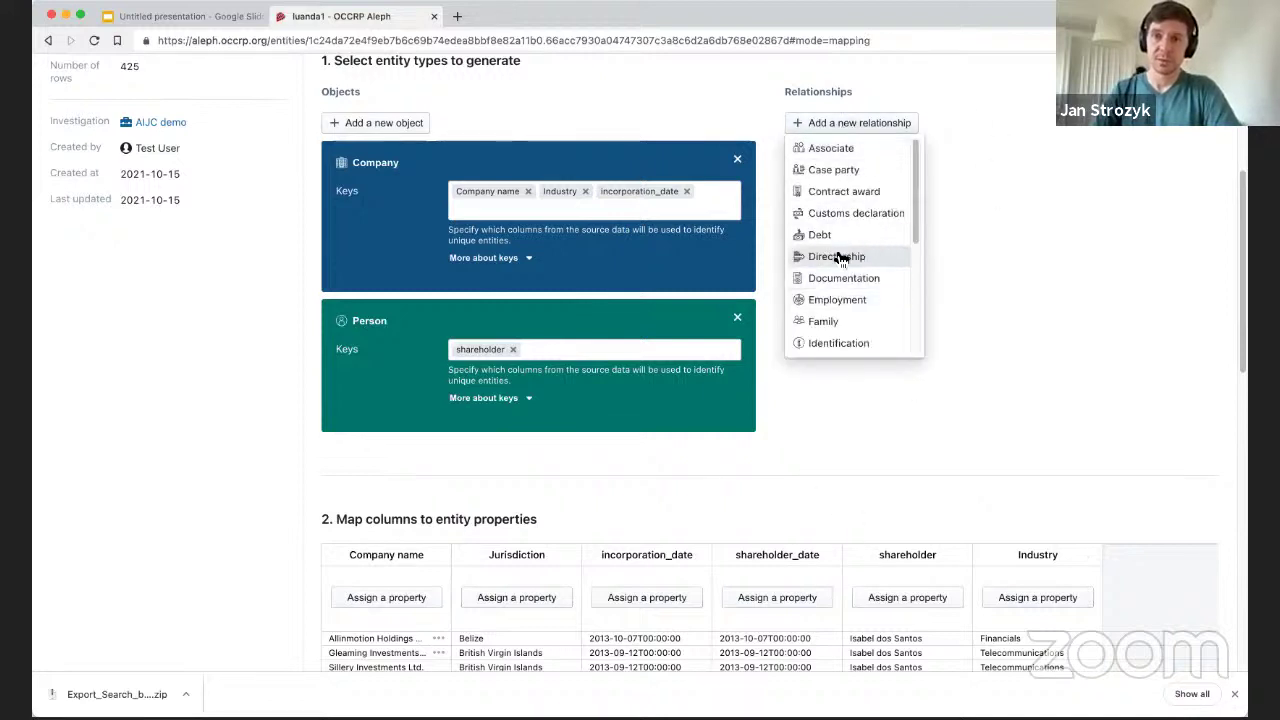
scroll(837, 209, down, 2)
scroll(848, 276, up, 2)
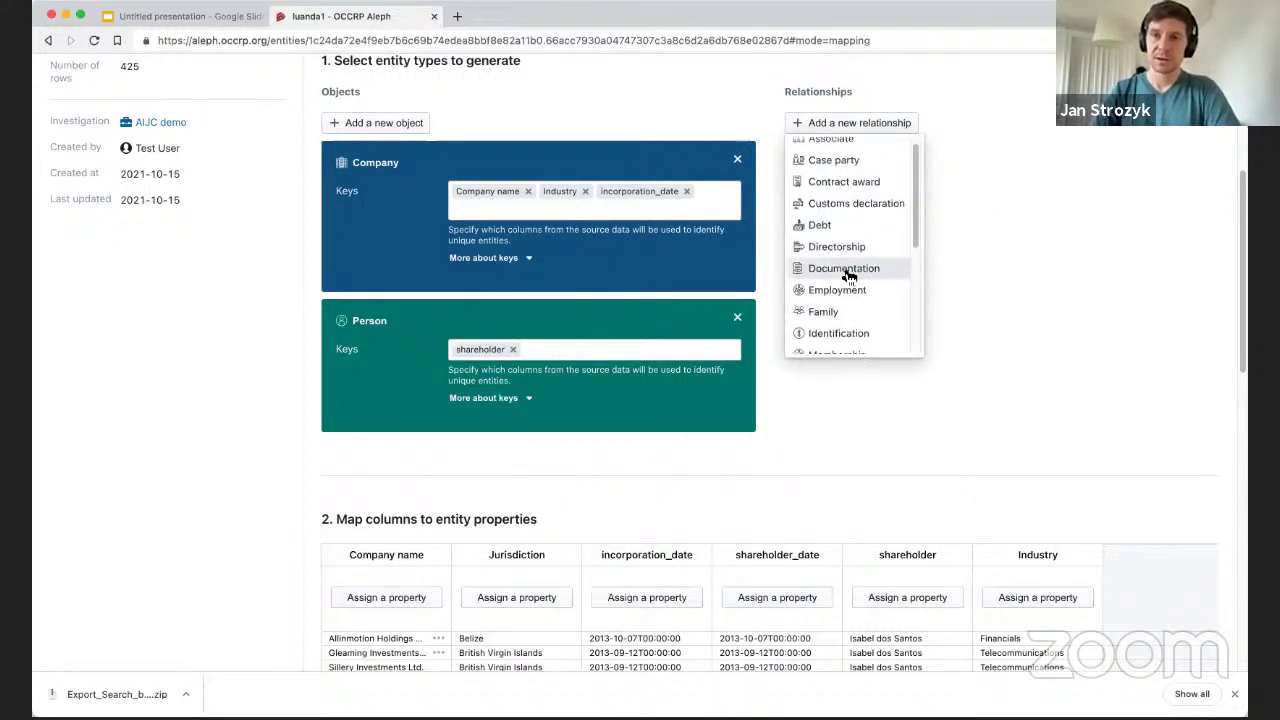
scroll(829, 171, up, 1)
scroll(820, 263, down, 4)
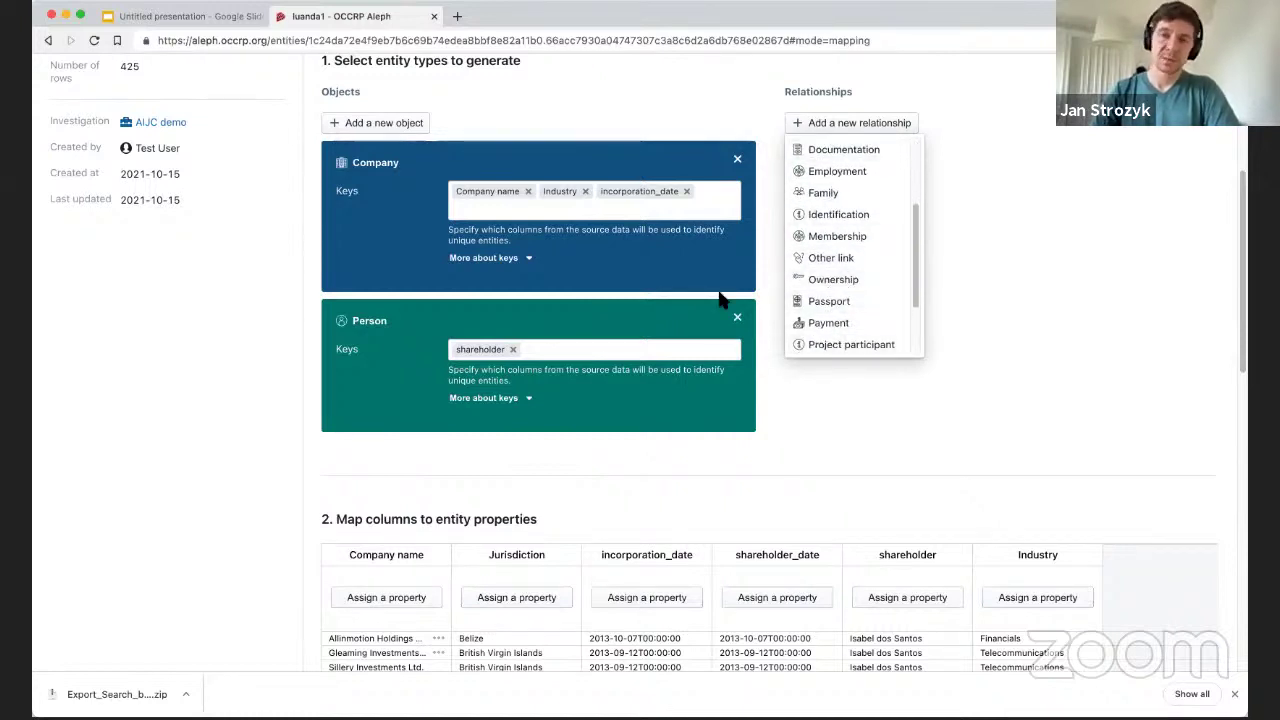
click(822, 282)
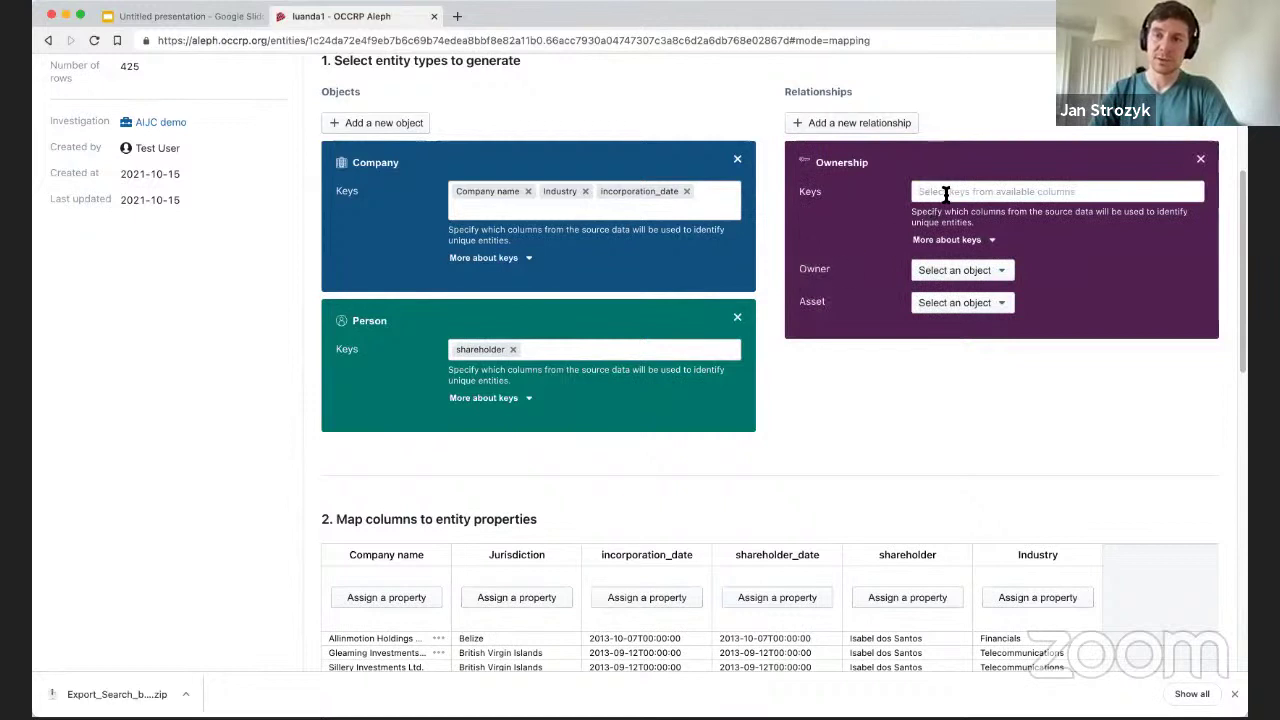
click(945, 193)
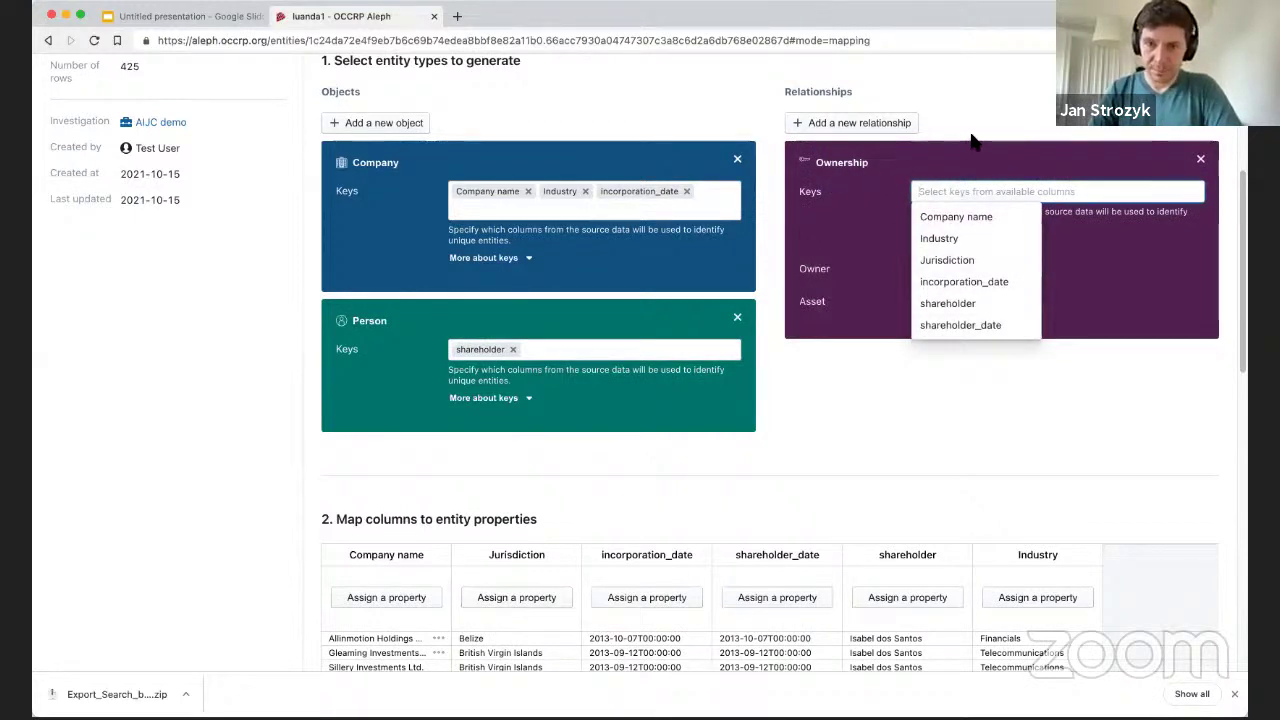
click(1005, 326)
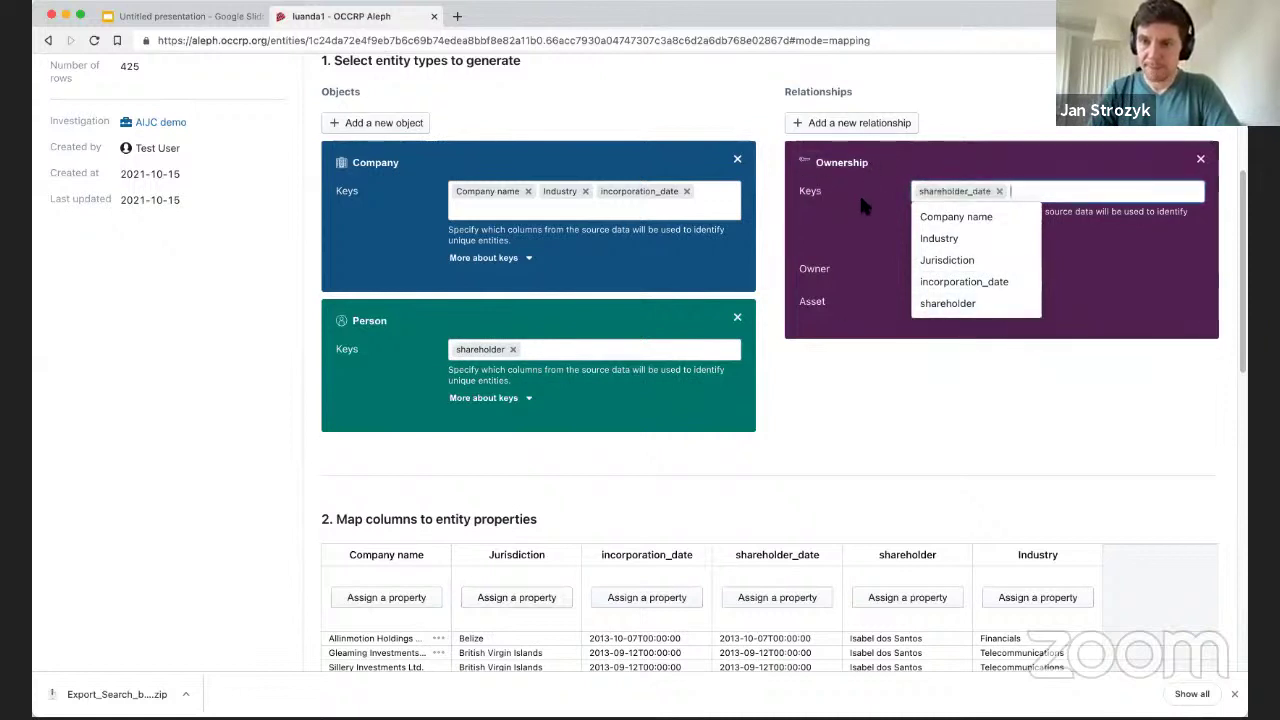
click(1131, 220)
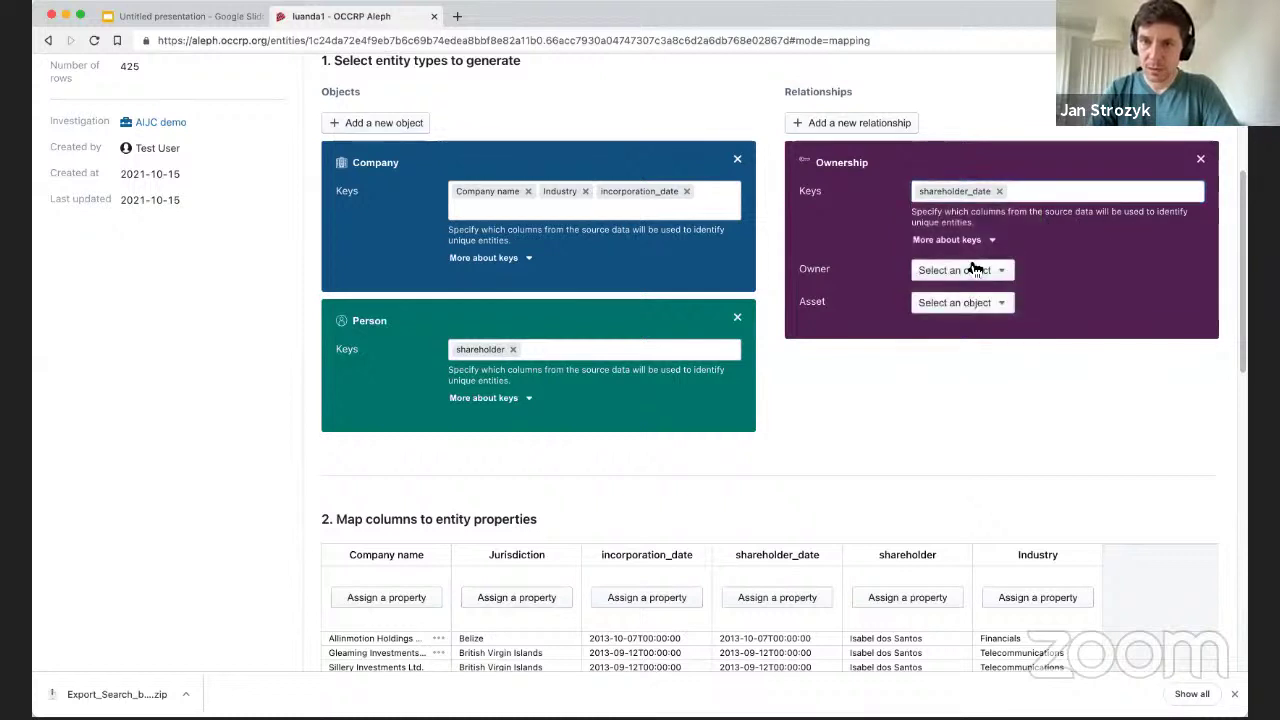
Set the Ownership's owner to Person and its asset to Company.
click(1003, 272)
click(972, 318)
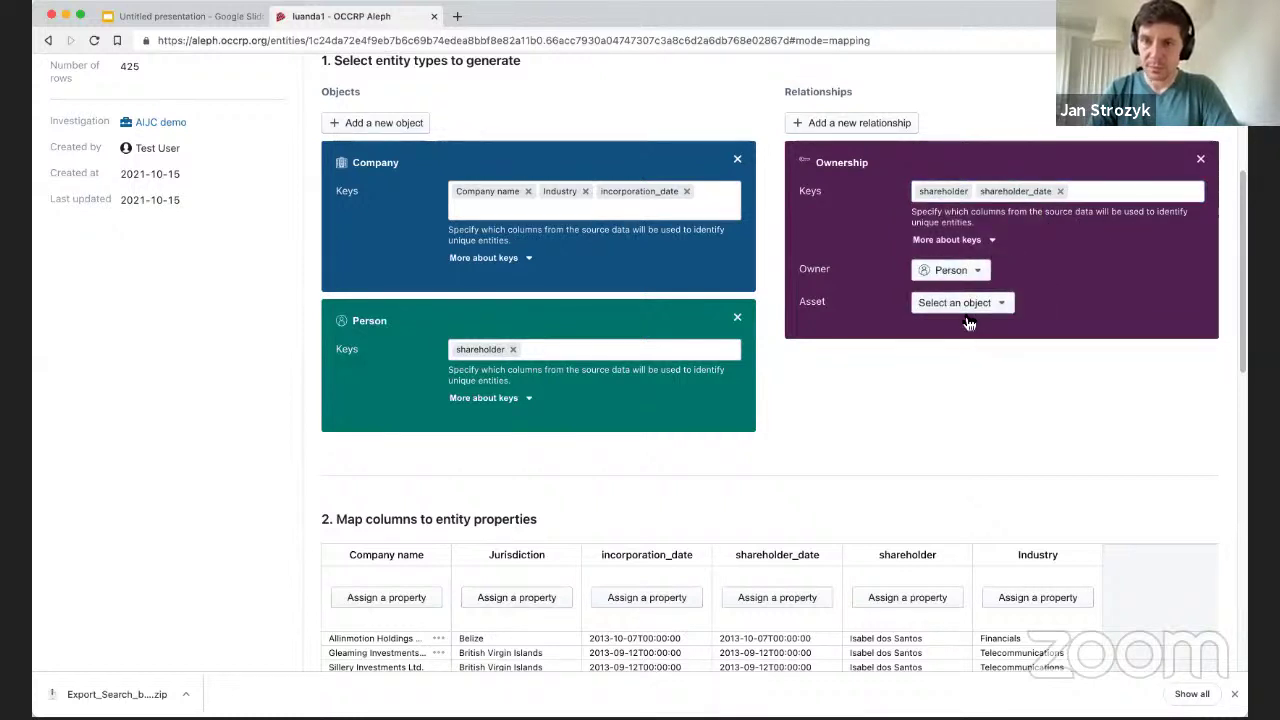
click(965, 304)
click(978, 330)
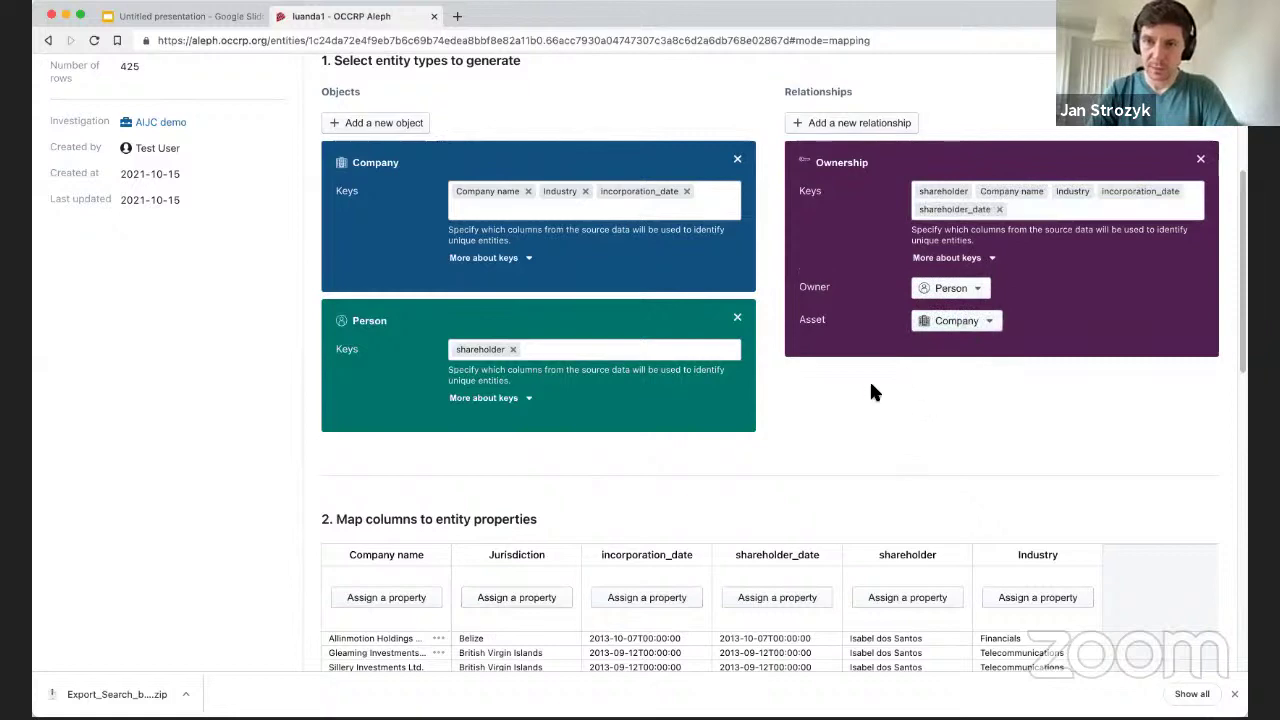
scroll(429, 457, down, 5)
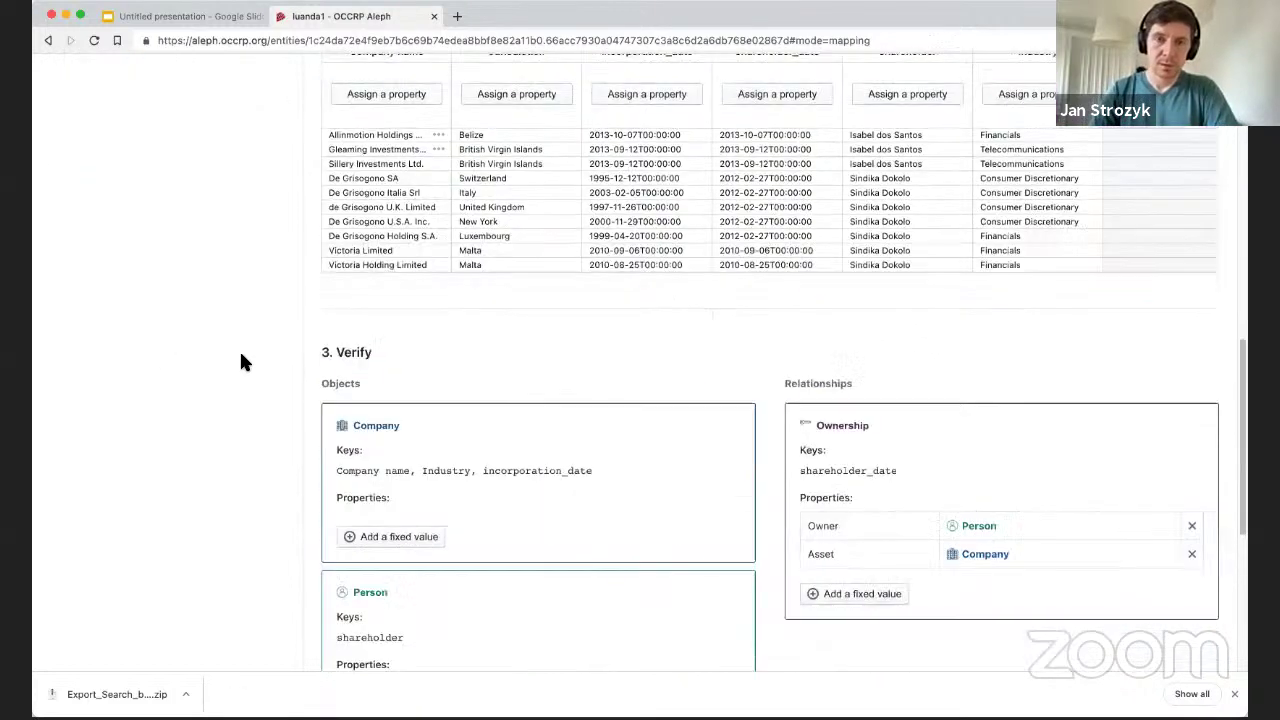
scroll(320, 360, up, 10)
scroll(457, 323, down, 5)
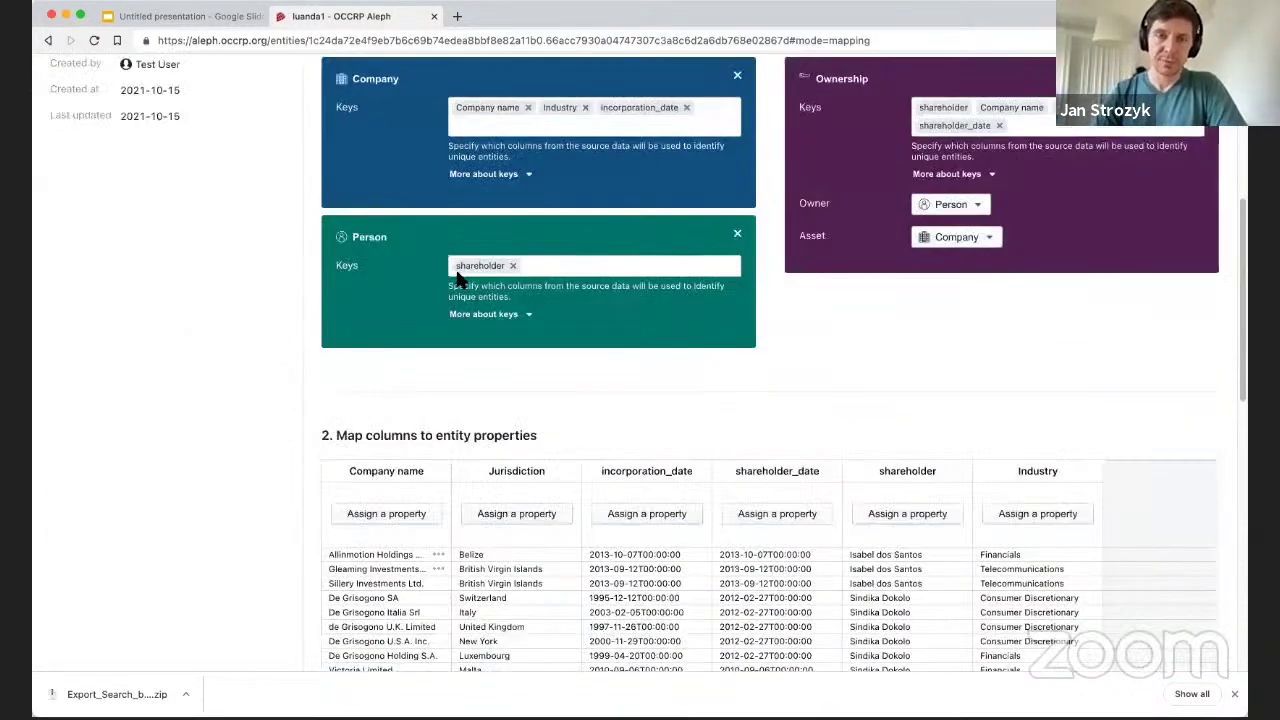
scroll(548, 470, up, 5)
scroll(548, 470, down, 2)
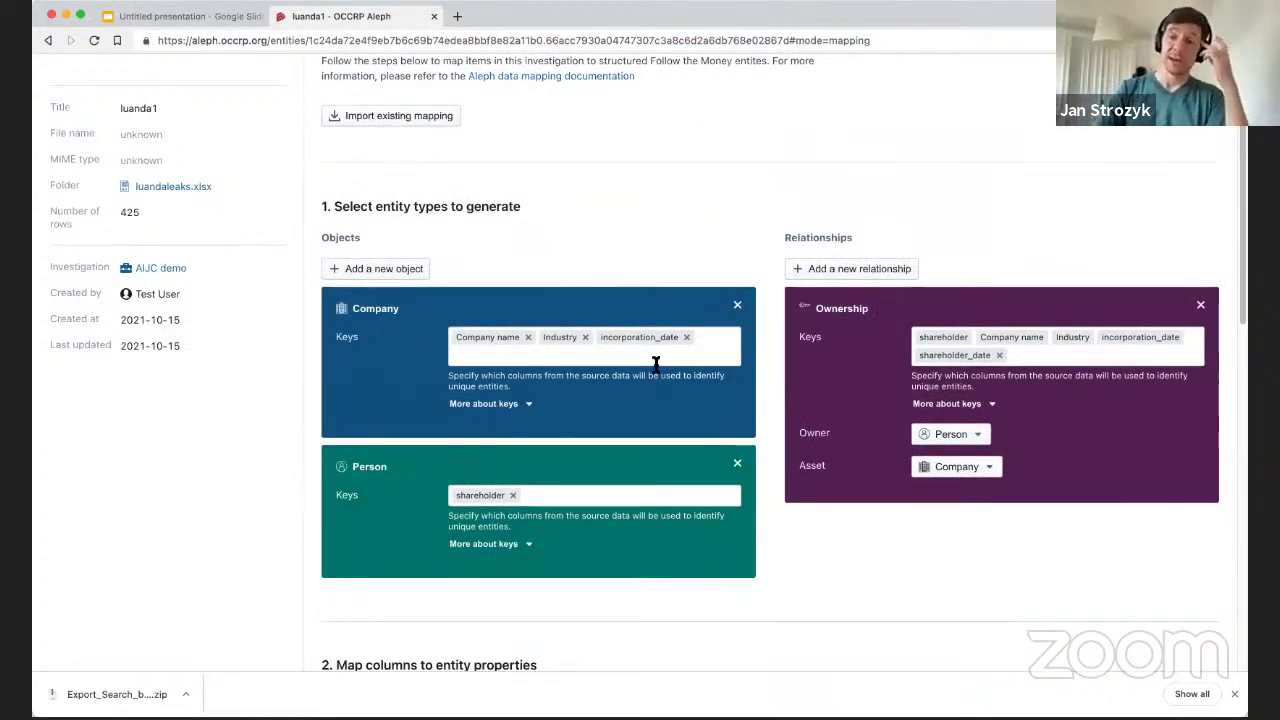
scroll(500, 330, down, 5)
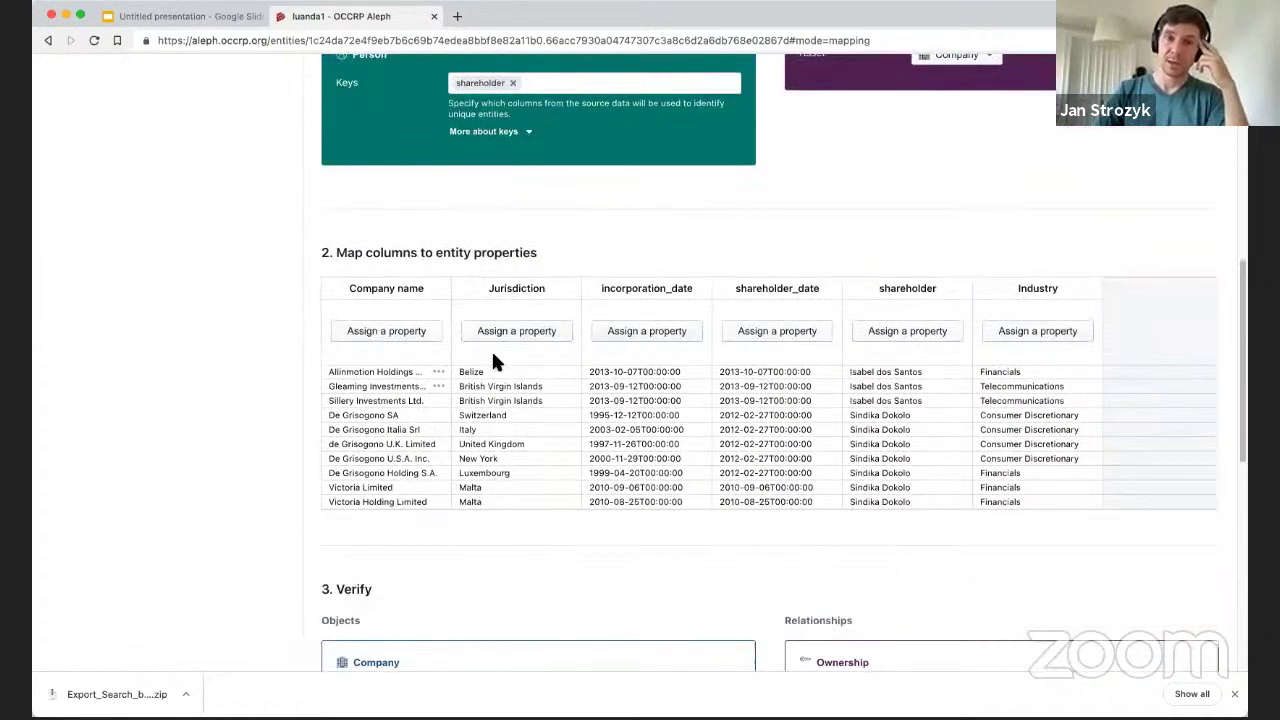
Map Company name, Jurisdiction and incorporation_date to Company's Name, Jurisdiction and Incorporation date.
click(370, 330)
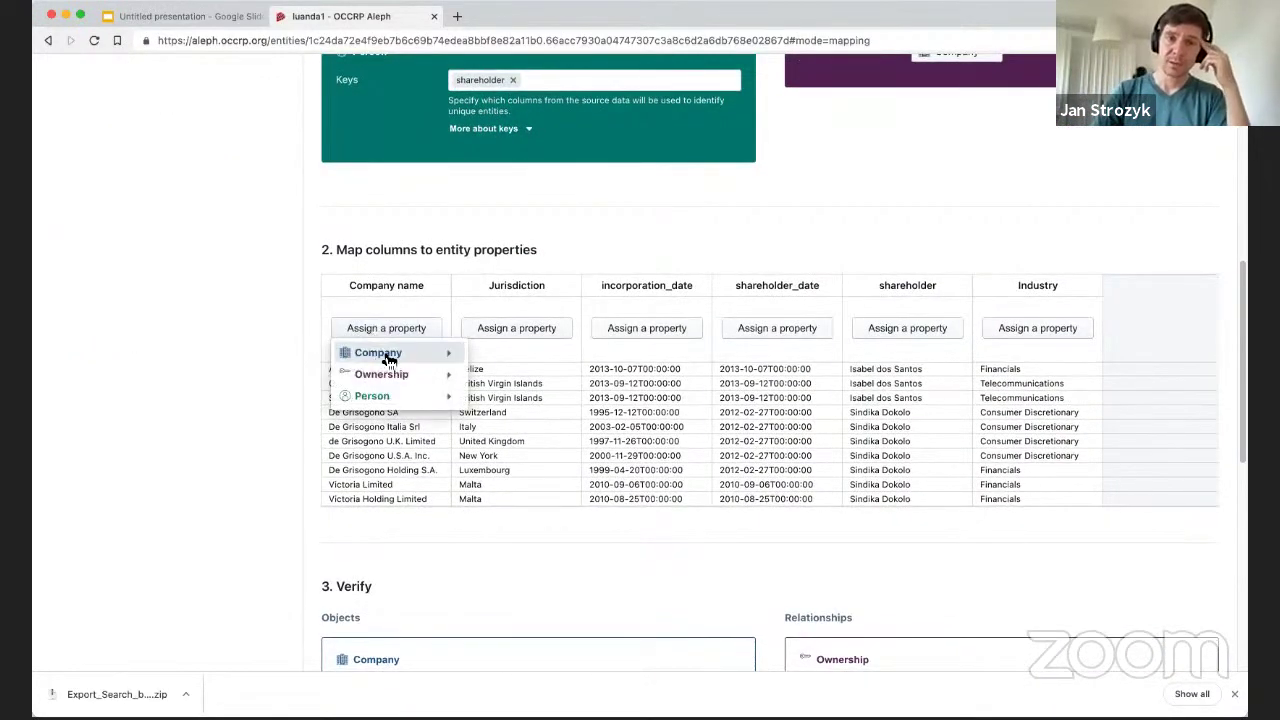
mouse_move(449, 353)
click(492, 396)
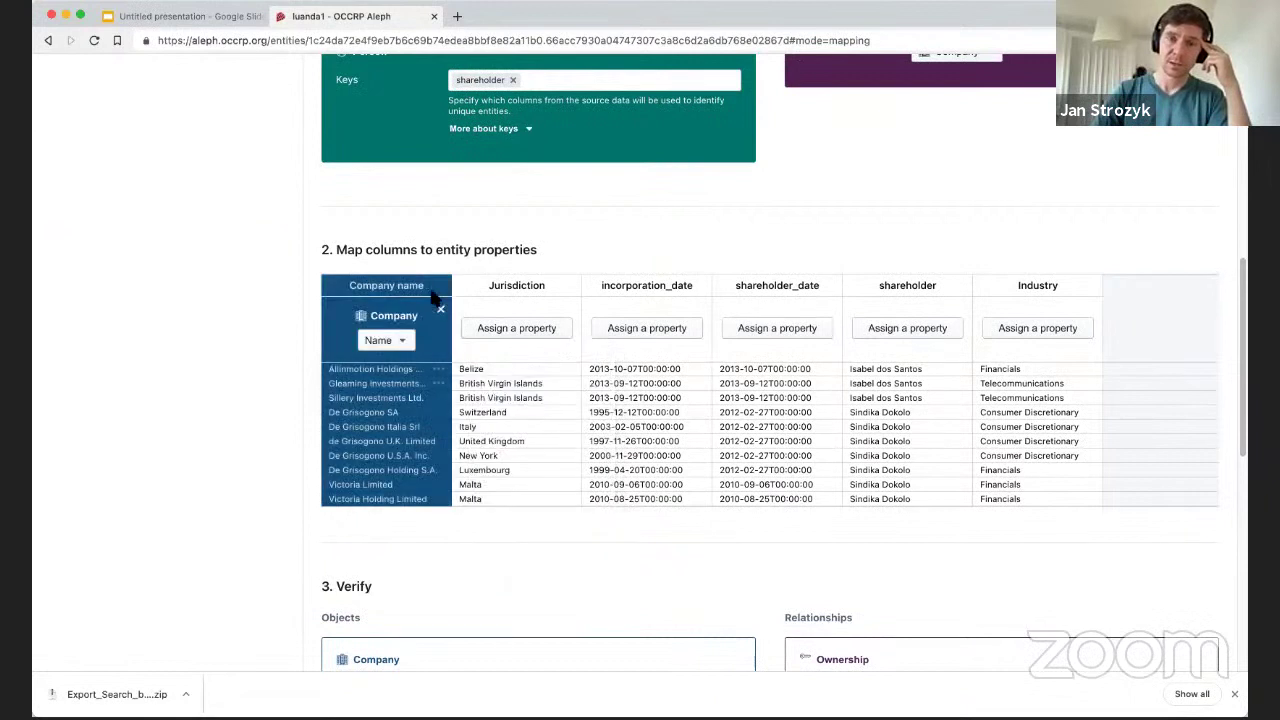
click(516, 330)
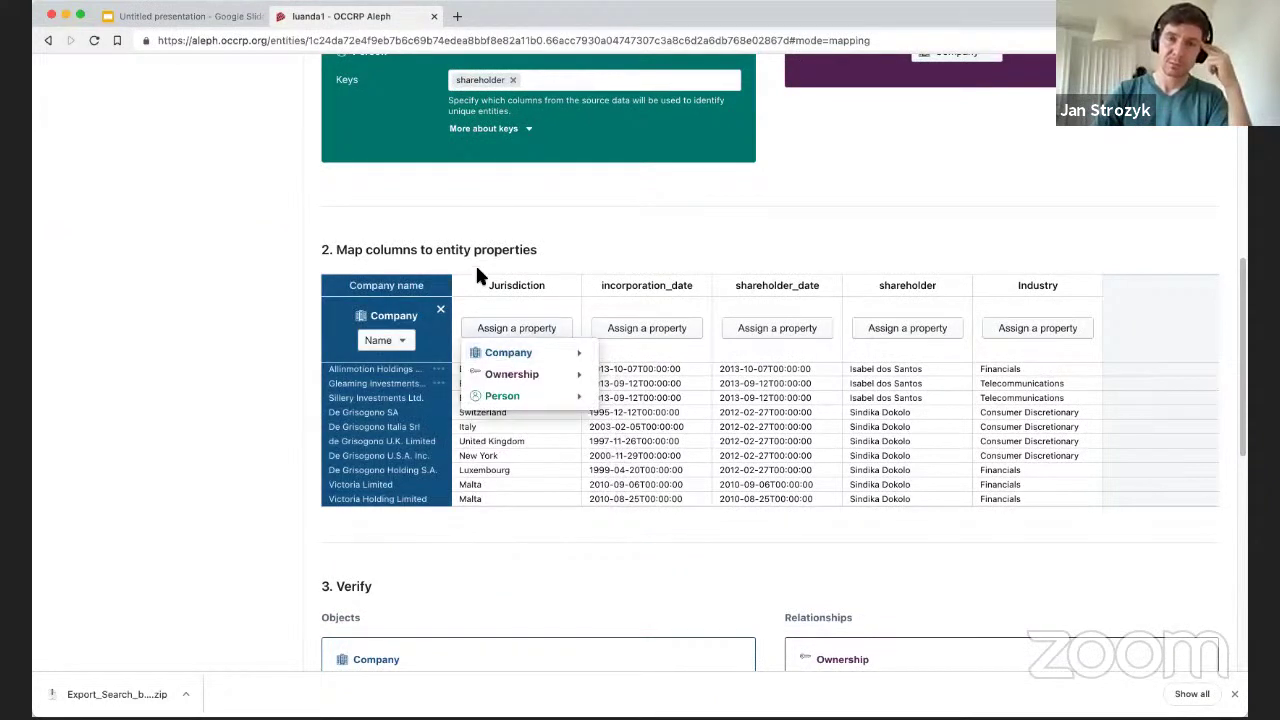
mouse_move(552, 355)
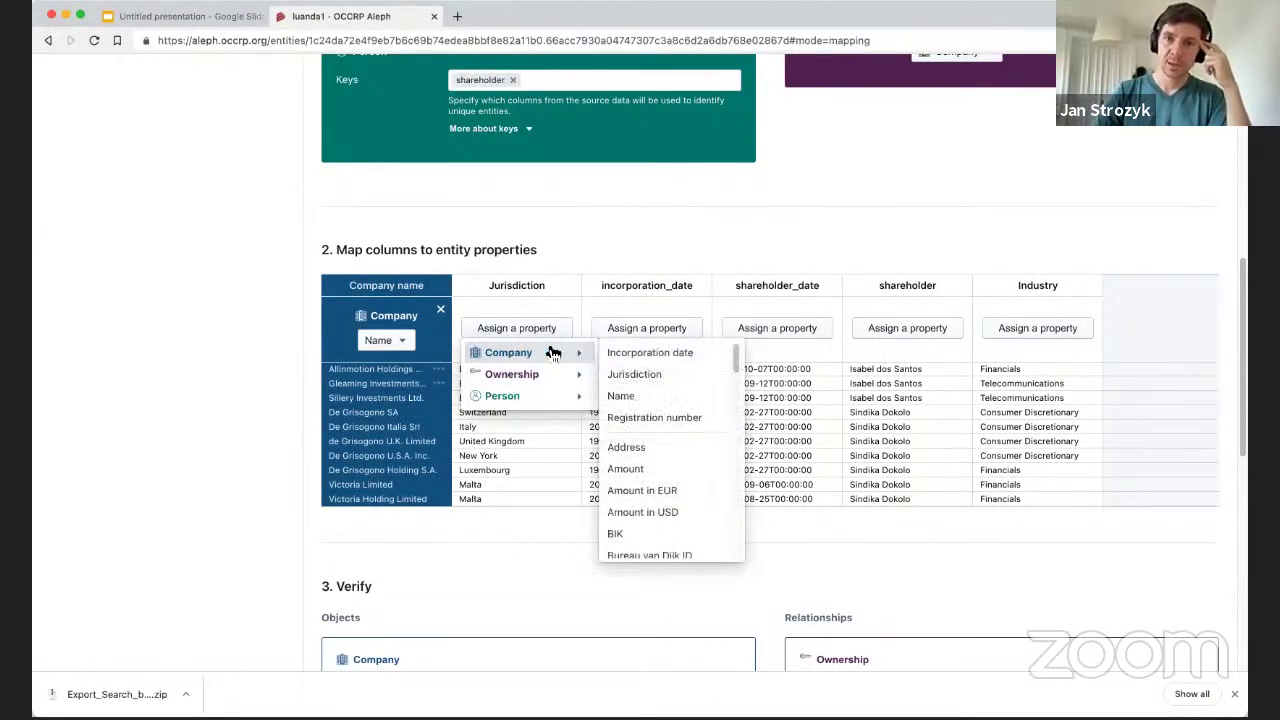
click(684, 382)
click(634, 329)
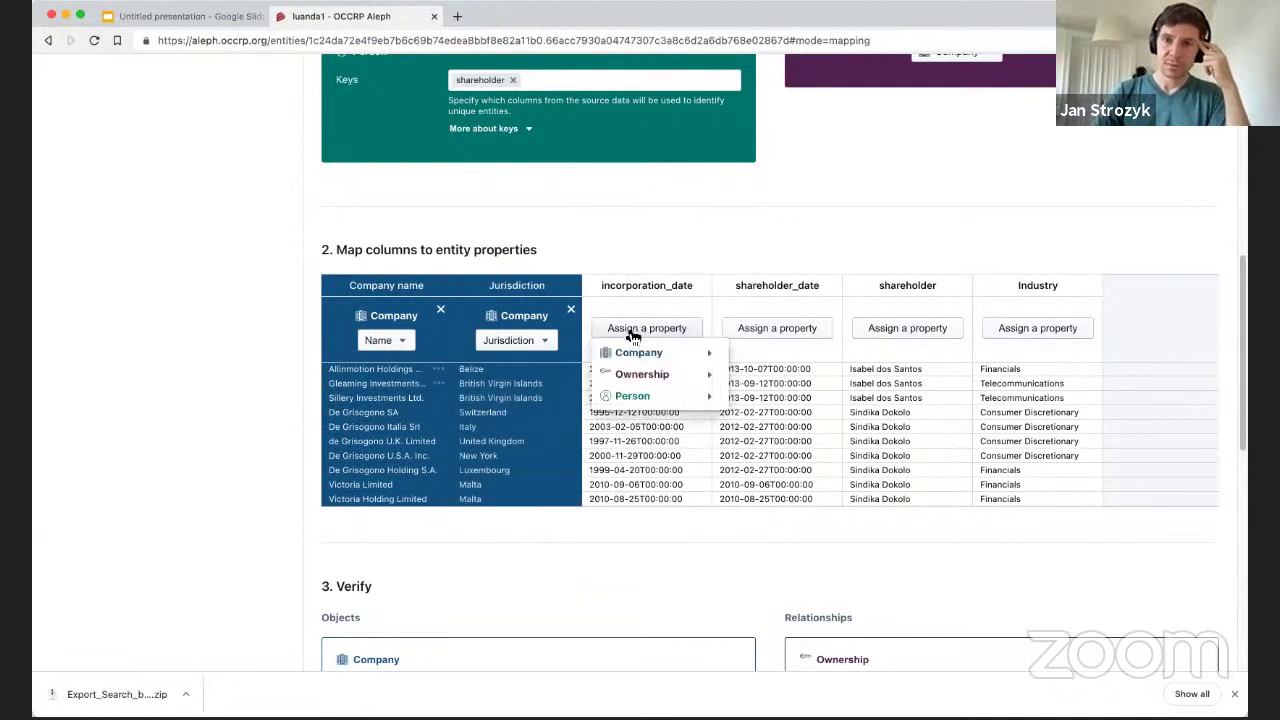
mouse_move(636, 354)
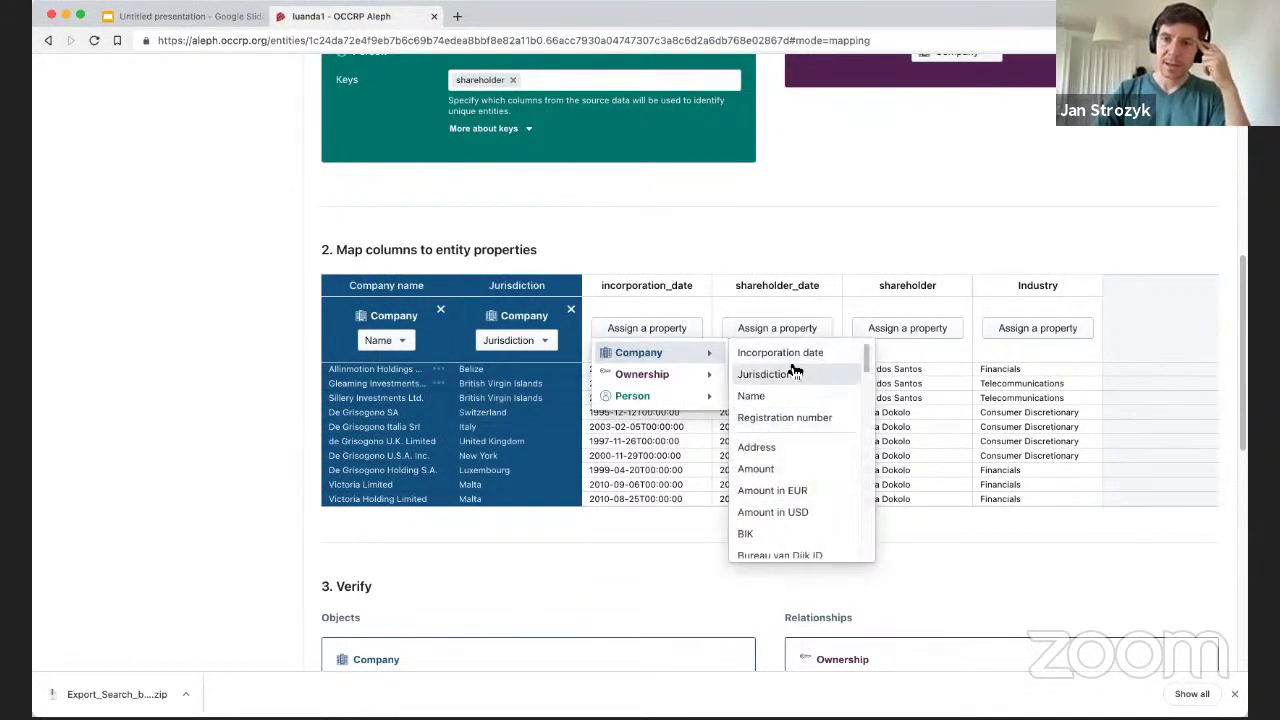
click(790, 353)
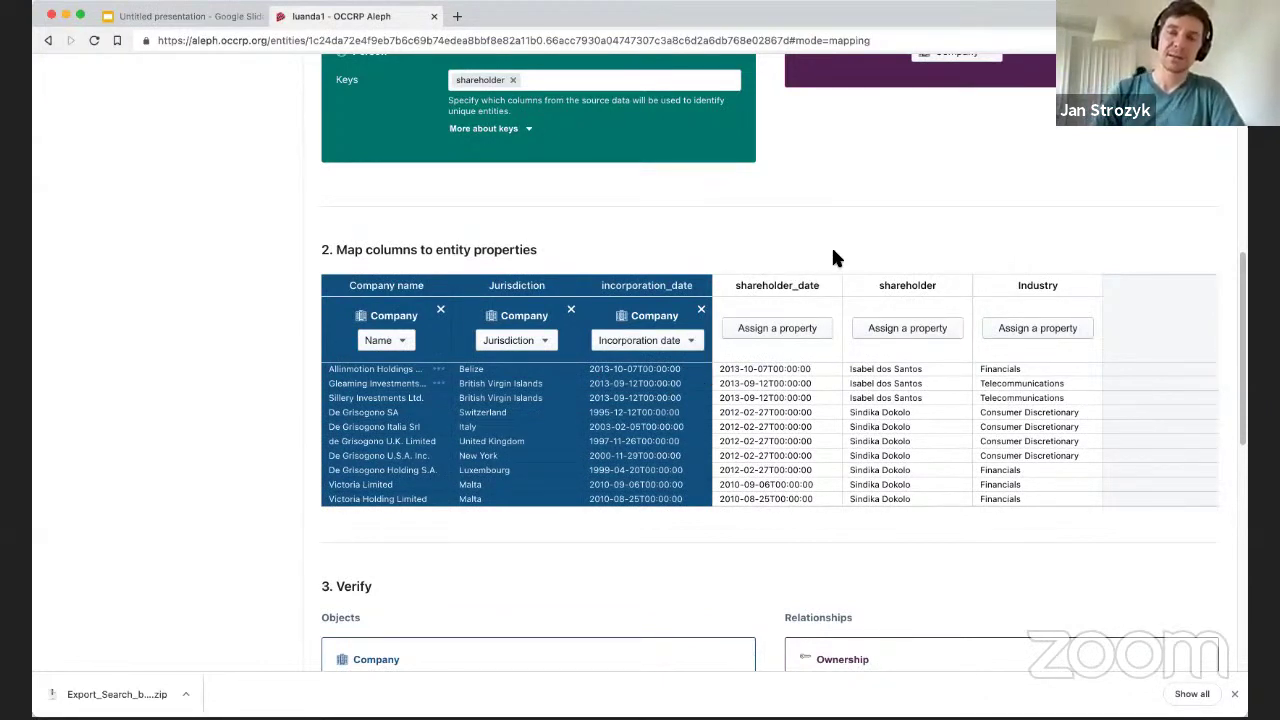
Map the shareholder column to the Person's Name property.
scroll(850, 455, up, 1)
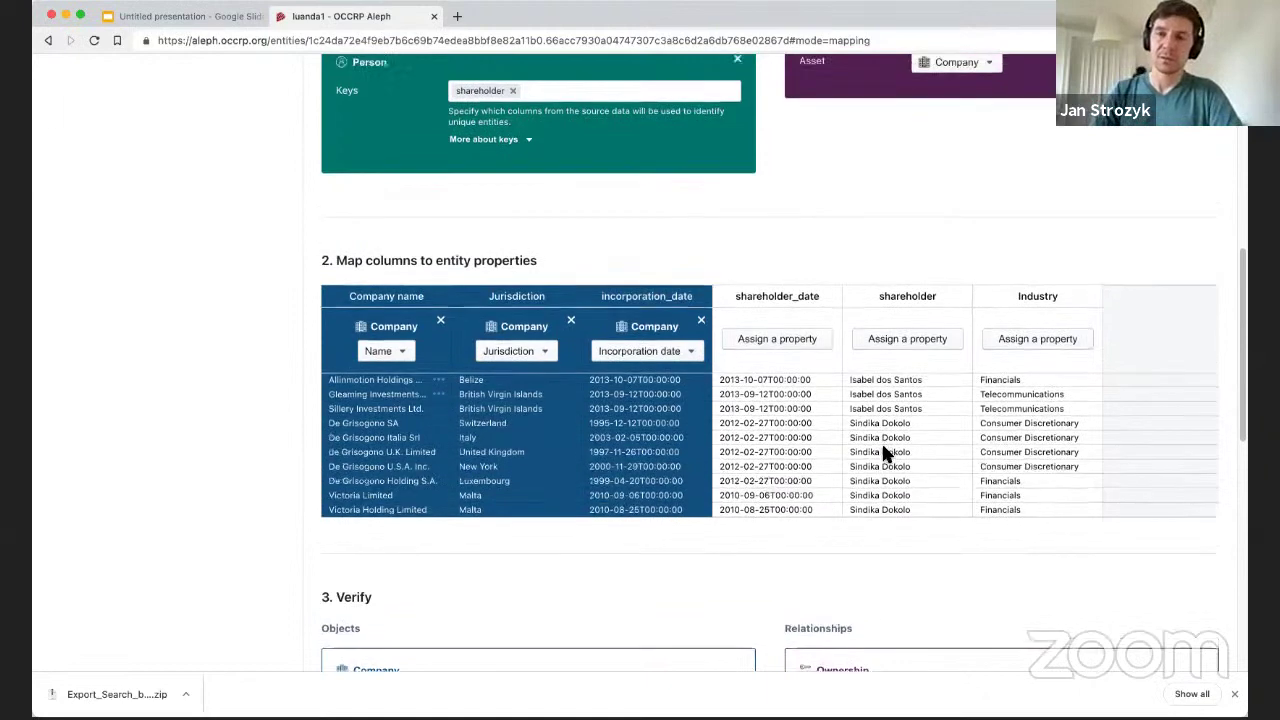
scroll(806, 337, down, 2)
scroll(810, 332, up, 3)
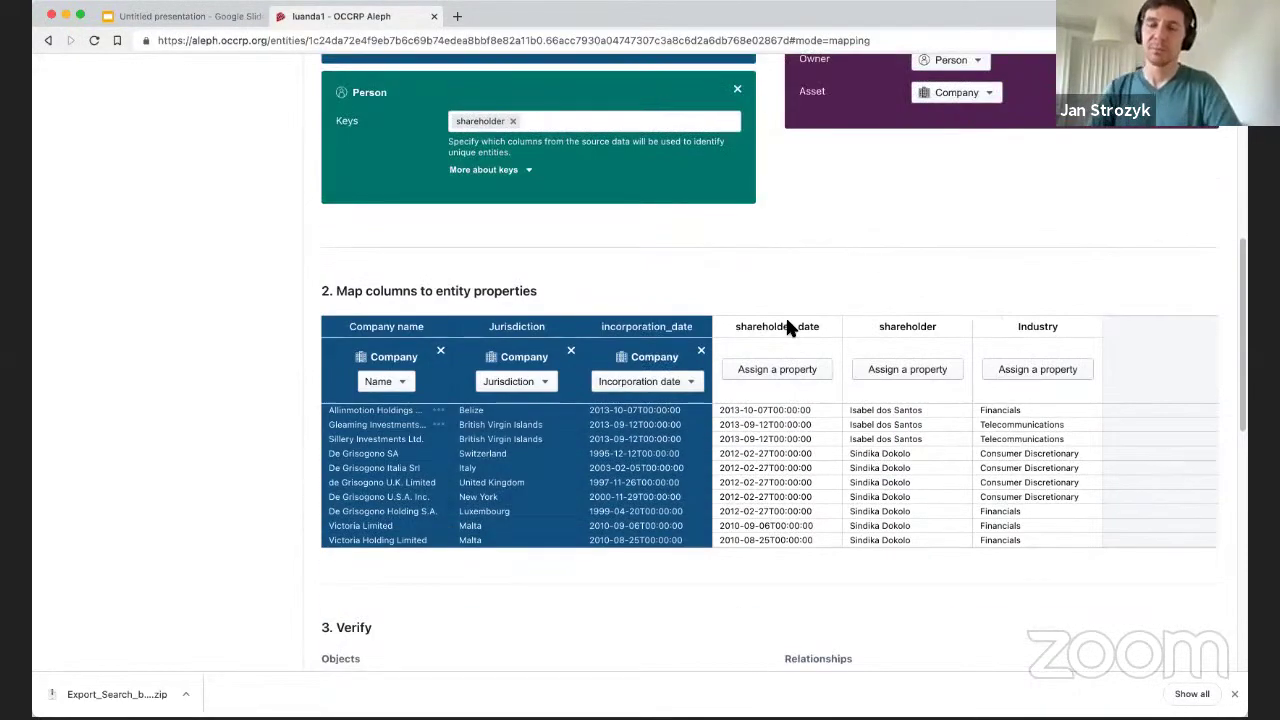
click(770, 370)
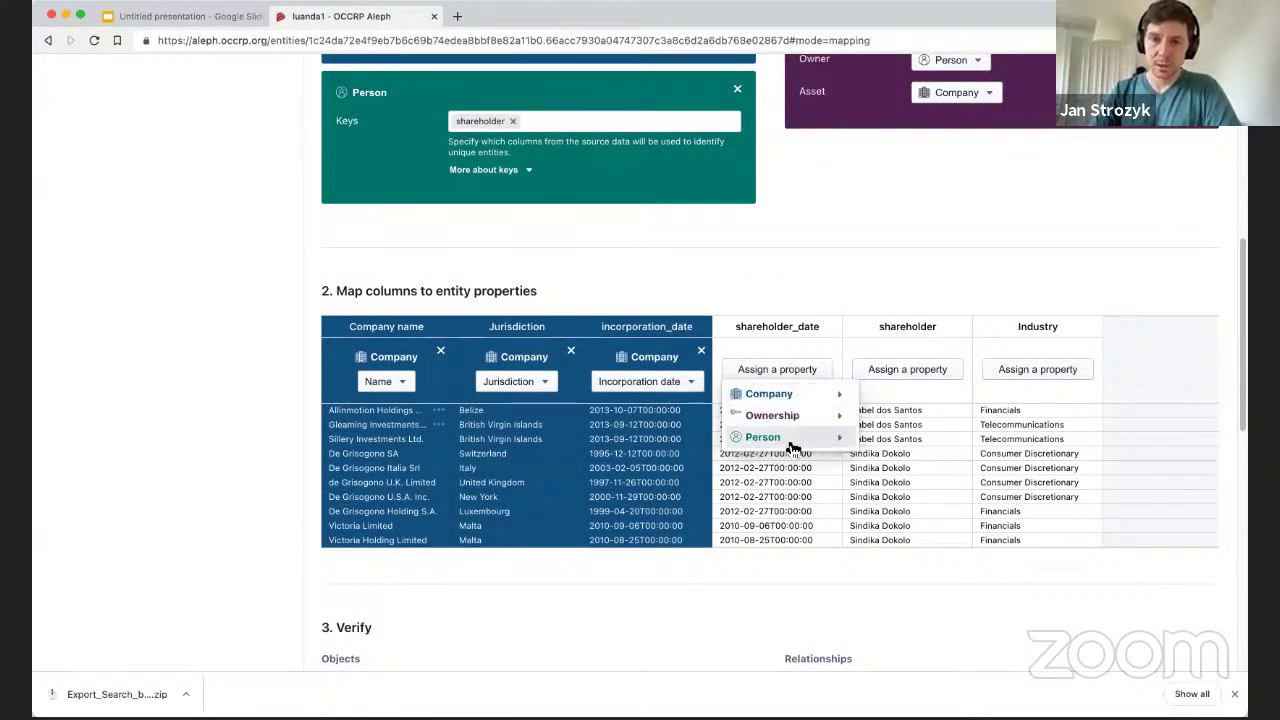
mouse_move(812, 445)
scroll(915, 538, down, 5)
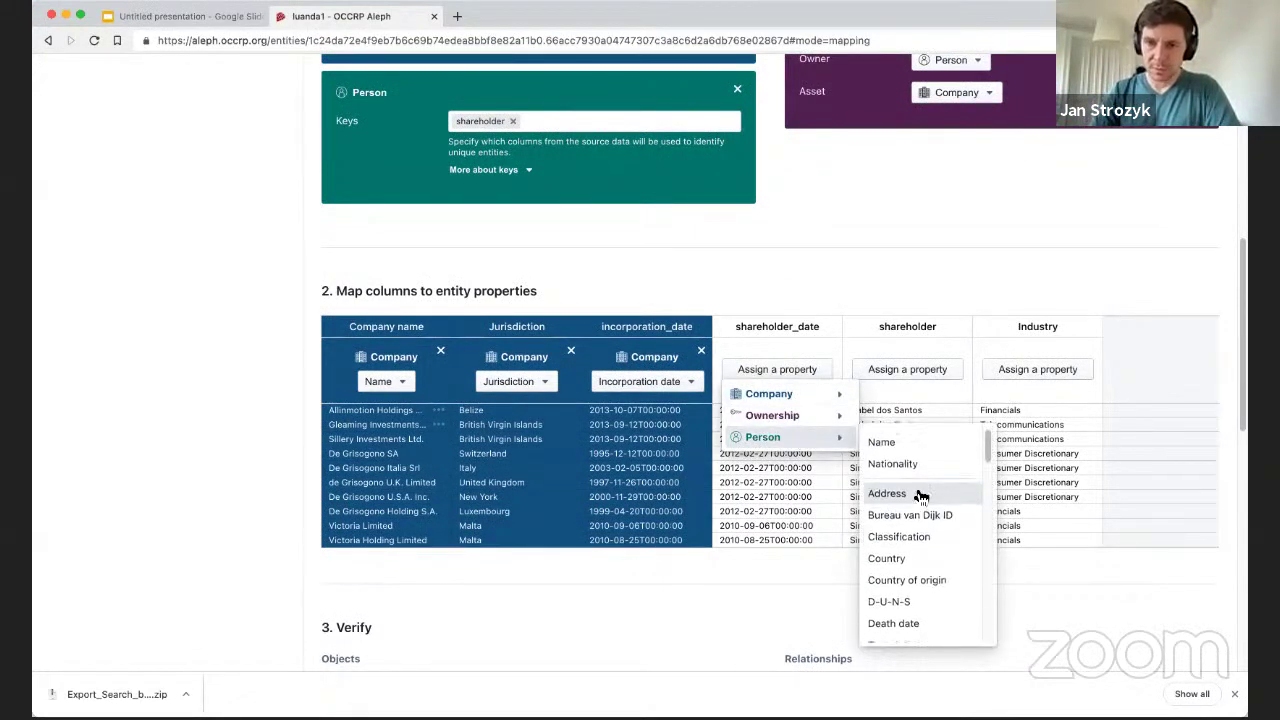
scroll(925, 528, up, 5)
scroll(925, 528, down, 3)
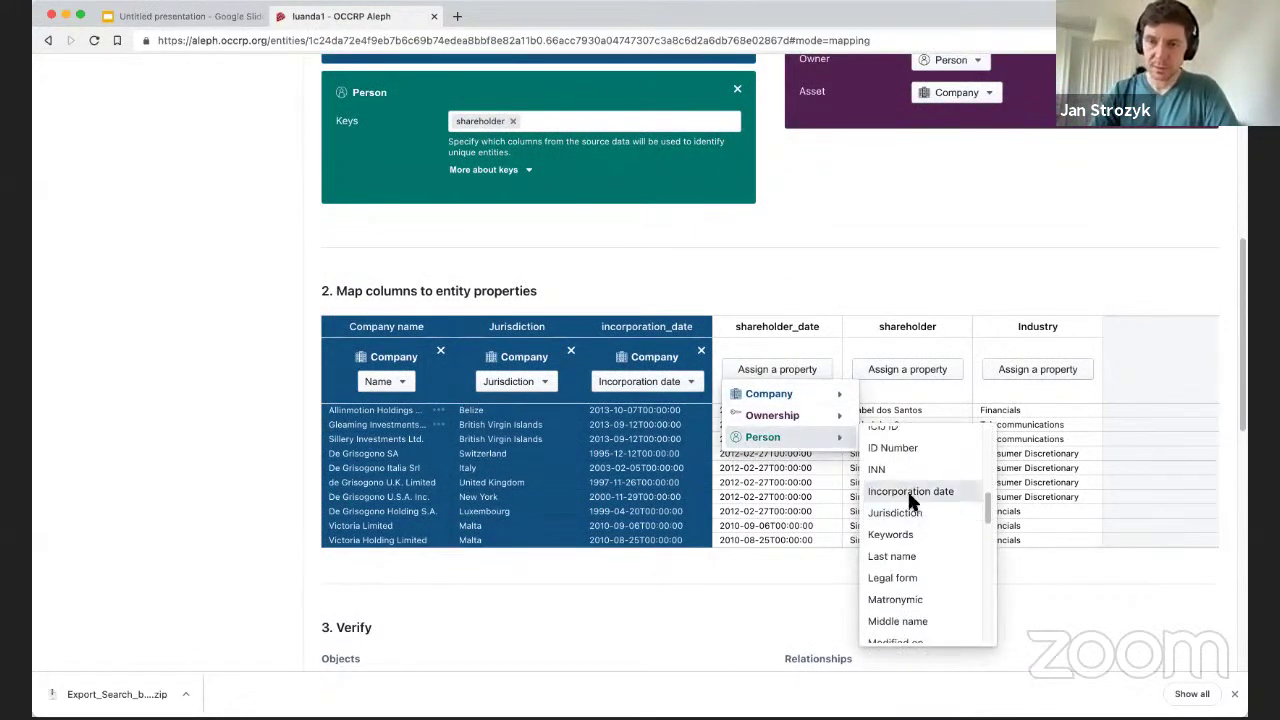
click(860, 277)
click(869, 372)
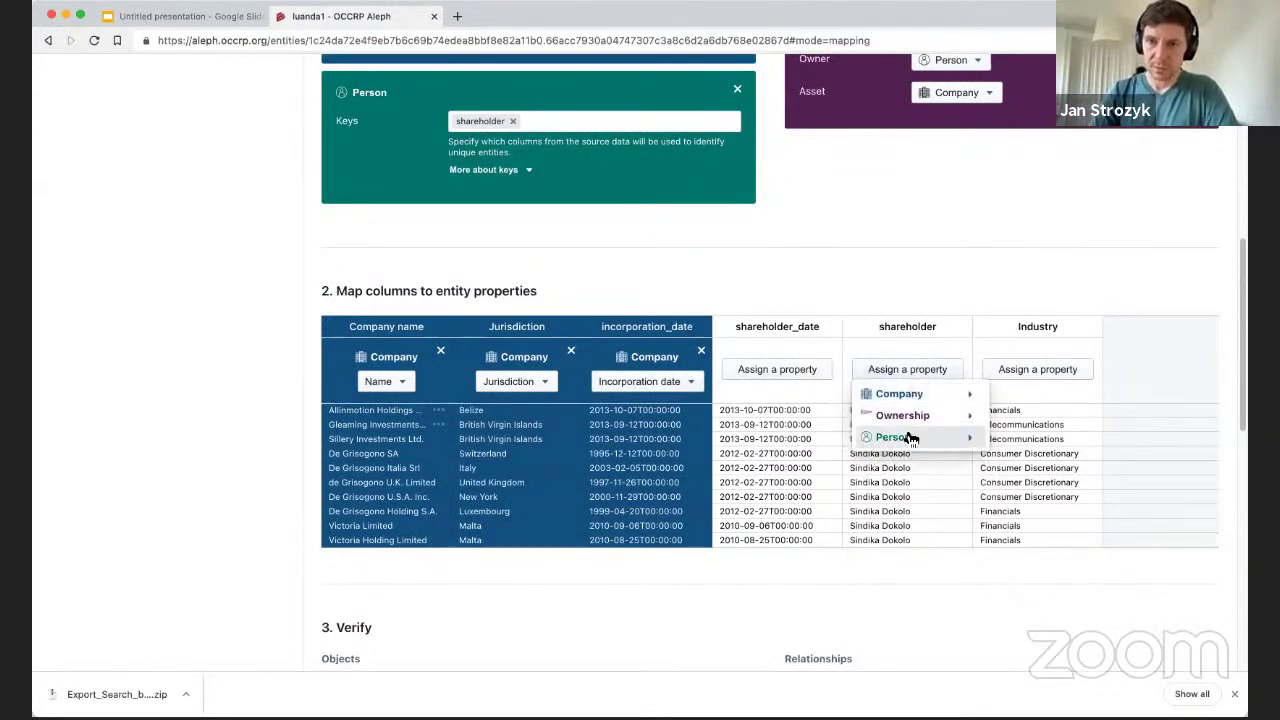
mouse_move(943, 434)
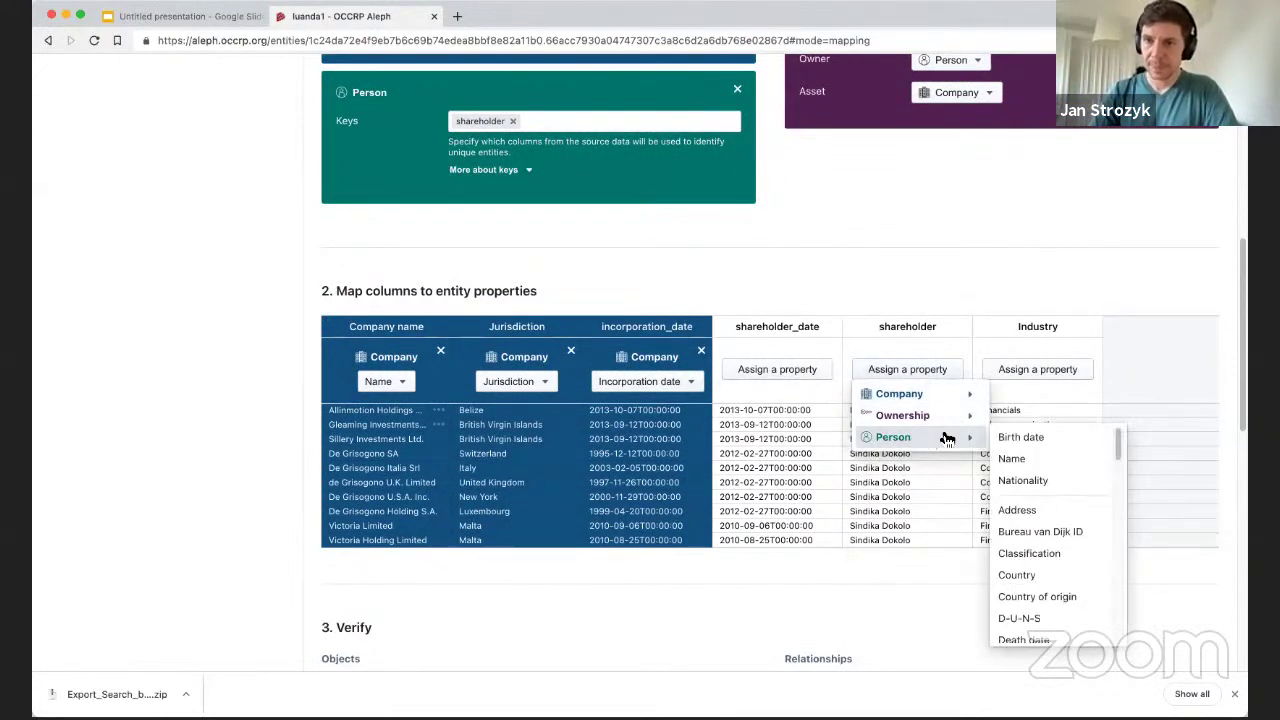
click(1022, 460)
Leave Industry unassigned and map shareholder_date to the Ownership's Start date.
click(1025, 368)
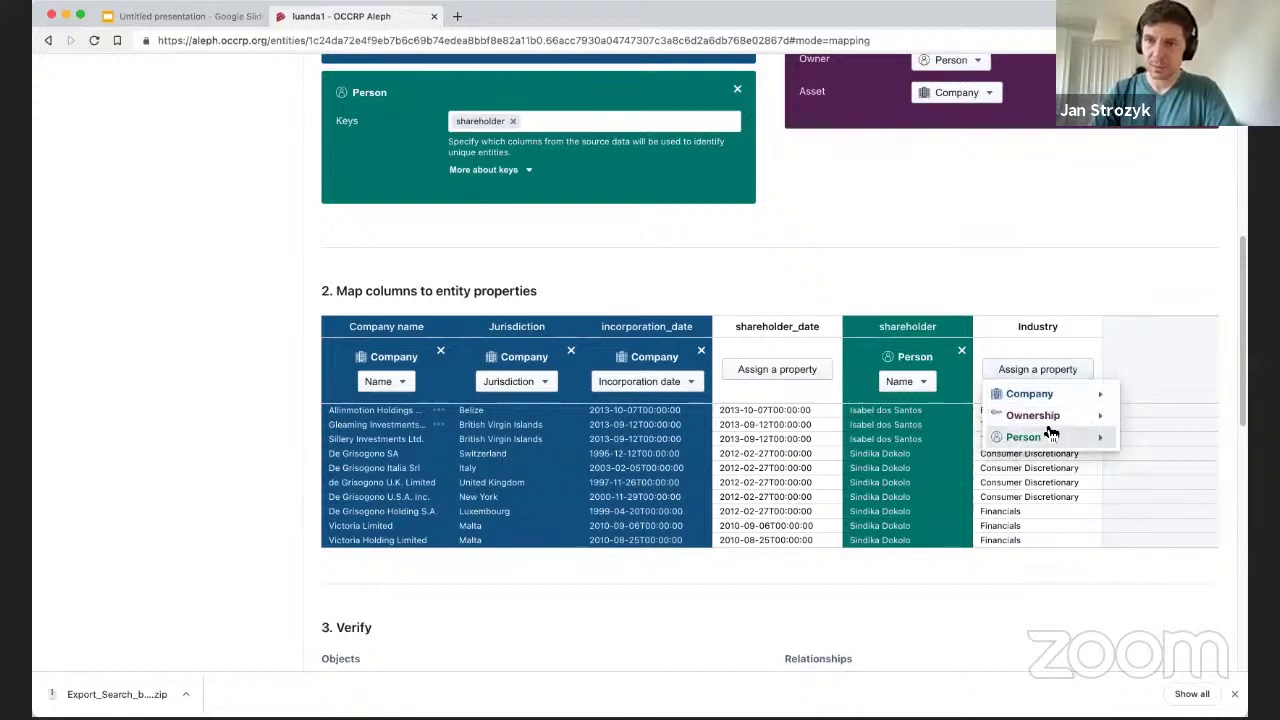
mouse_move(1060, 394)
click(1010, 196)
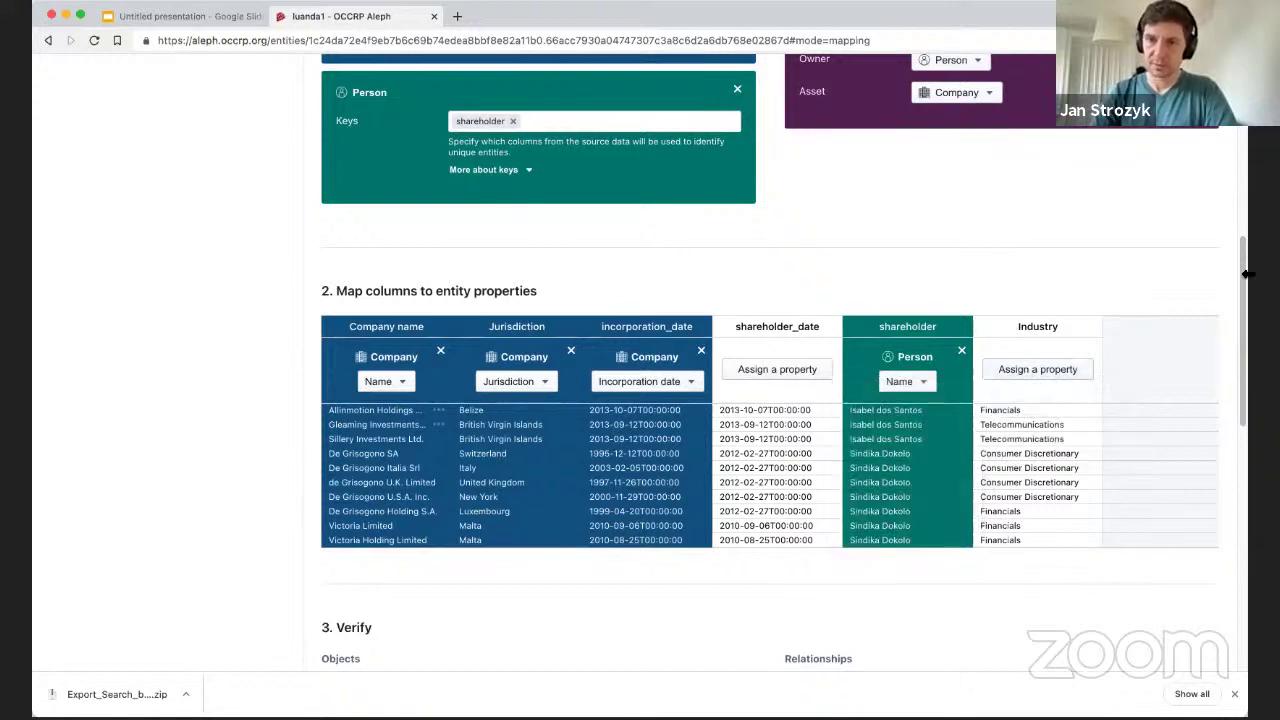
click(767, 368)
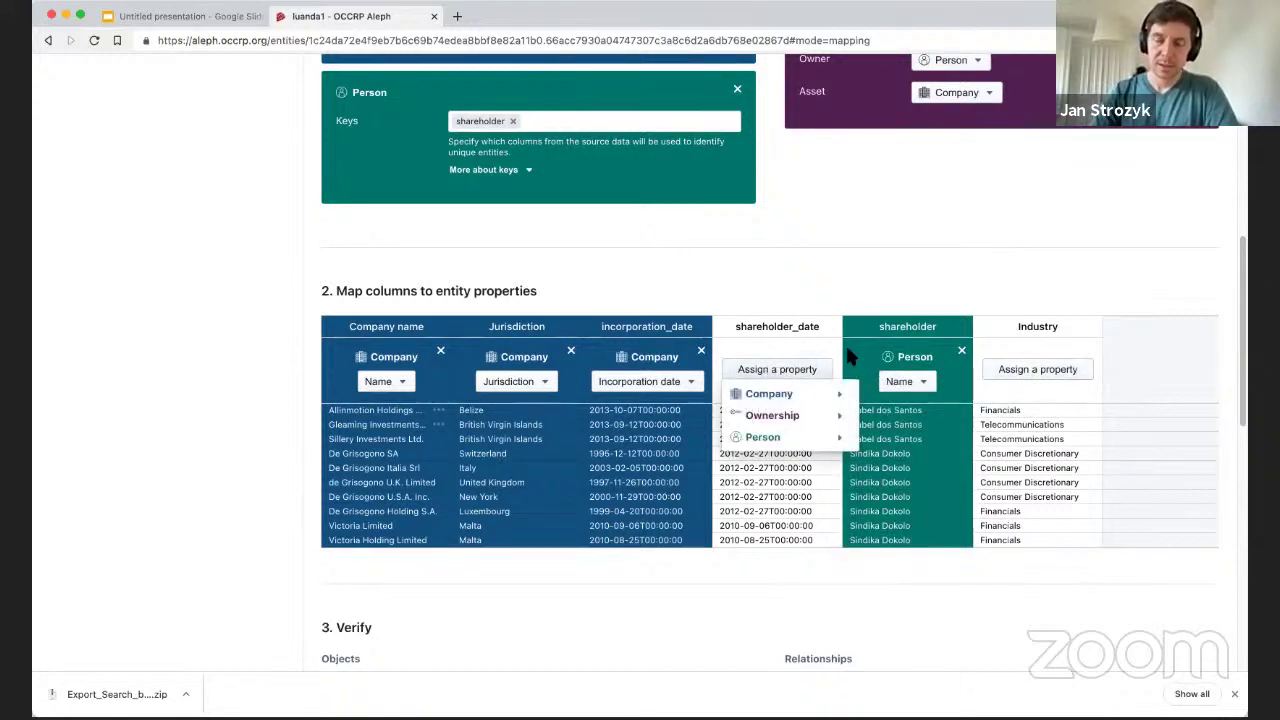
mouse_move(806, 418)
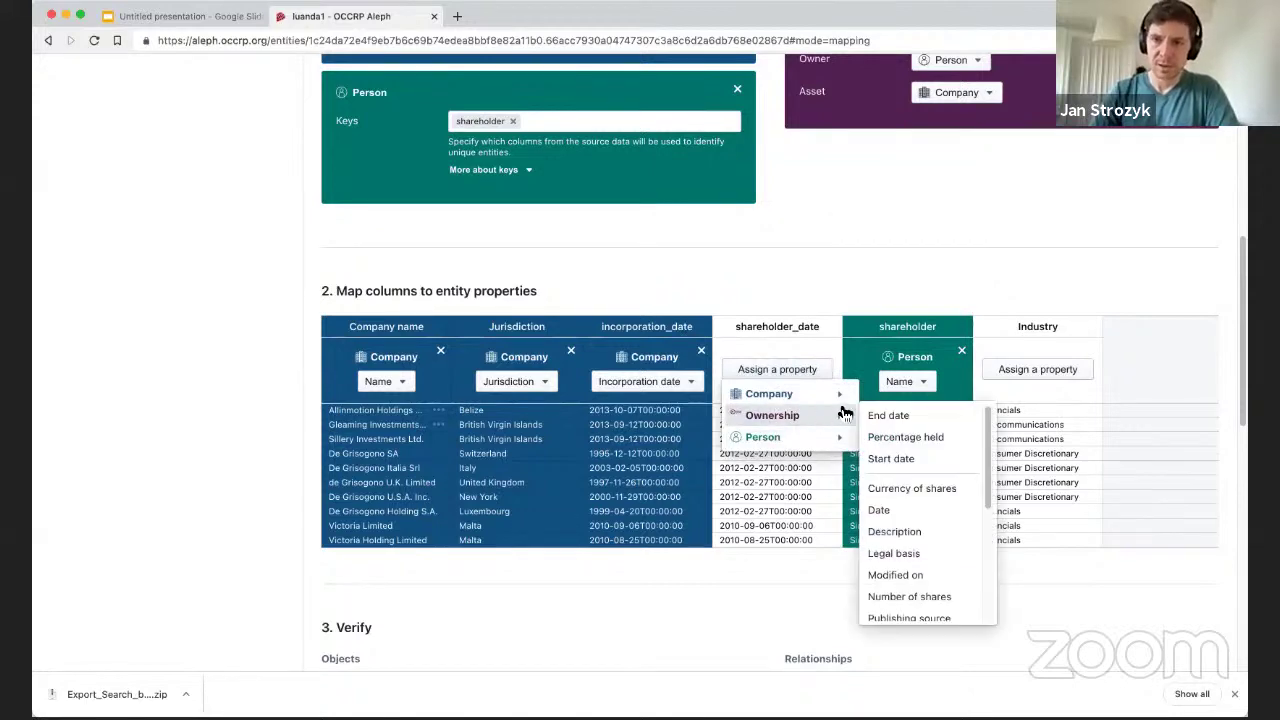
click(917, 458)
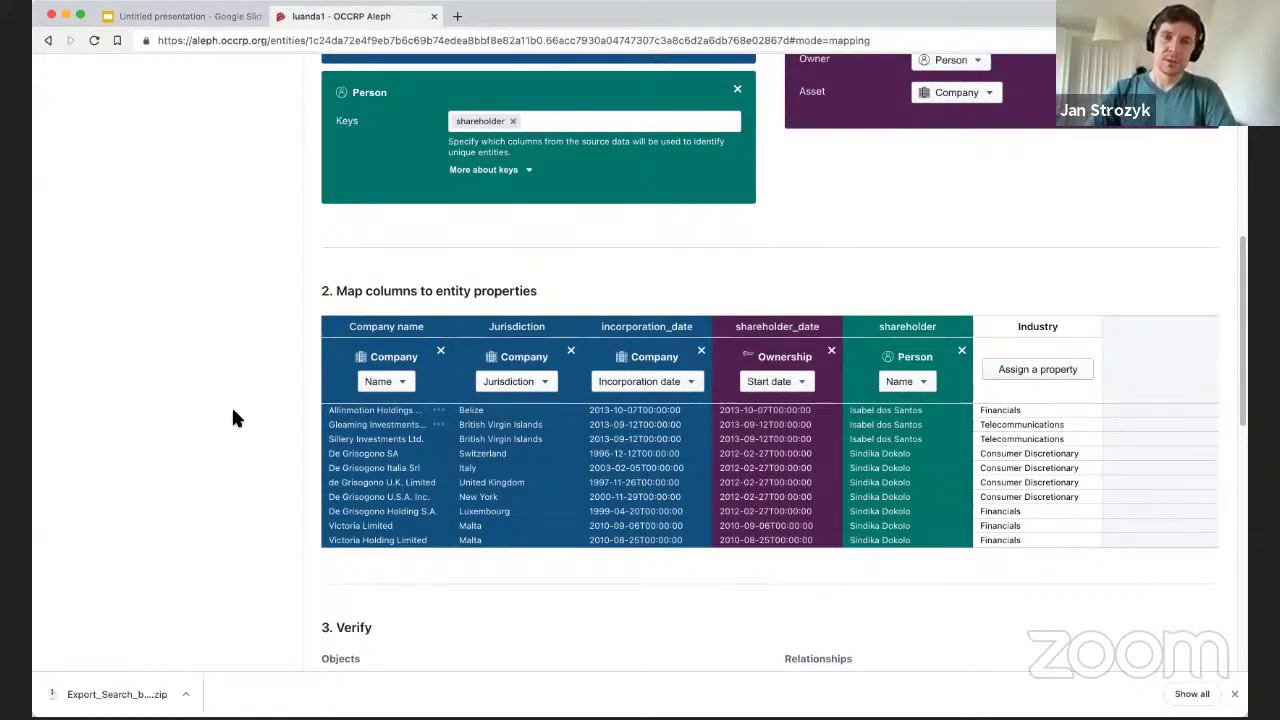
Give the Person entity a fixed Country value of Angola.
scroll(232, 400, down, 6)
scroll(590, 370, up, 2)
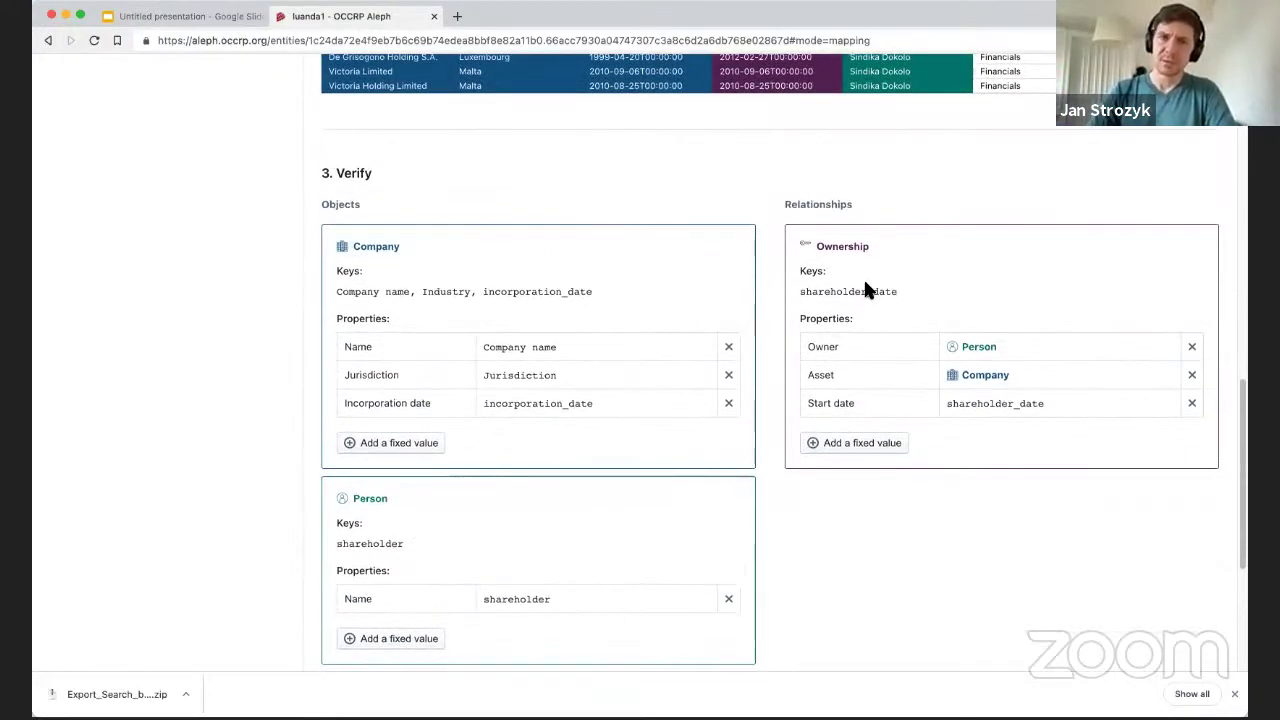
scroll(646, 346, down, 2)
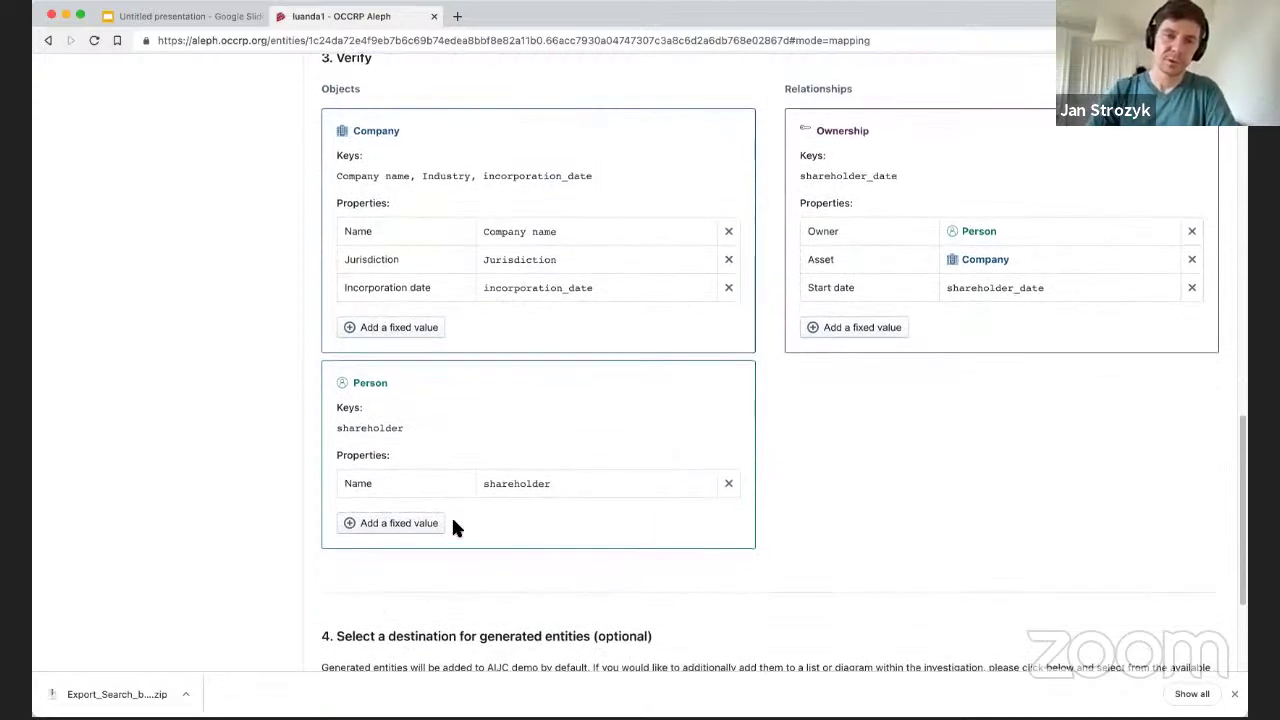
click(407, 526)
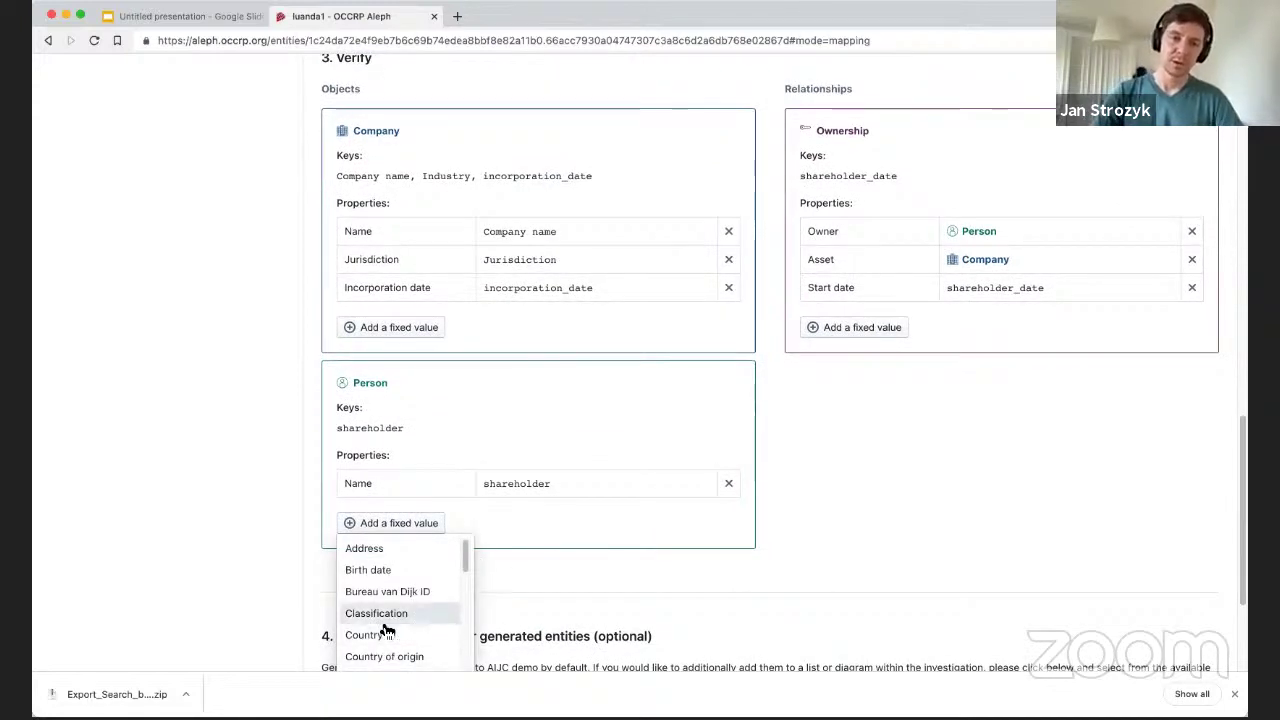
click(383, 637)
click(540, 514)
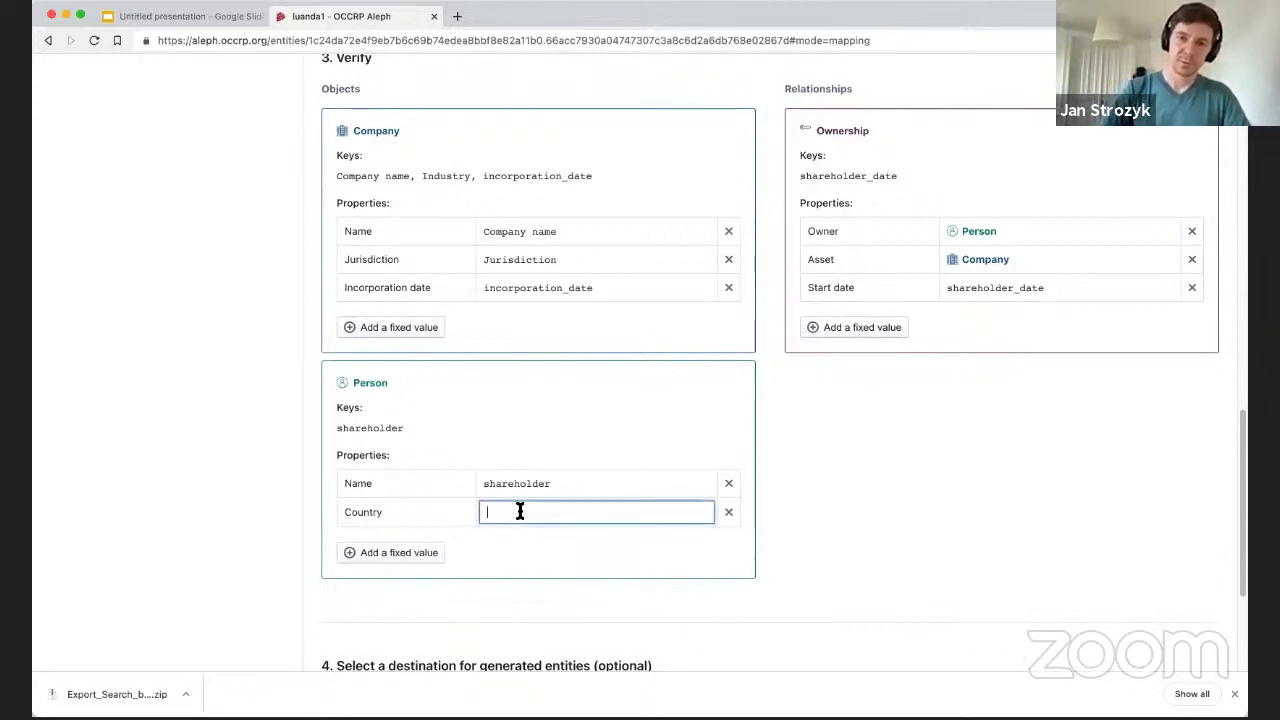
text(Angola)
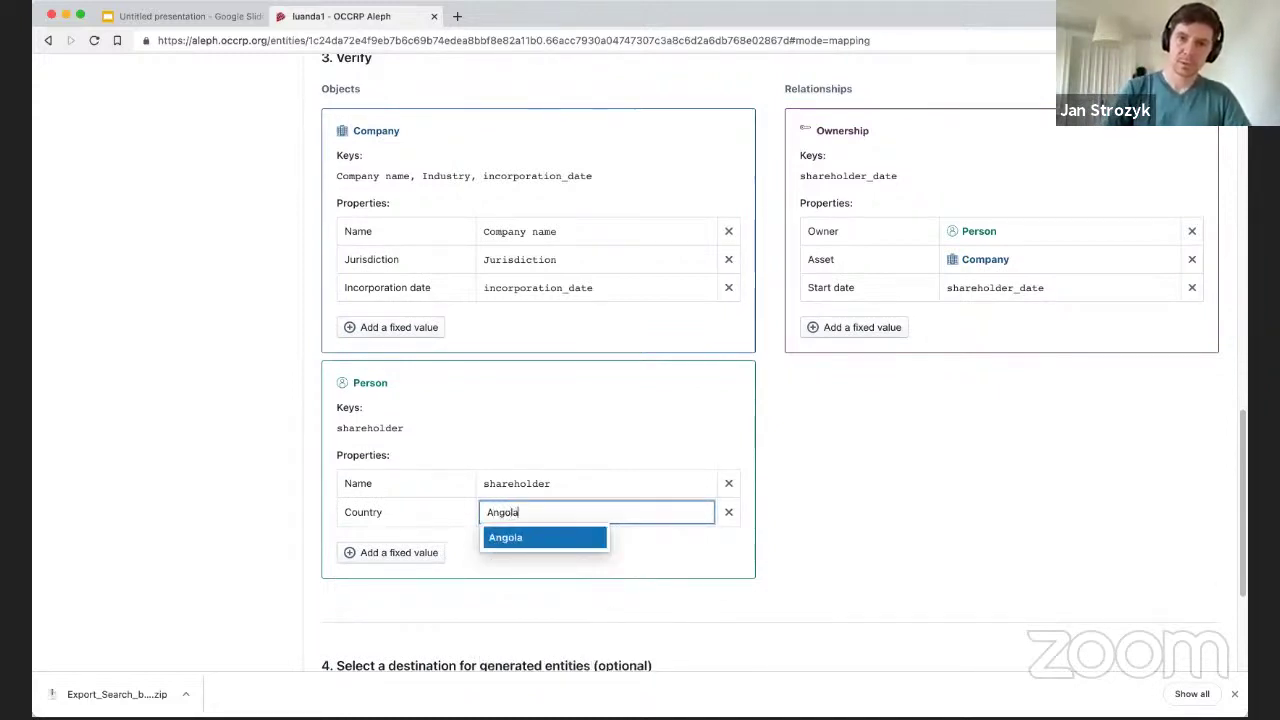
click(517, 537)
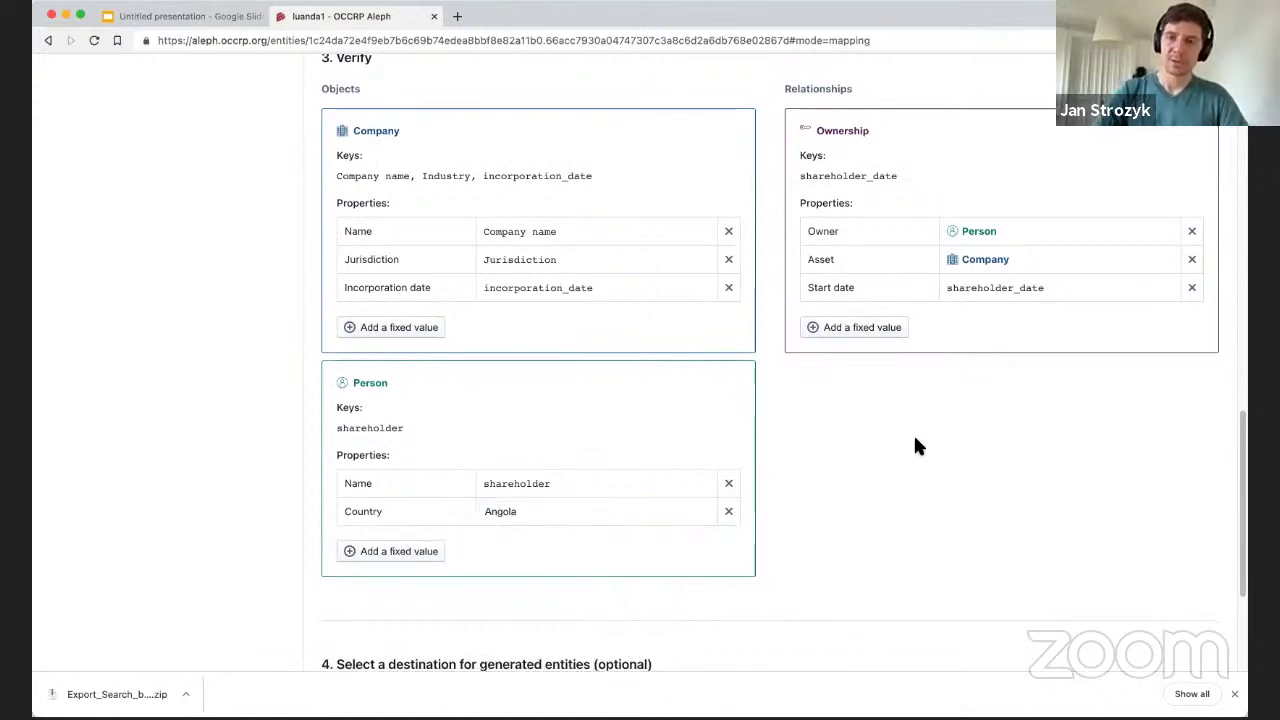
scroll(887, 420, down, 5)
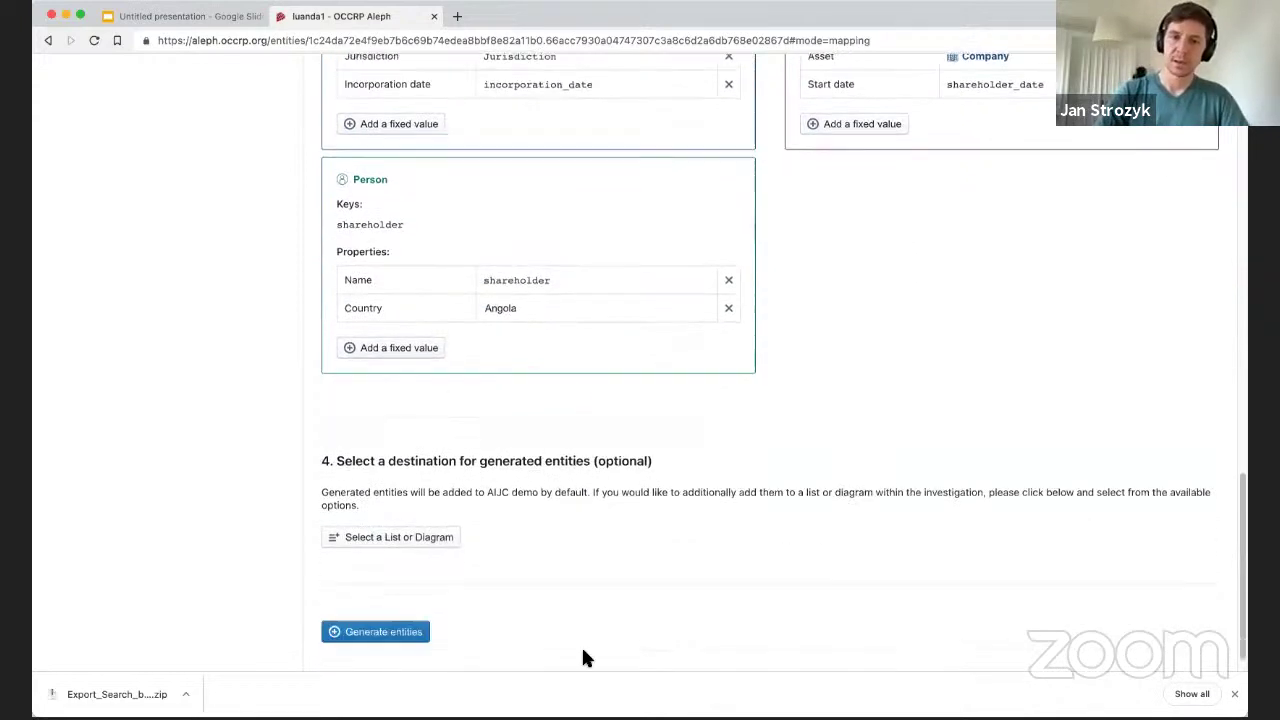
Generate entities from the luandaleaks mapping and confirm.
click(370, 618)
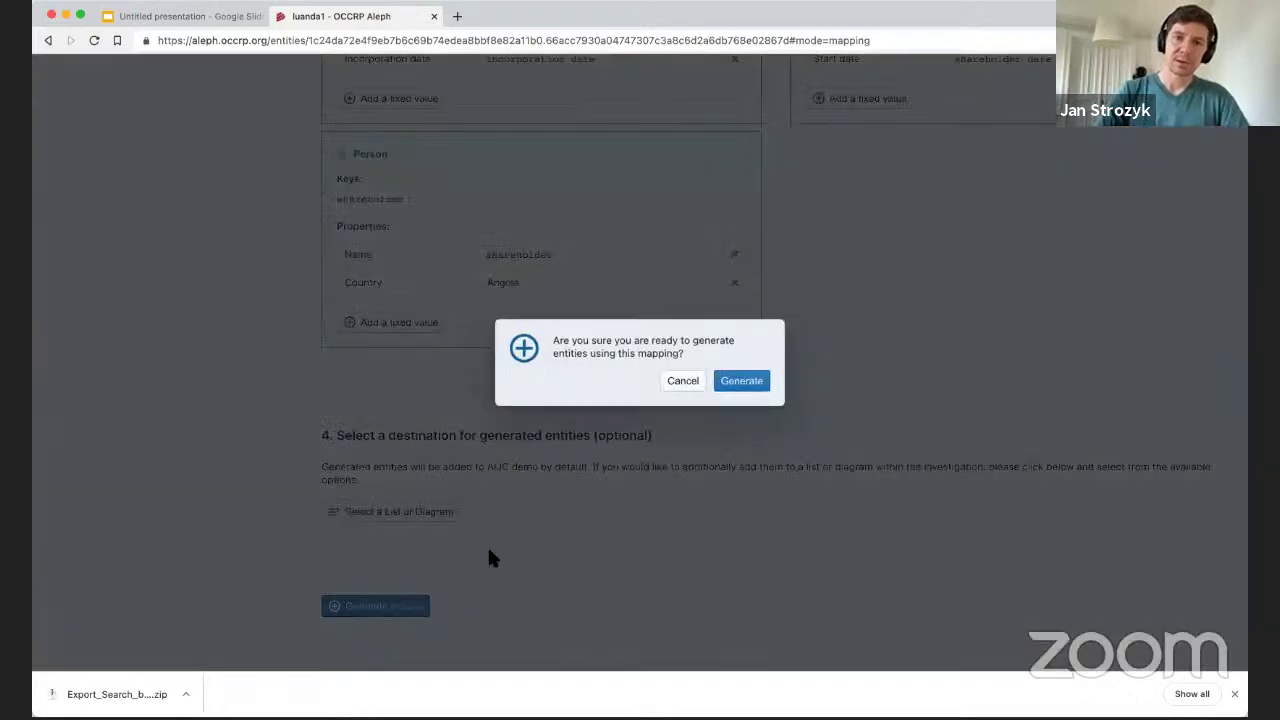
click(748, 382)
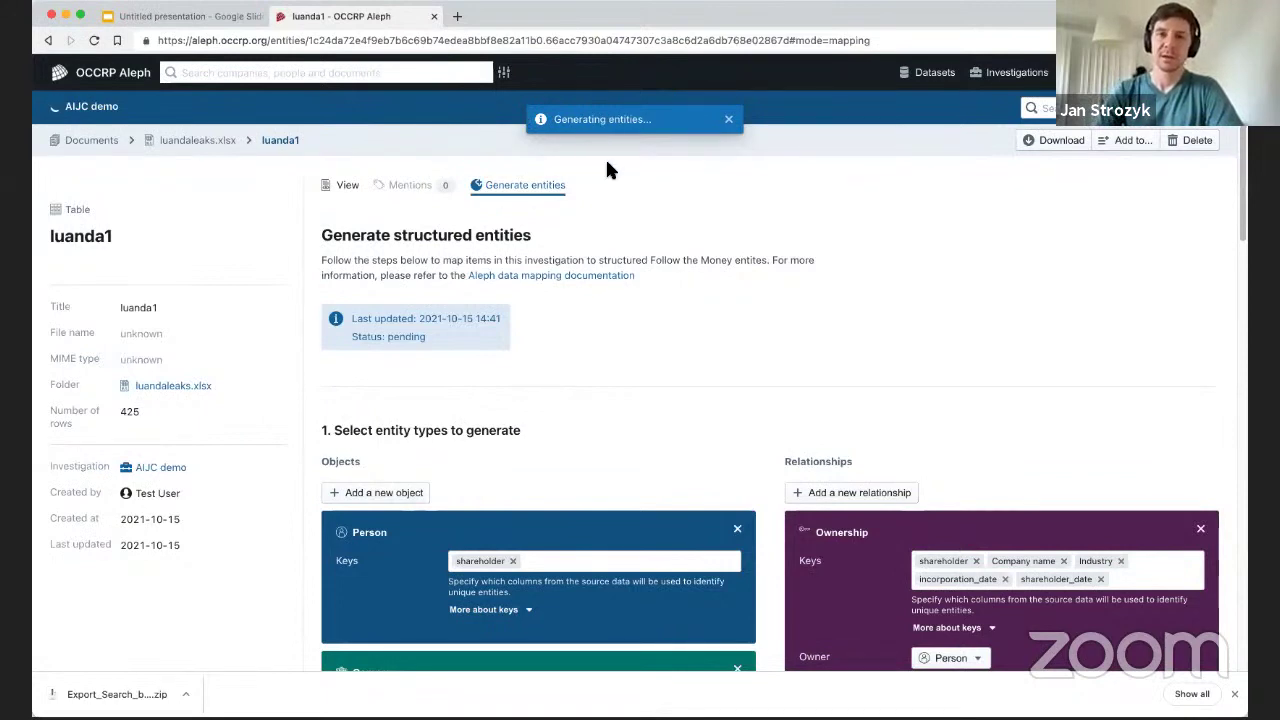
scroll(681, 285, down, 5)
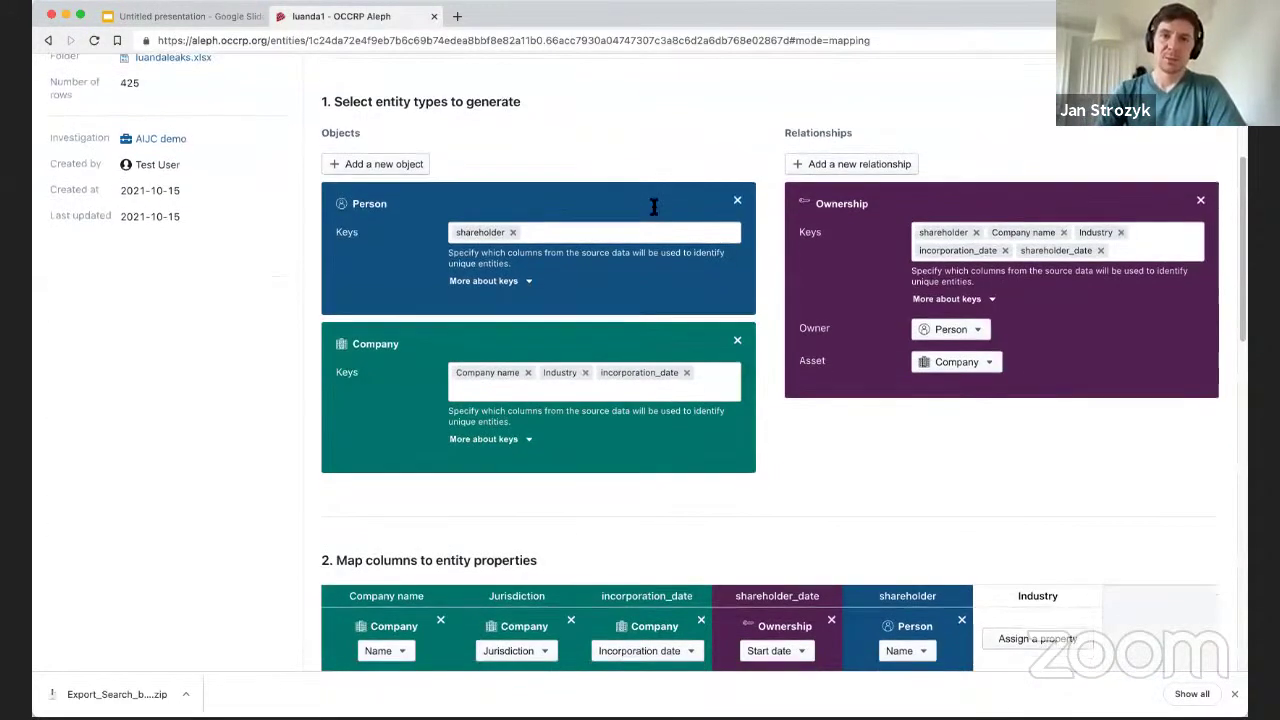
scroll(783, 376, down, 3)
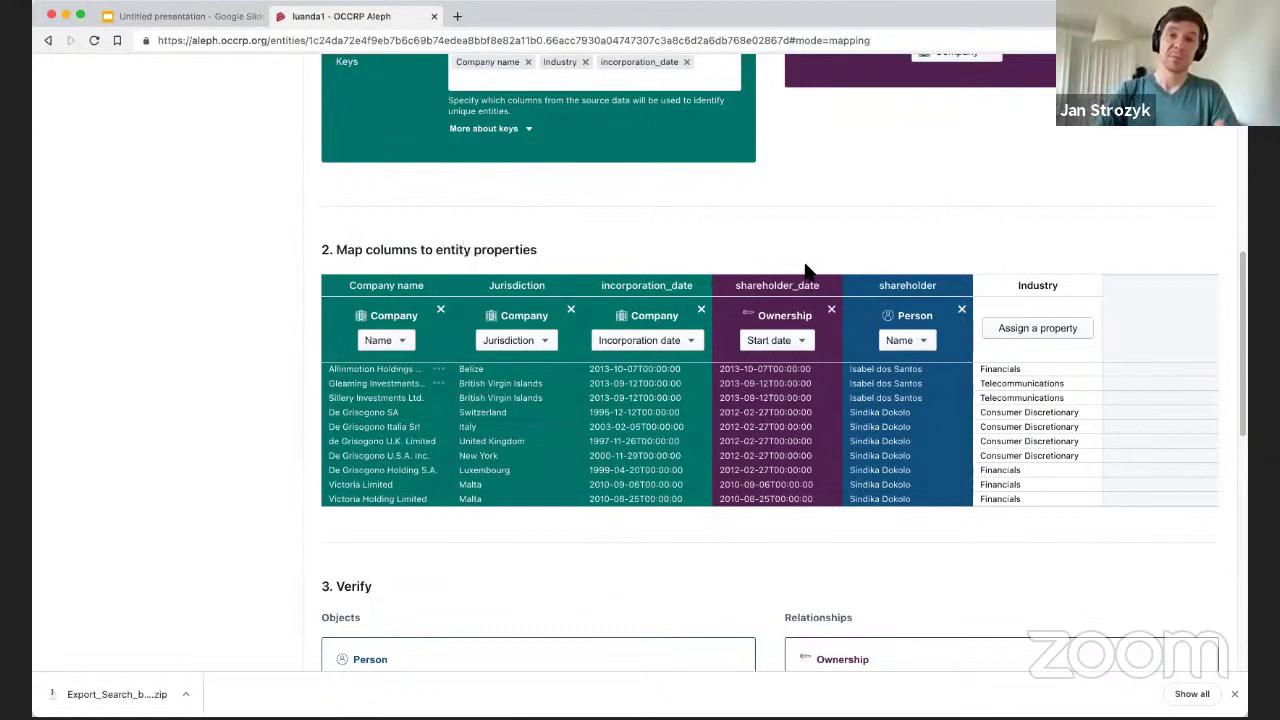
scroll(805, 270, up, 10)
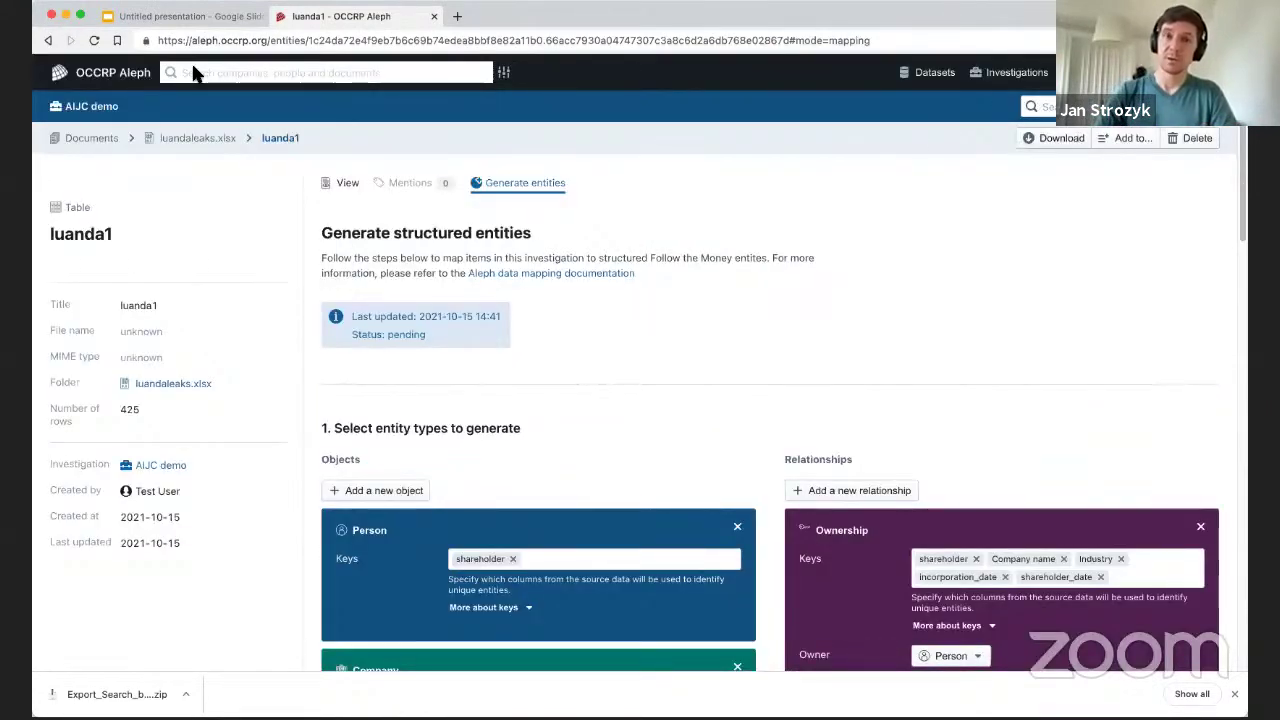
scroll(509, 280, down, 8)
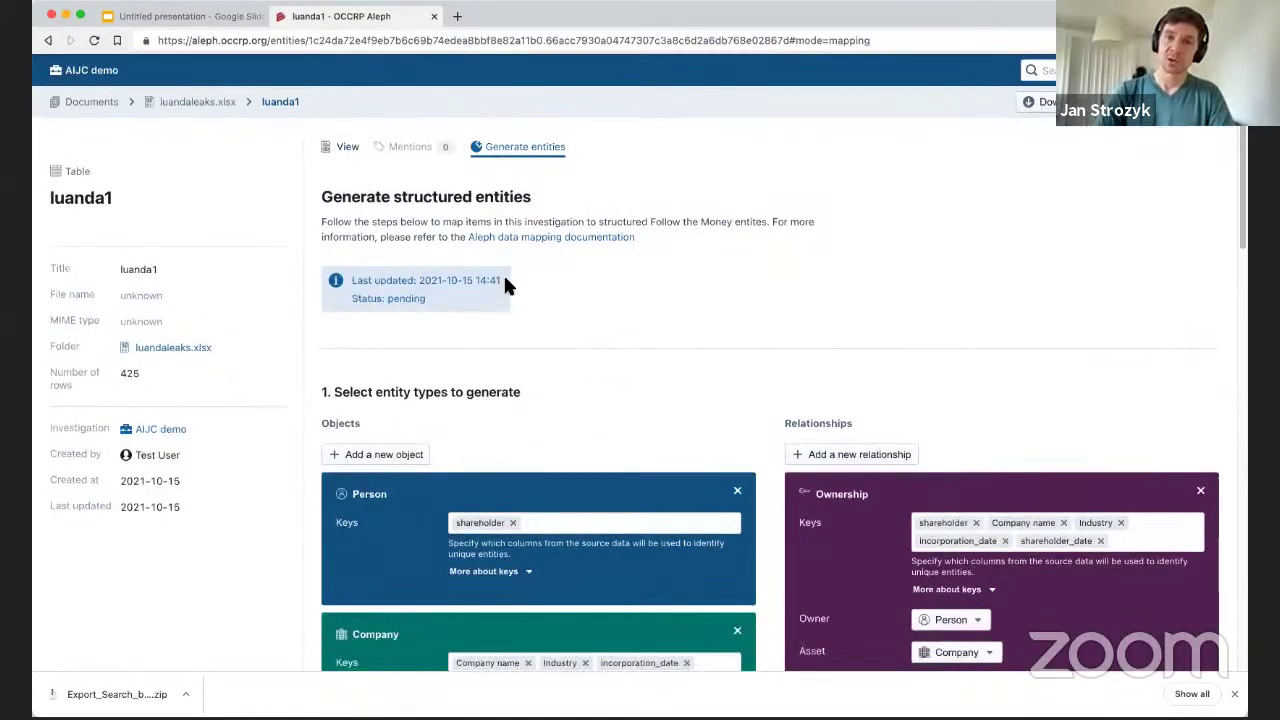
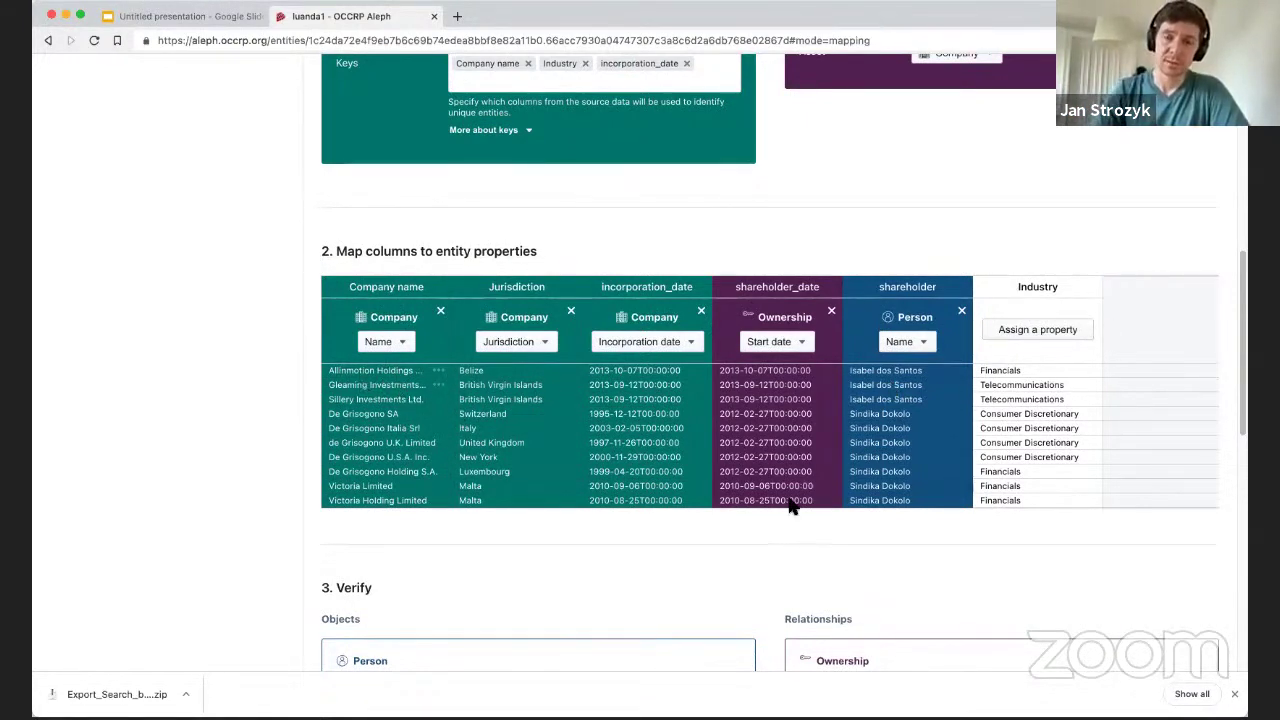
Return to the AIJC demo investigation's documents list.
scroll(700, 460, up, 2)
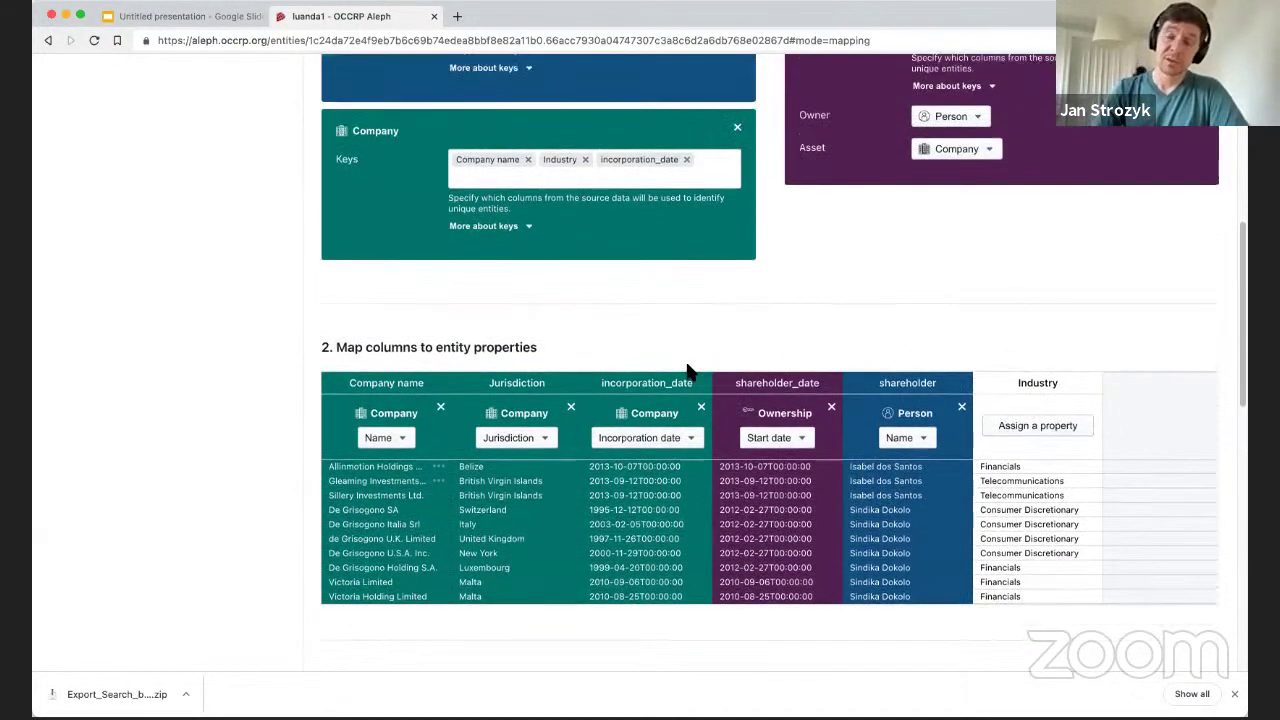
scroll(497, 370, up, 10)
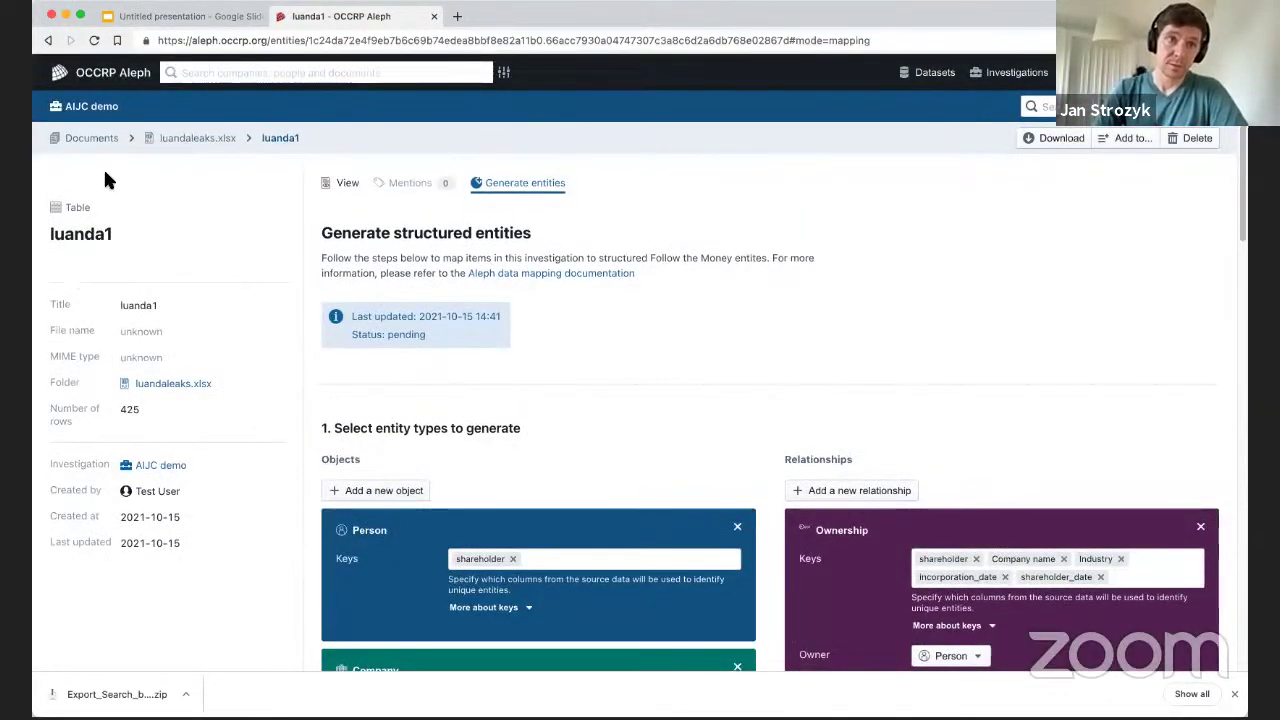
scroll(470, 320, down, 15)
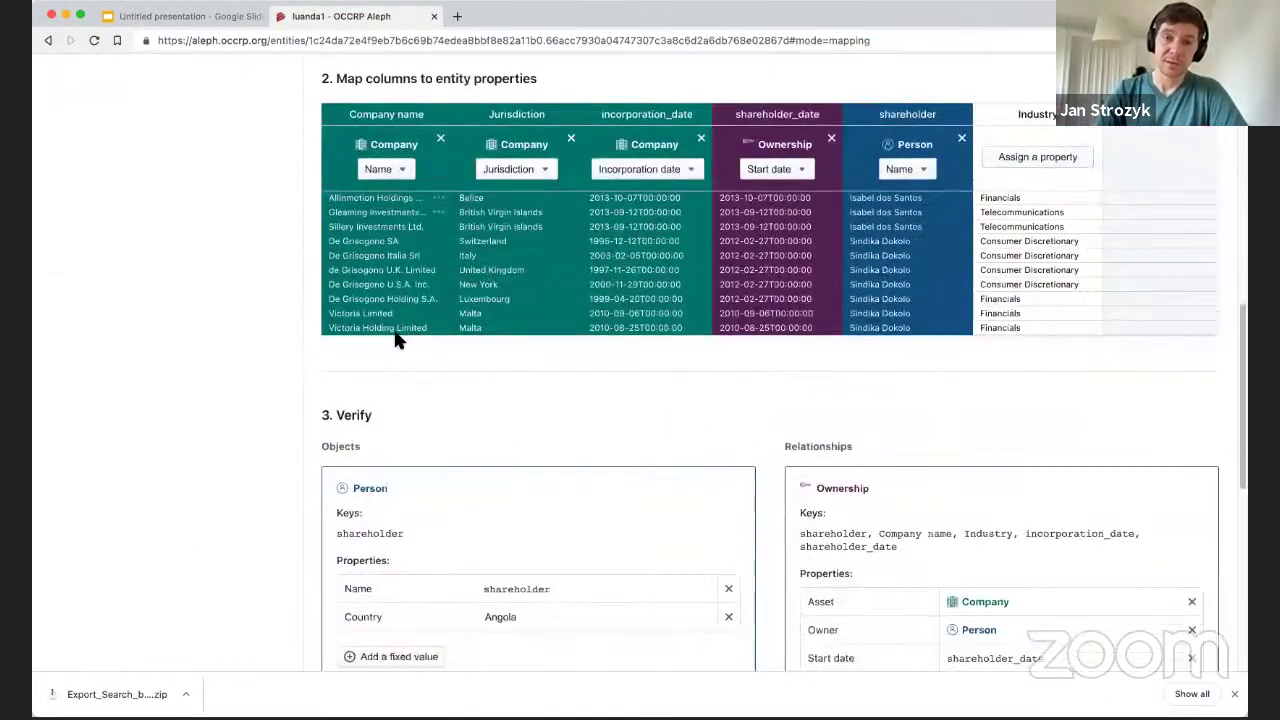
scroll(665, 313, down, 5)
scroll(420, 258, up, 15)
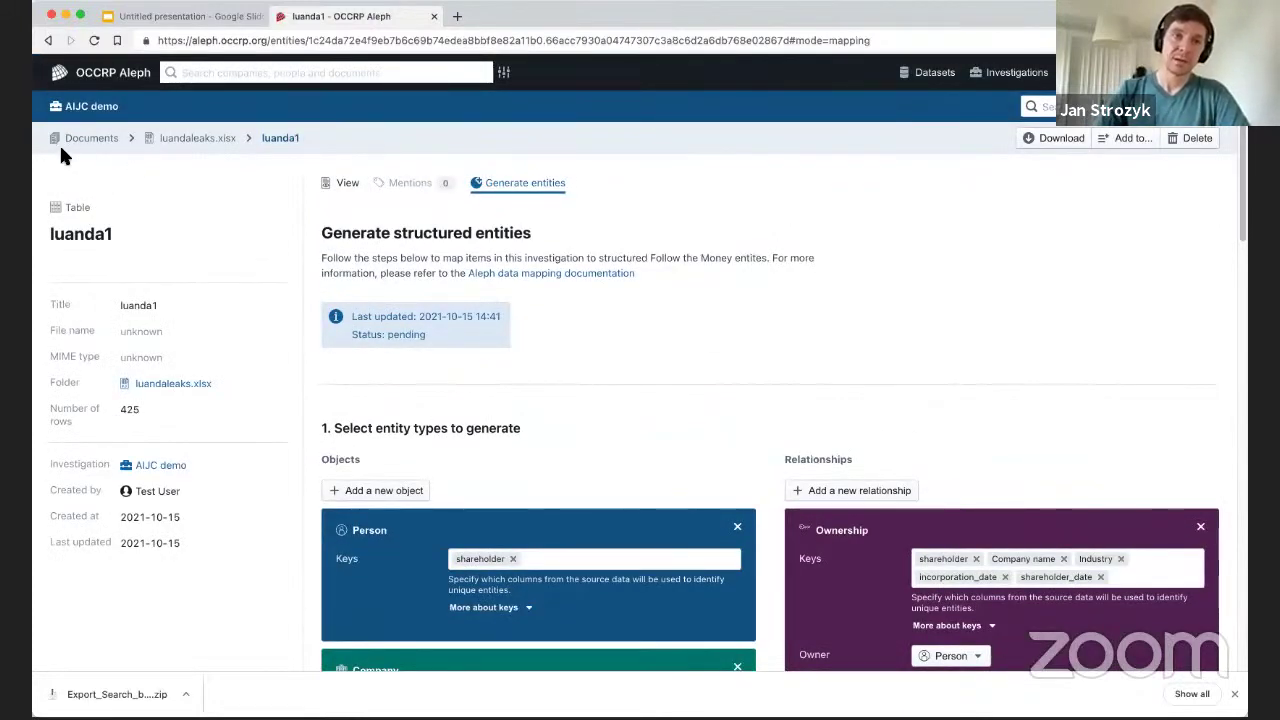
click(89, 139)
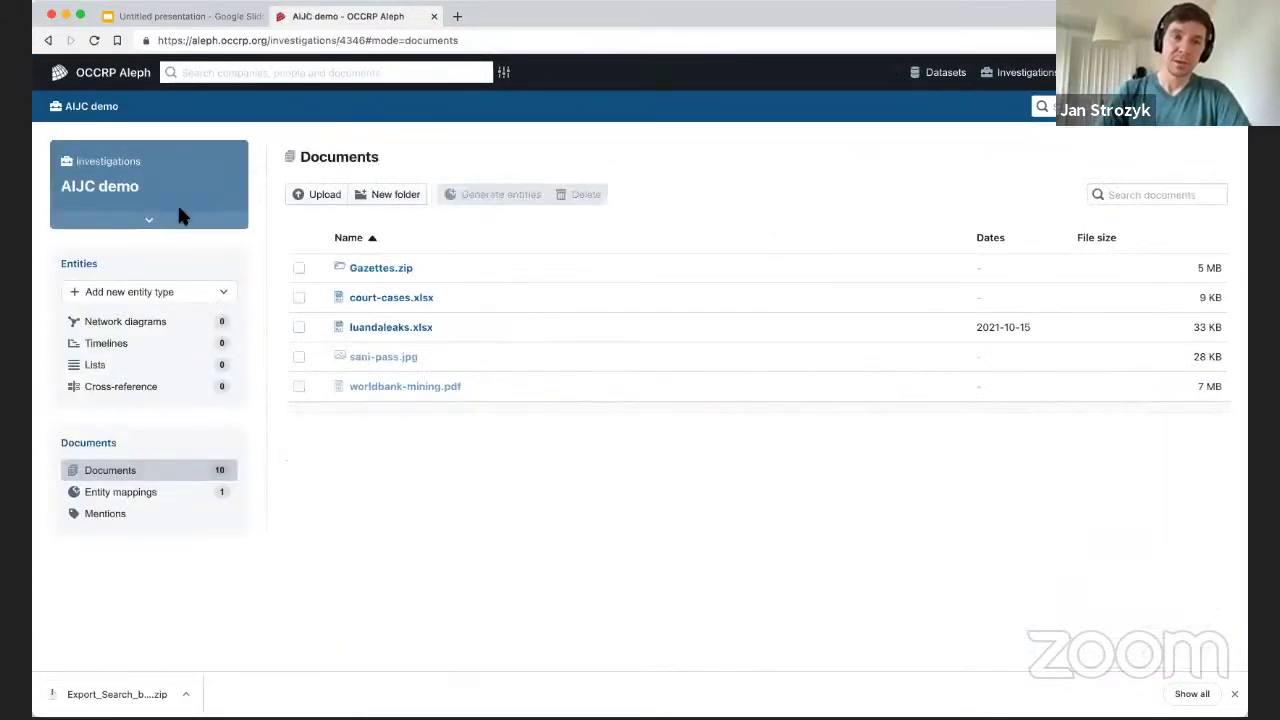
Add the Company entity type, then view Mentions with dates, 1k names and 2 e-mails.
click(224, 292)
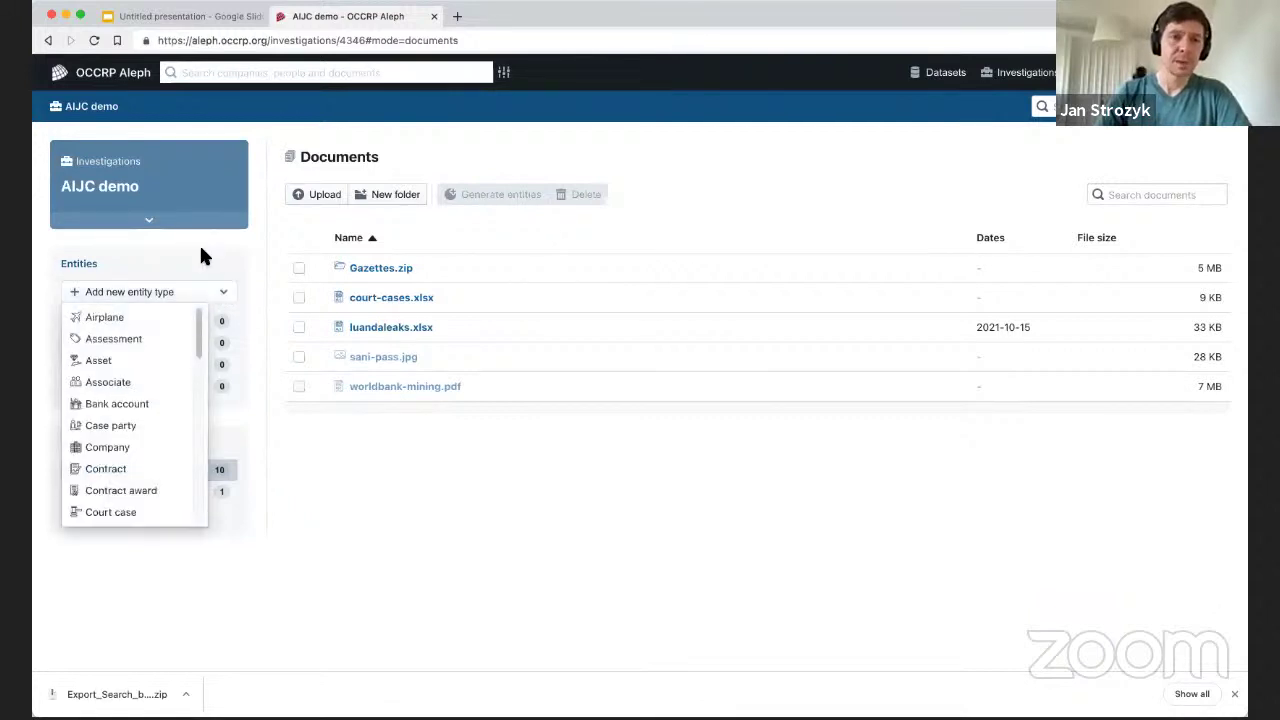
drag(202, 327, 203, 344)
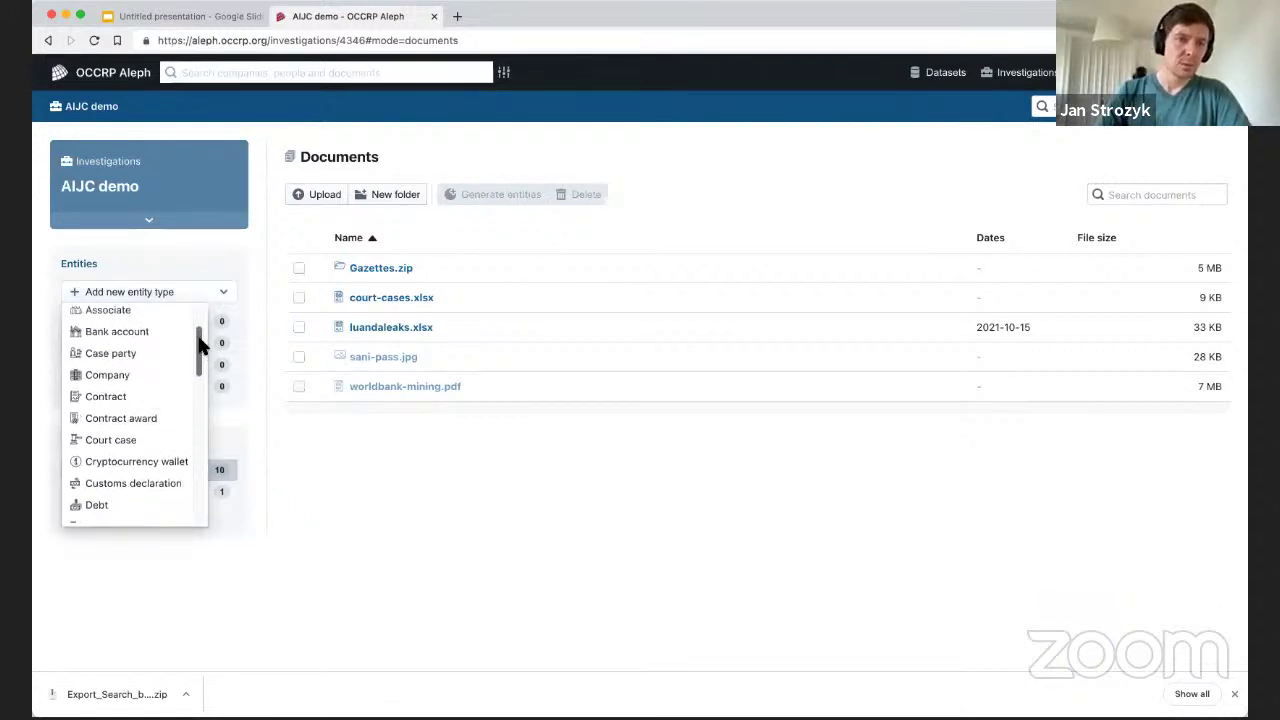
click(134, 377)
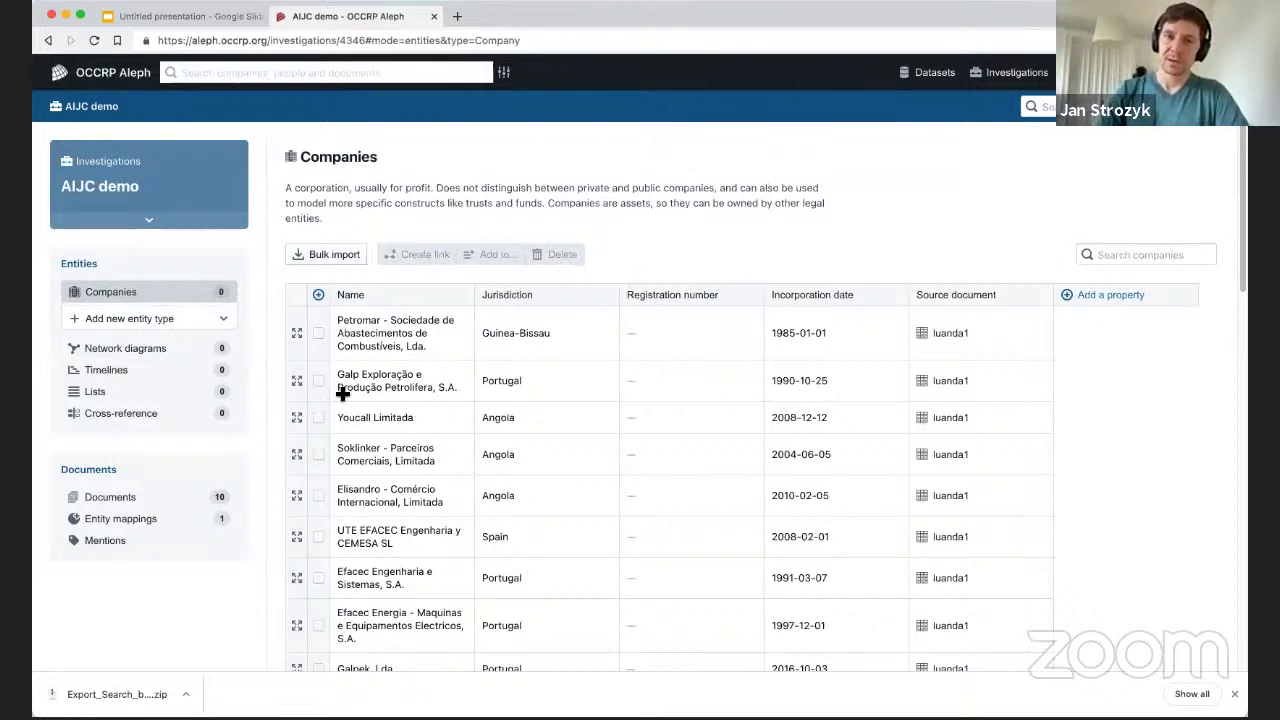
scroll(575, 400, down, 1)
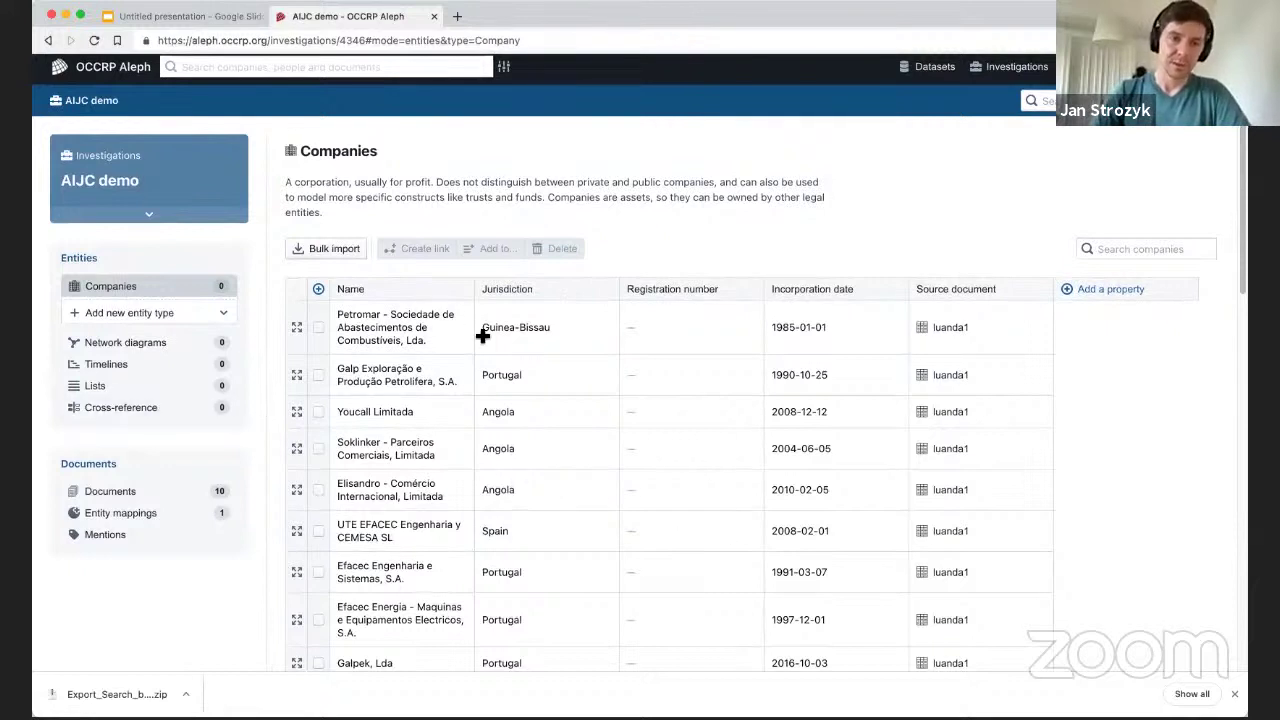
click(100, 538)
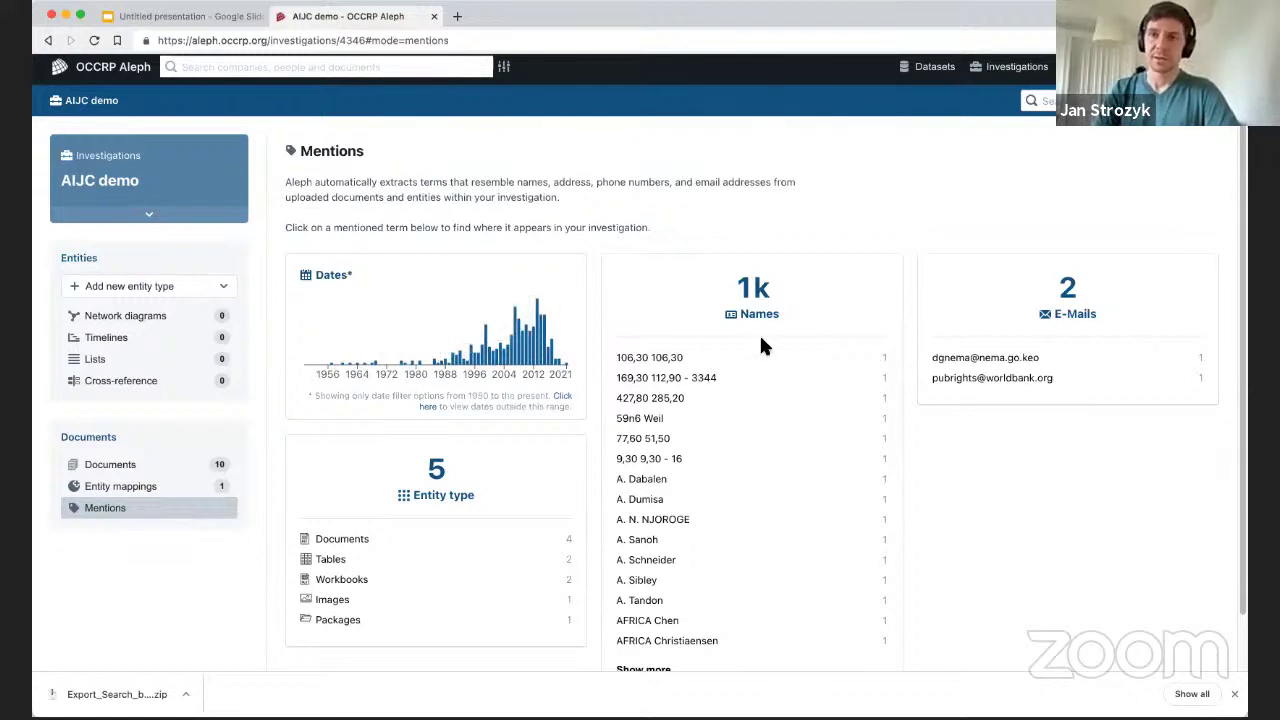
scroll(900, 470, down, 1)
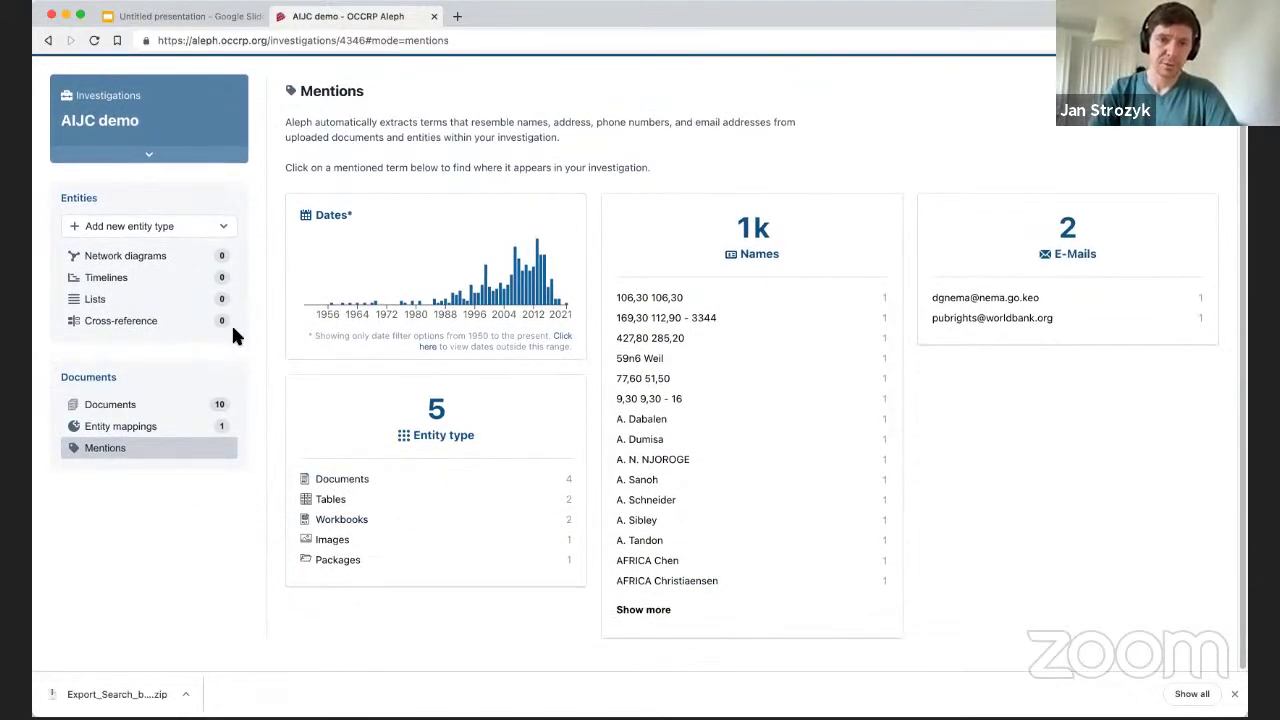
click(94, 41)
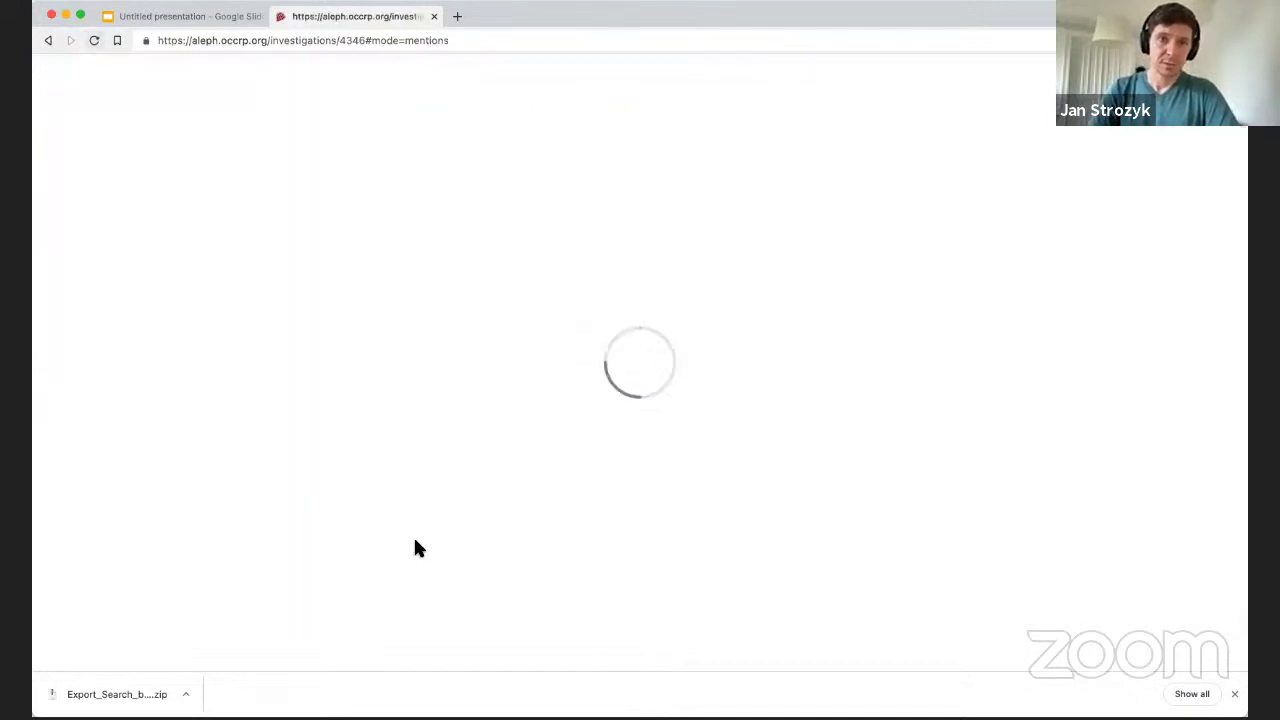
scroll(425, 510, down, 1)
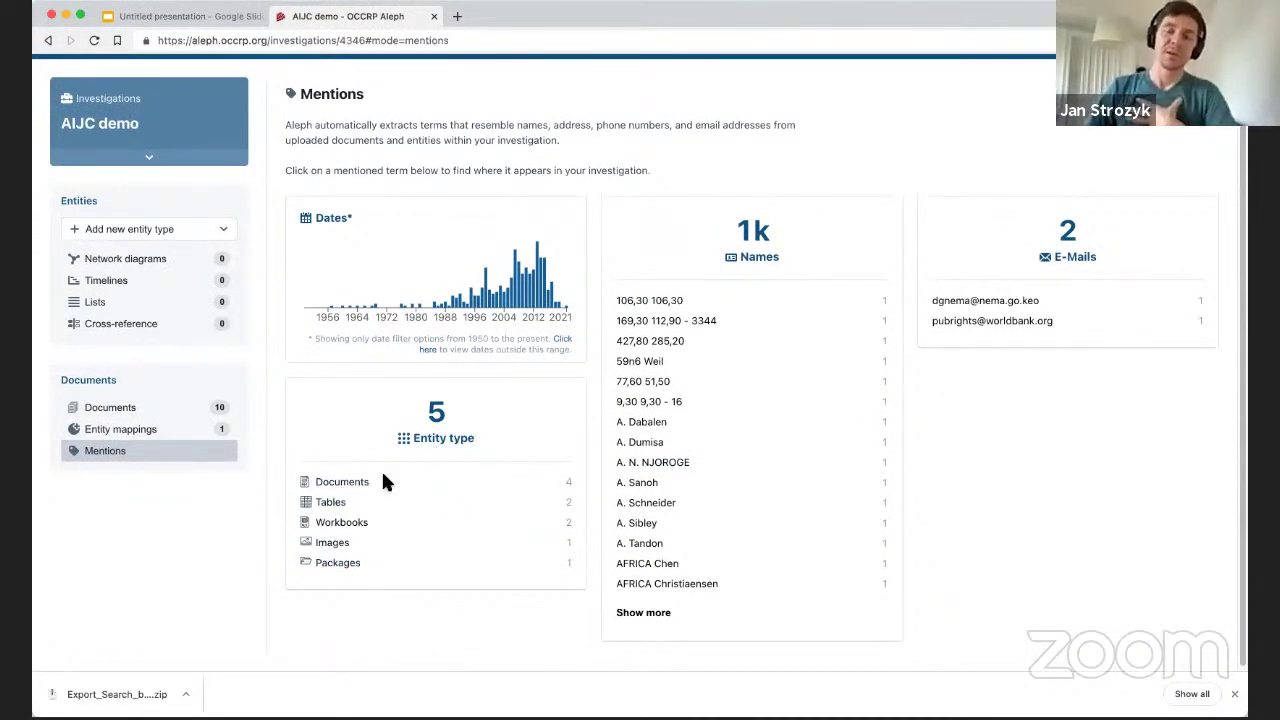
click(94, 40)
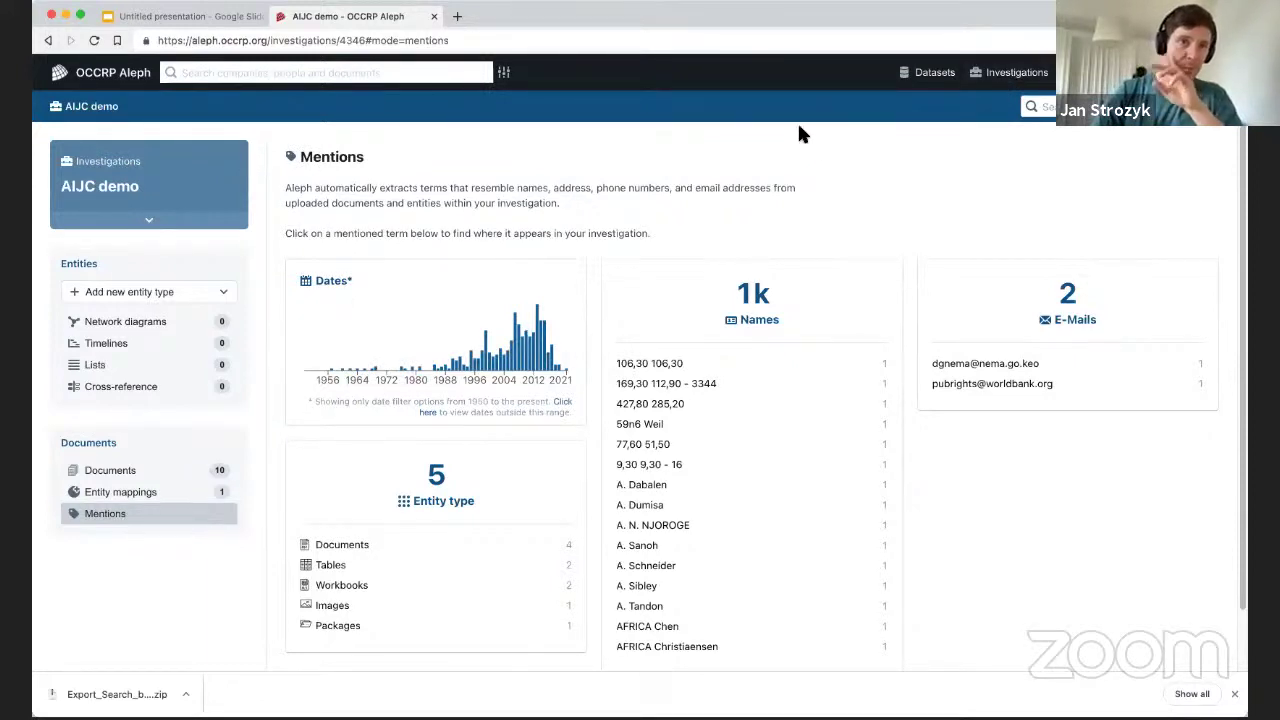
scroll(334, 257, down, 1)
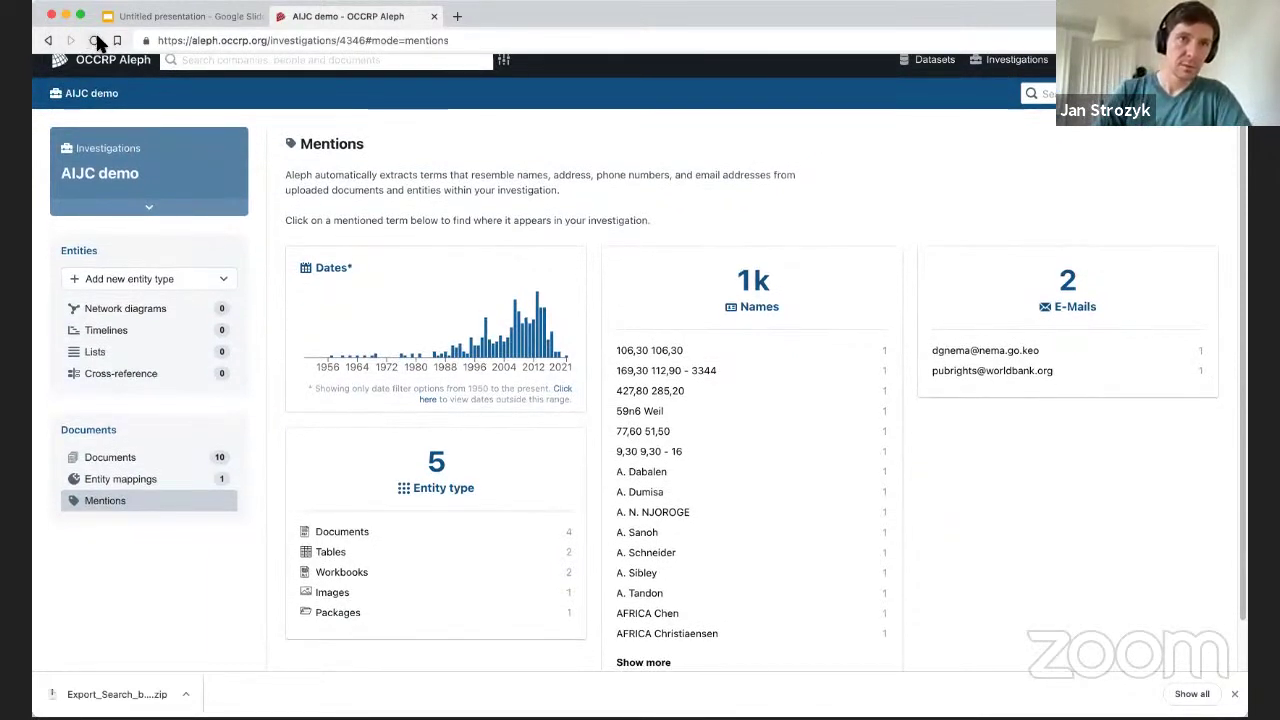
click(94, 40)
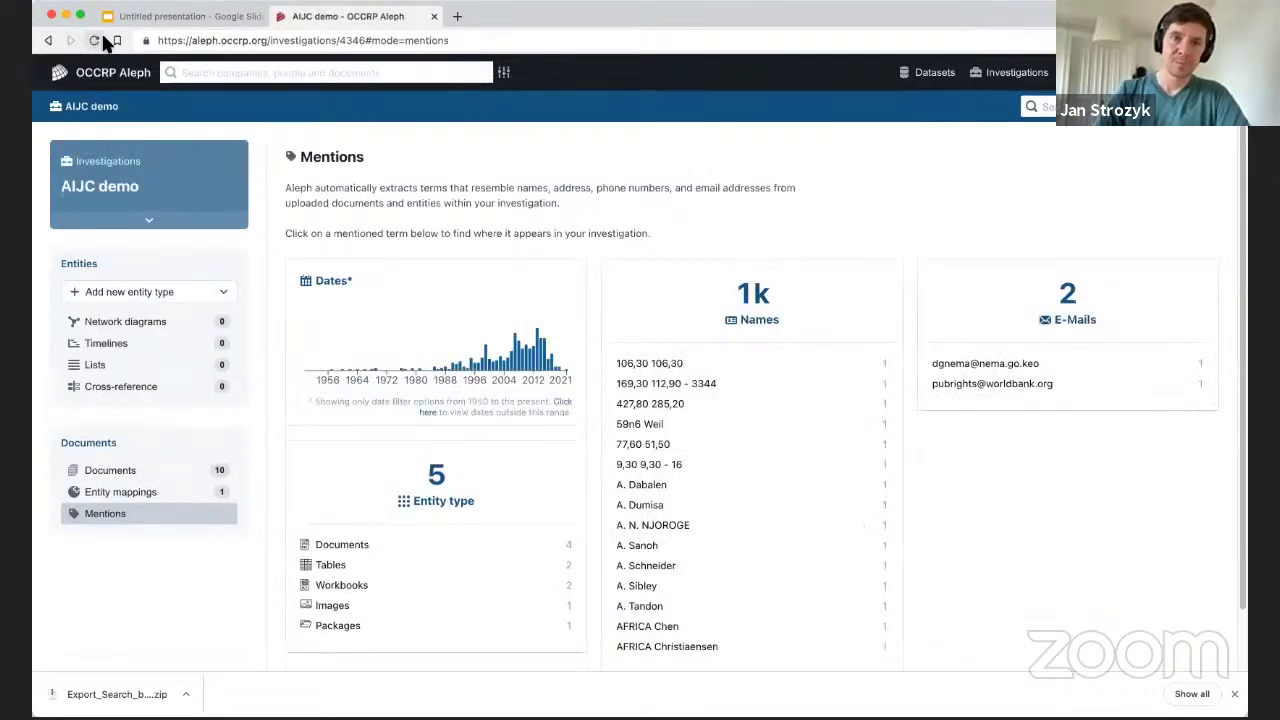
Add the Company entity type and open the Companies table.
click(190, 292)
scroll(135, 400, down, 1)
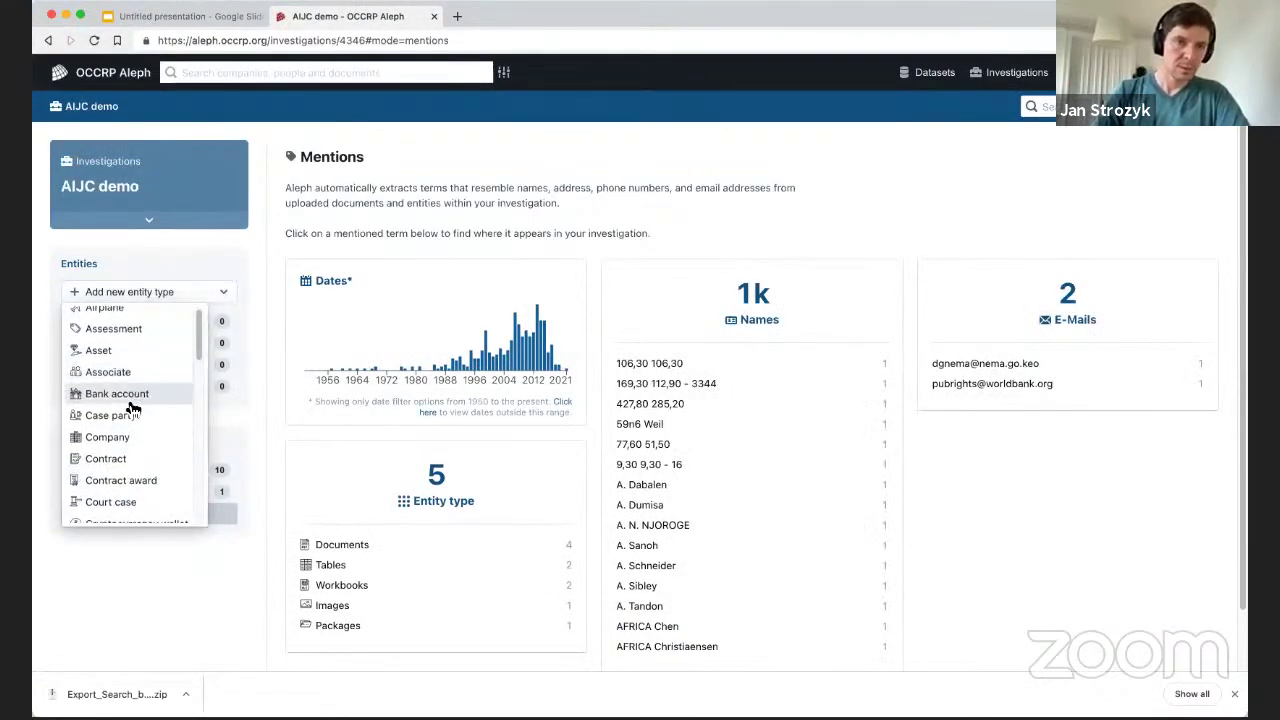
click(124, 436)
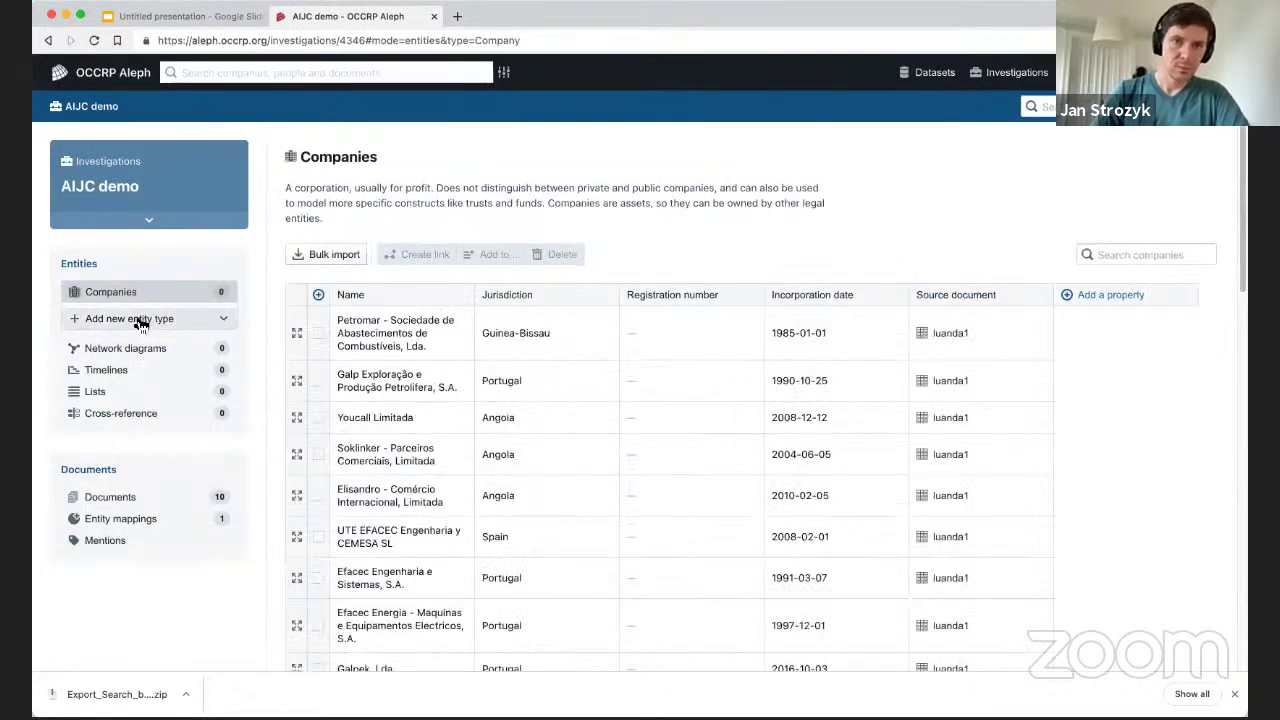
Add the Person entity type, browse People, and return to Mentions showing 7 entity types.
click(176, 320)
scroll(160, 415, down, 1)
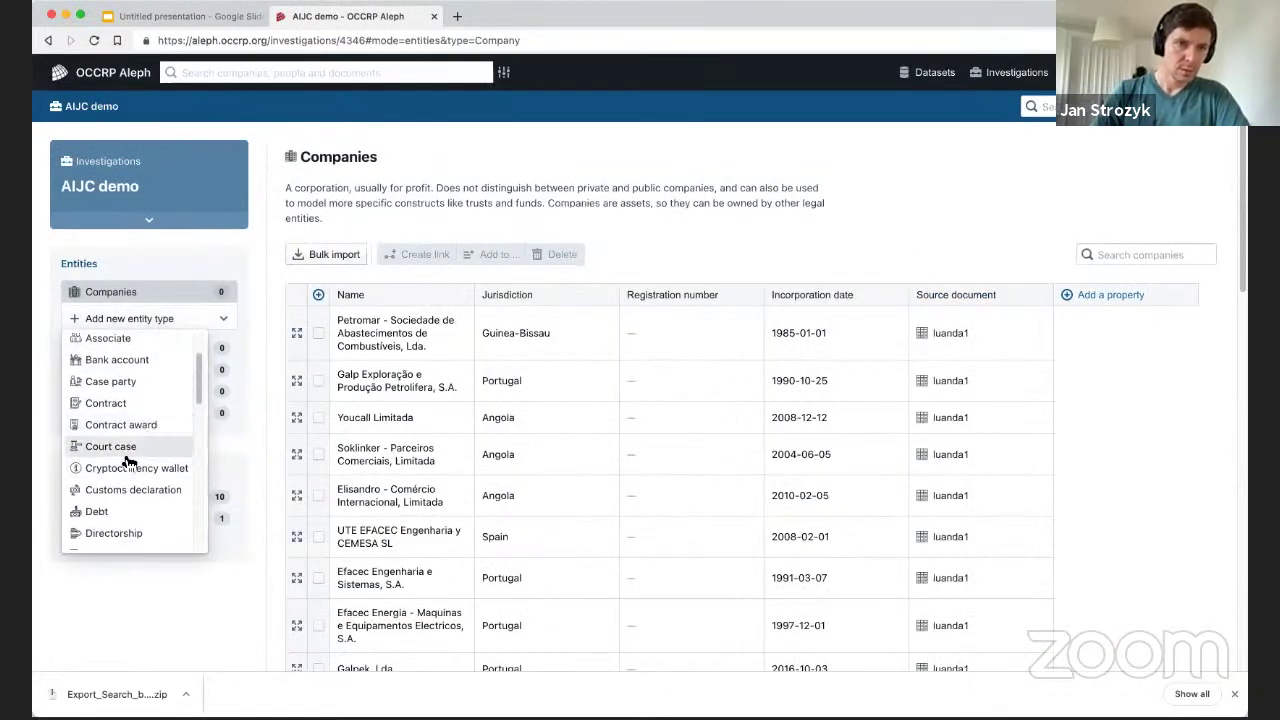
scroll(120, 470, down, 1)
scroll(135, 430, up, 1)
scroll(120, 380, up, 2)
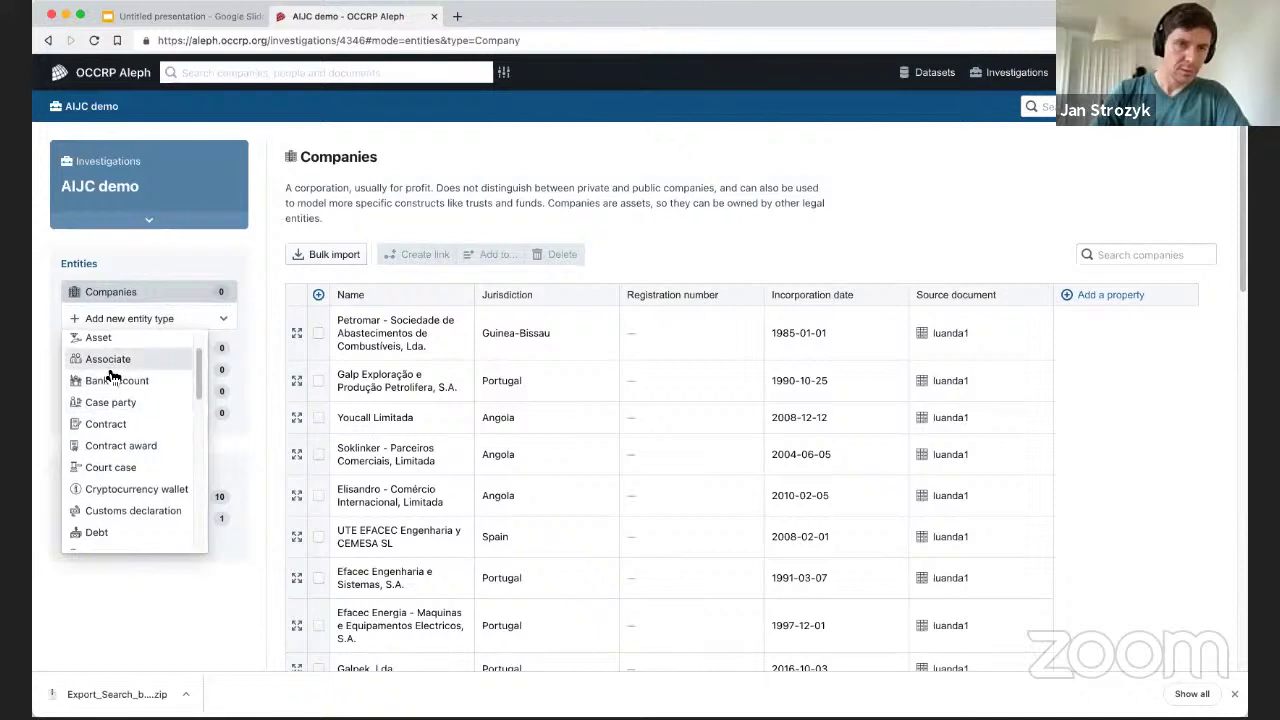
scroll(120, 390, down, 3)
scroll(120, 420, down, 5)
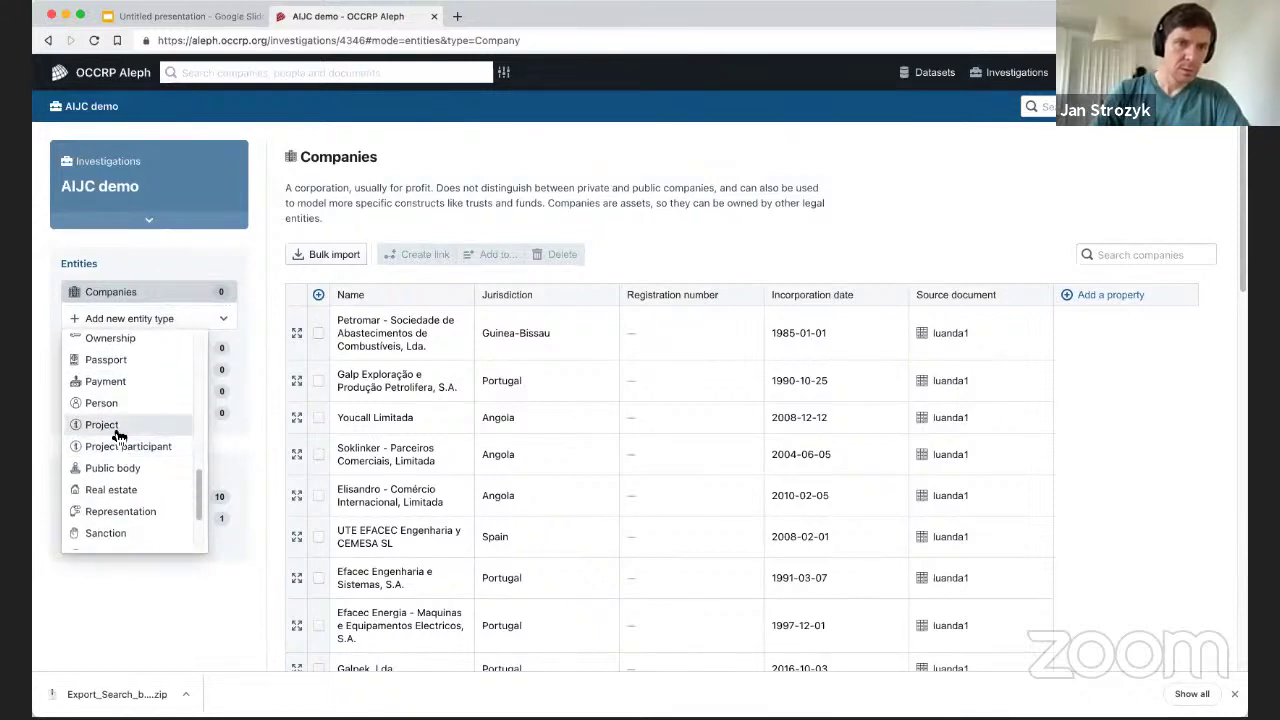
click(110, 406)
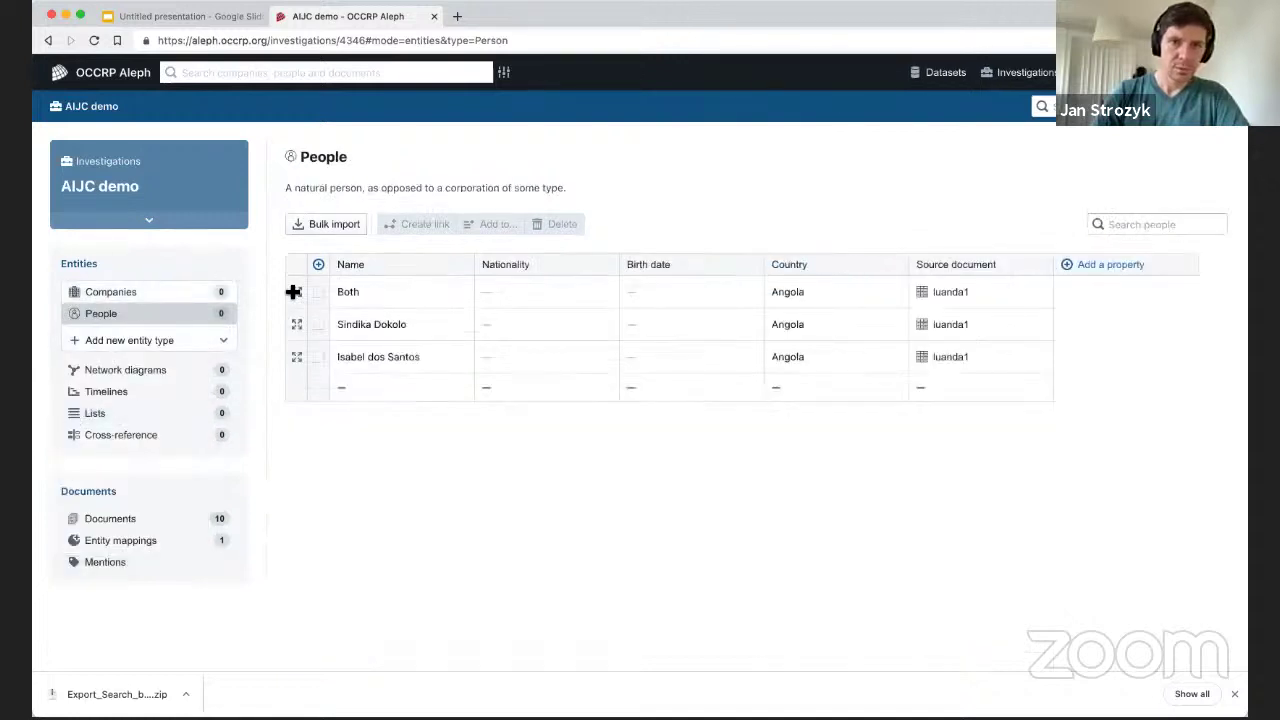
click(375, 368)
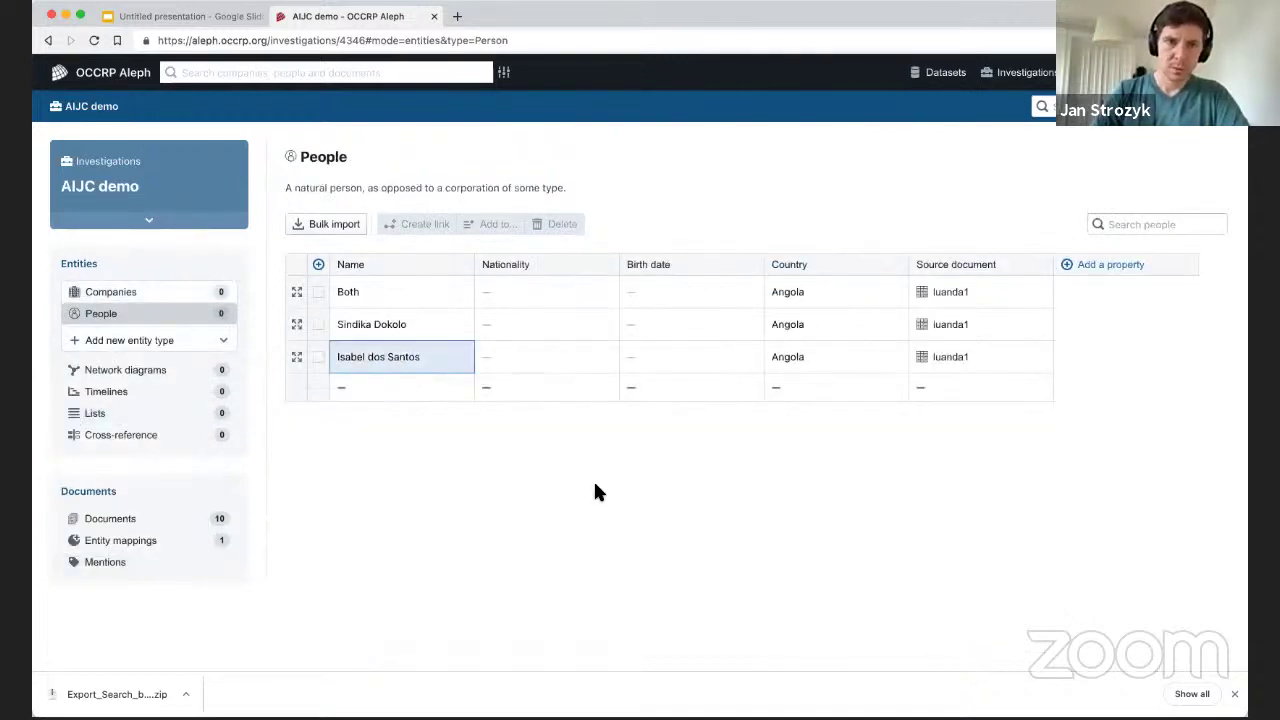
click(329, 466)
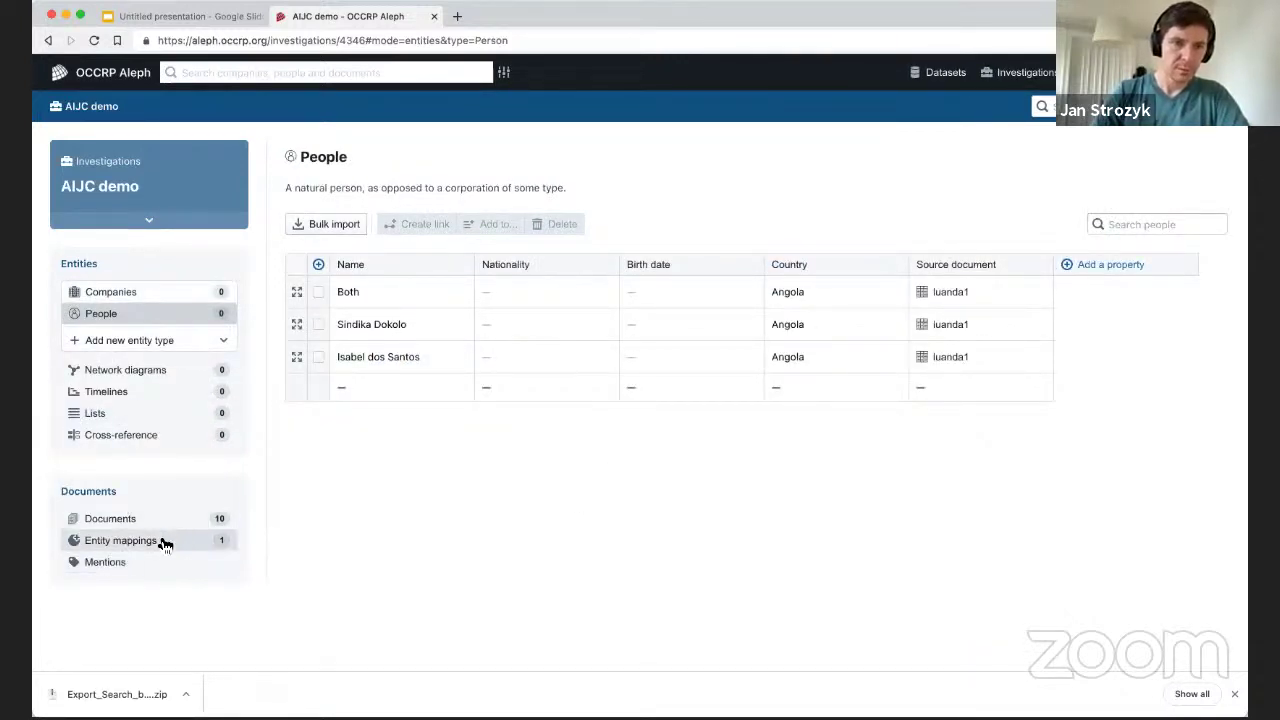
click(118, 562)
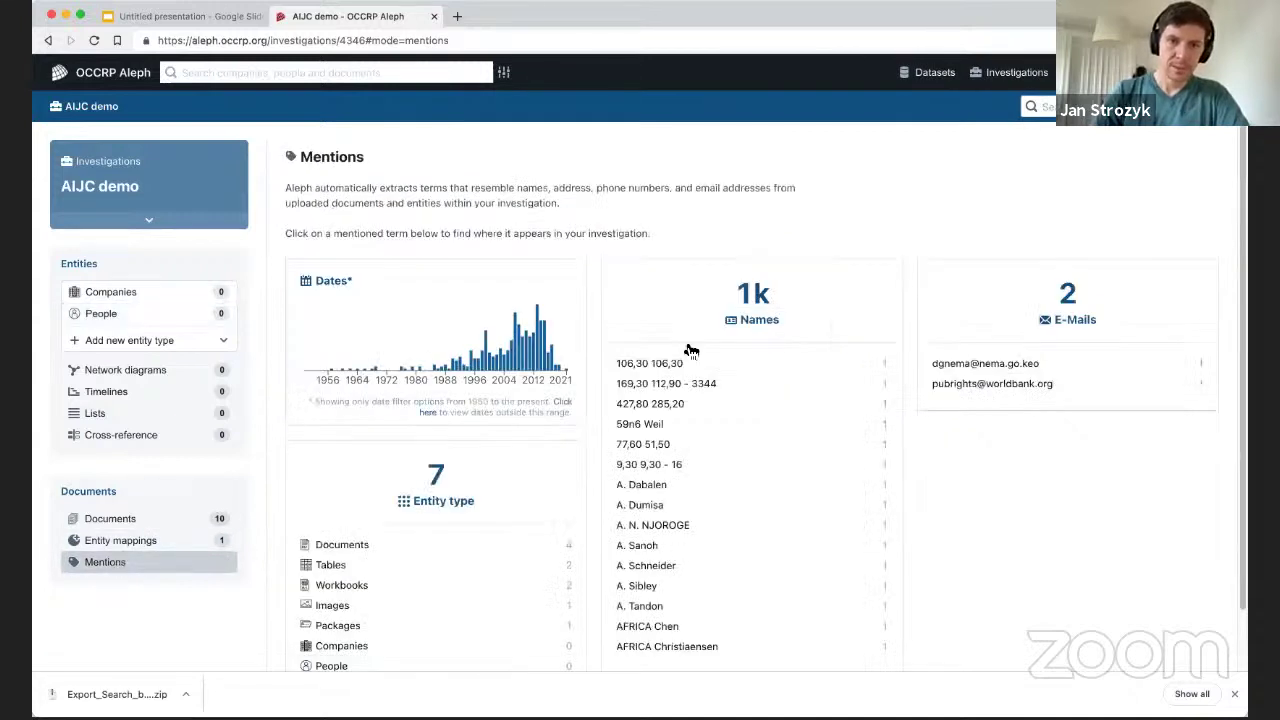
scroll(686, 349, down, 1)
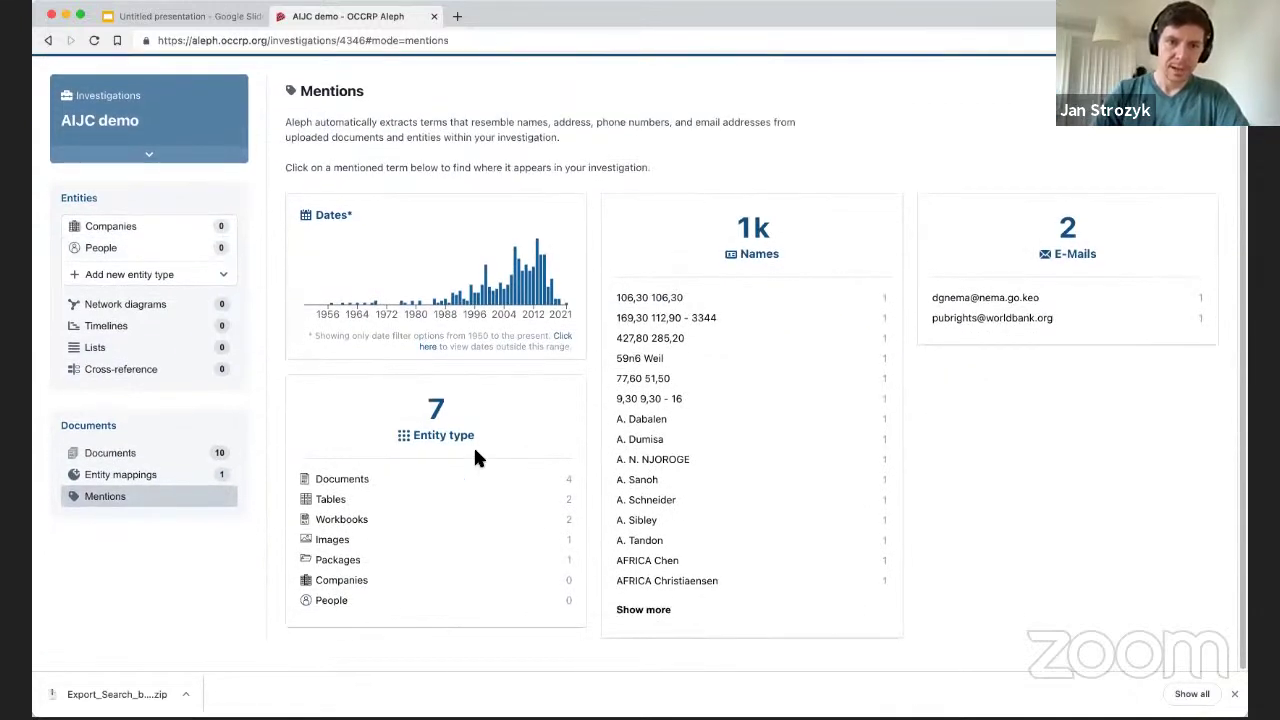
From the Companies list, open NOS International Carrier Services' full page and its ownership details.
click(349, 583)
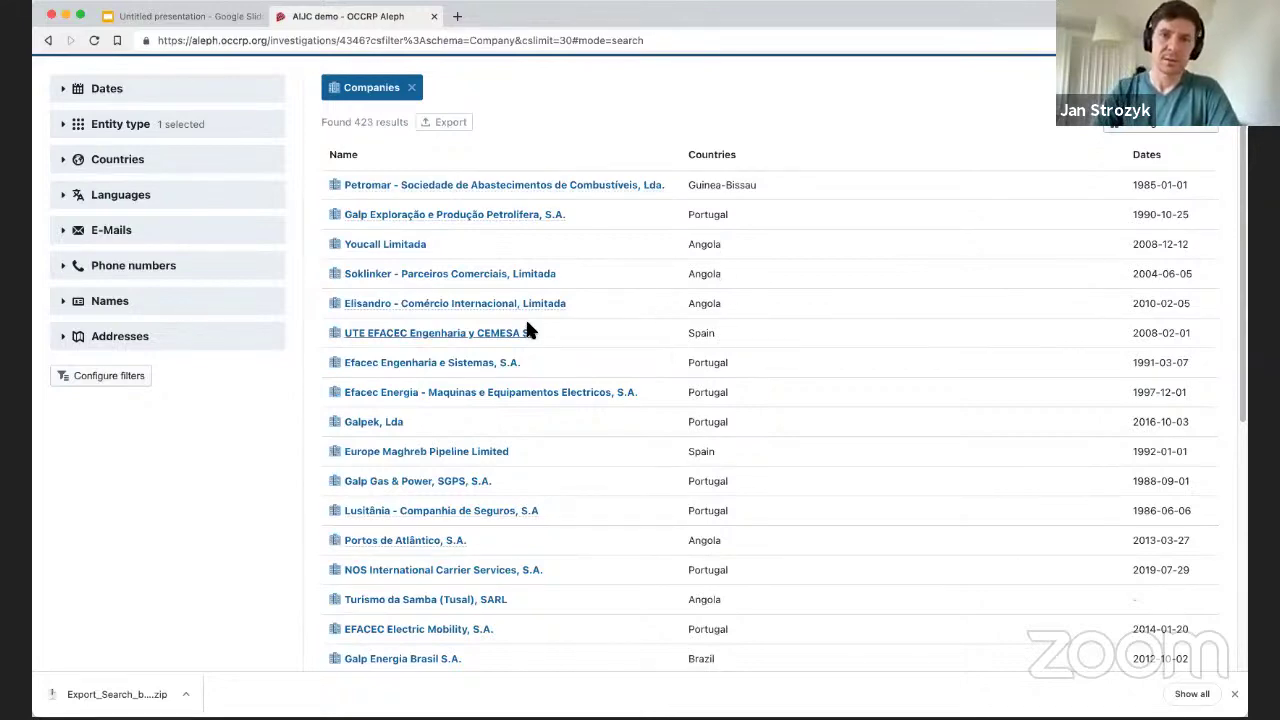
scroll(513, 410, up, 2)
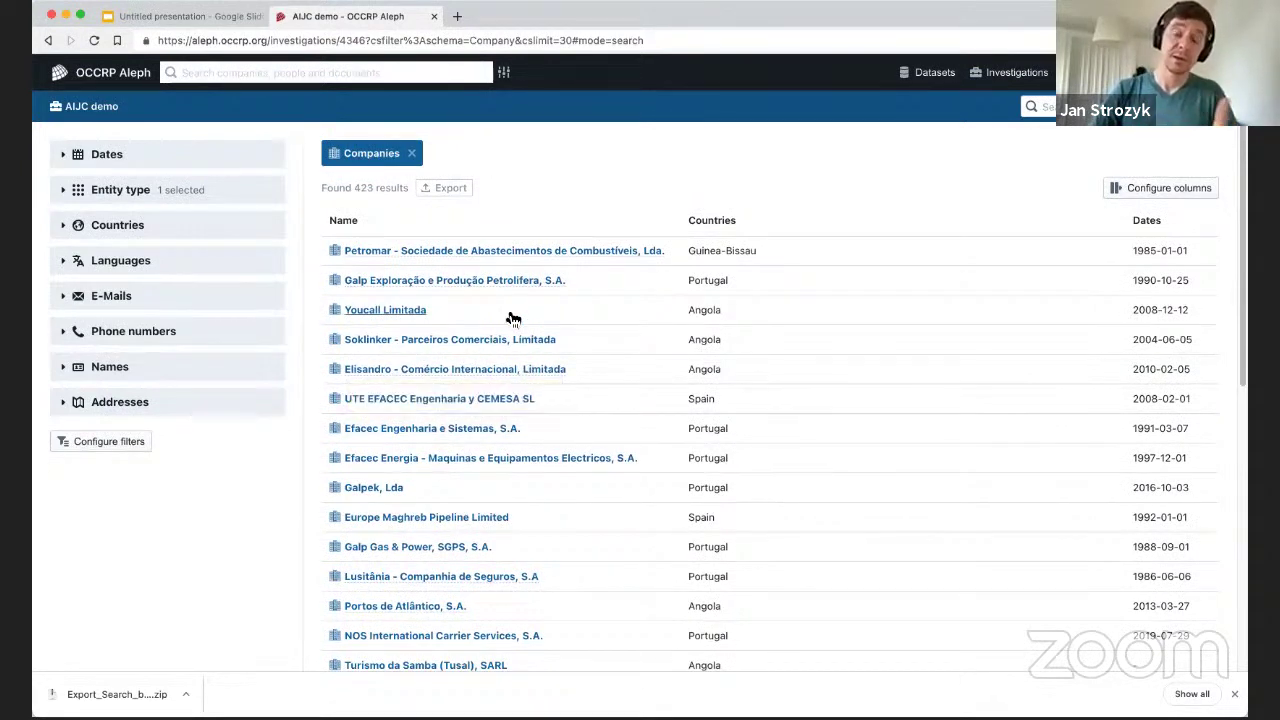
scroll(412, 459, down, 3)
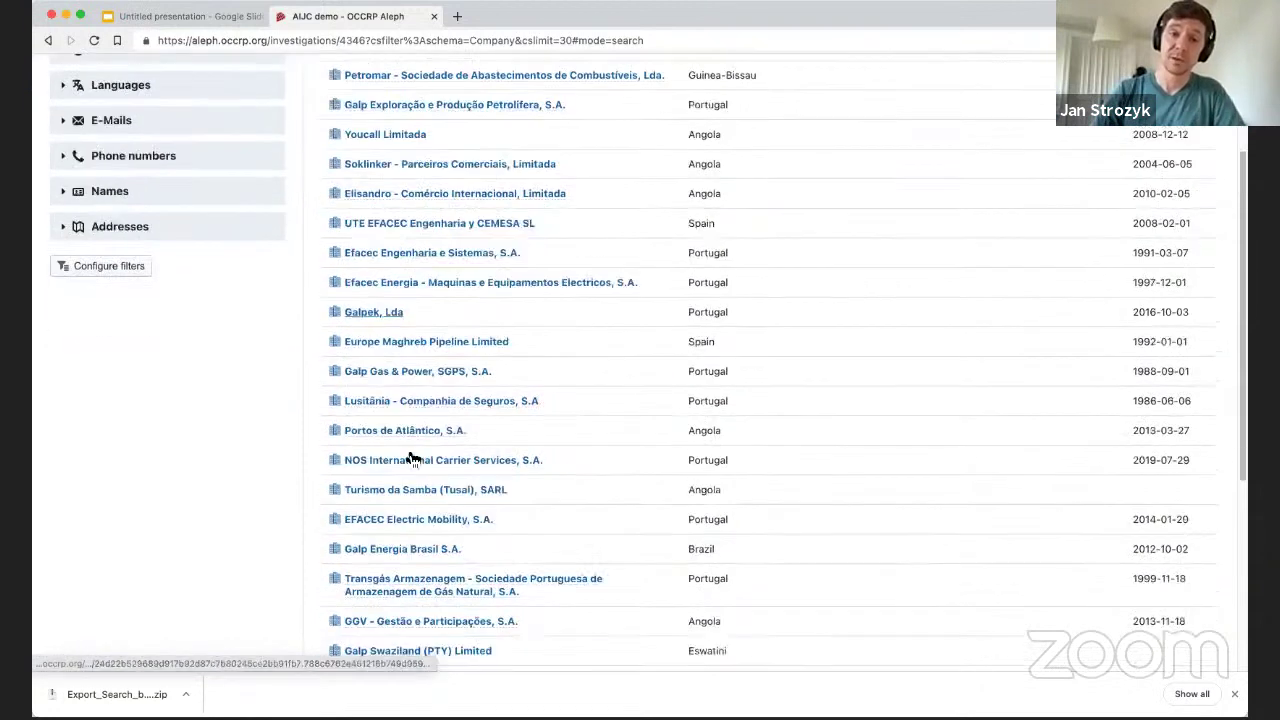
scroll(483, 423, up, 1)
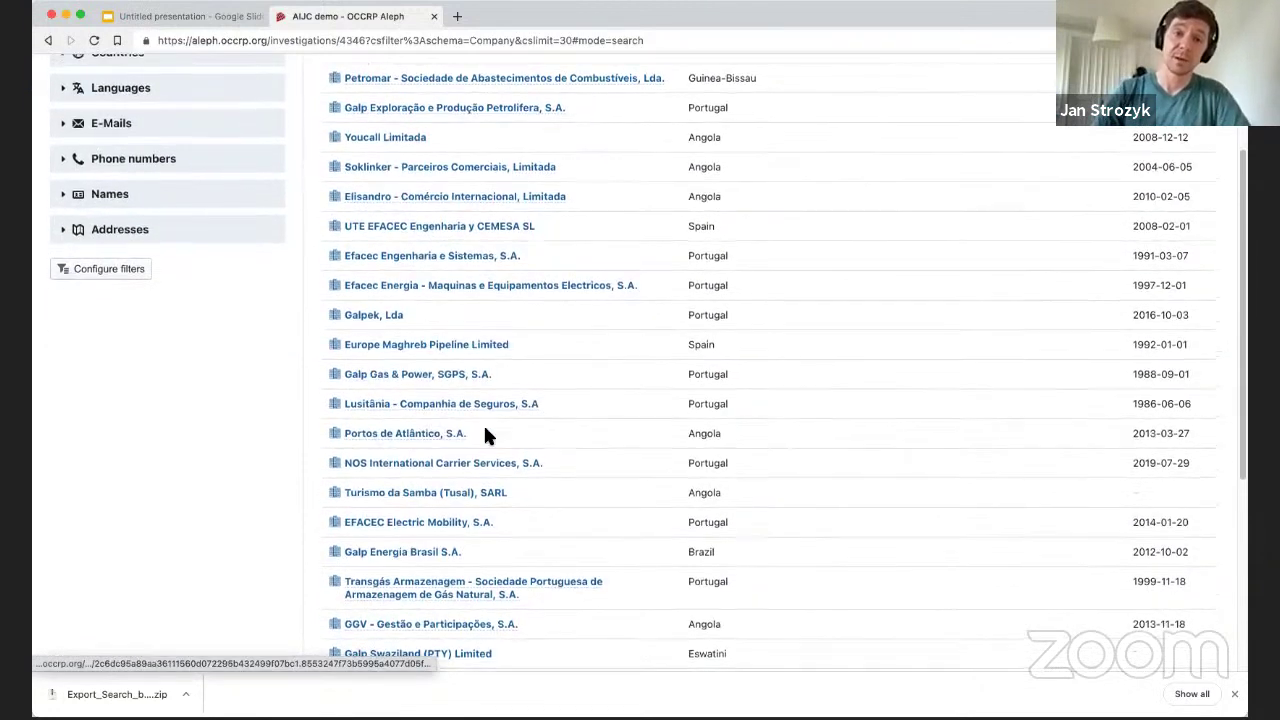
click(415, 467)
click(662, 70)
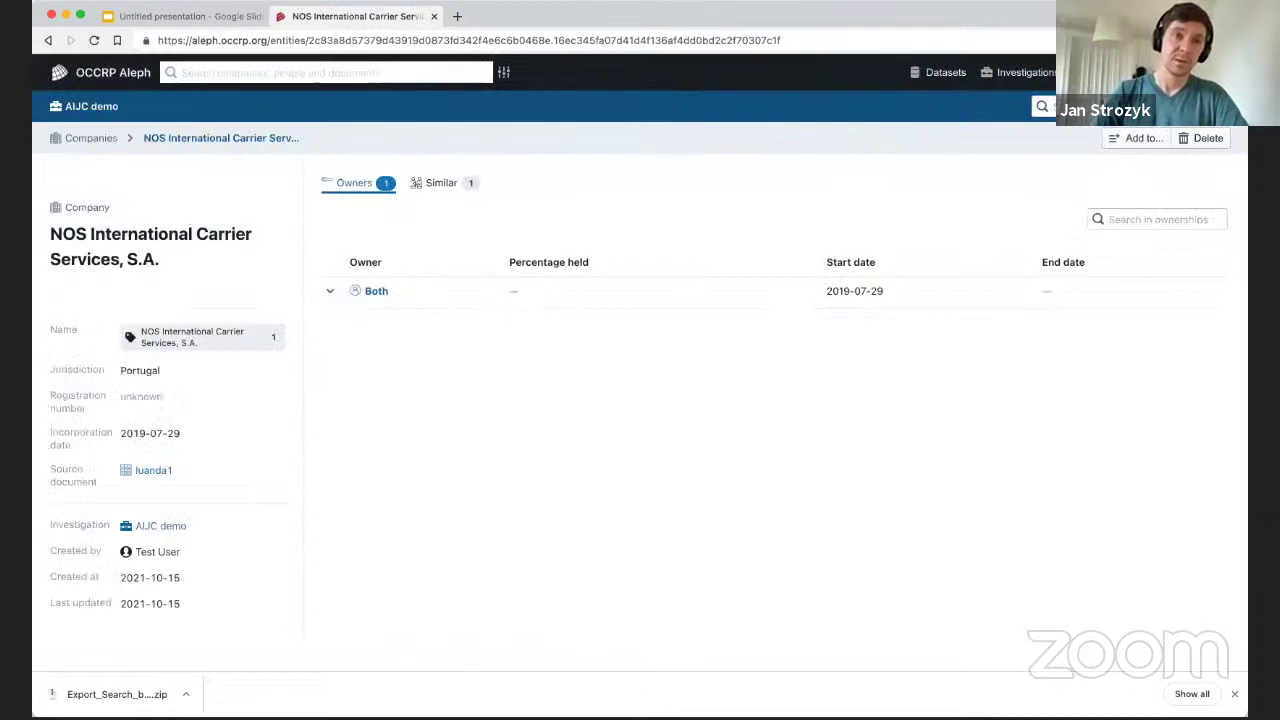
click(331, 291)
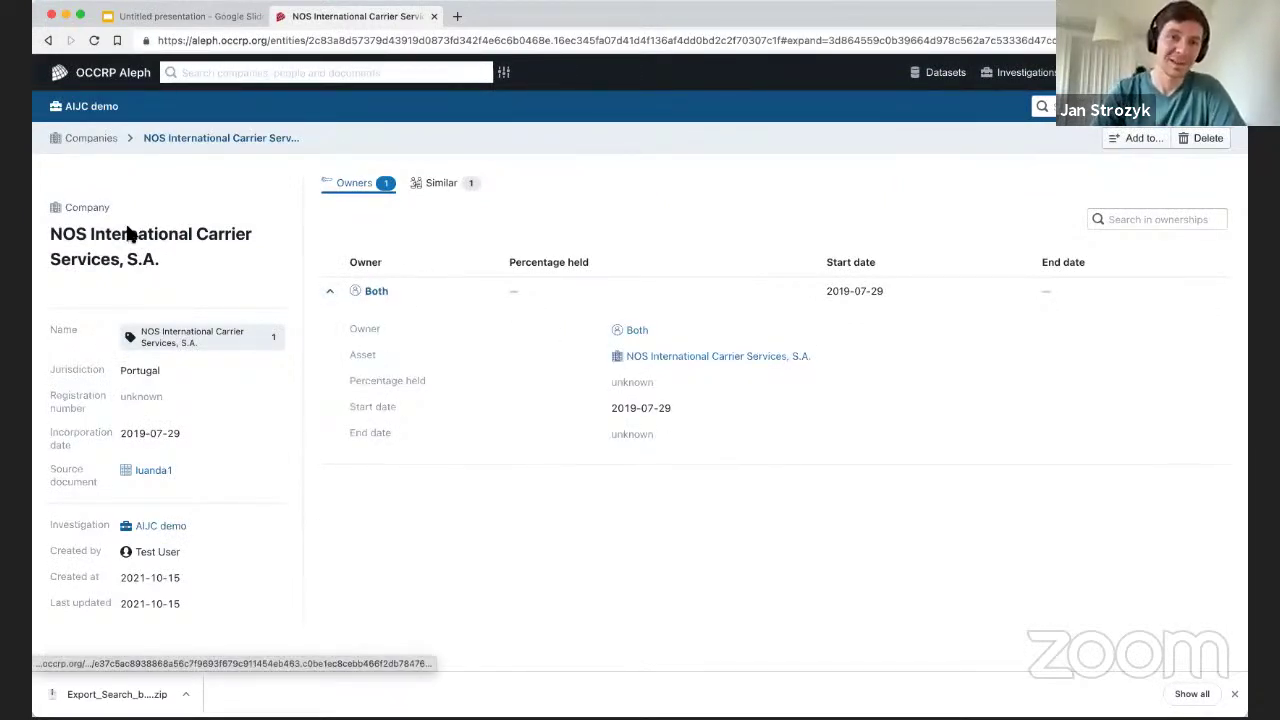
Preview Europe Maghreb Pipeline Limited's owners, then open its full record page.
click(48, 40)
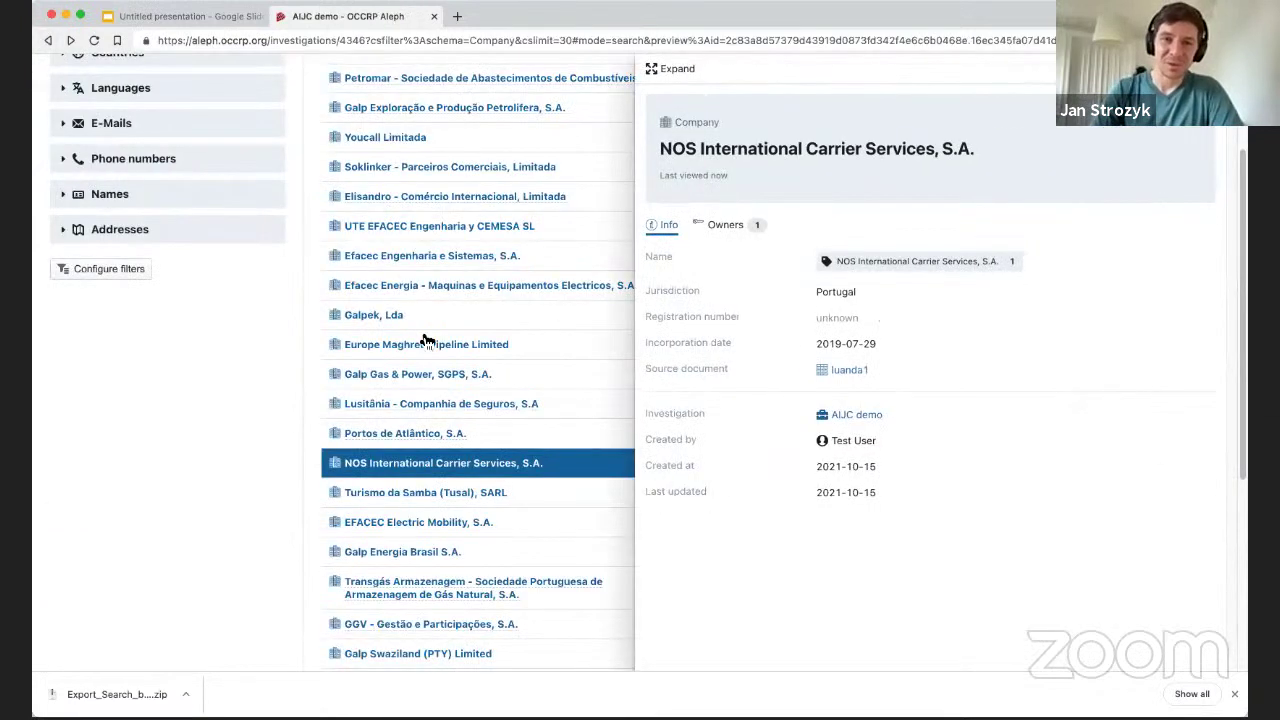
click(425, 344)
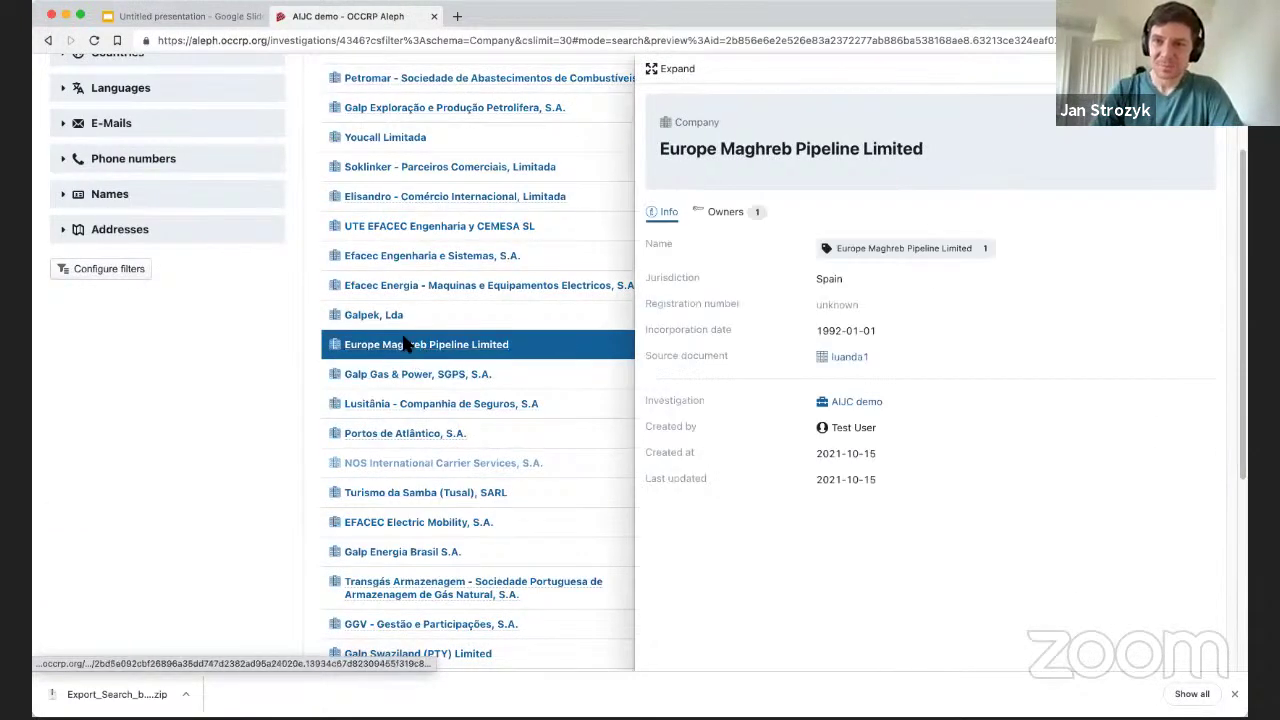
click(748, 214)
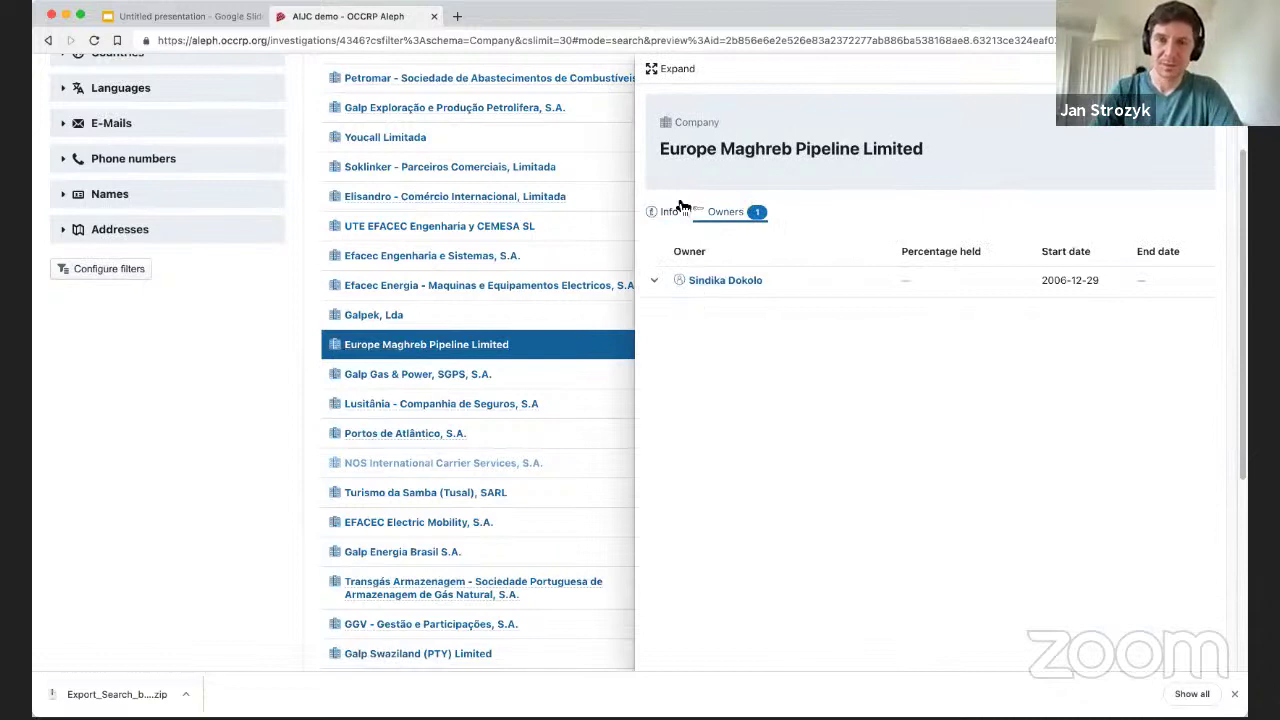
click(385, 354)
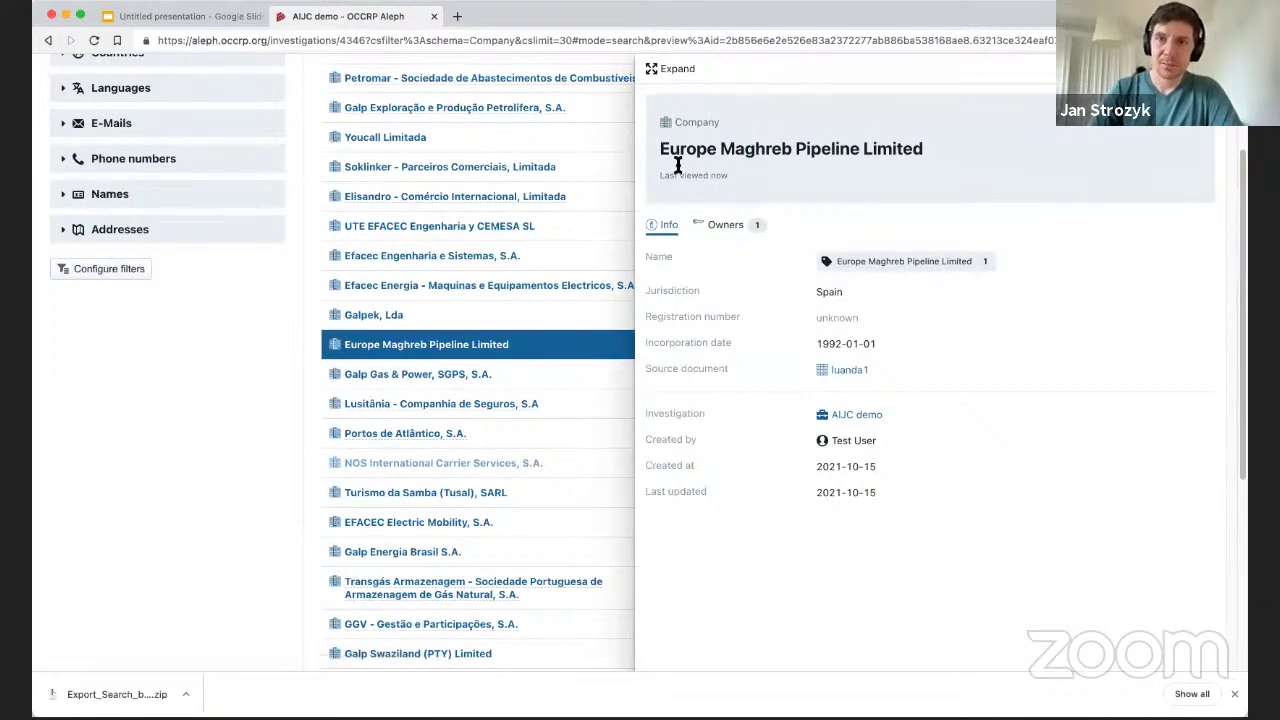
click(677, 70)
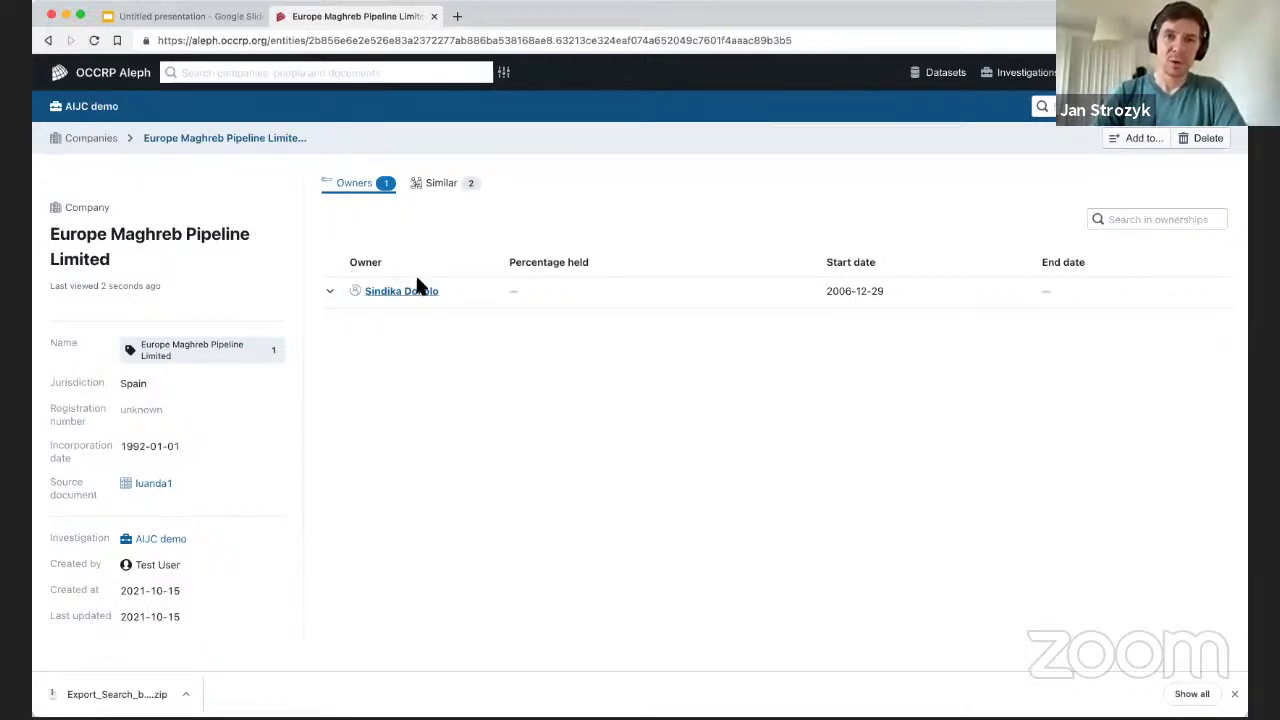
Review the pipeline company's two similar matches, then open its Angola-based owner's profile.
click(442, 186)
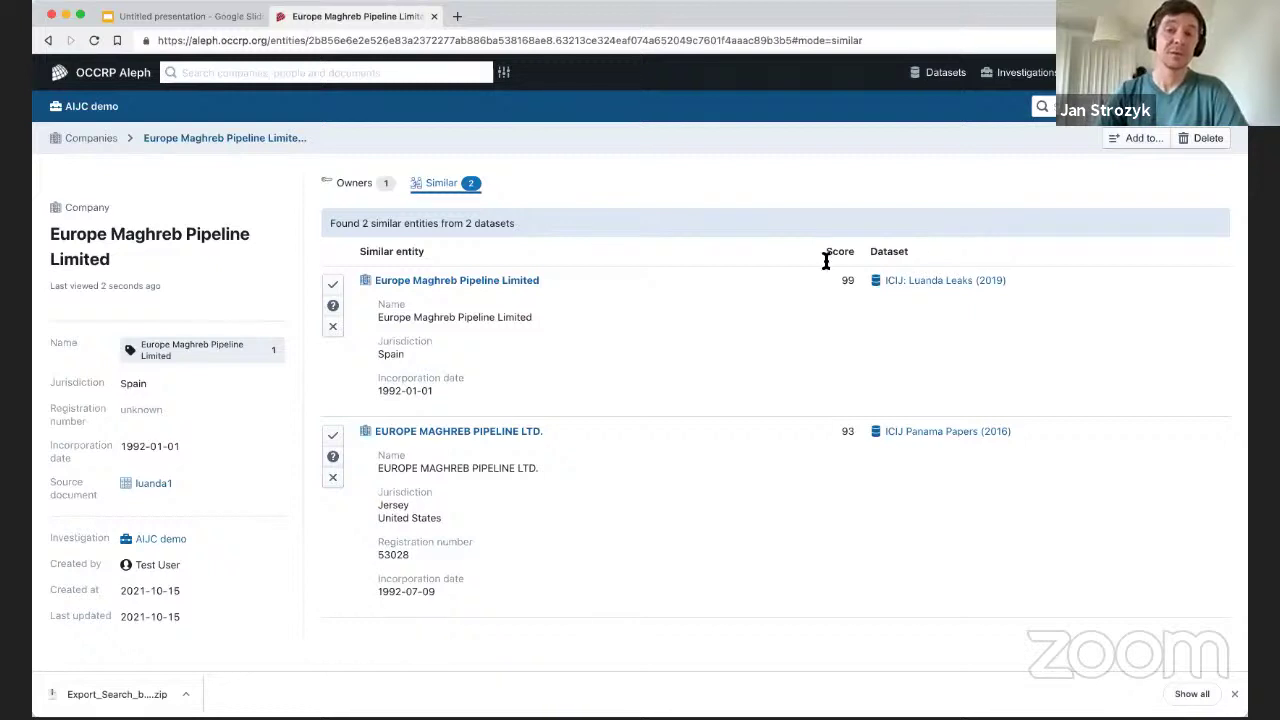
click(352, 184)
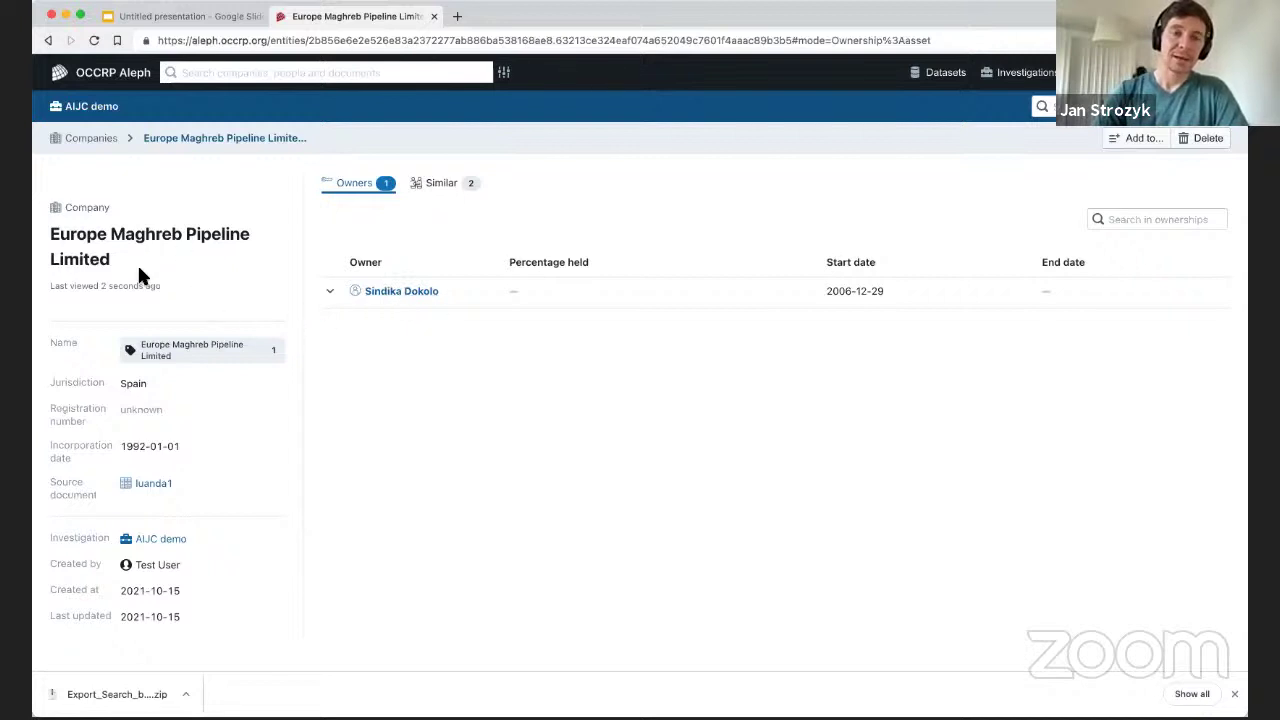
click(391, 296)
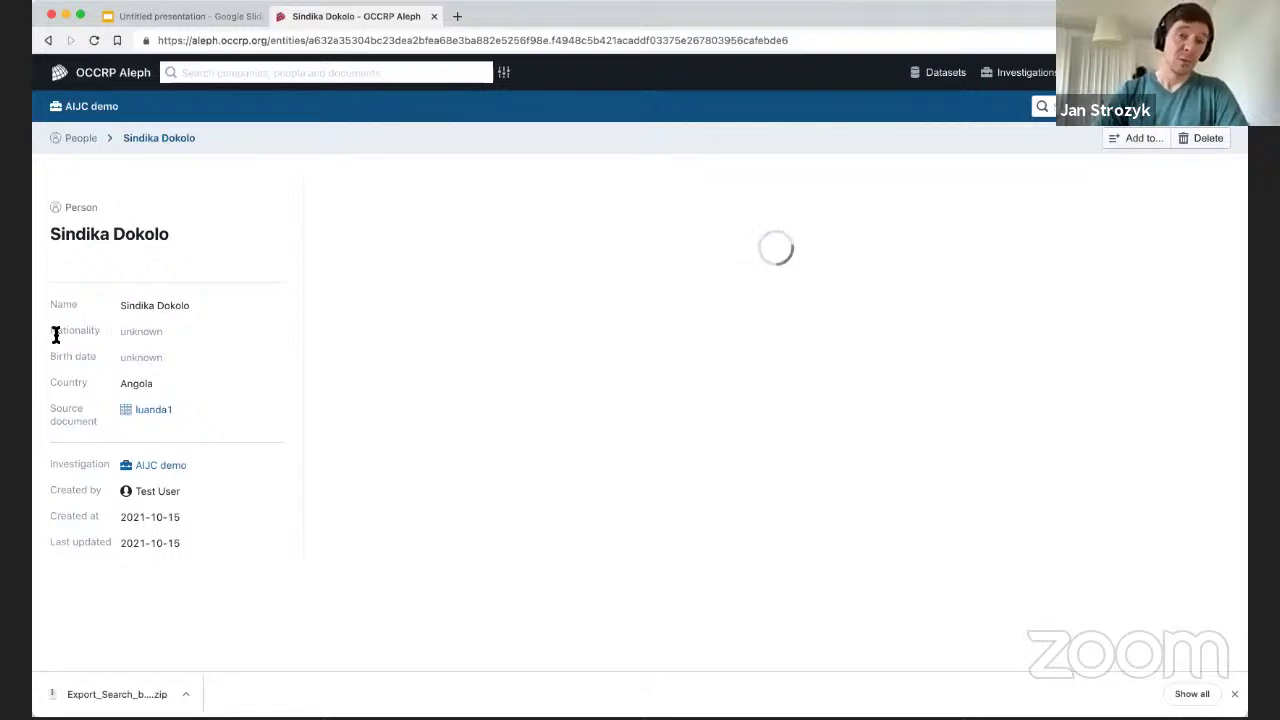
double_click(149, 357)
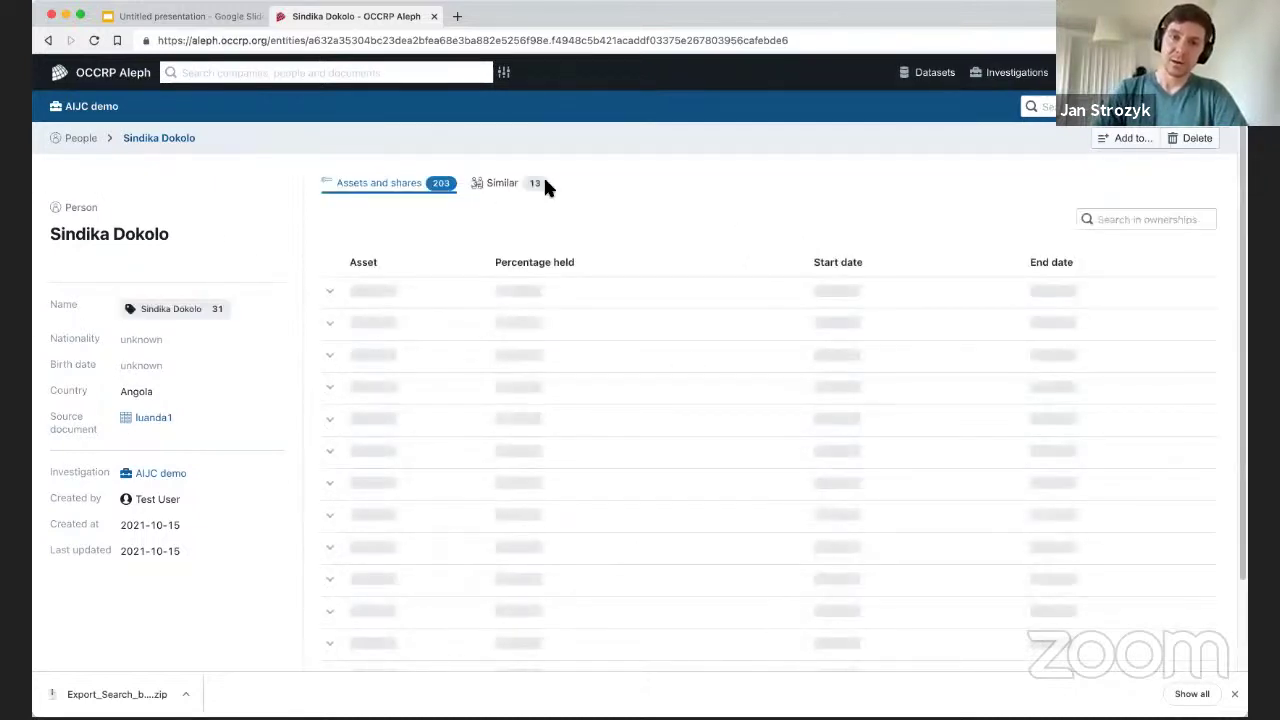
scroll(555, 380, down, 15)
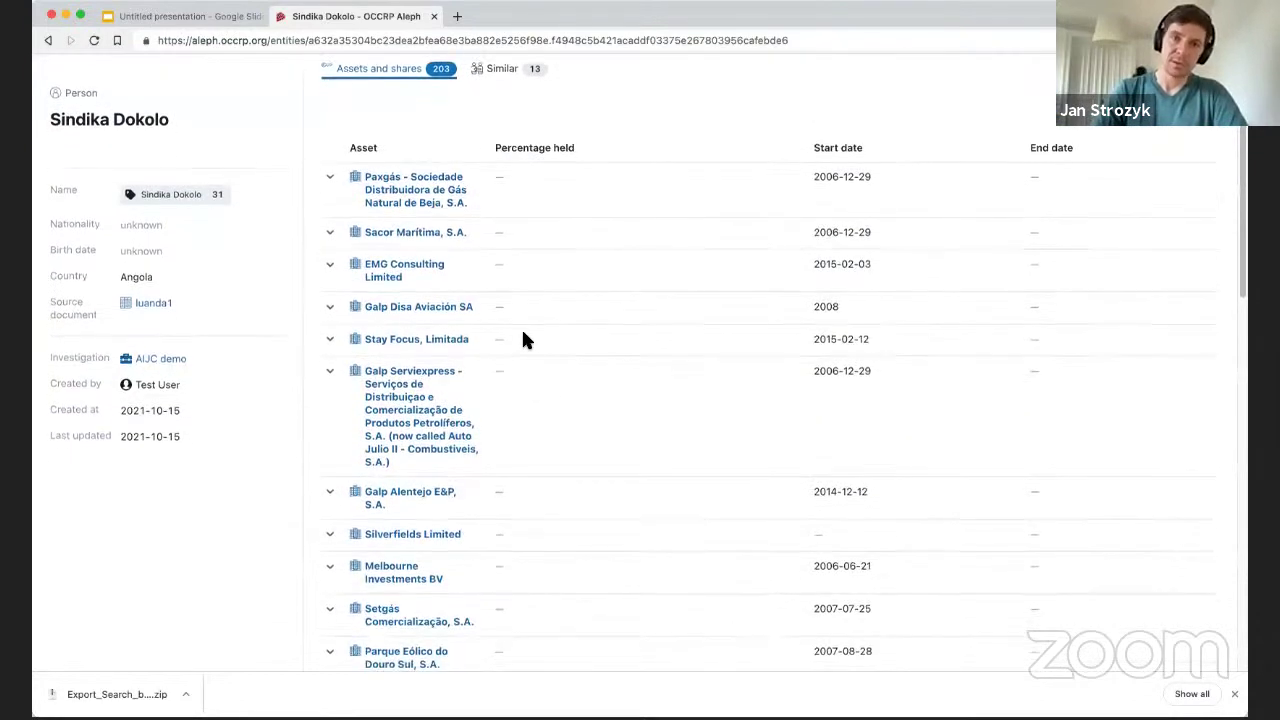
scroll(563, 325, up, 15)
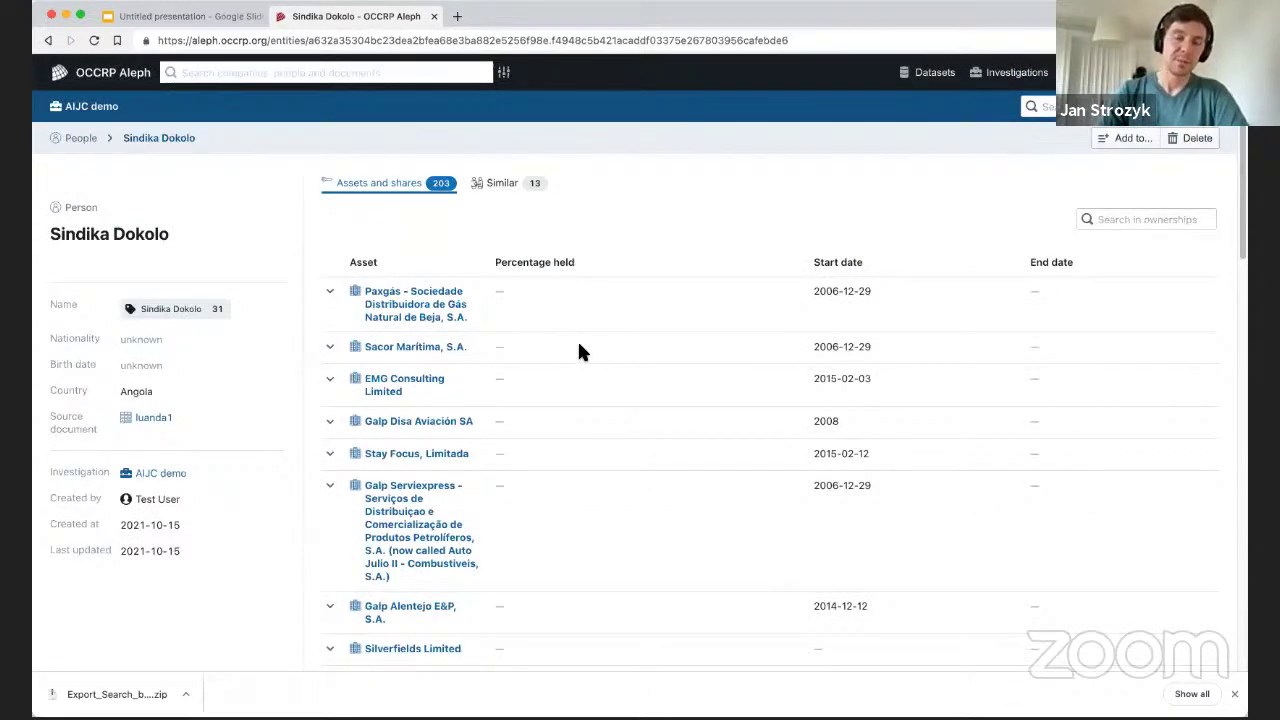
scroll(569, 300, down, 10)
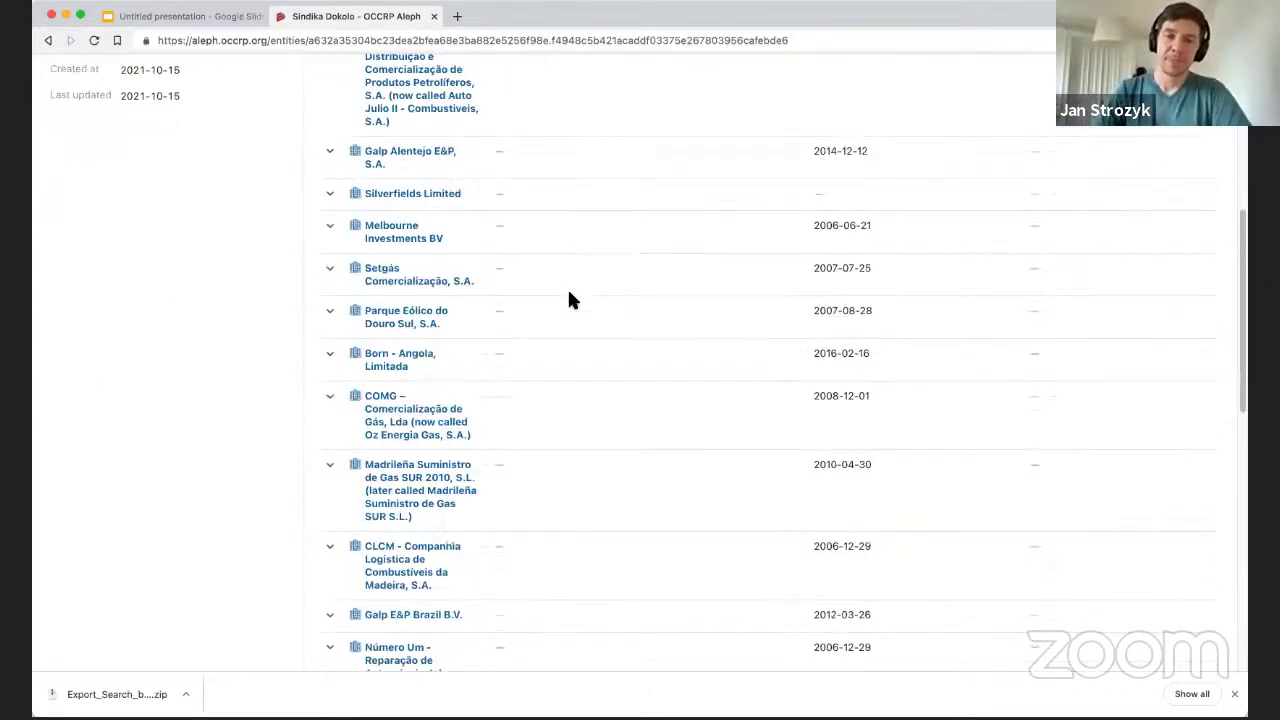
scroll(593, 271, down, 15)
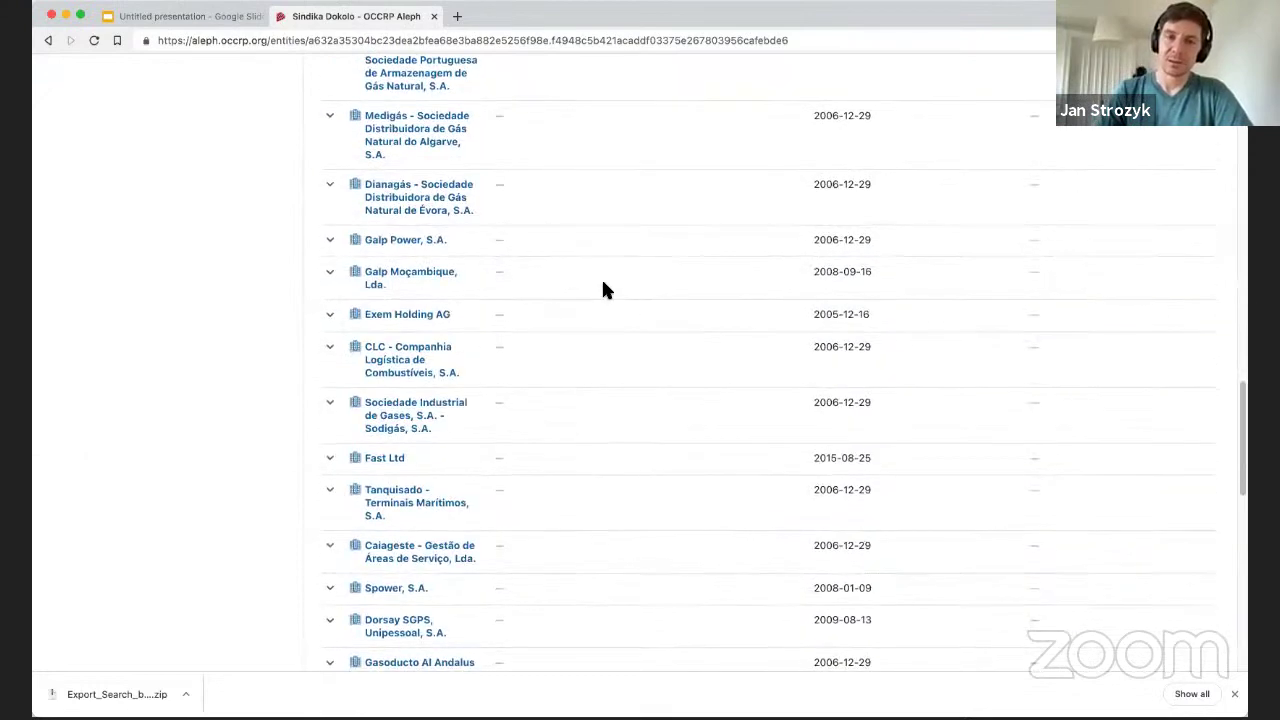
scroll(630, 300, up, 20)
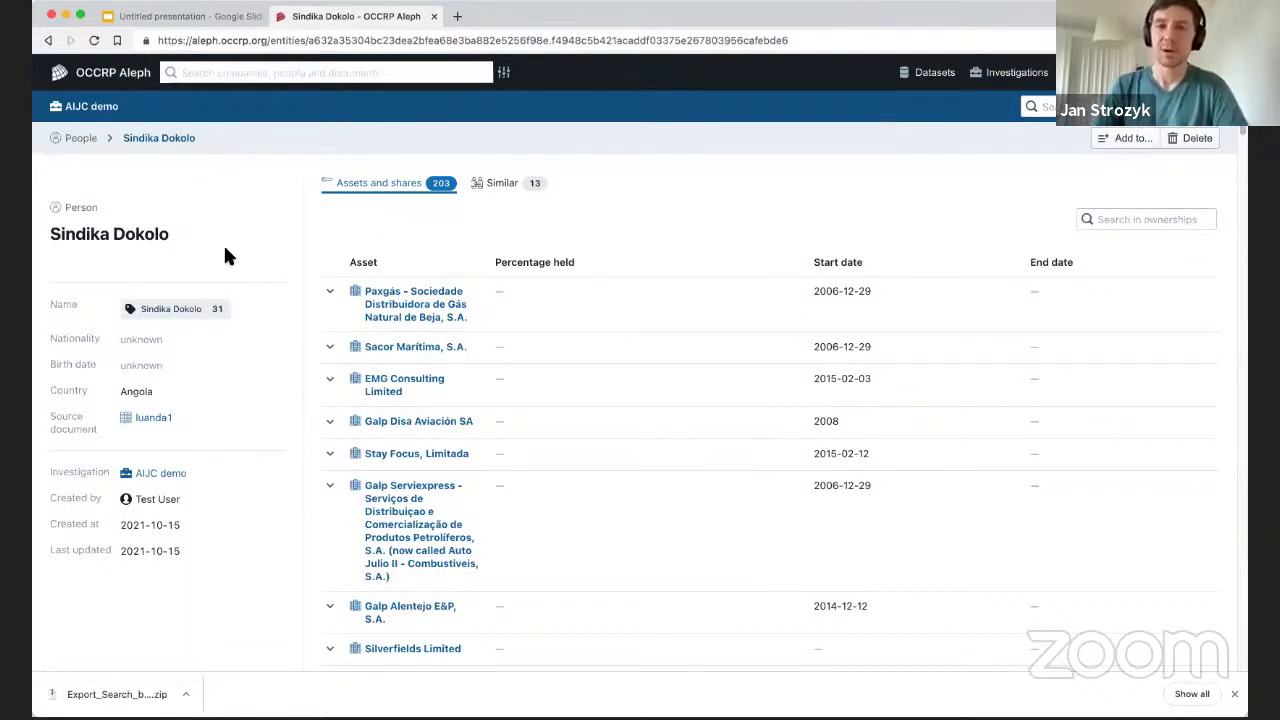
Review the owner's 13 similar entities and preview the Malta Business Registry match.
click(521, 190)
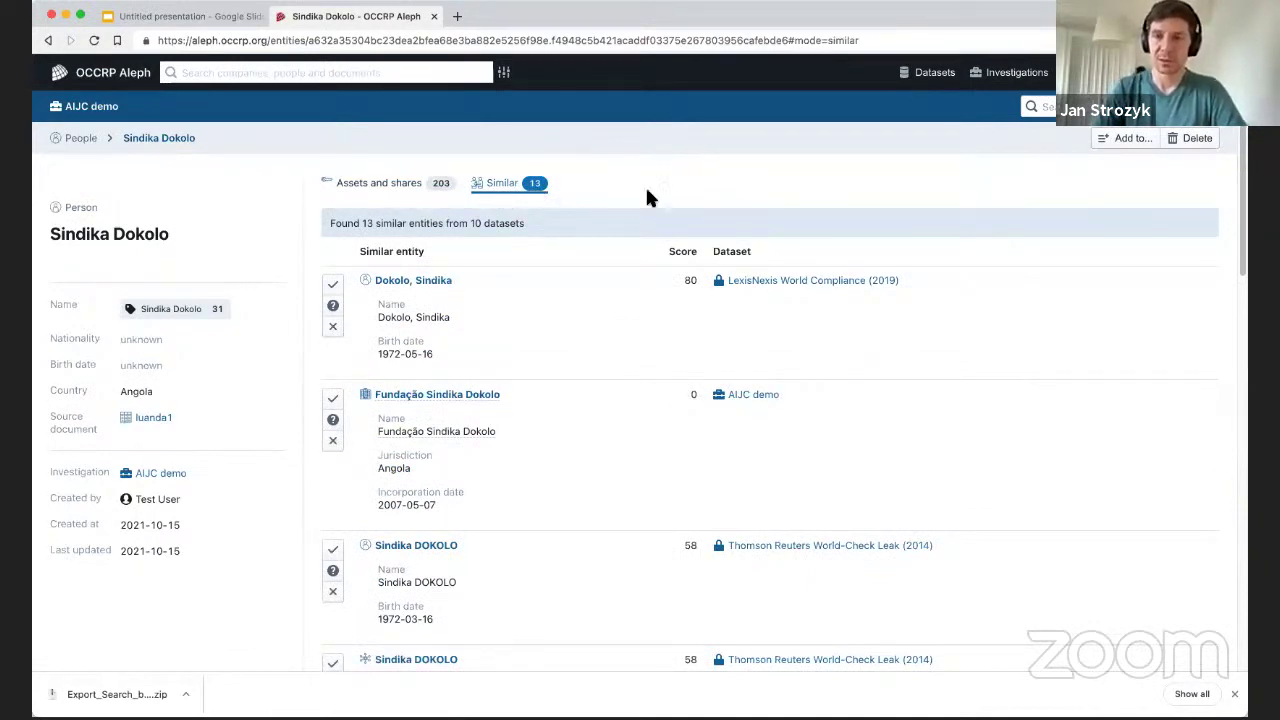
scroll(612, 392, down, 1)
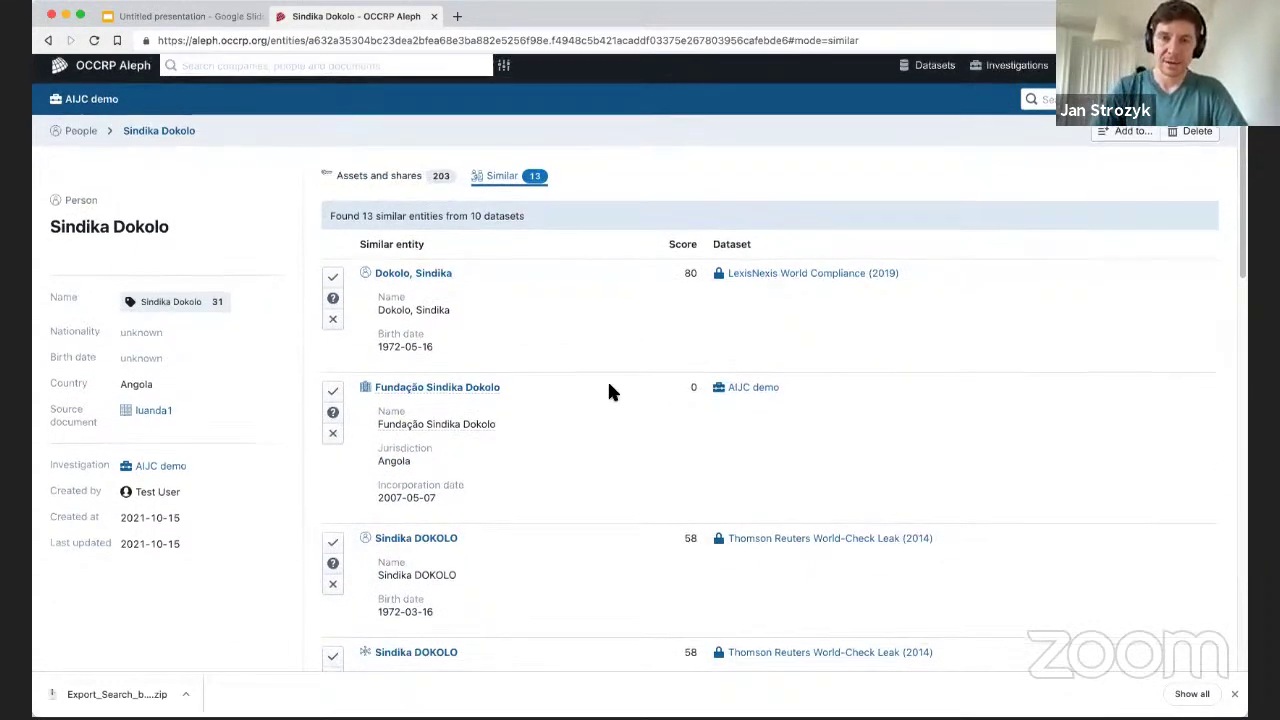
scroll(607, 392, down, 5)
scroll(885, 327, up, 1)
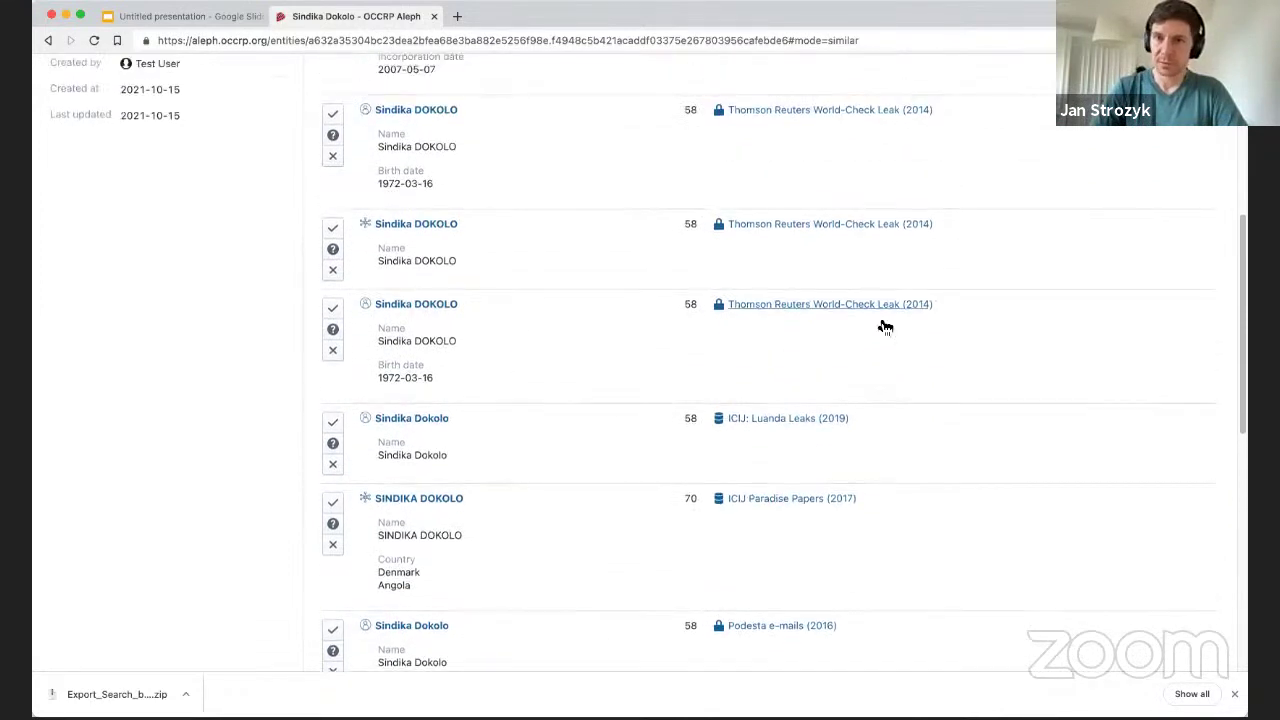
scroll(422, 271, down, 4)
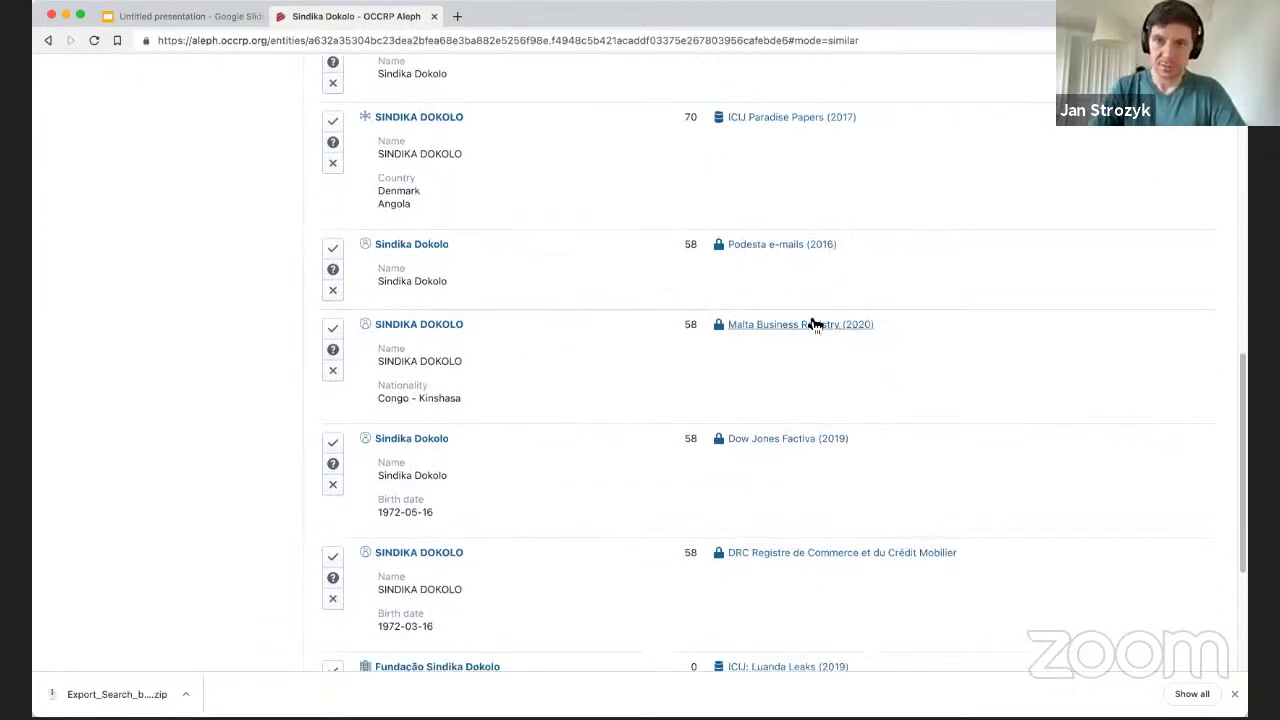
click(432, 326)
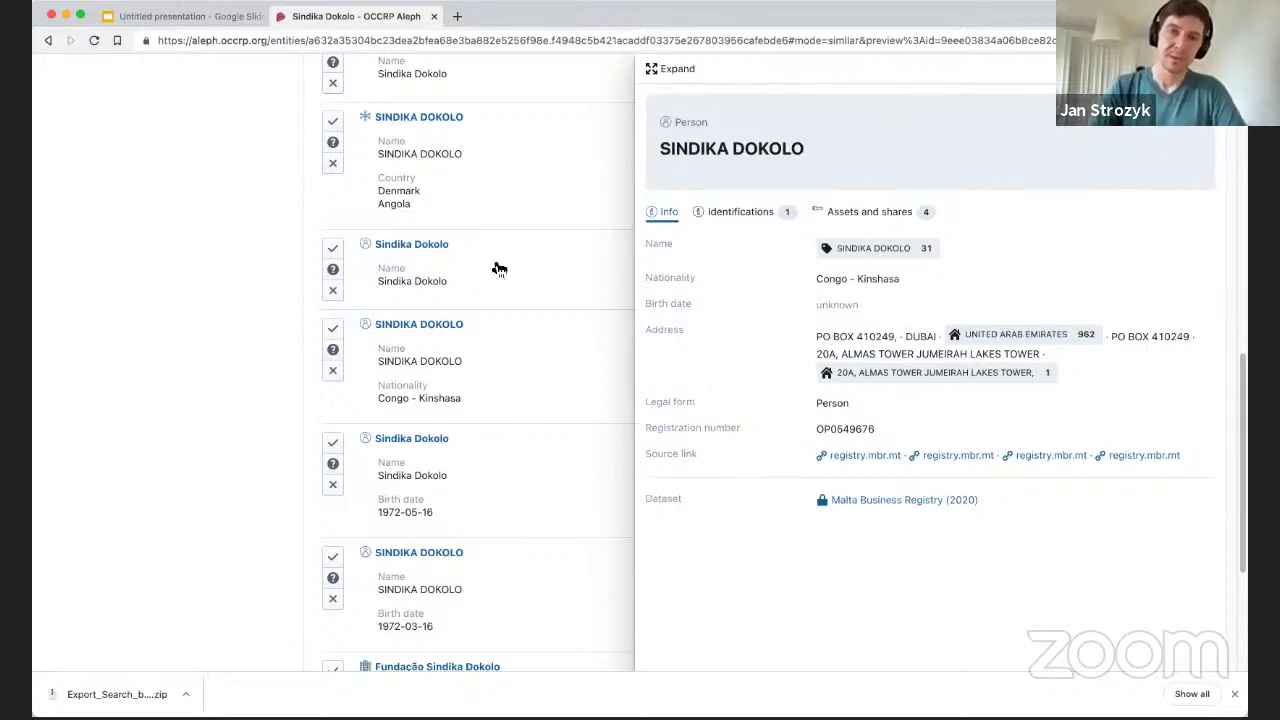
click(136, 372)
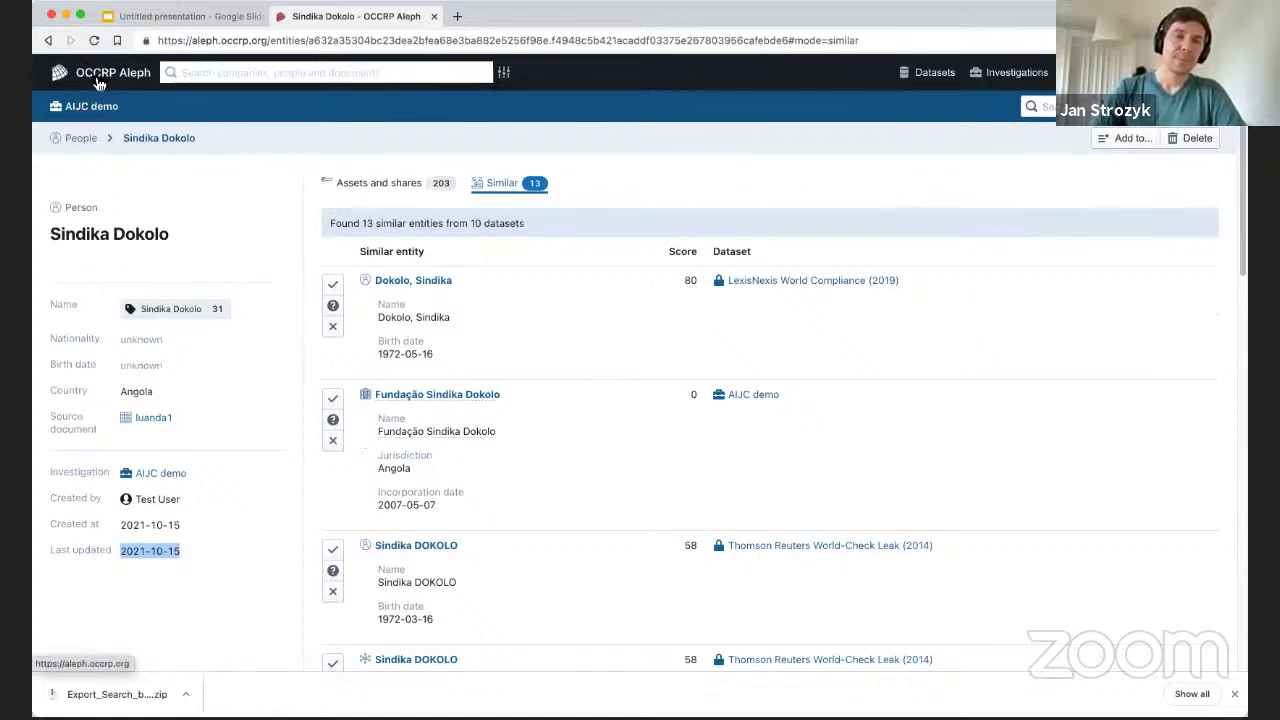
Go from the Aleph home page back to the AIJC demo investigation overview.
click(120, 78)
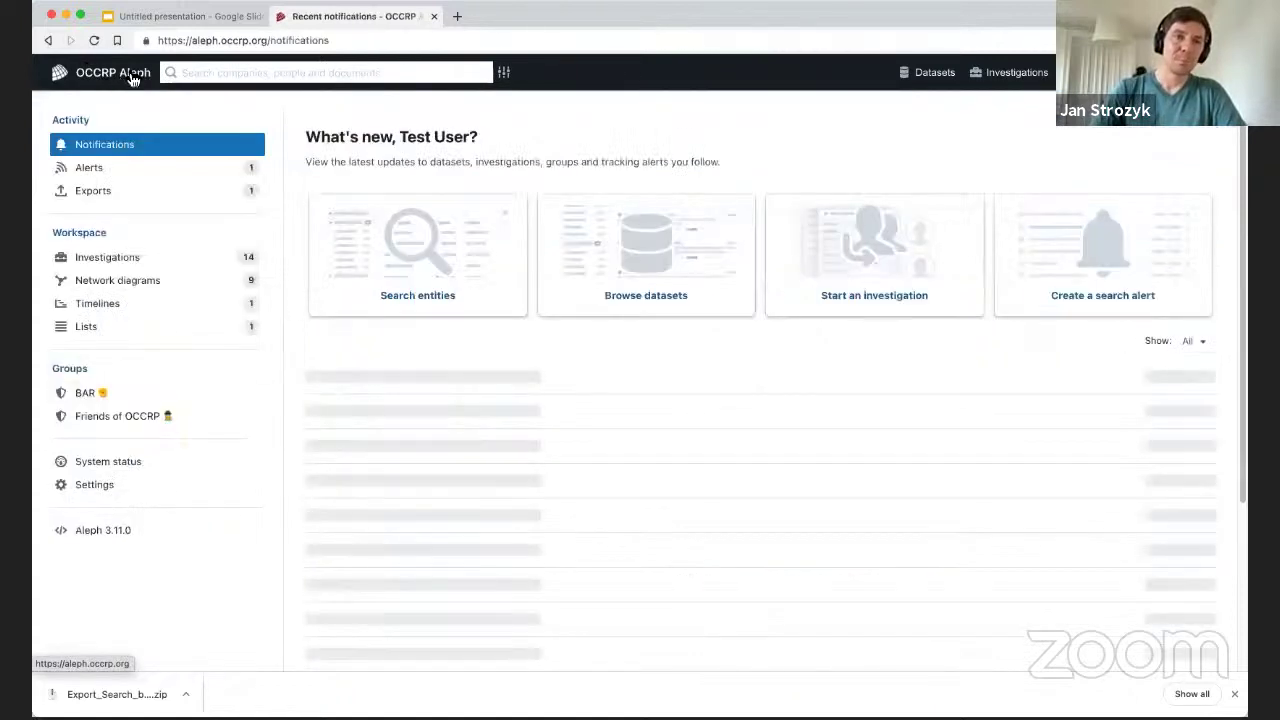
click(49, 40)
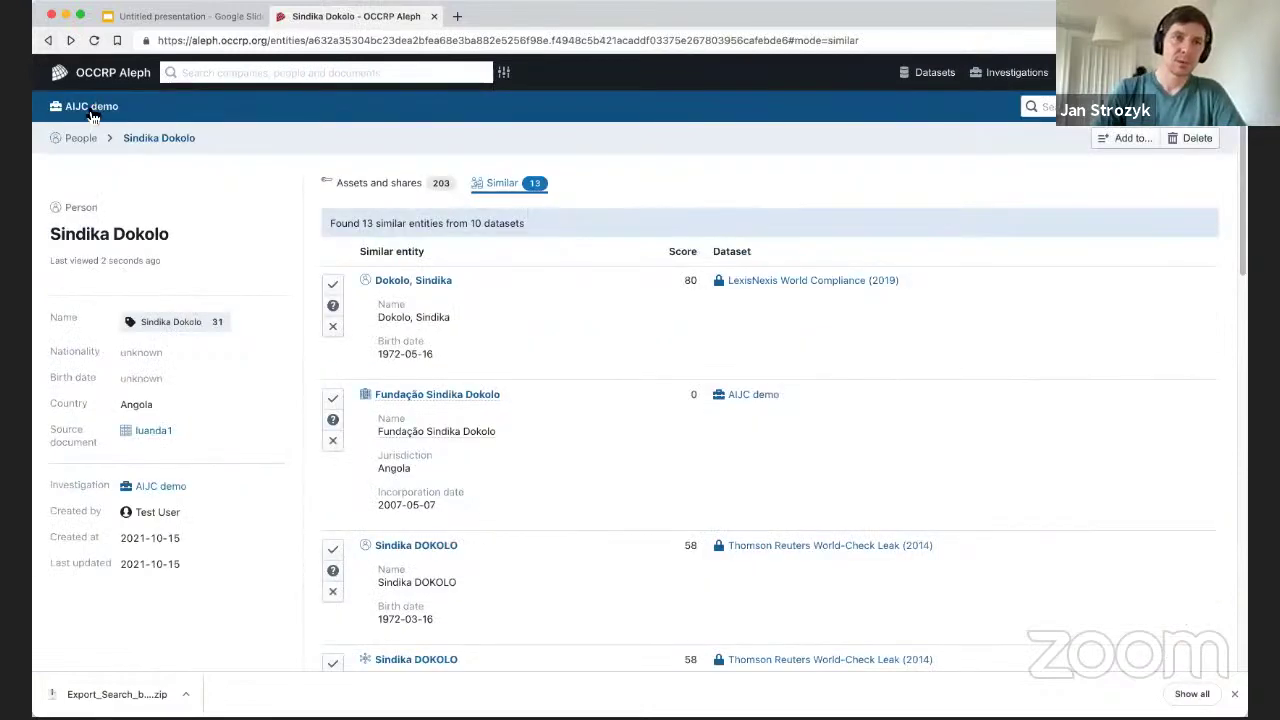
click(160, 486)
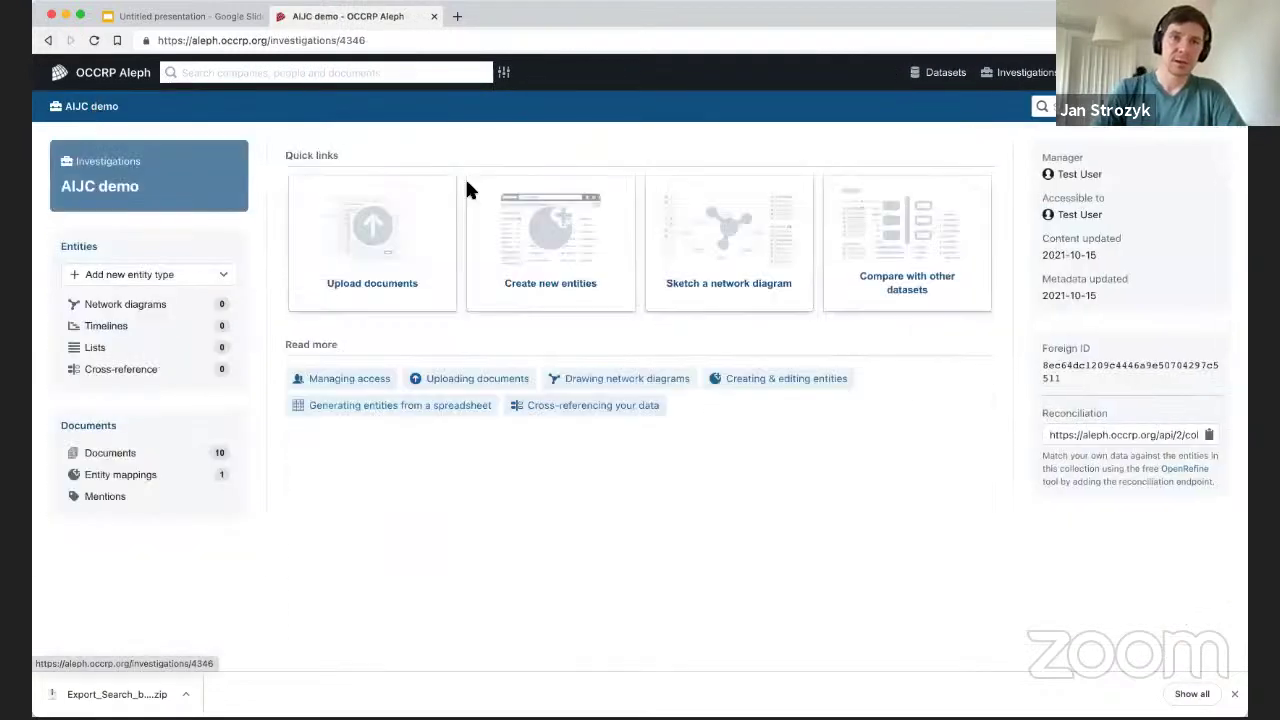
View and reload the Mentions page, then show the 'Search summary' slide.
click(106, 500)
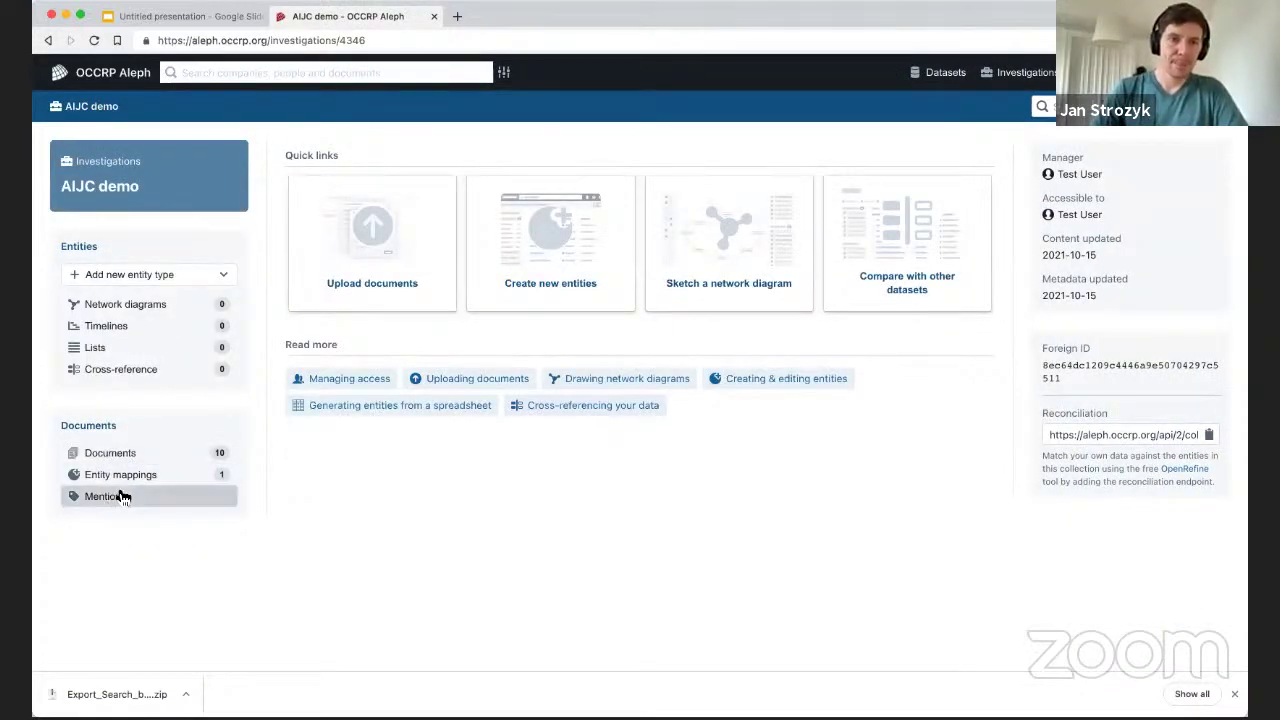
scroll(732, 298, down, 1)
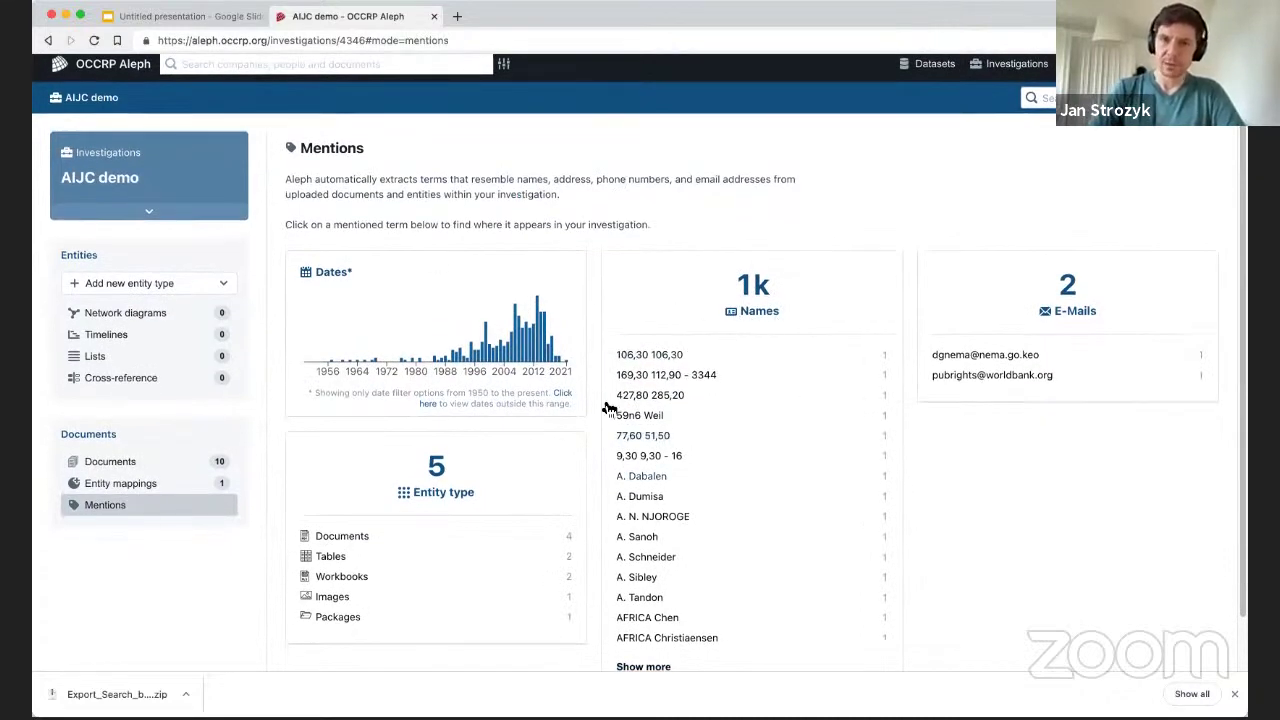
scroll(655, 330, down, 2)
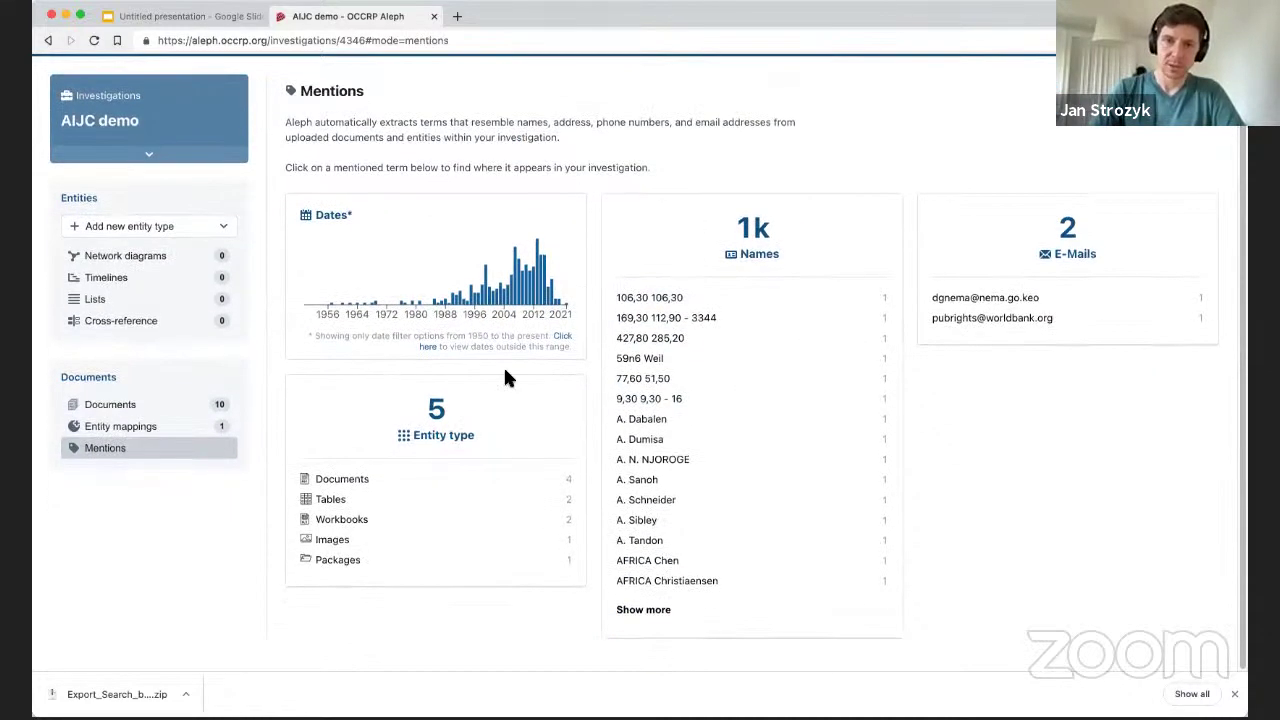
click(94, 40)
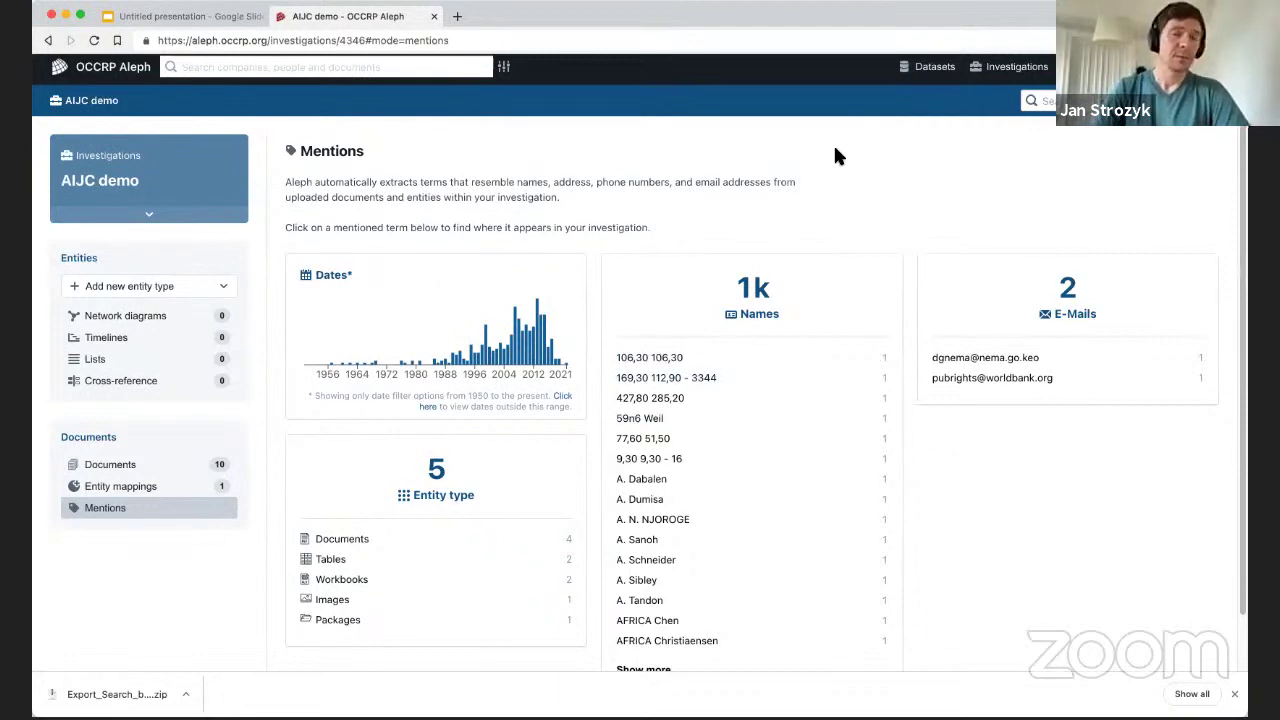
click(192, 17)
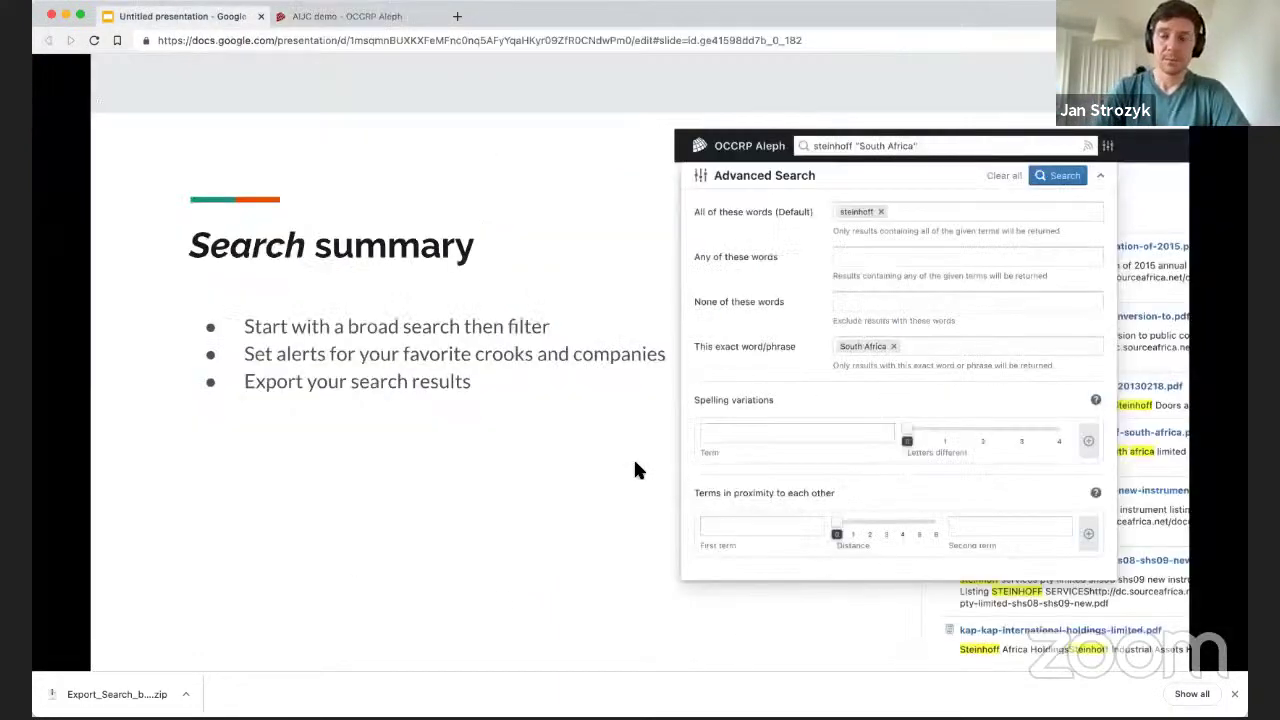
Advance the slides to 'Entity summary', then return to the AIJC demo Mentions page.
click(501, 425)
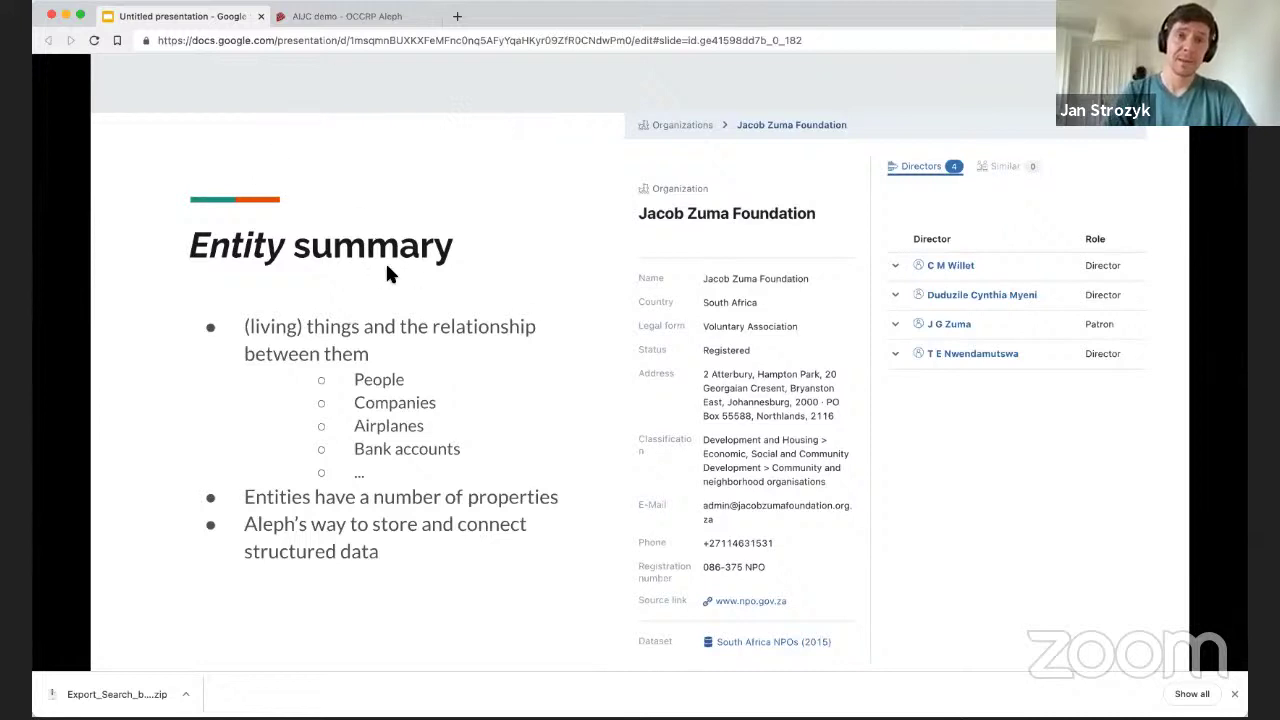
click(338, 18)
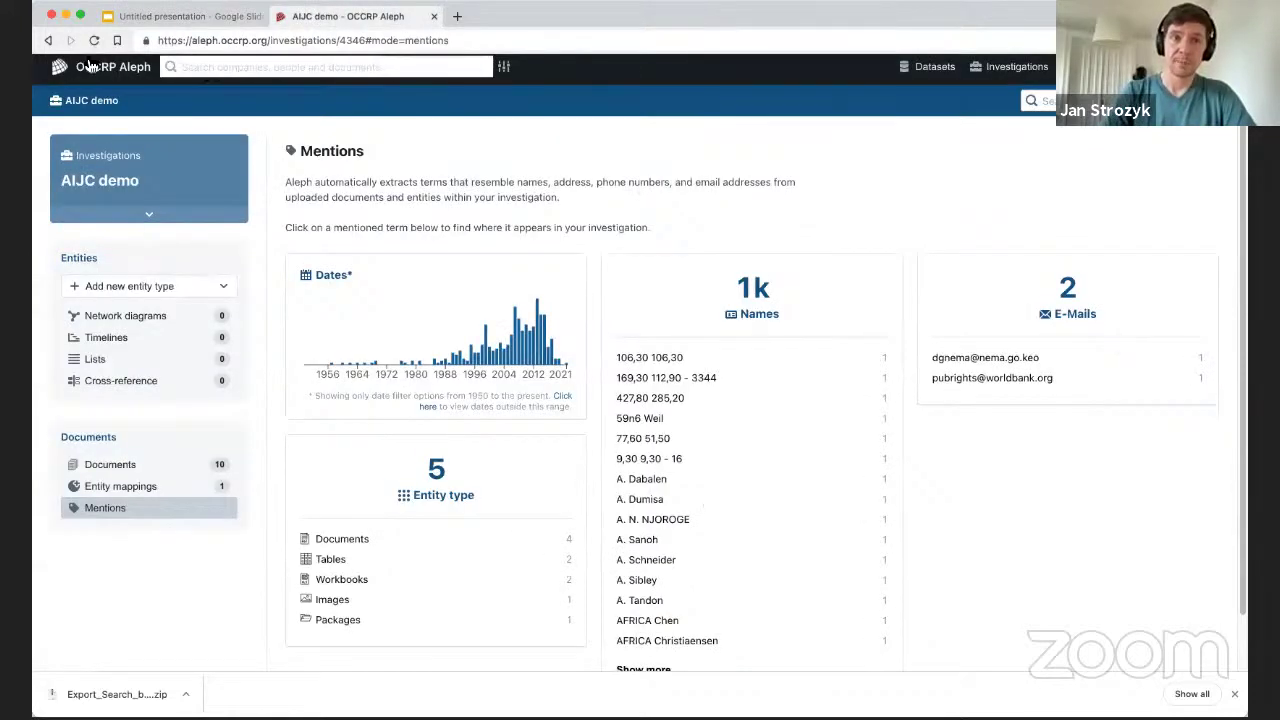
Open the AIJC backup demo's aleph_sample_data_for_importing entity mapping with Person and Case party definitions.
click(1012, 66)
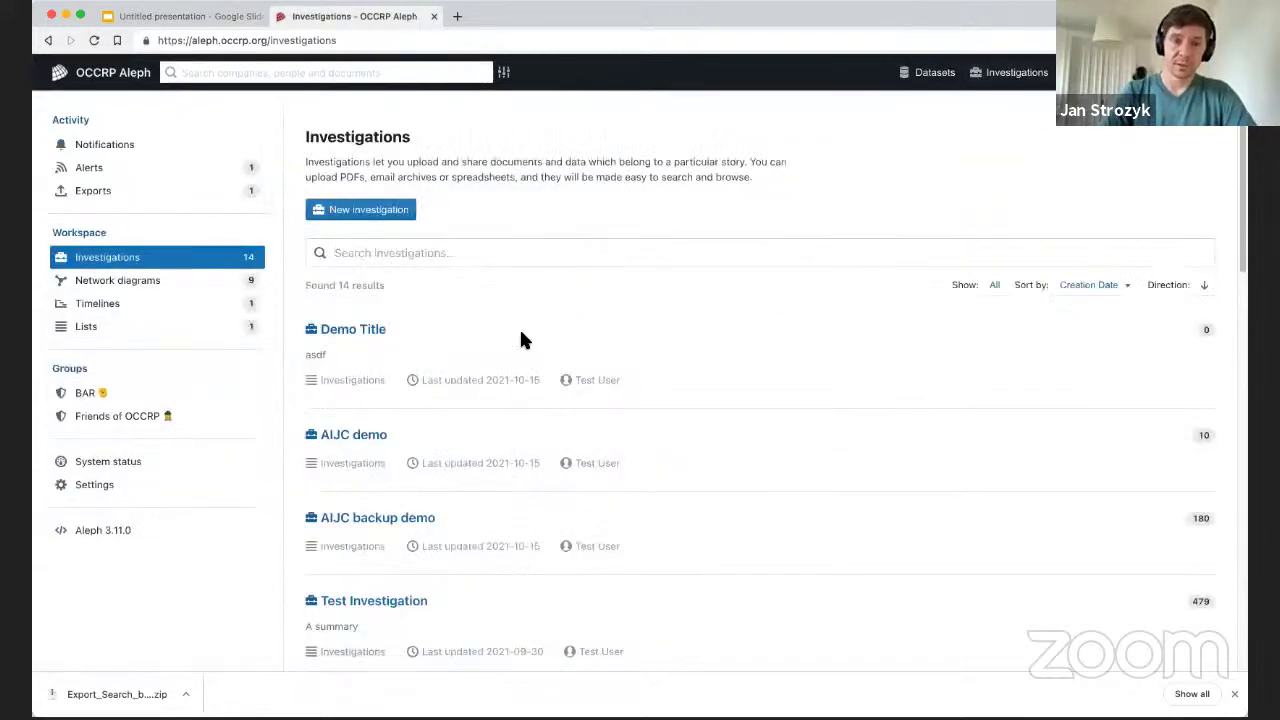
click(380, 522)
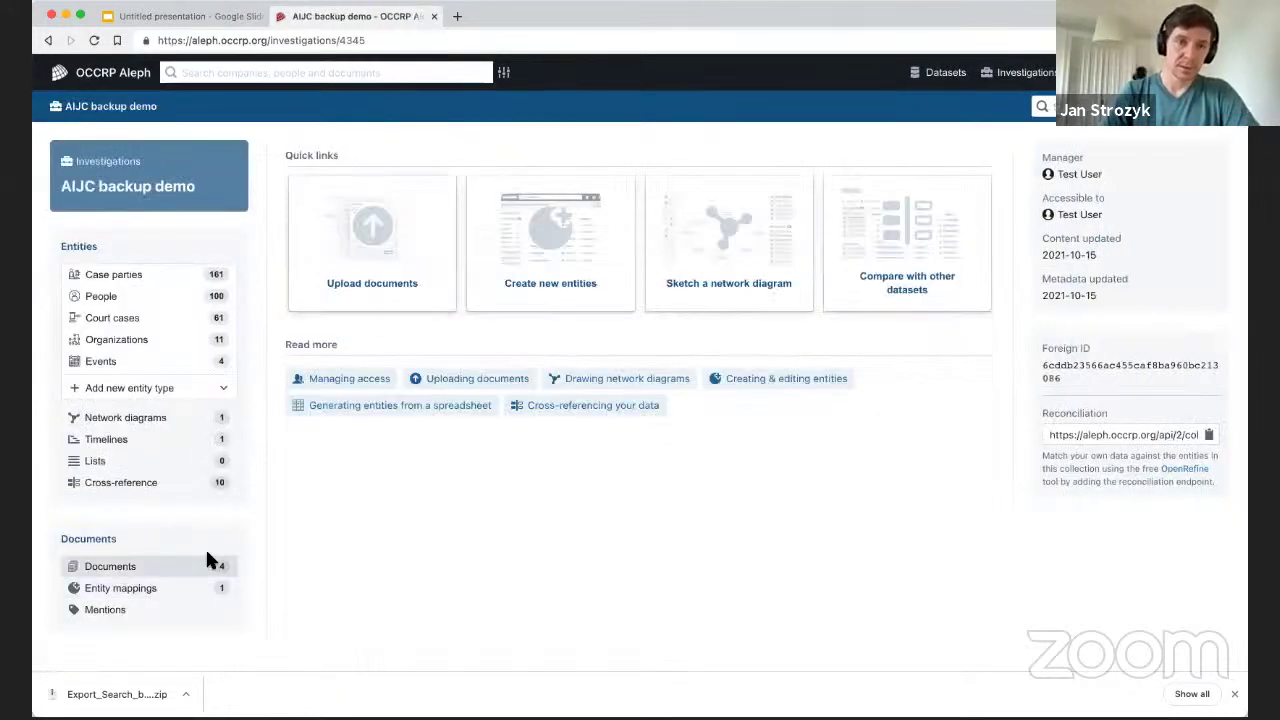
click(125, 588)
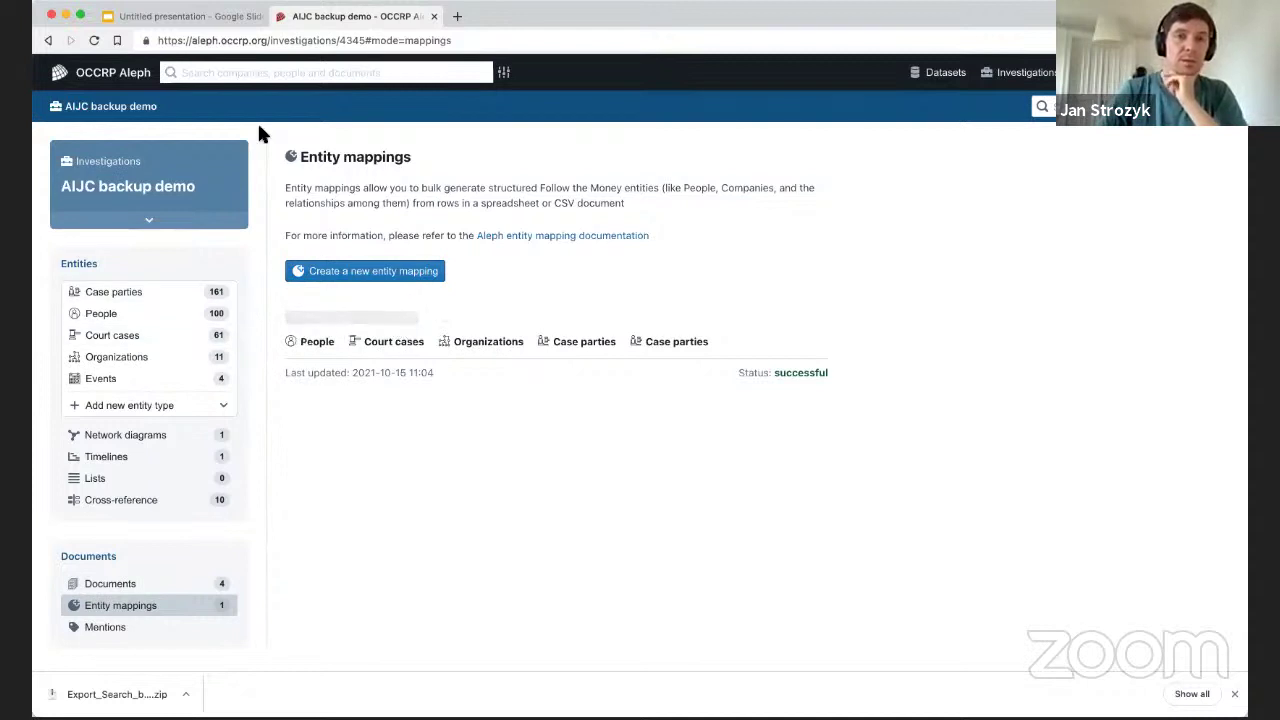
click(177, 16)
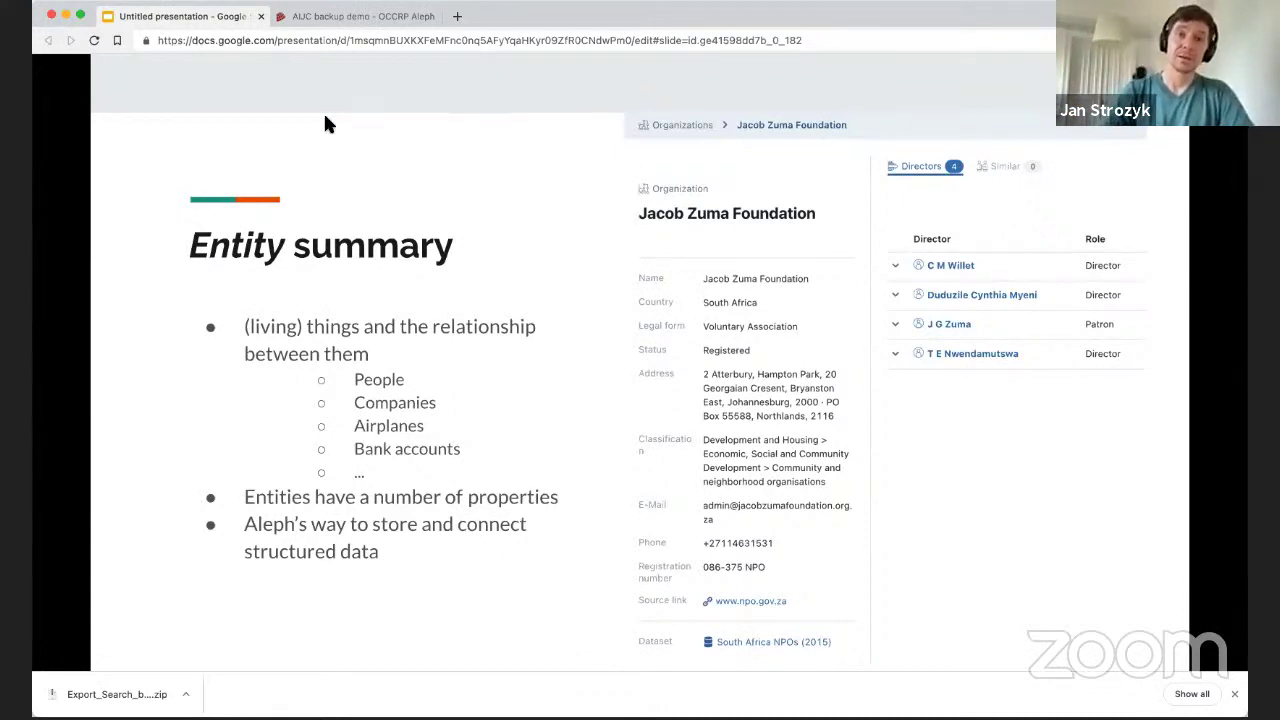
click(332, 20)
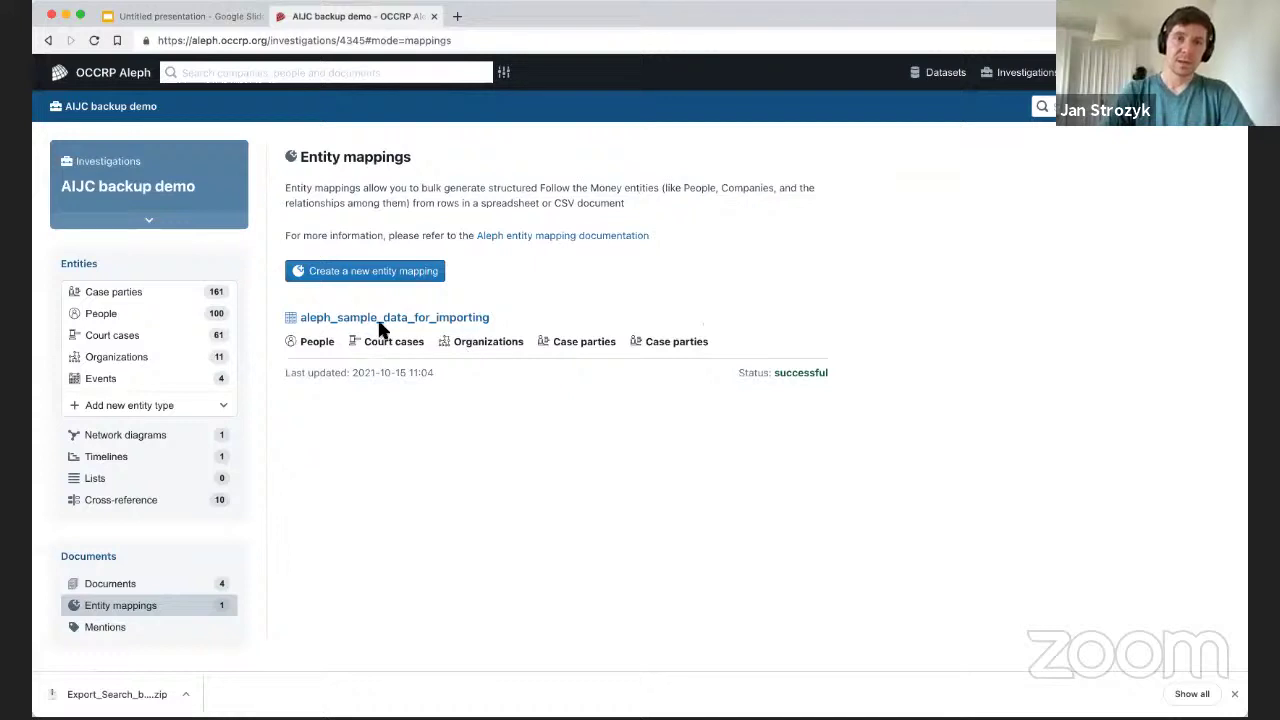
click(560, 367)
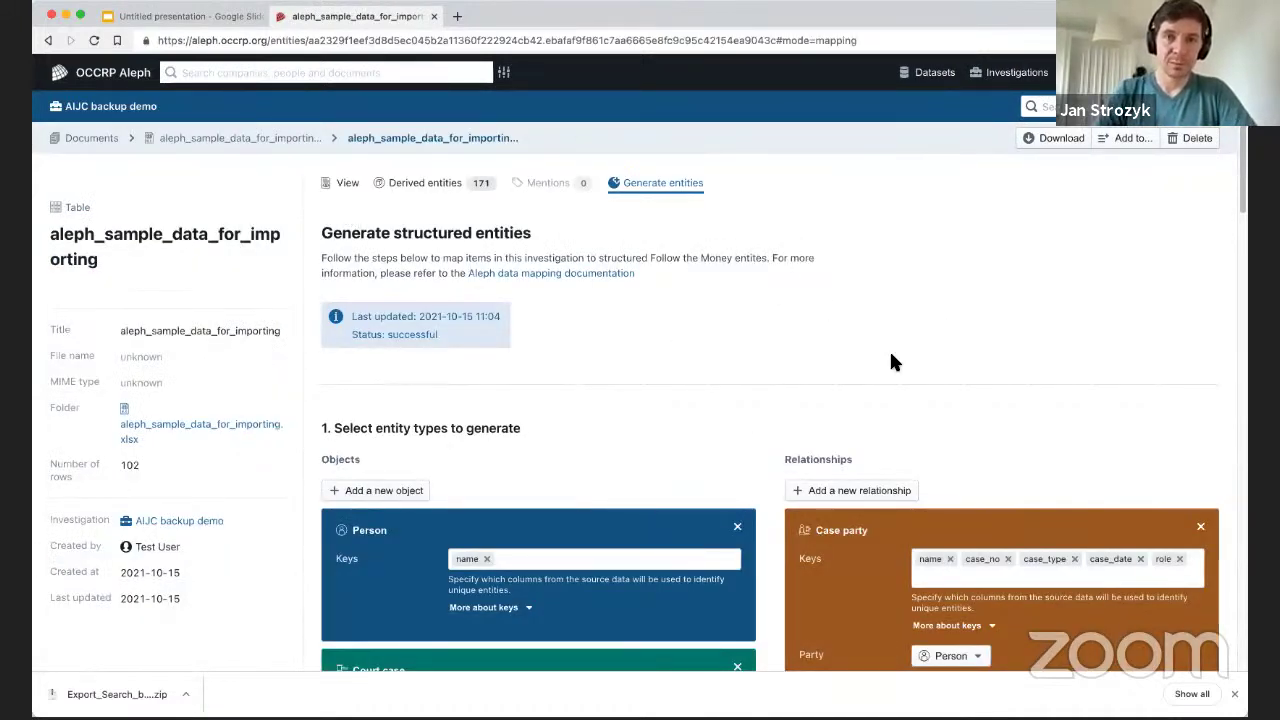
scroll(985, 320, down, 4)
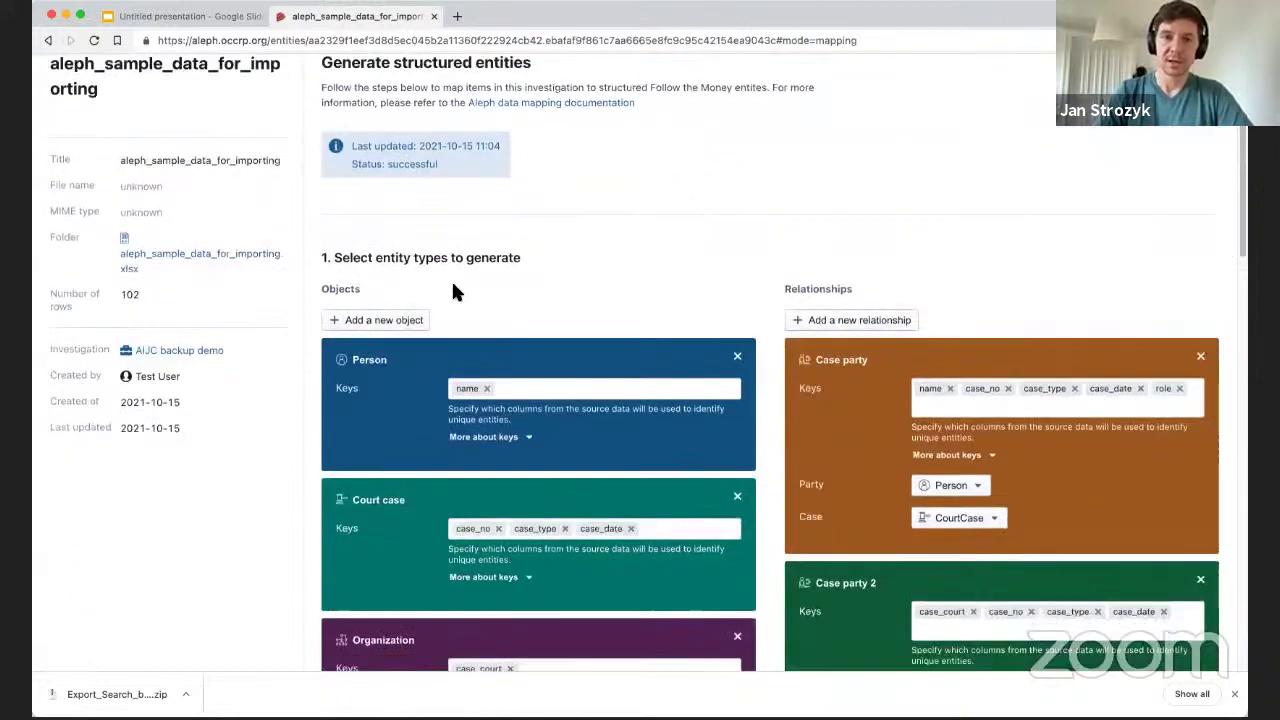
scroll(686, 243, down, 15)
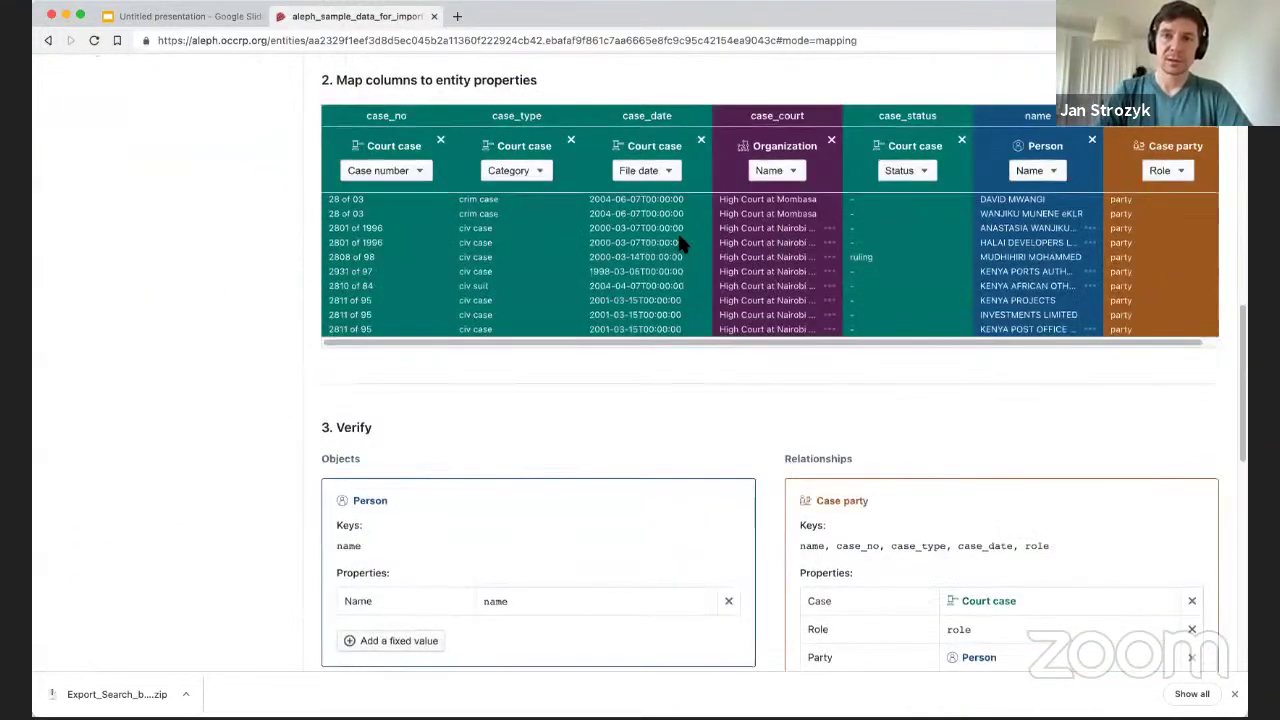
scroll(680, 243, up, 15)
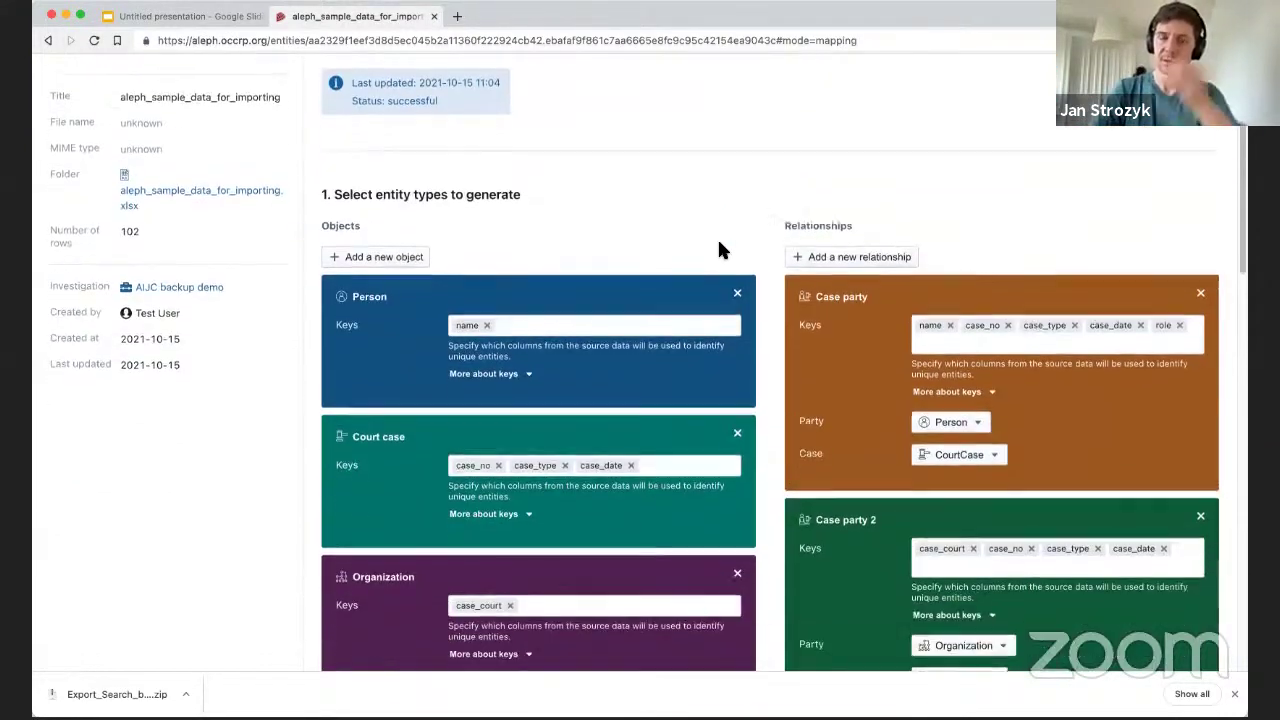
scroll(719, 237, down, 6)
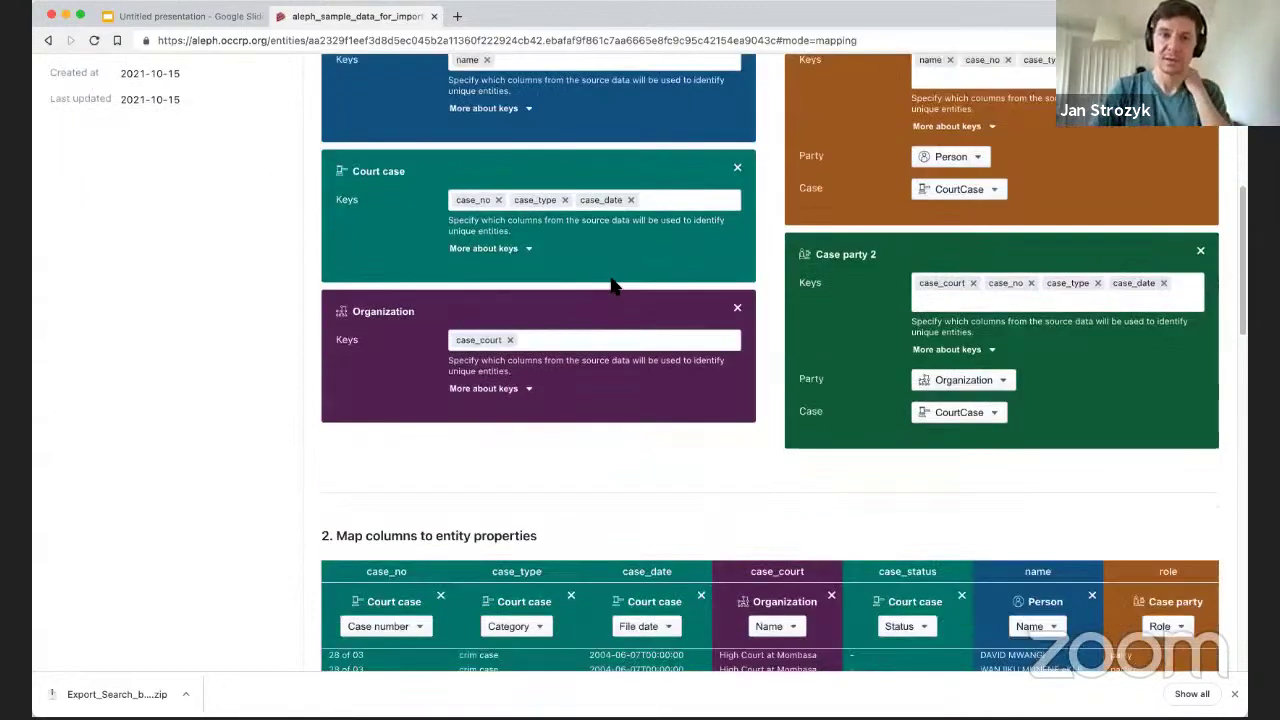
scroll(612, 285, down, 8)
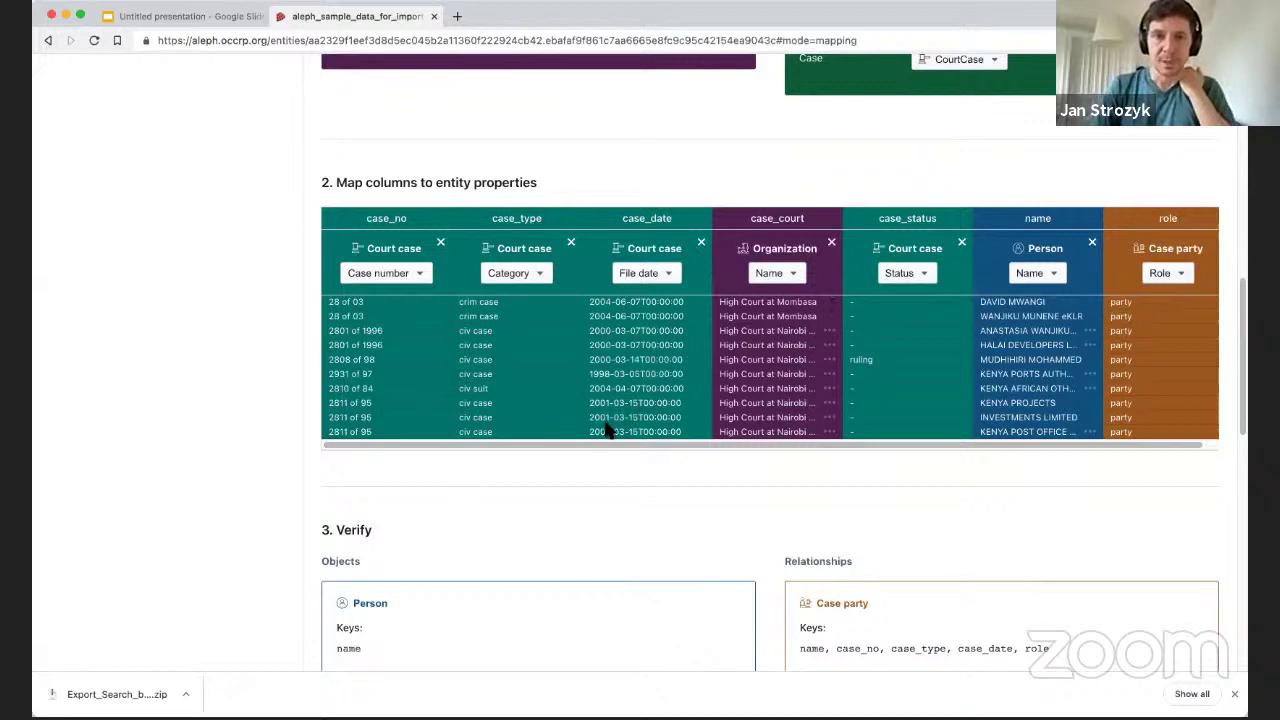
scroll(567, 409, up, 15)
scroll(645, 365, down, 5)
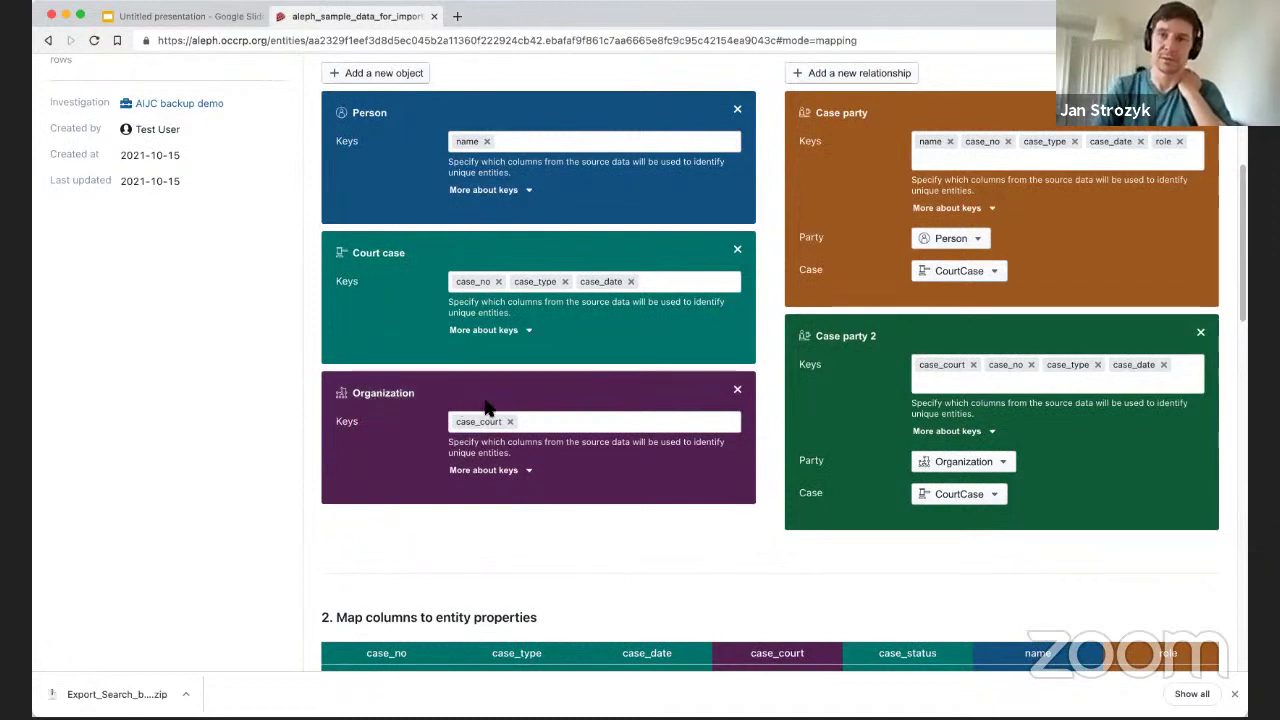
scroll(900, 300, up, 1)
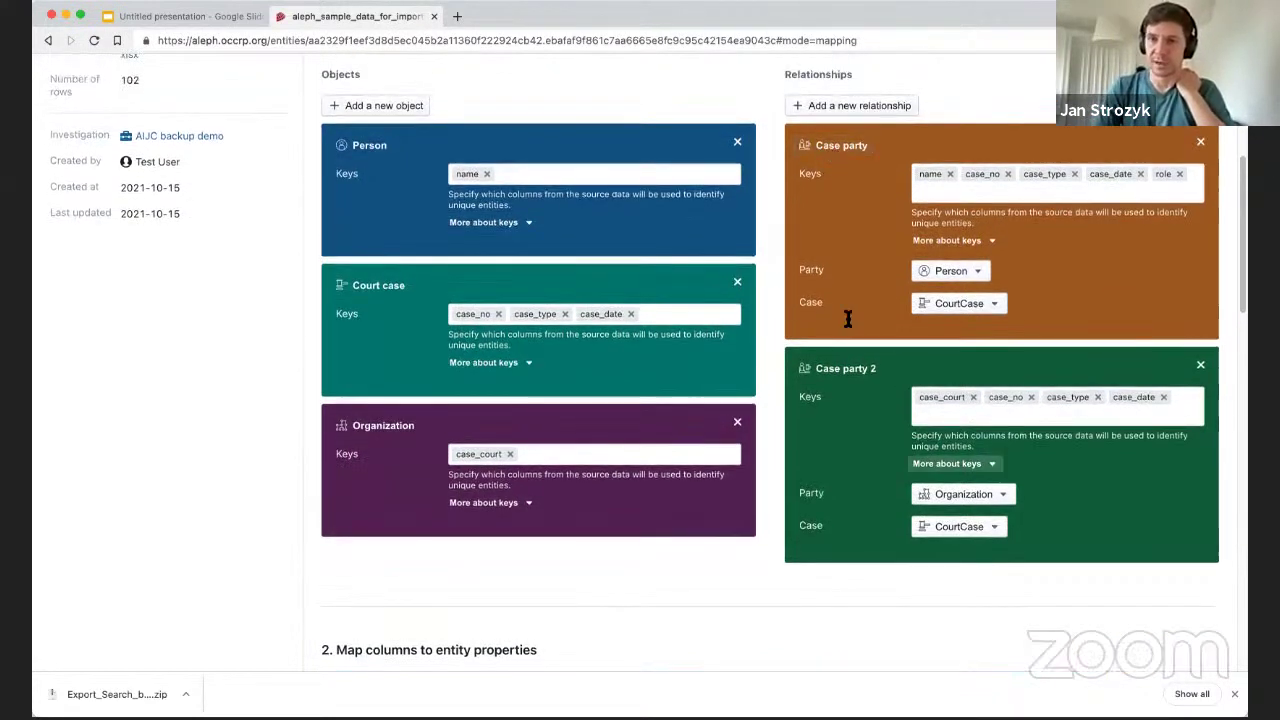
scroll(714, 260, down, 5)
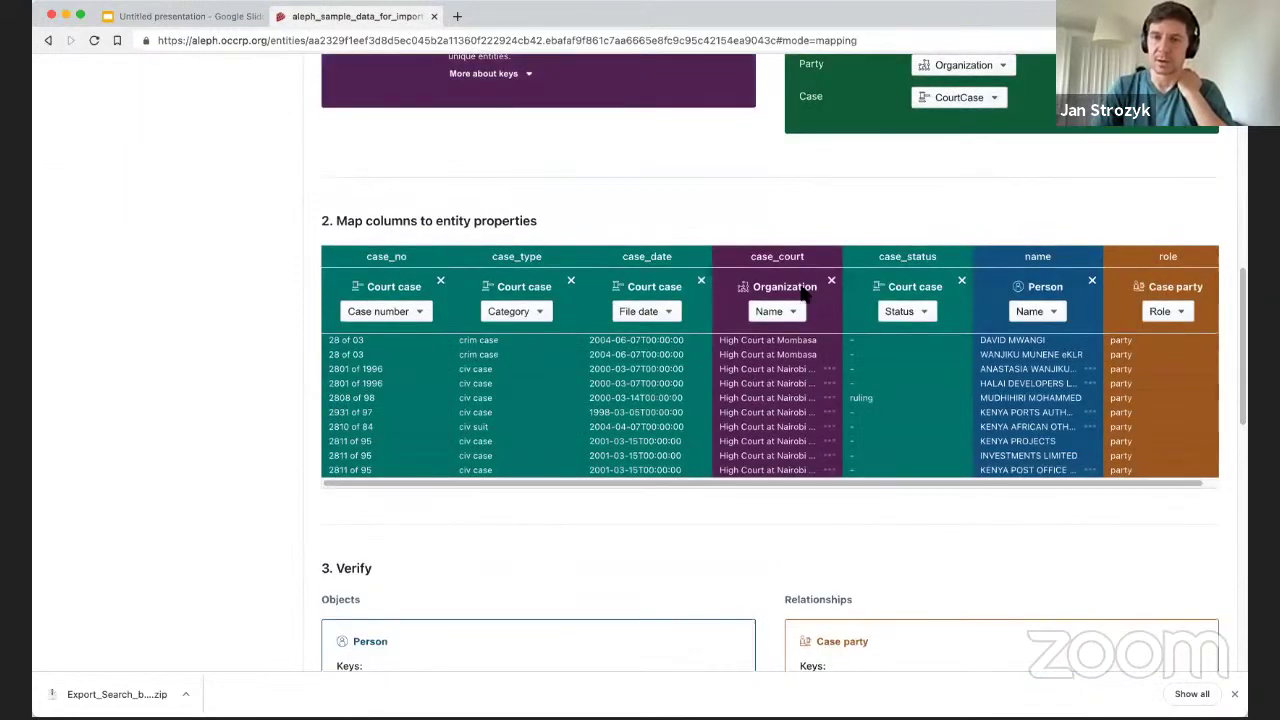
scroll(700, 490, right, 2)
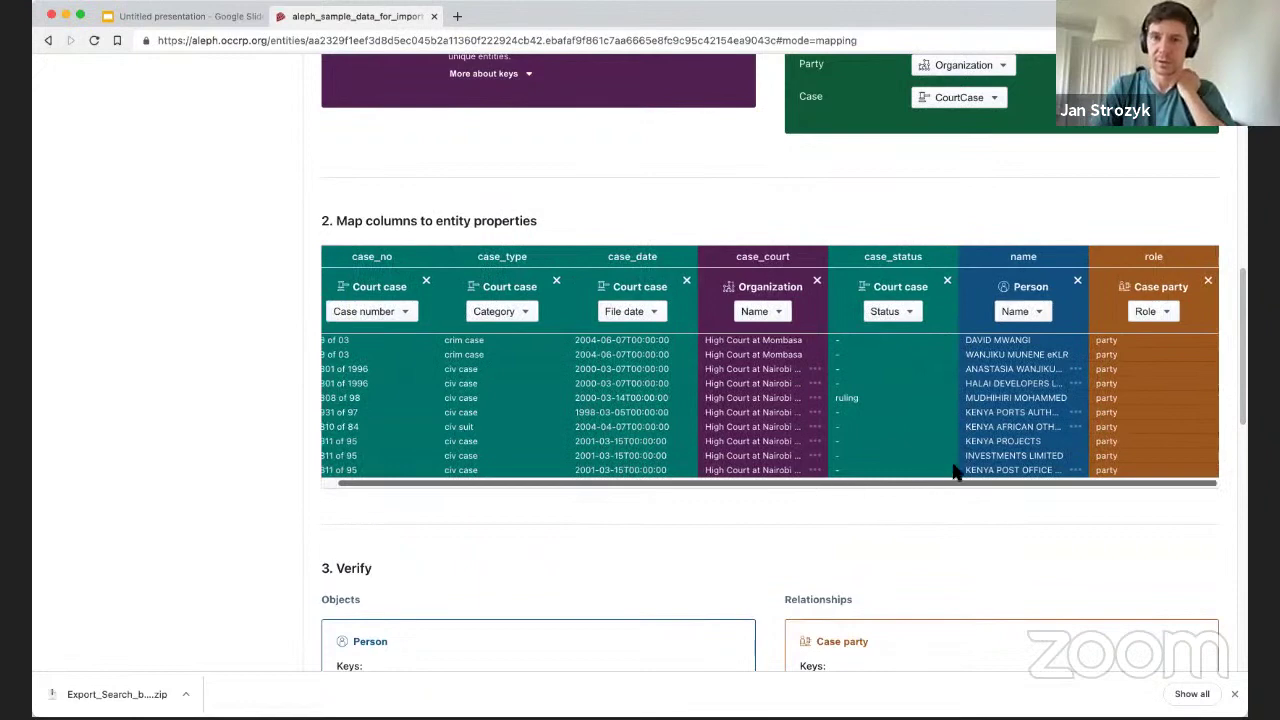
scroll(509, 389, up, 10)
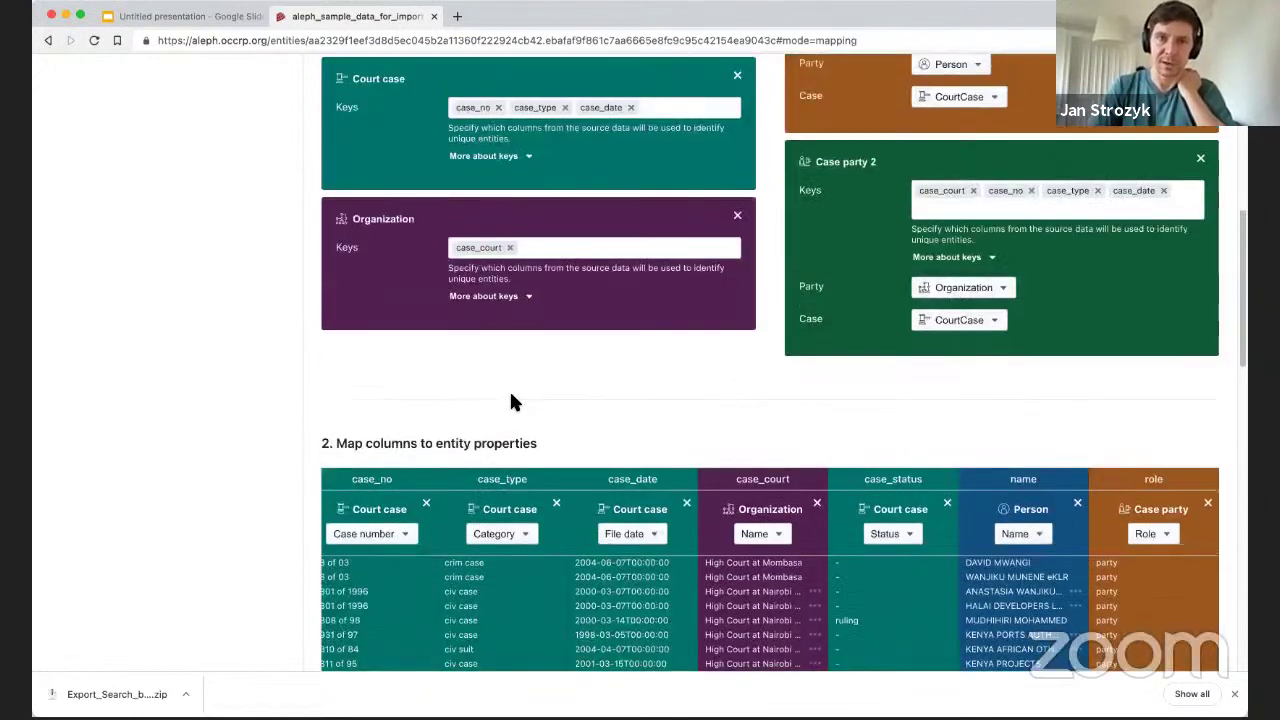
scroll(540, 314, up, 5)
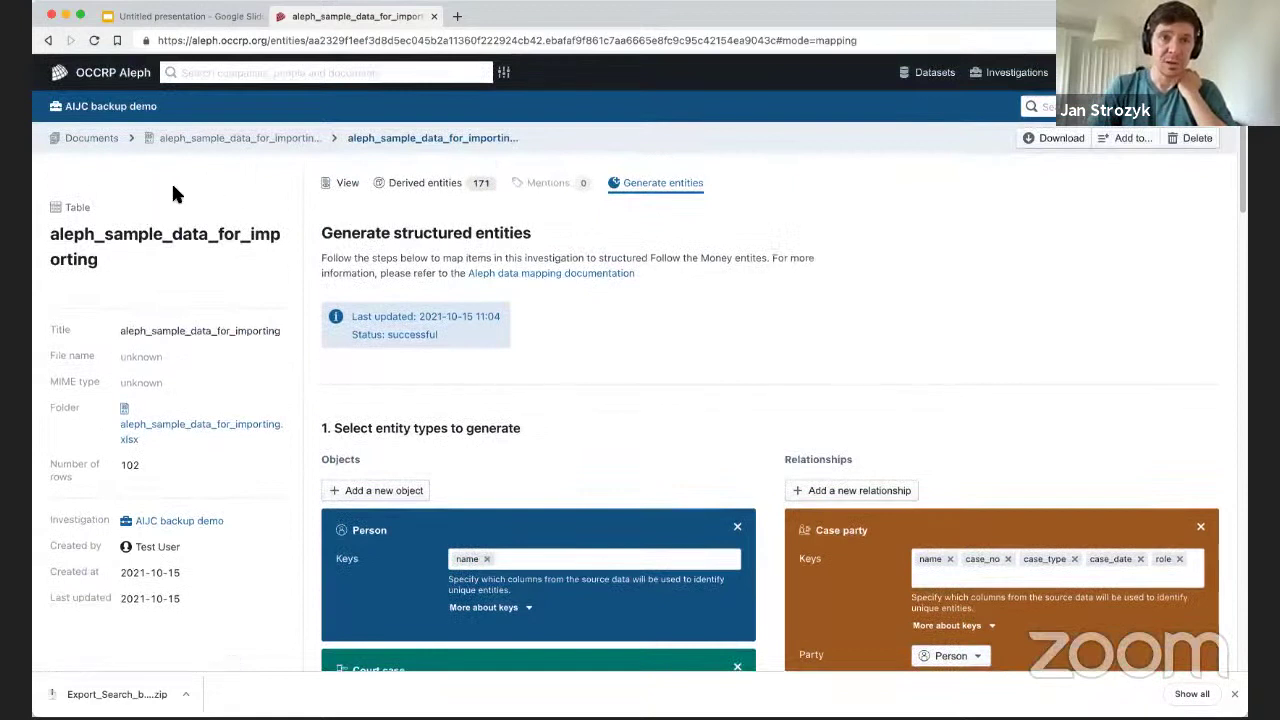
Open the AIJC backup demo's Network diagrams list, showing the single 'court cases' diagram.
click(76, 137)
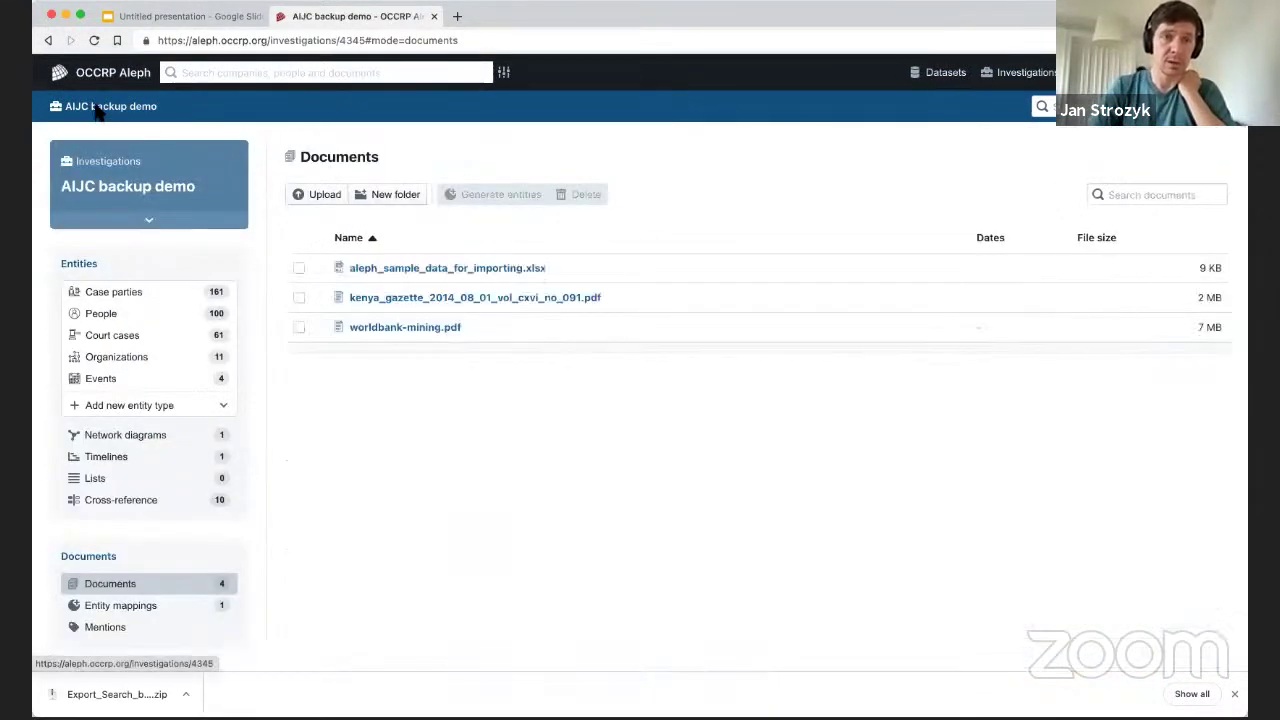
click(98, 116)
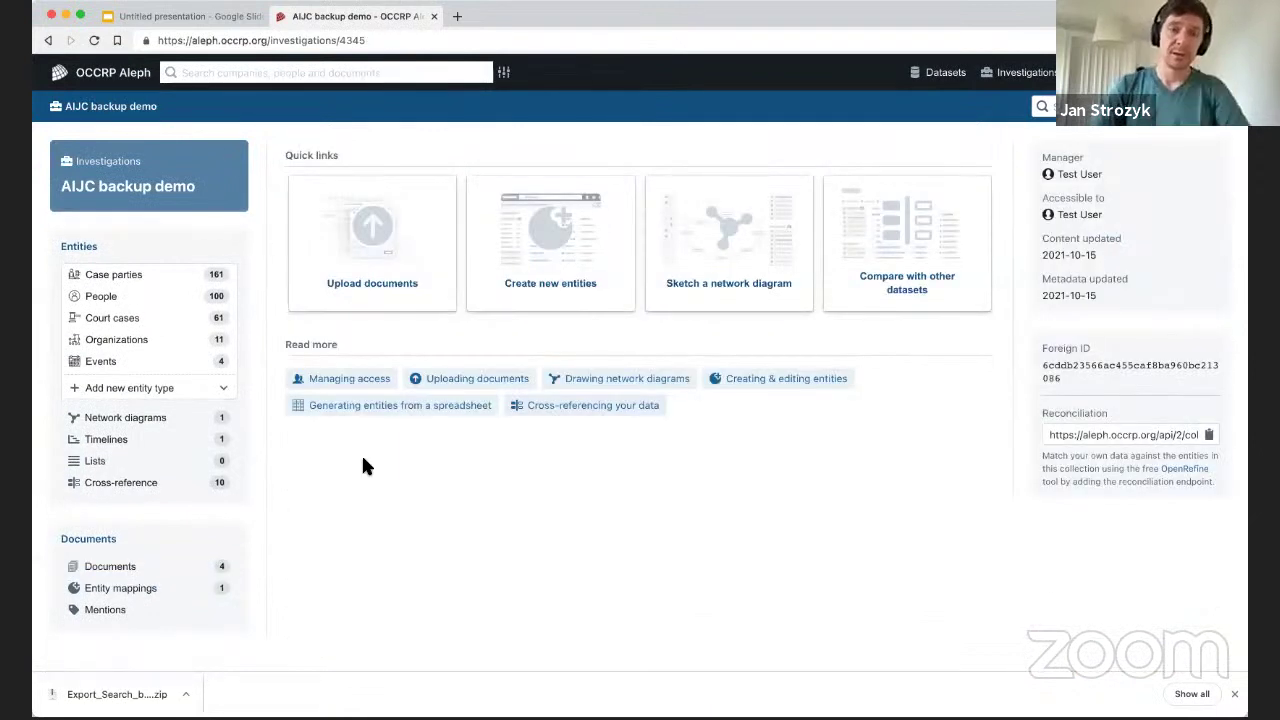
click(166, 420)
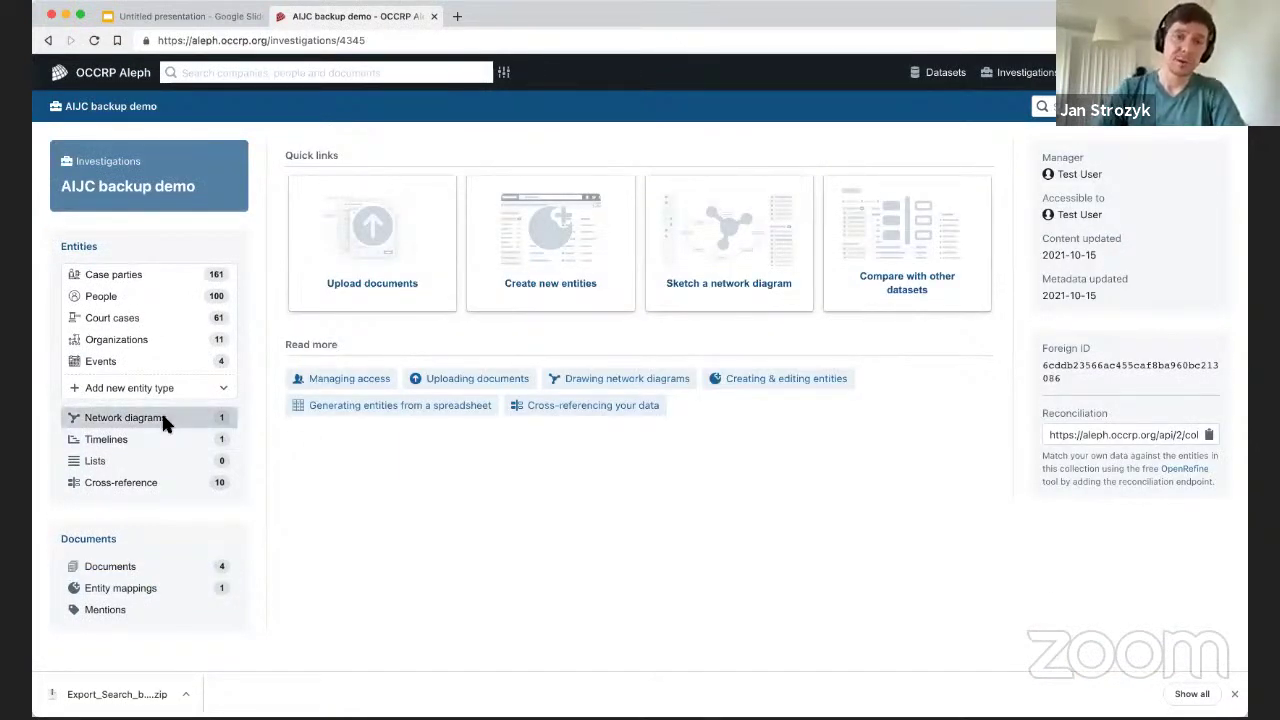
click(168, 18)
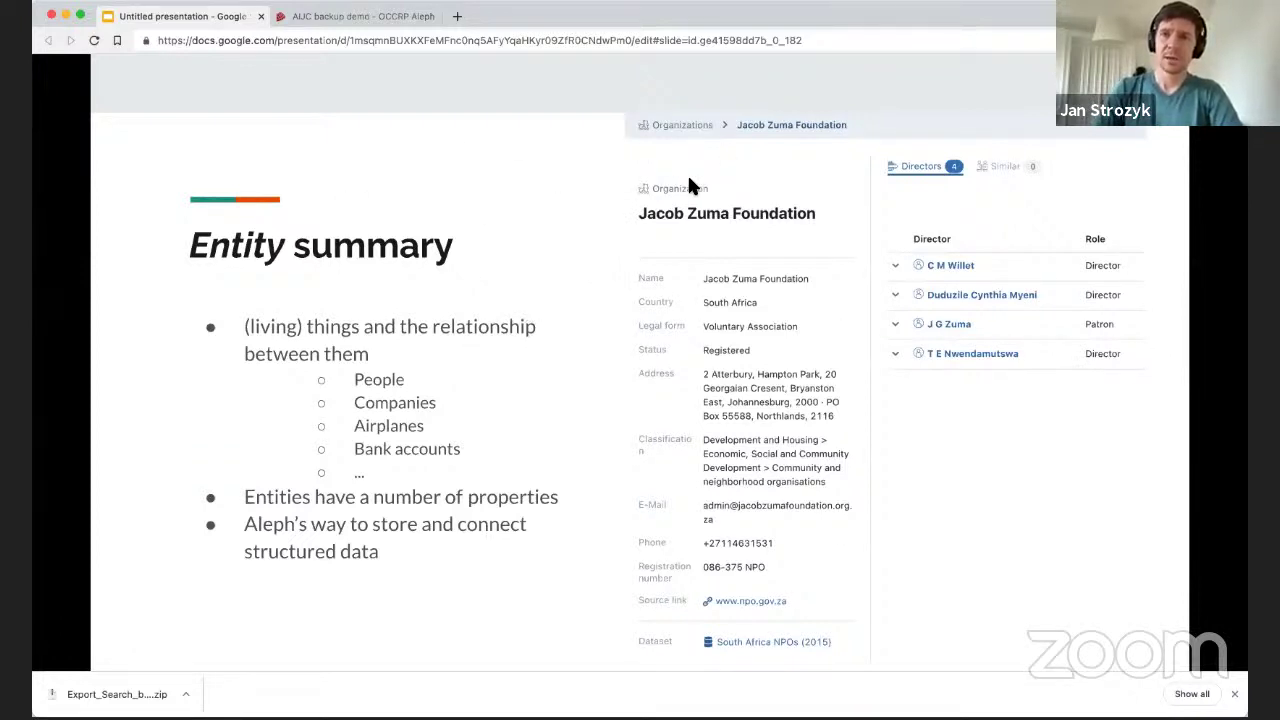
click(358, 16)
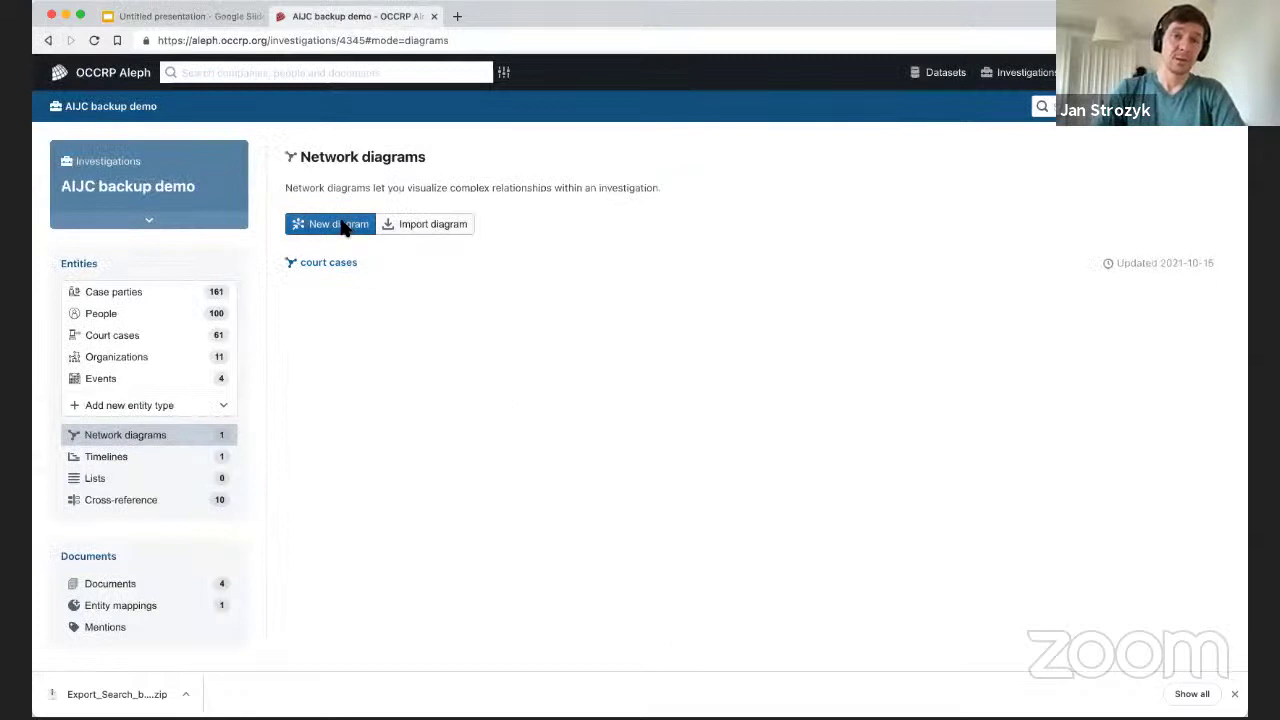
Start a new network diagram, bringing up the empty 'Create a diagram' form.
click(97, 108)
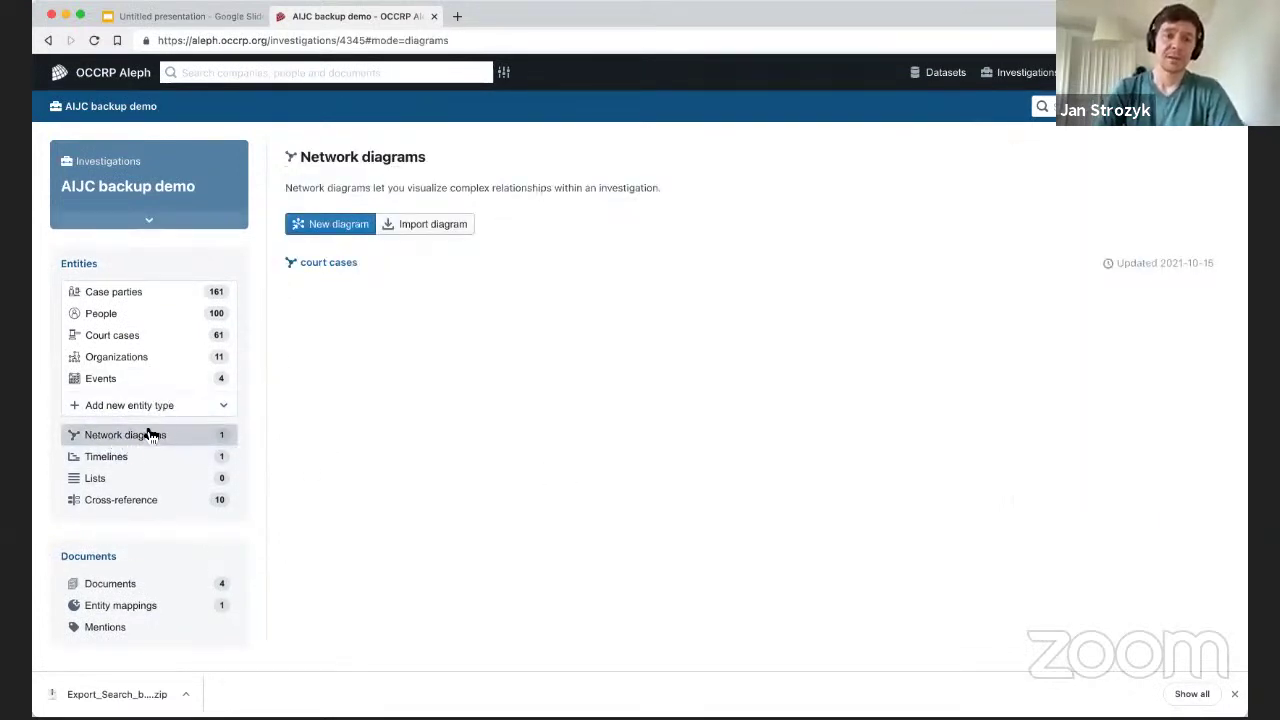
click(336, 226)
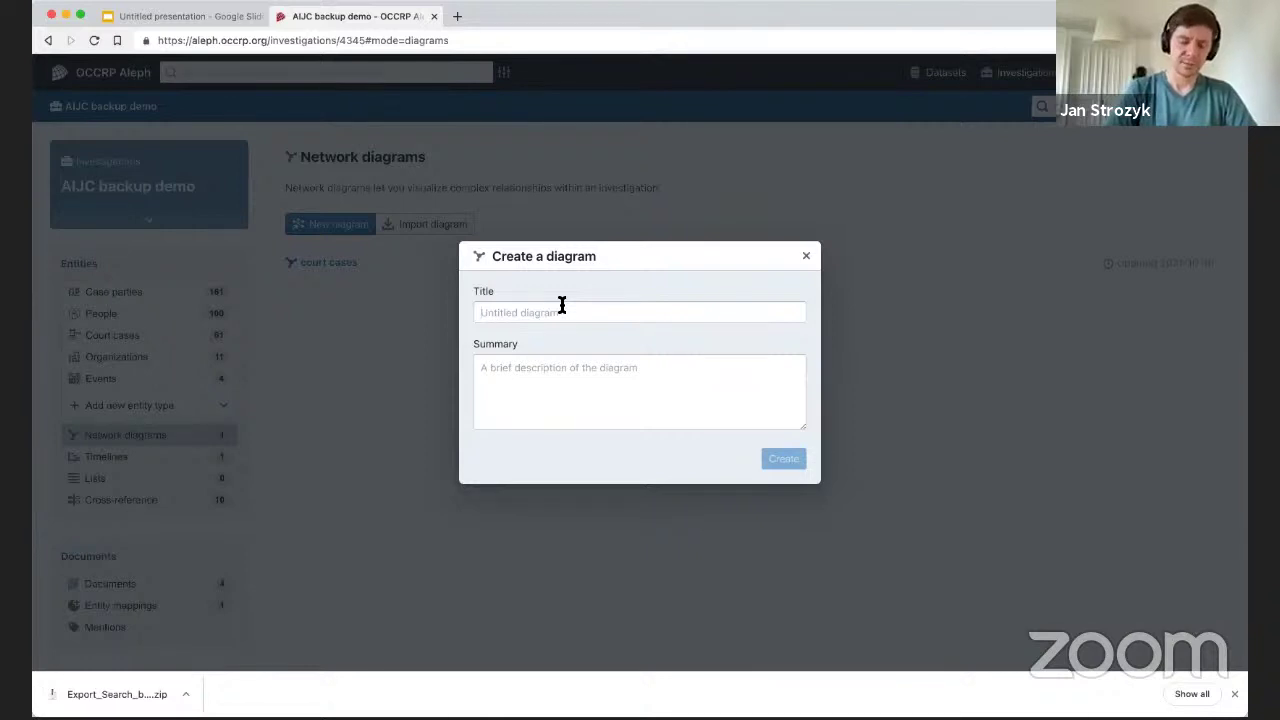
Create a new network diagram titled 'court case'.
text(court case)
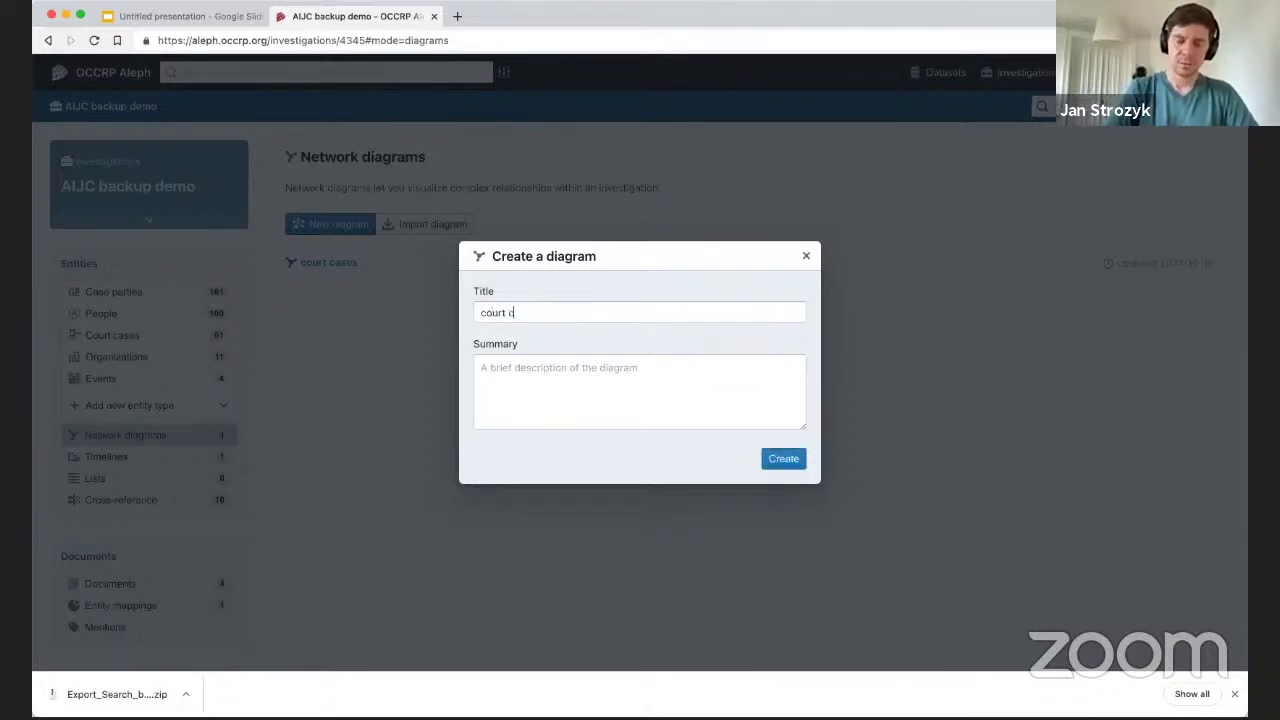
click(789, 462)
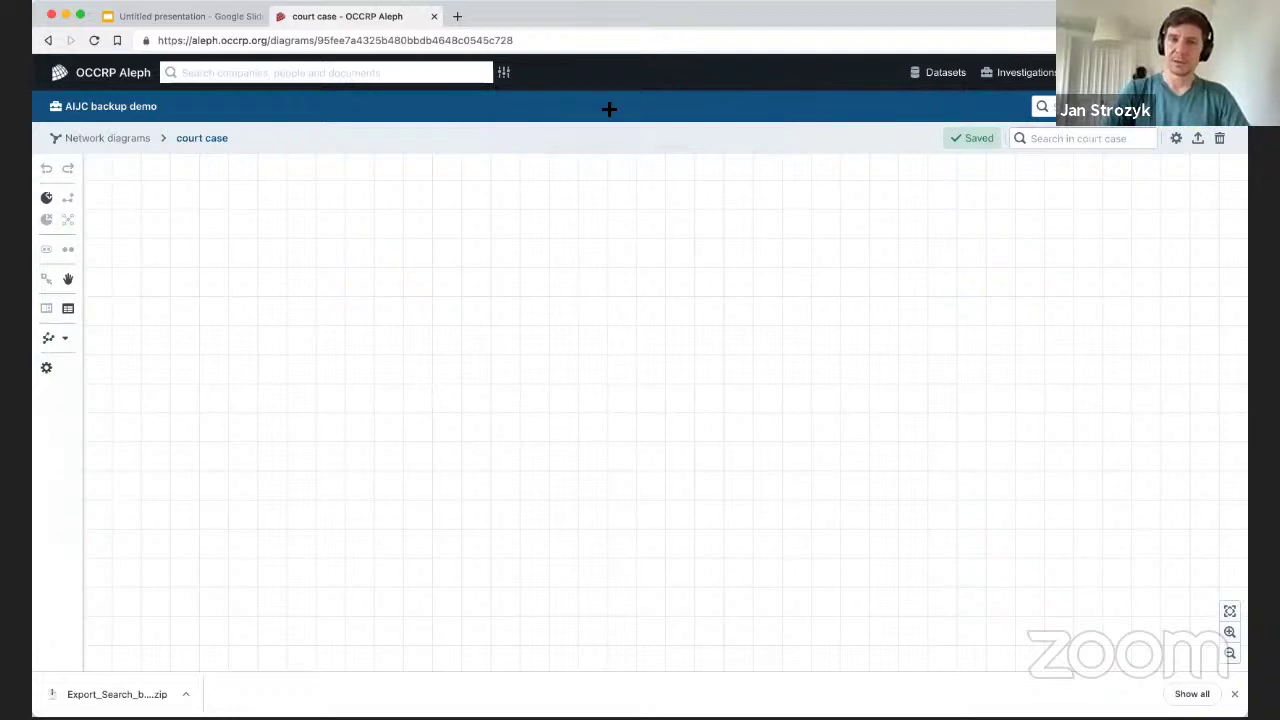
Add the Organization entity 'High Court at Mombasa' as the diagram's first node.
click(46, 196)
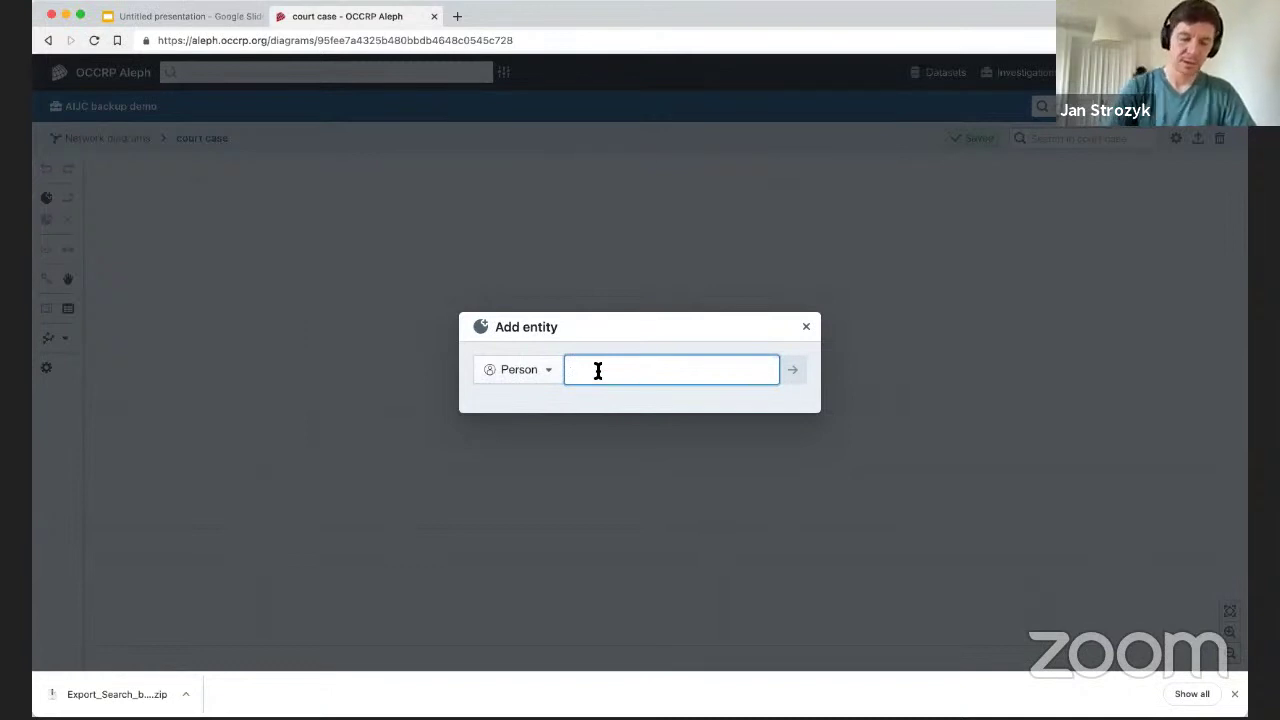
text(mom)
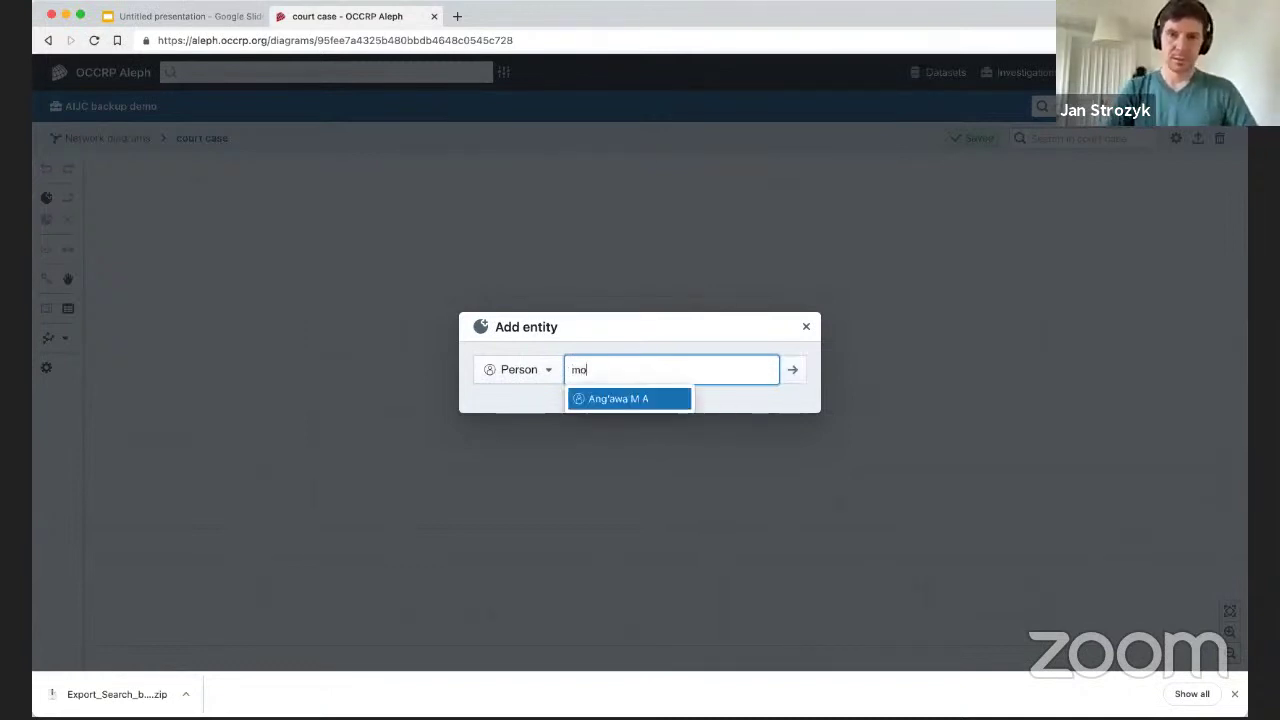
key(BackSpace)
key(BackSpace)
key(BackSpace)
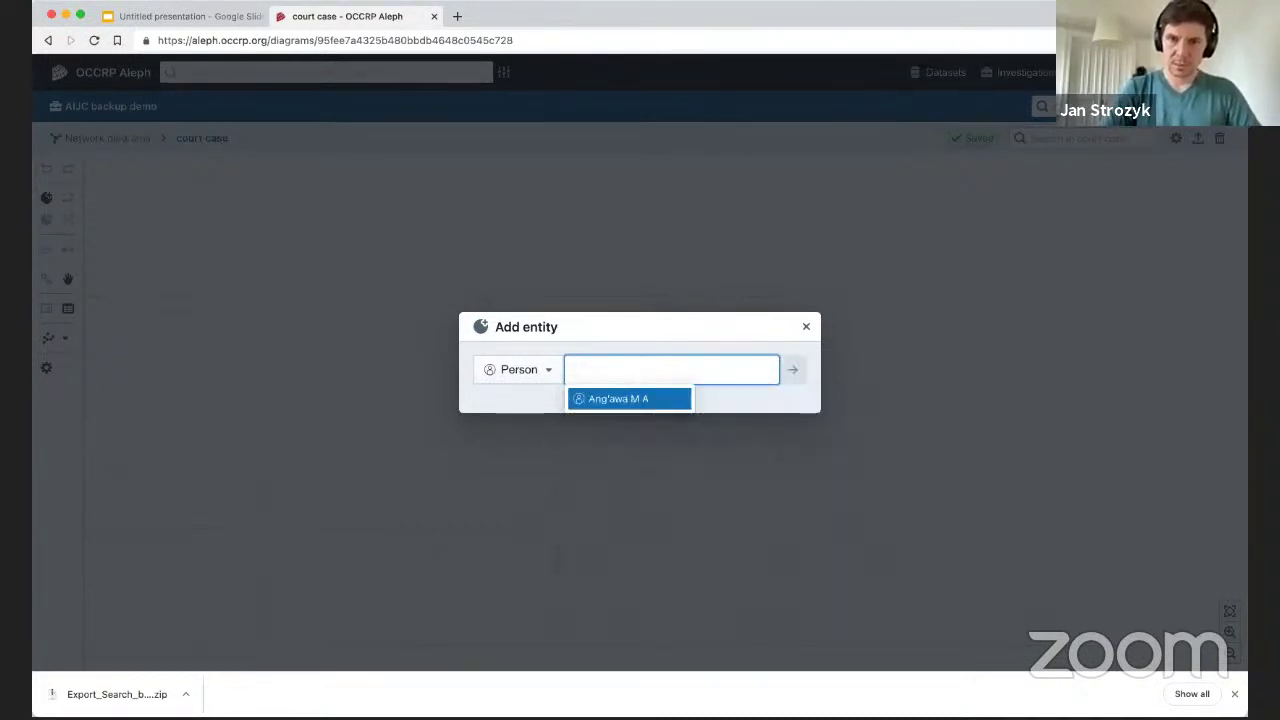
text(hi)
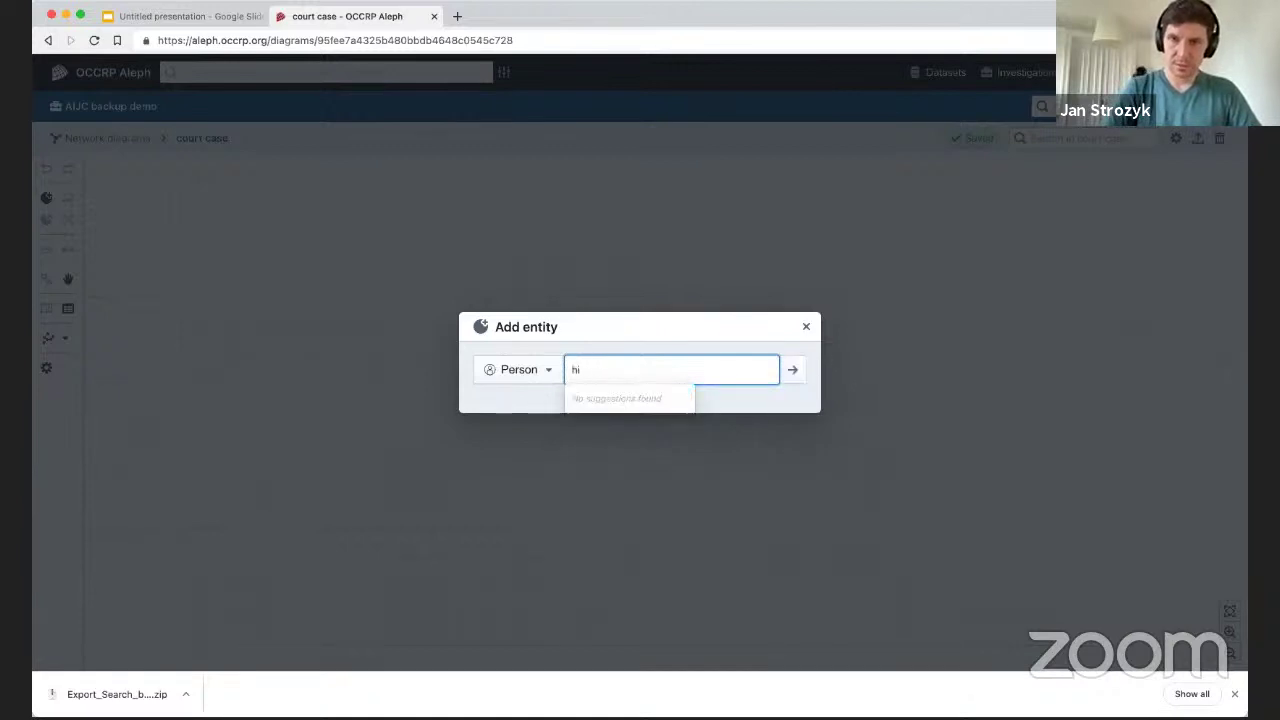
text(gh)
key(BackSpace)
key(BackSpace)
key(BackSpace)
key(BackSpace)
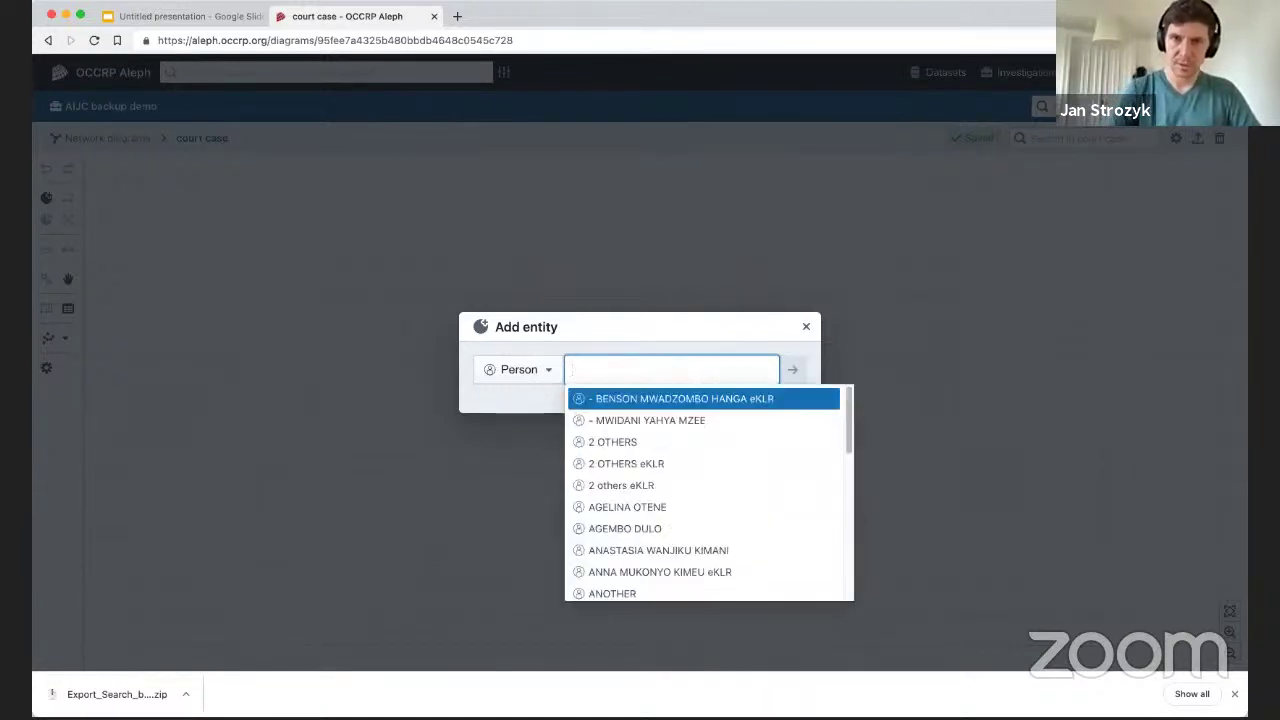
click(532, 370)
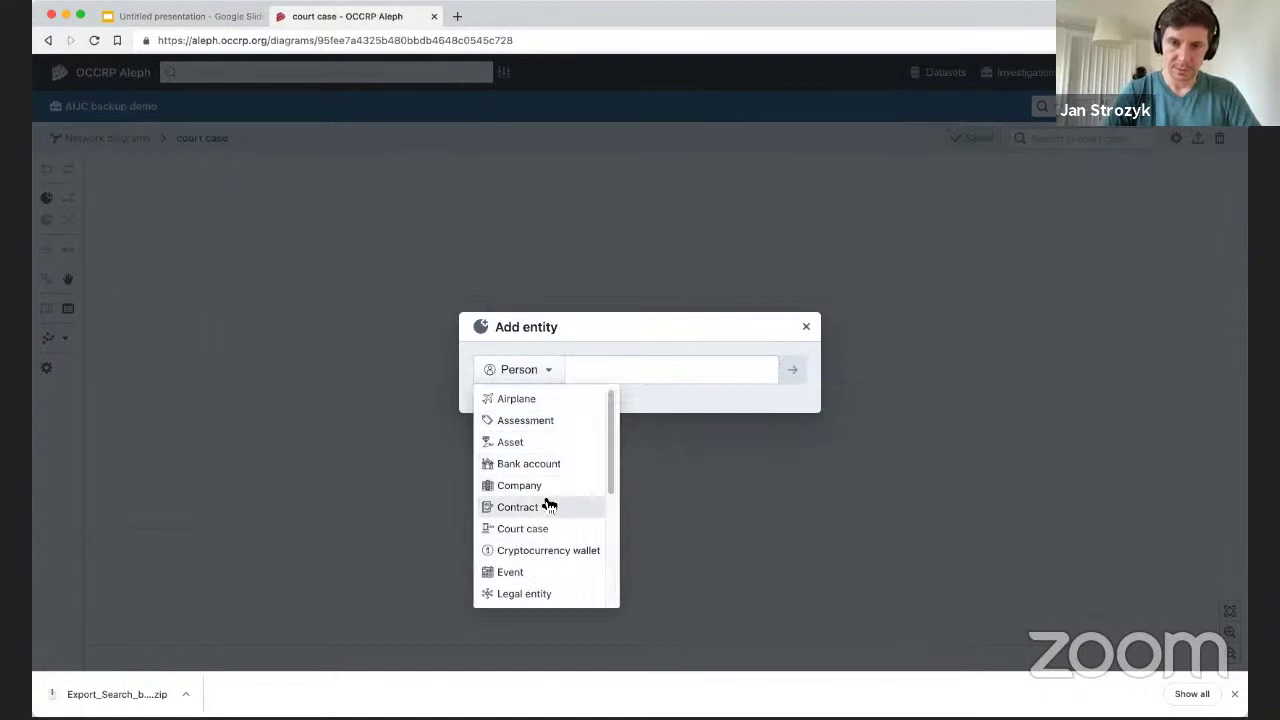
scroll(522, 522, down, 2)
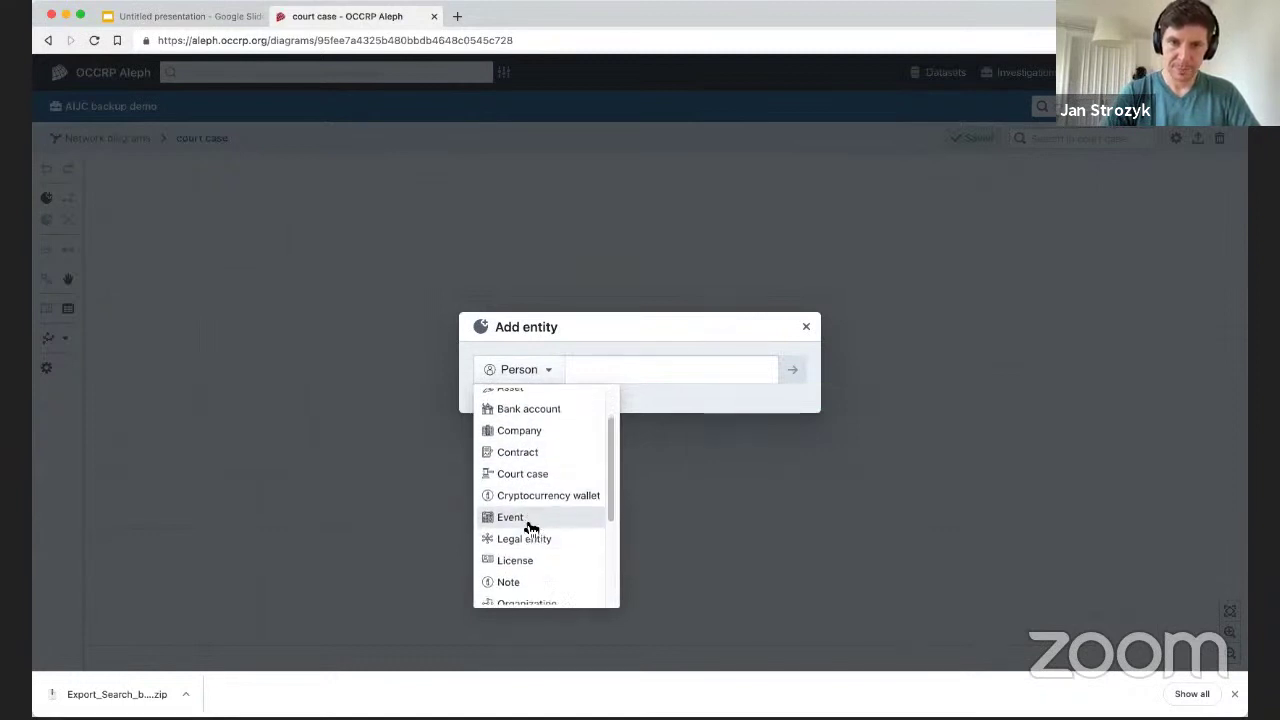
scroll(530, 520, down, 3)
click(520, 449)
click(622, 368)
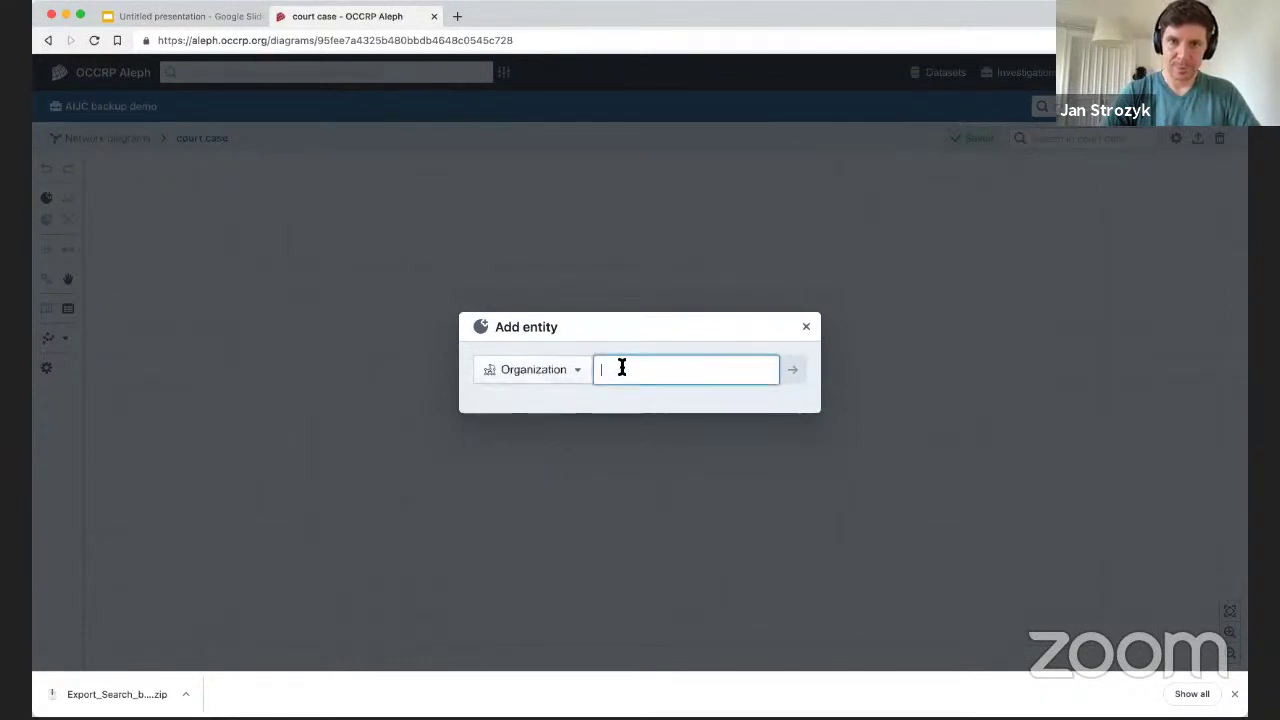
text(mon)
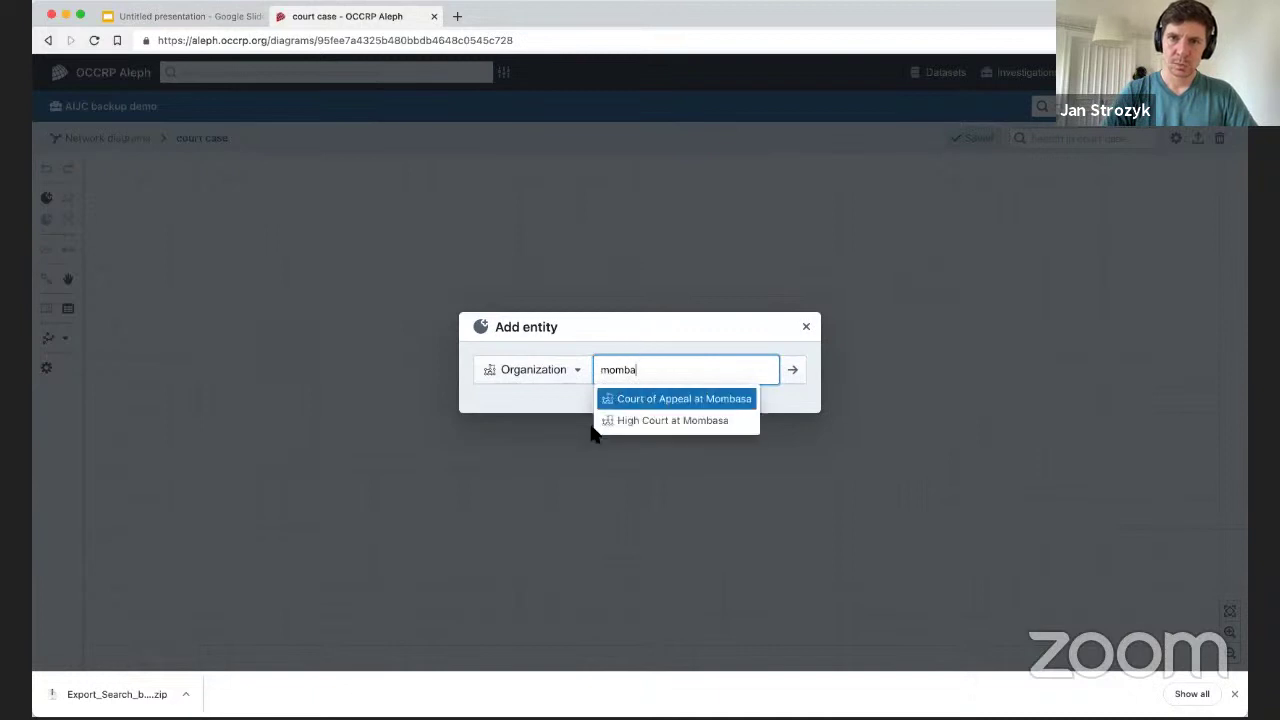
click(703, 421)
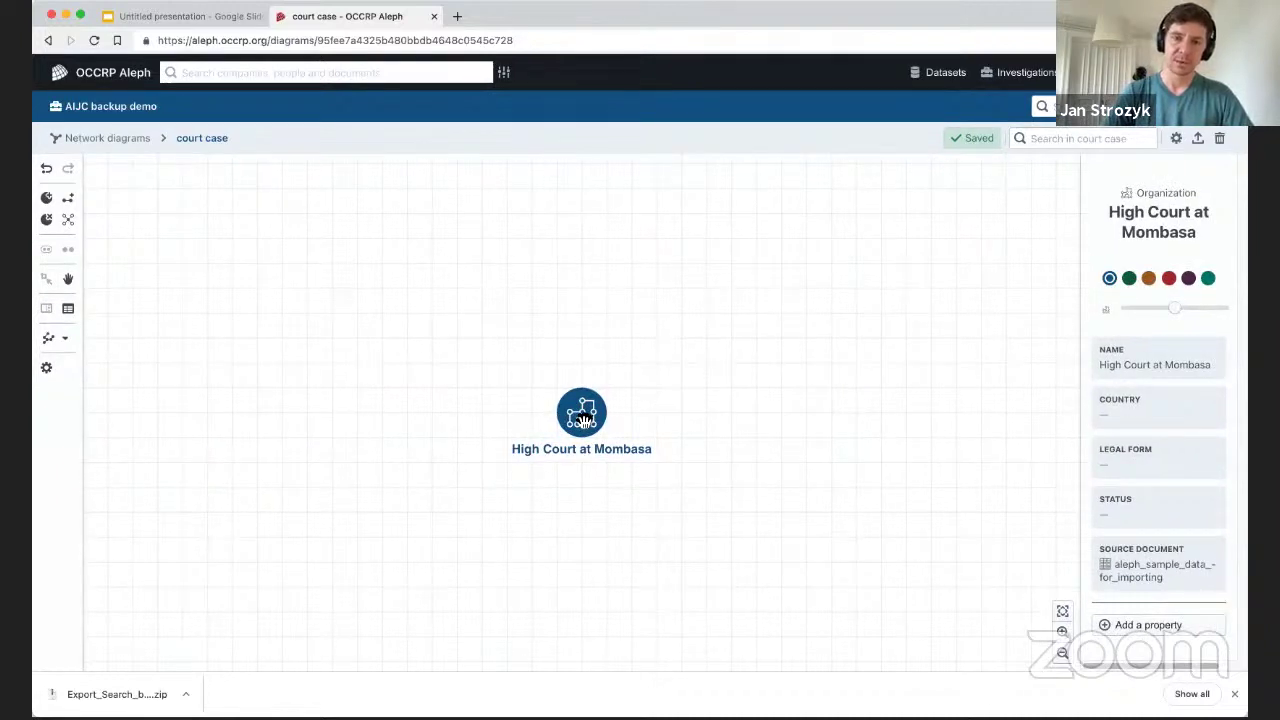
Discover all links of High Court at Mombasa, fit the network to view, and select case 188 of 99.
right_click(583, 420)
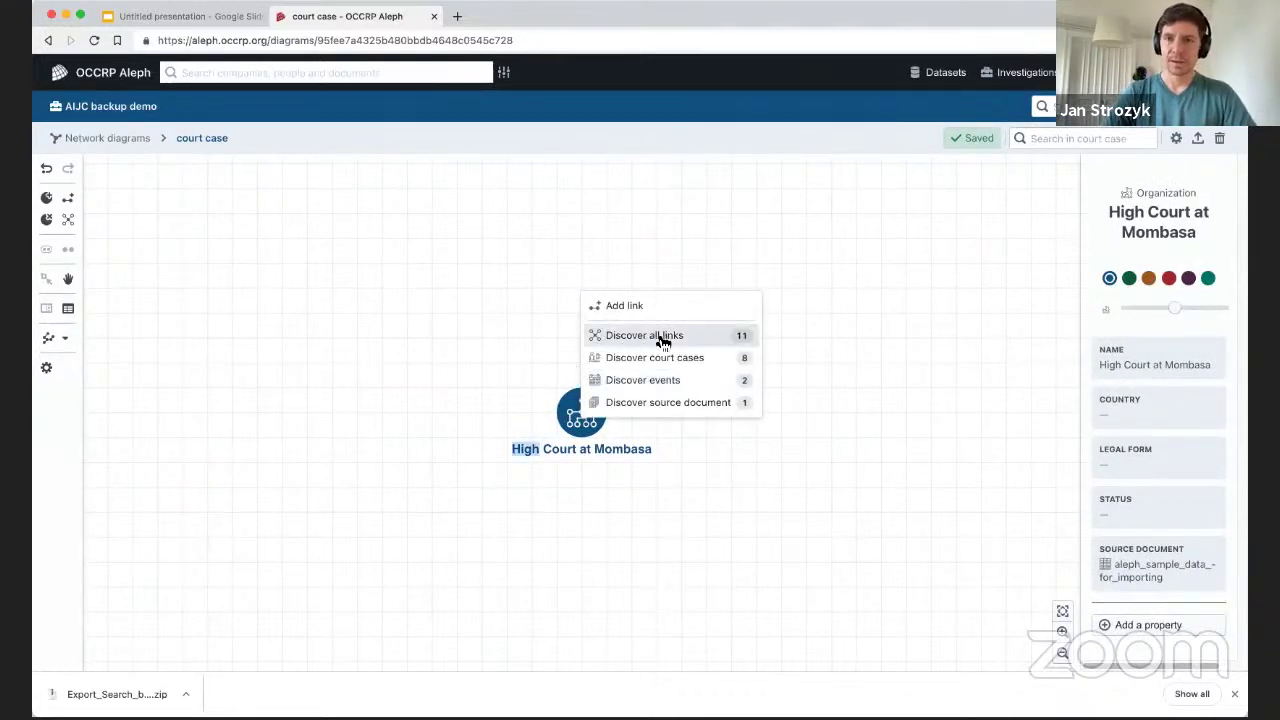
click(634, 336)
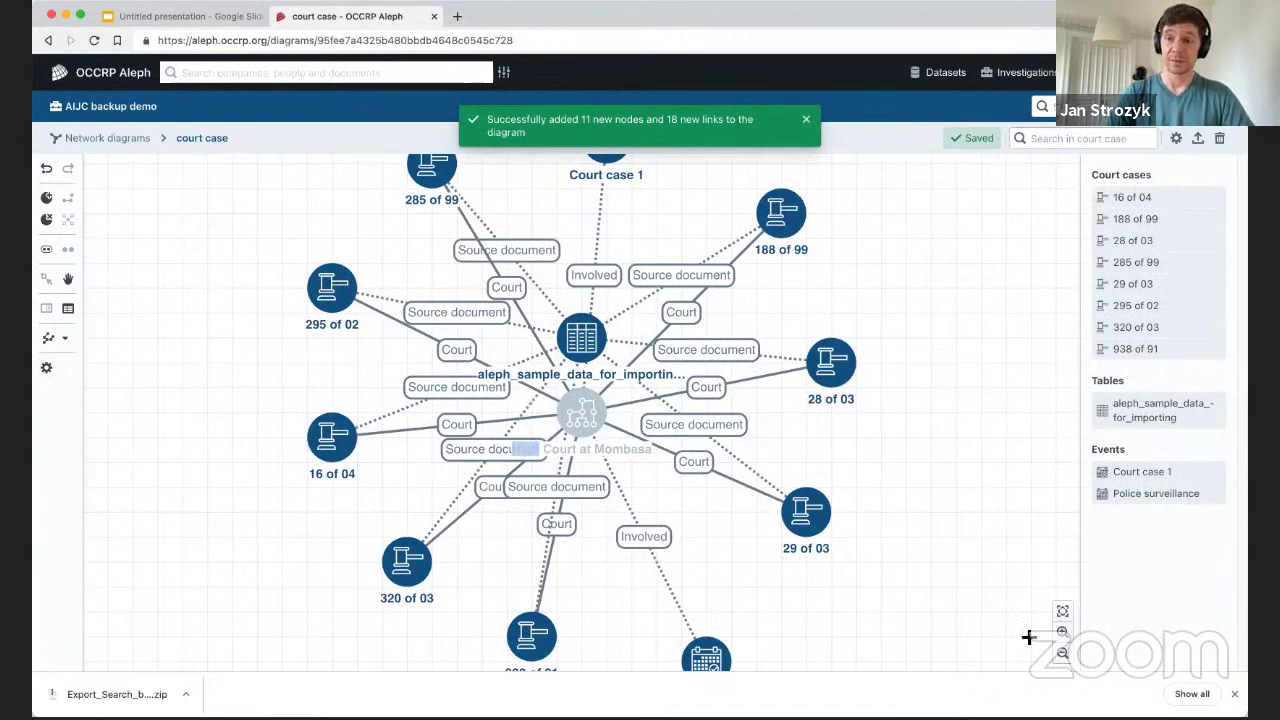
click(1062, 653)
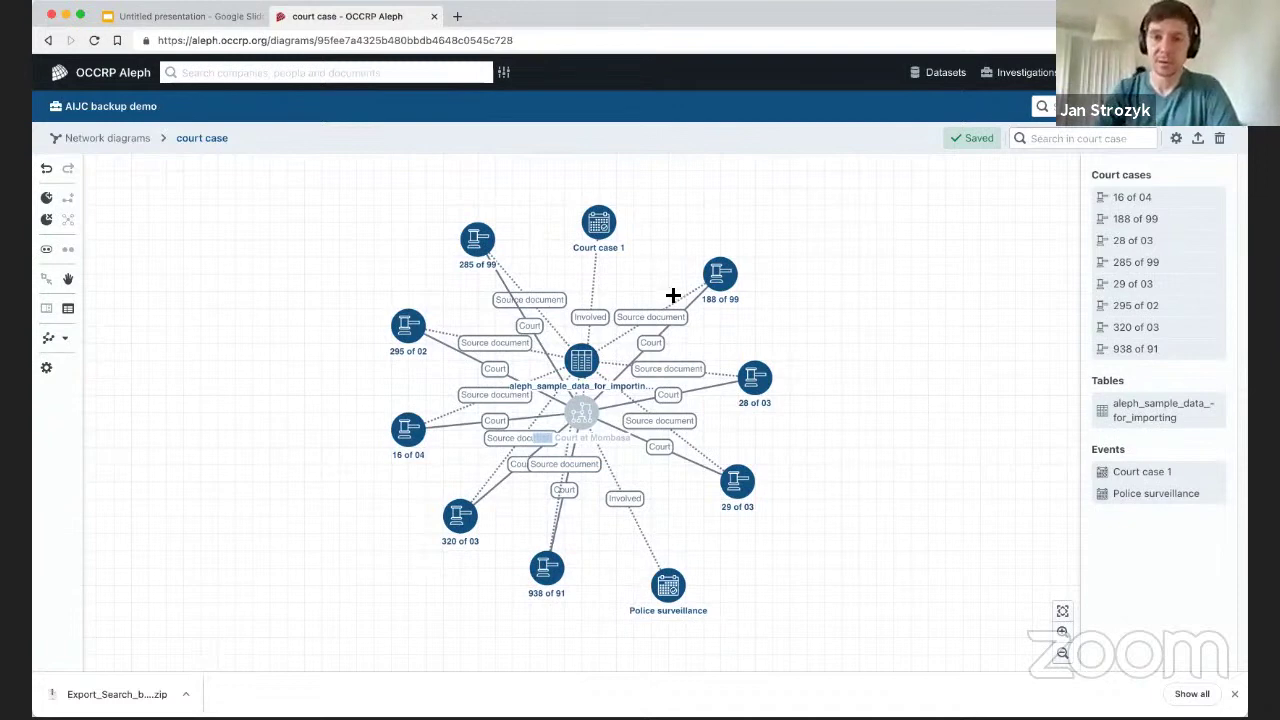
click(722, 279)
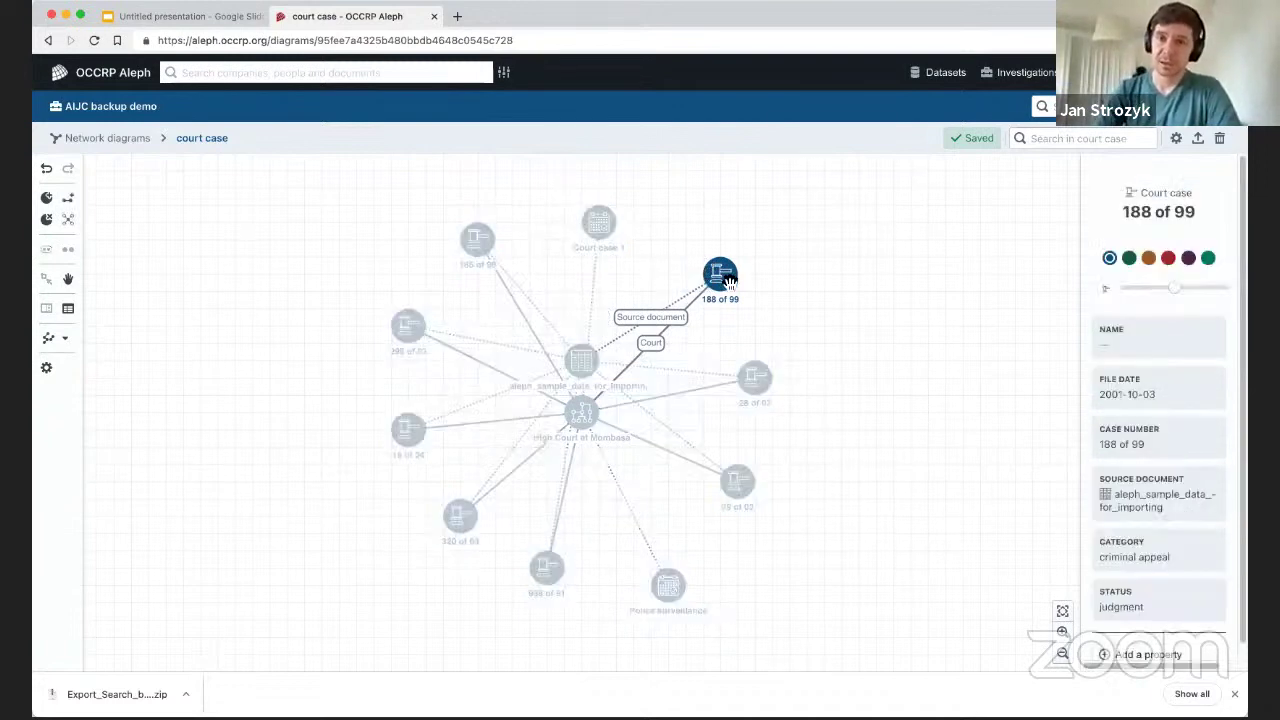
Discover entities for case 188 of 99 and move the new judge node to the upper right.
right_click(730, 282)
click(823, 317)
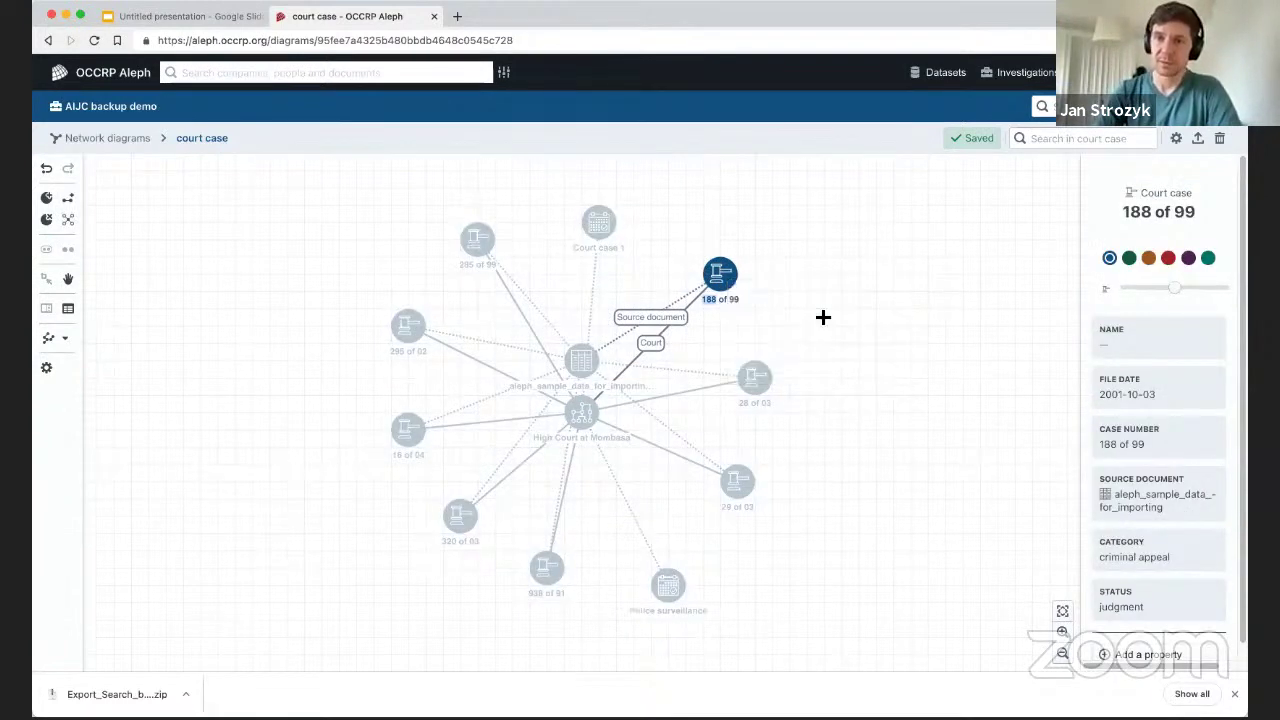
click(588, 170)
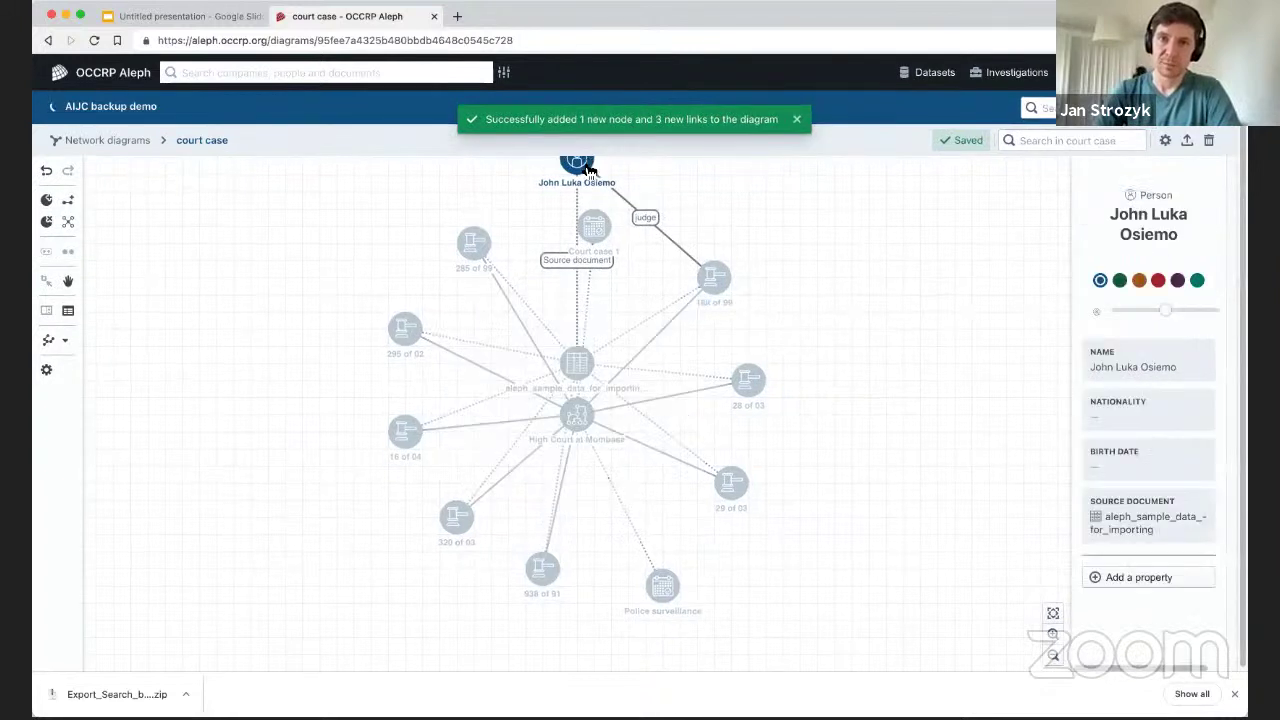
drag(588, 170, 860, 198)
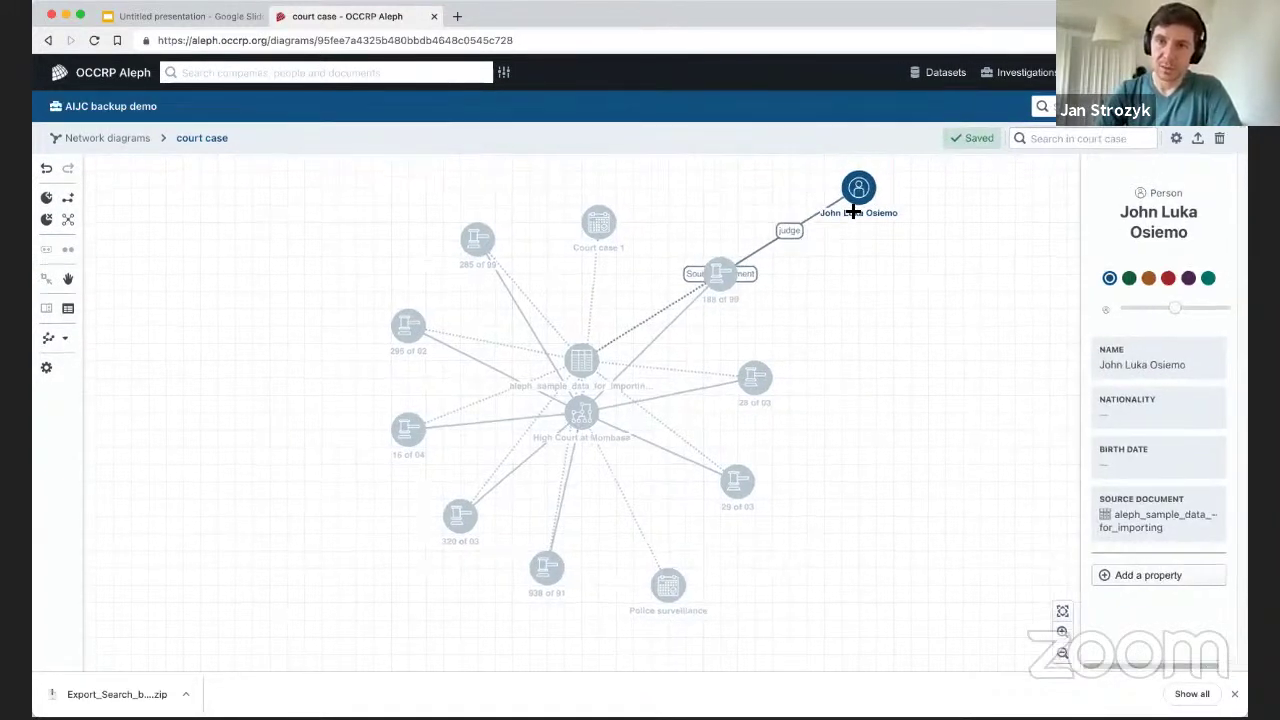
double_click(669, 314)
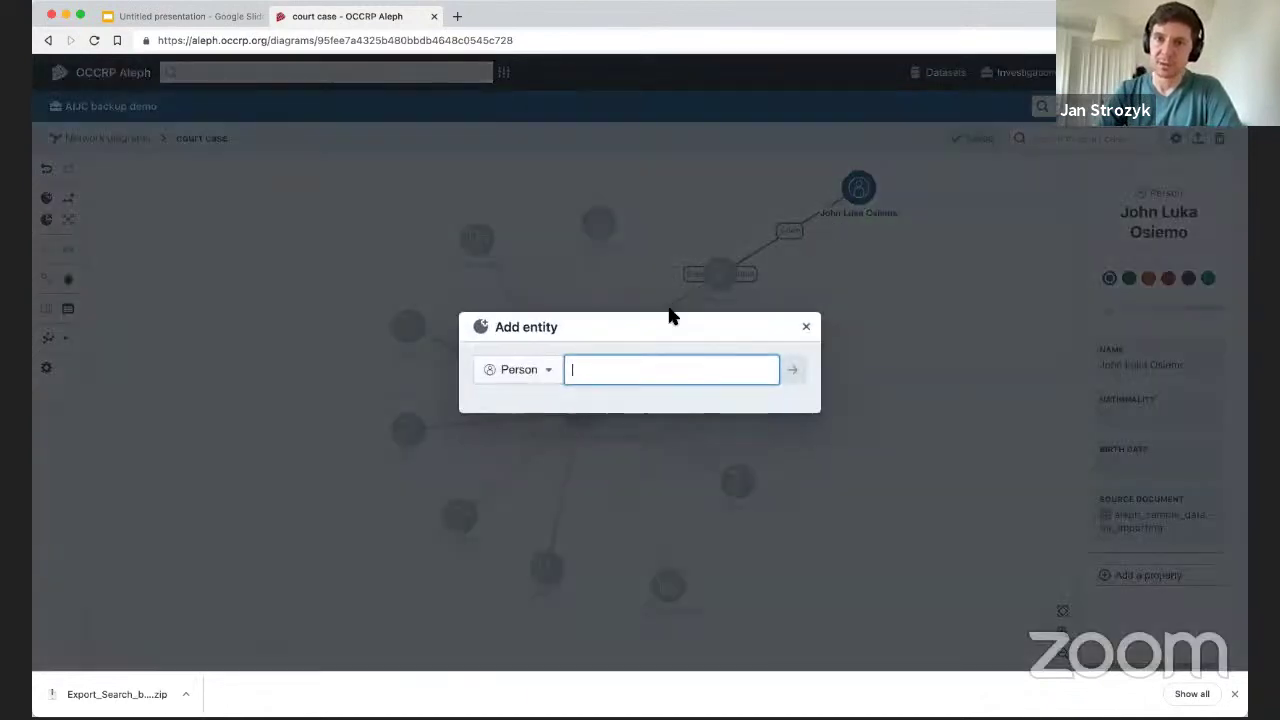
click(810, 330)
Run Discover all links on the judge node and shift case 188 of 99 further right.
right_click(858, 195)
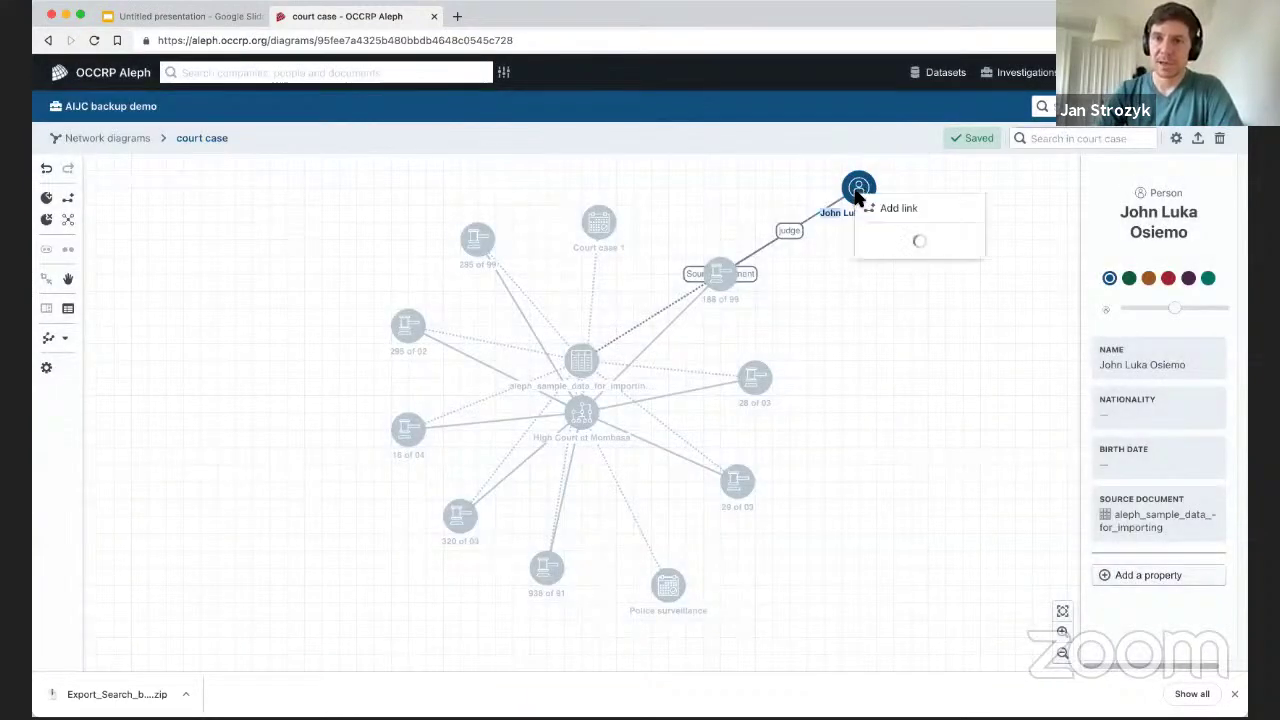
click(962, 243)
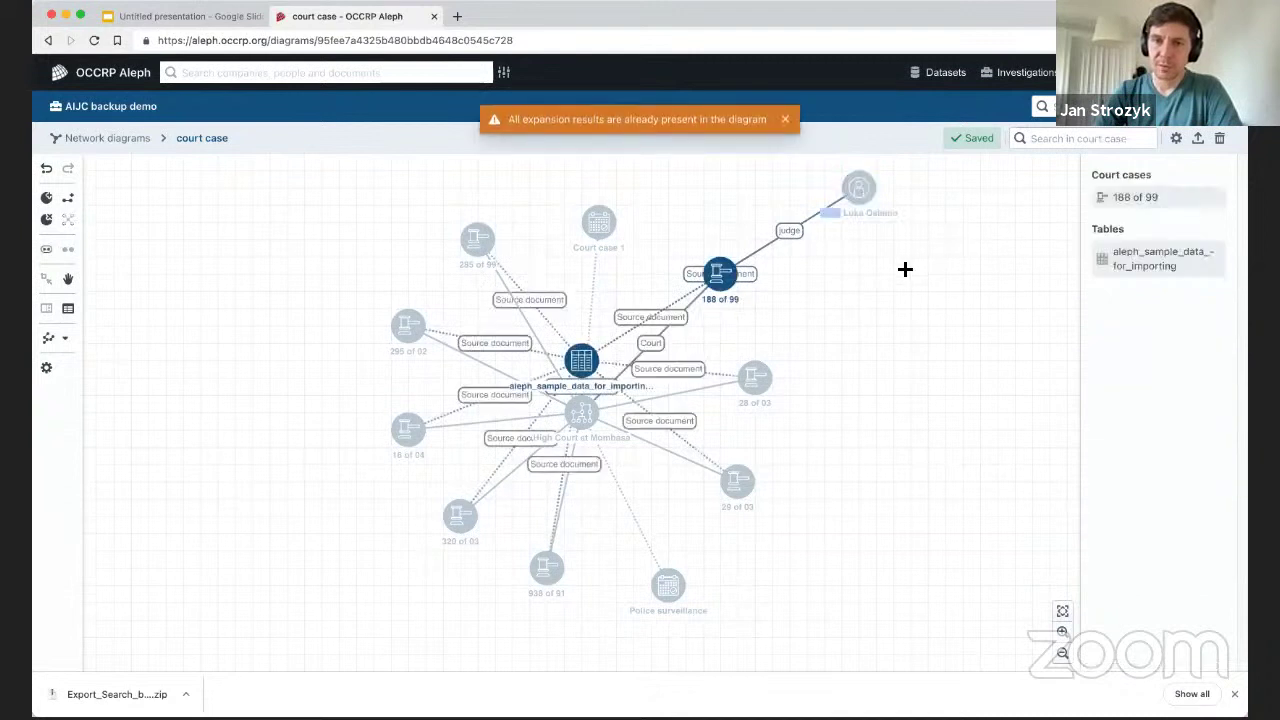
click(708, 290)
drag(746, 306, 786, 309)
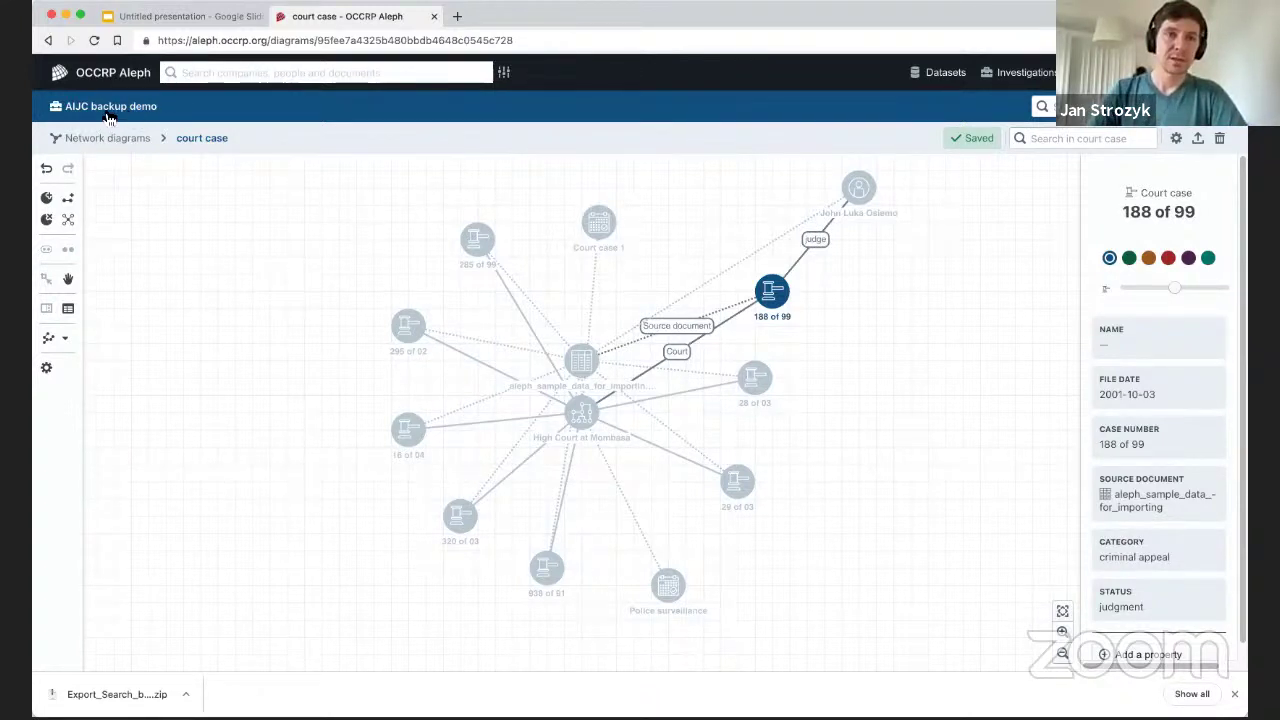
Go to the AIJC backup demo investigation and show its Timelines page.
click(108, 110)
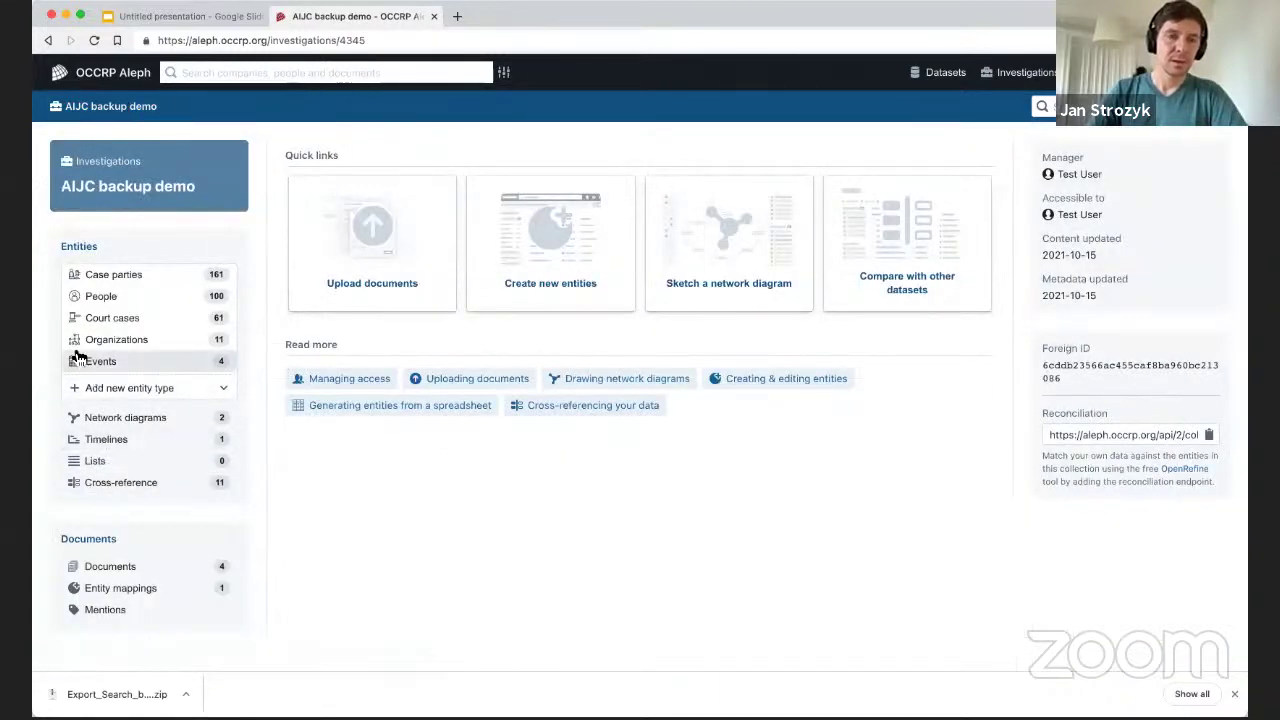
click(105, 440)
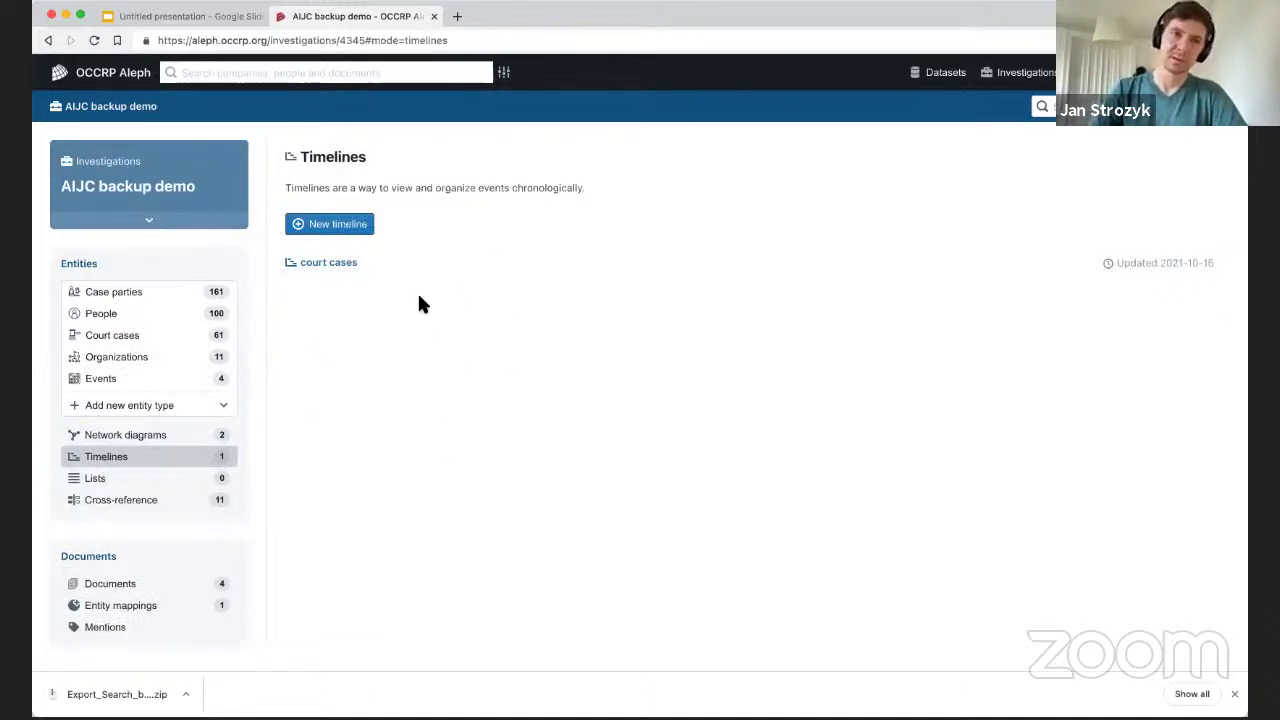
Open the 'court cases' timeline and expand Police surveillance, the secret meeting and the first court date events.
click(329, 263)
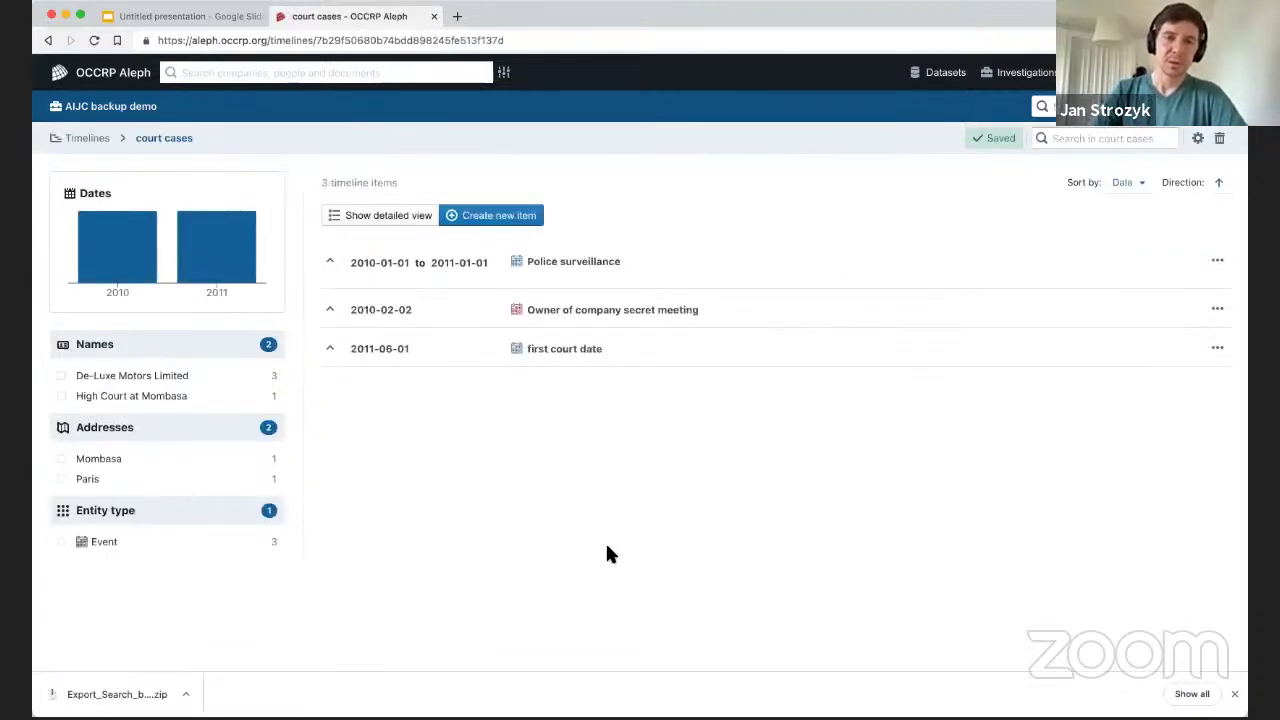
click(329, 263)
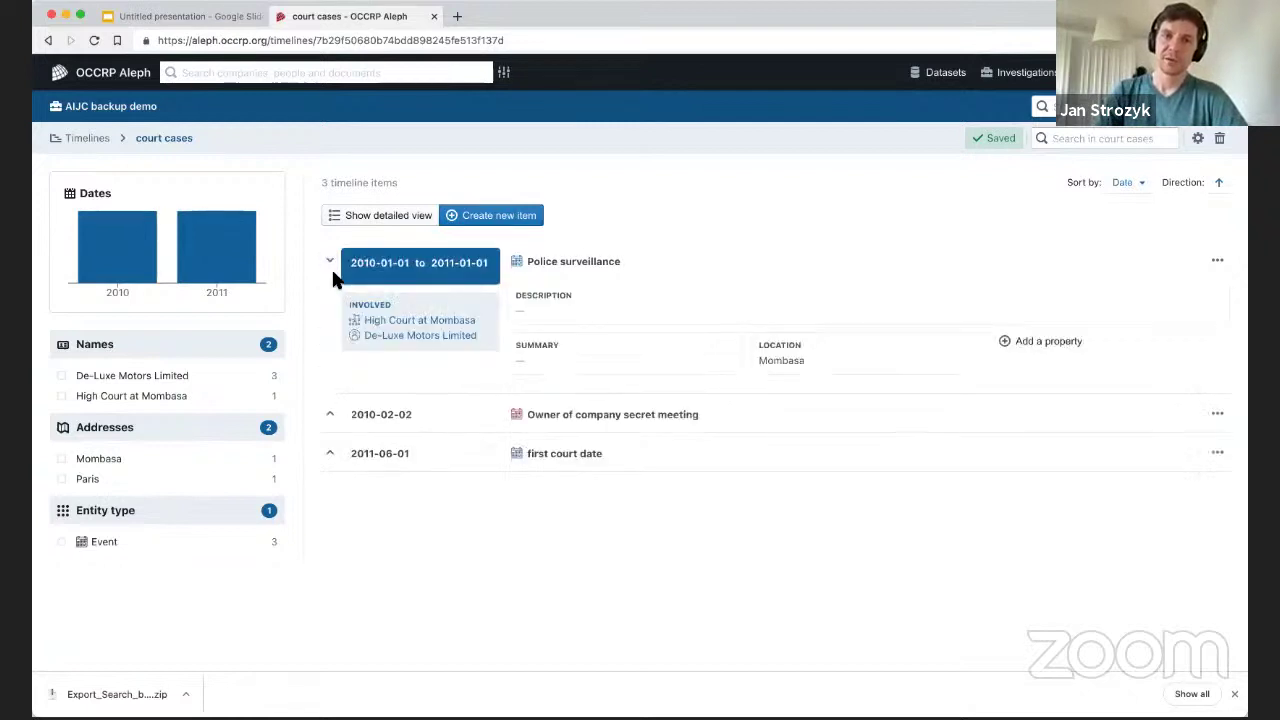
click(330, 420)
click(329, 567)
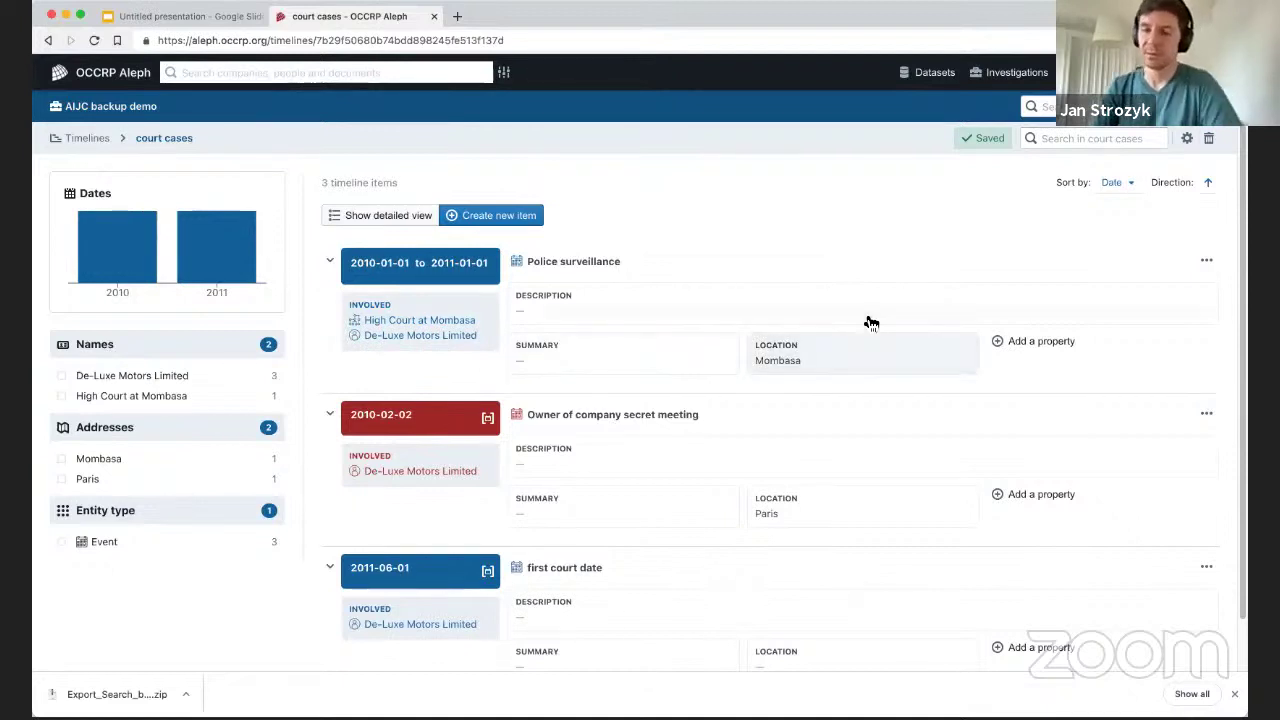
scroll(786, 314, down, 1)
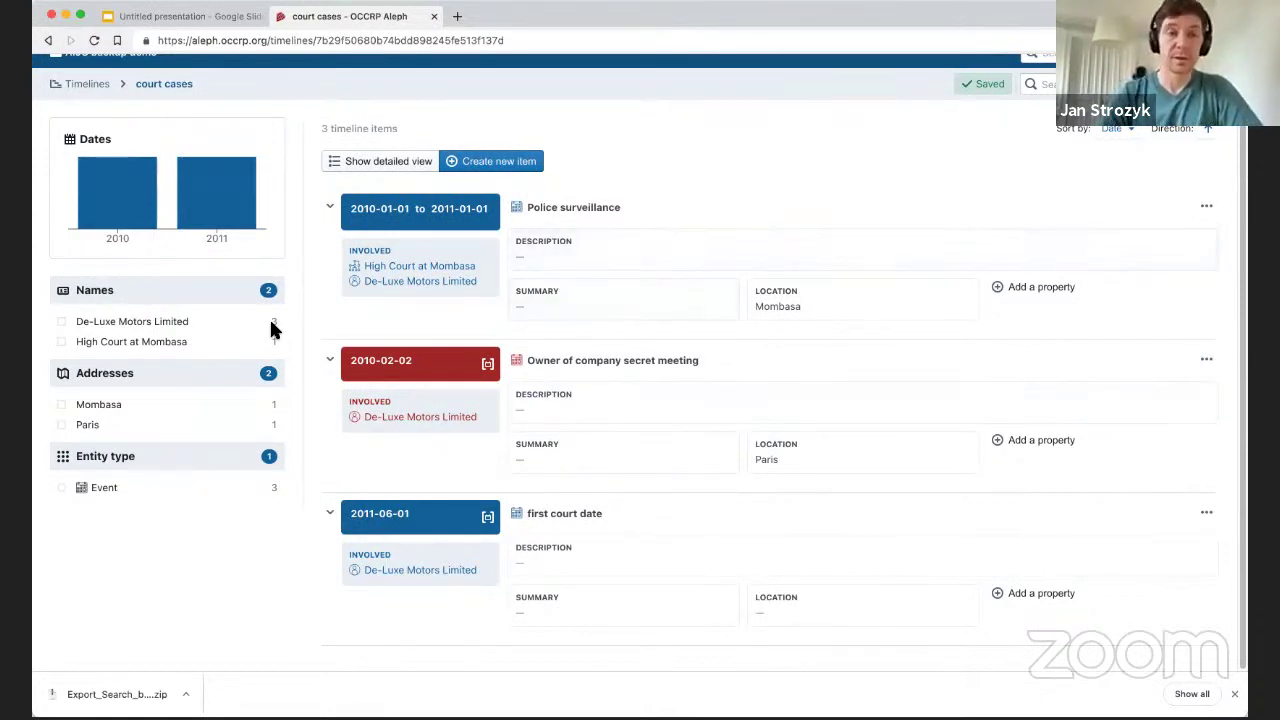
scroll(270, 132, up, 2)
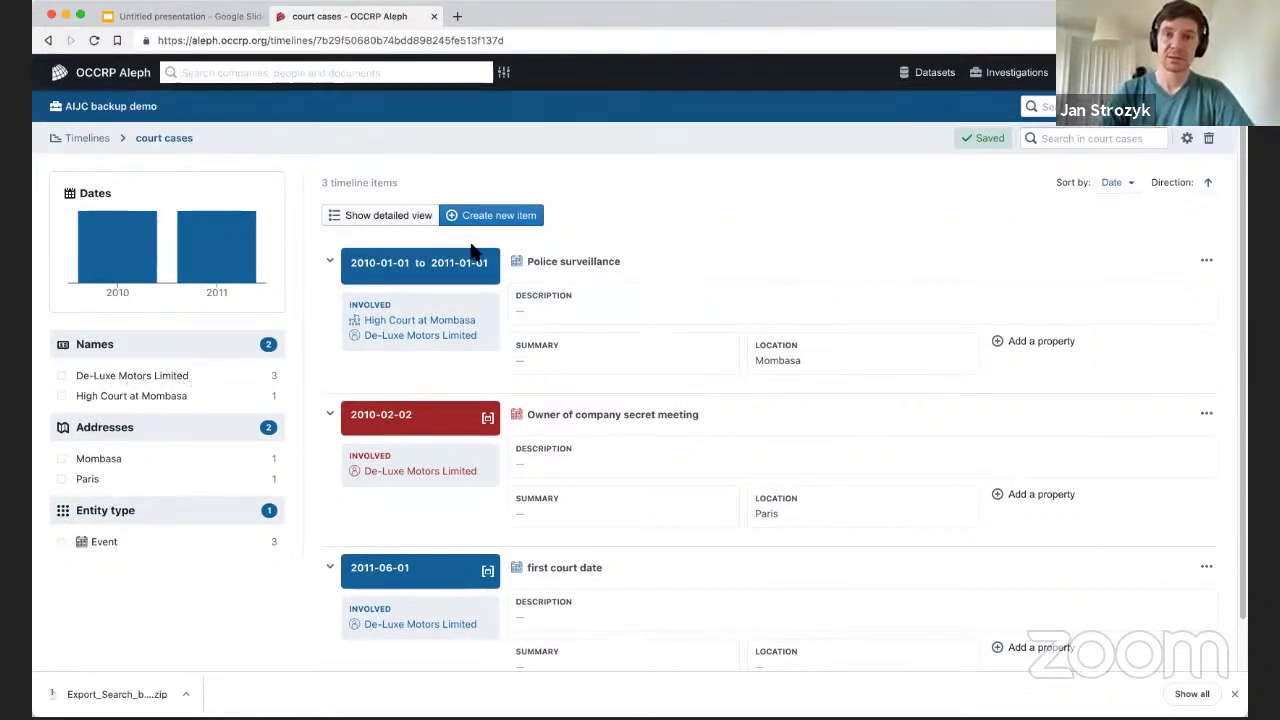
click(428, 362)
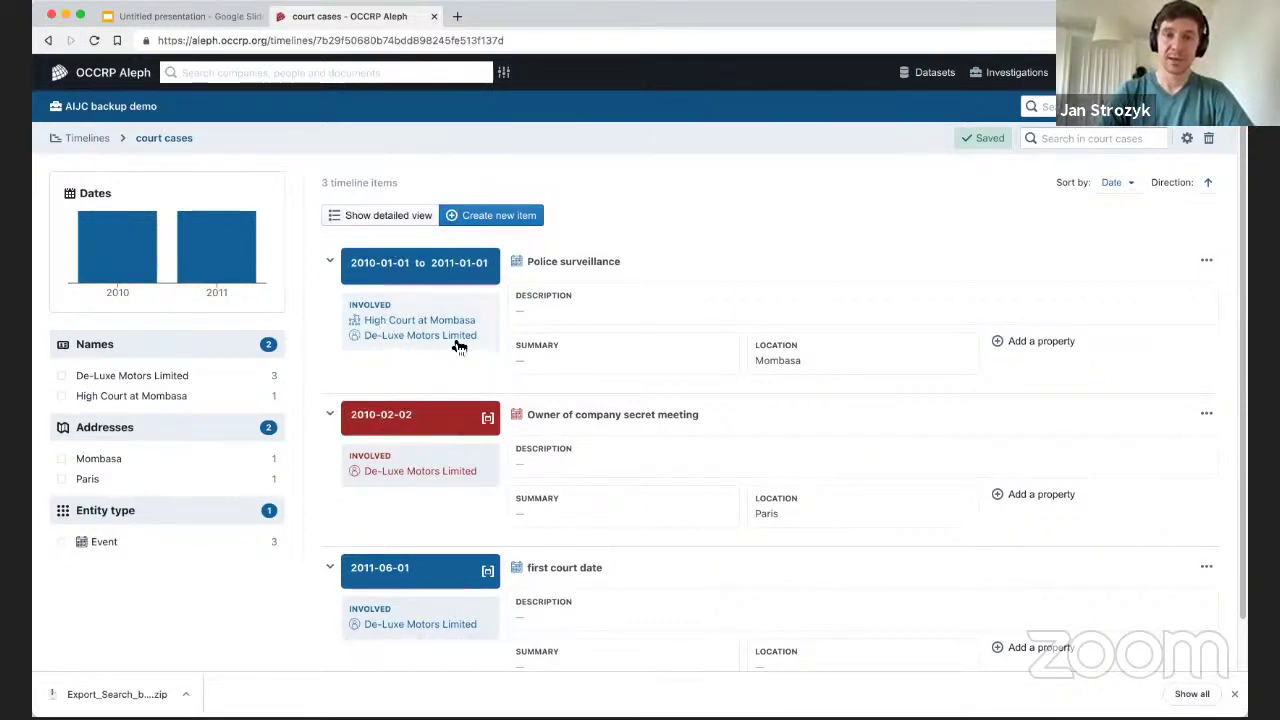
Reopen the court case diagram and add the entity De-Luxe Motors Limited.
click(84, 138)
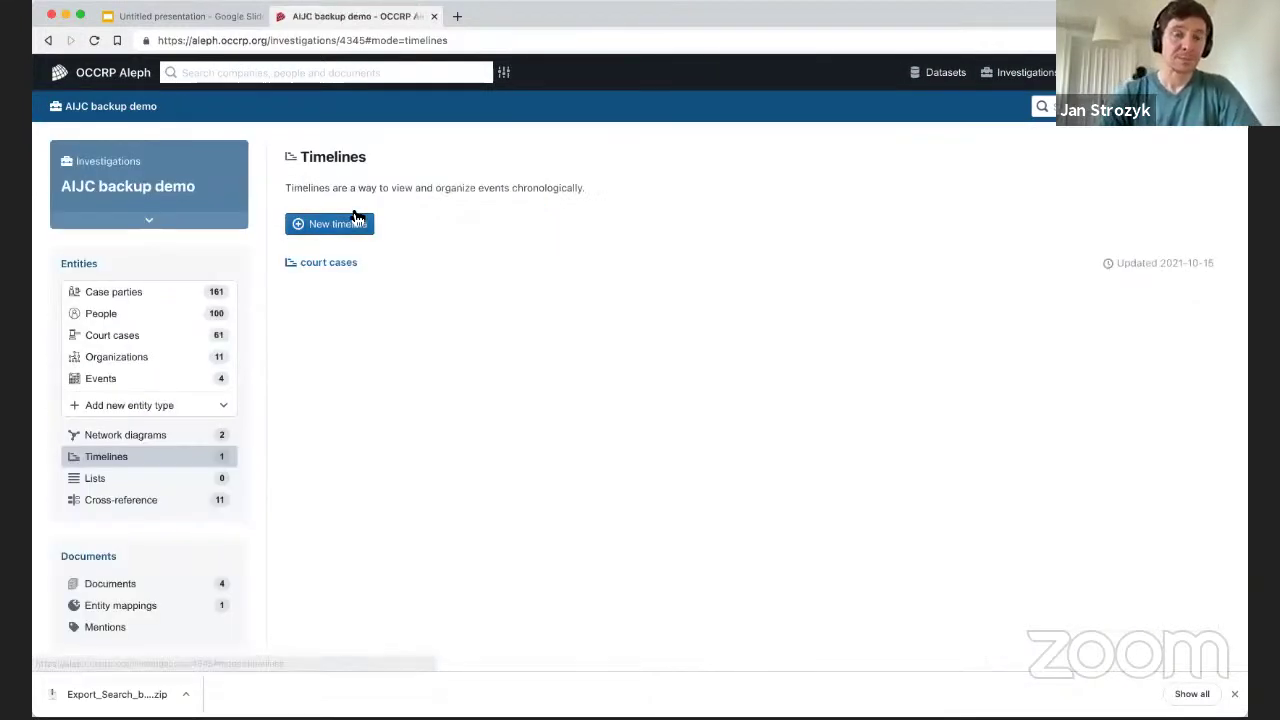
click(143, 434)
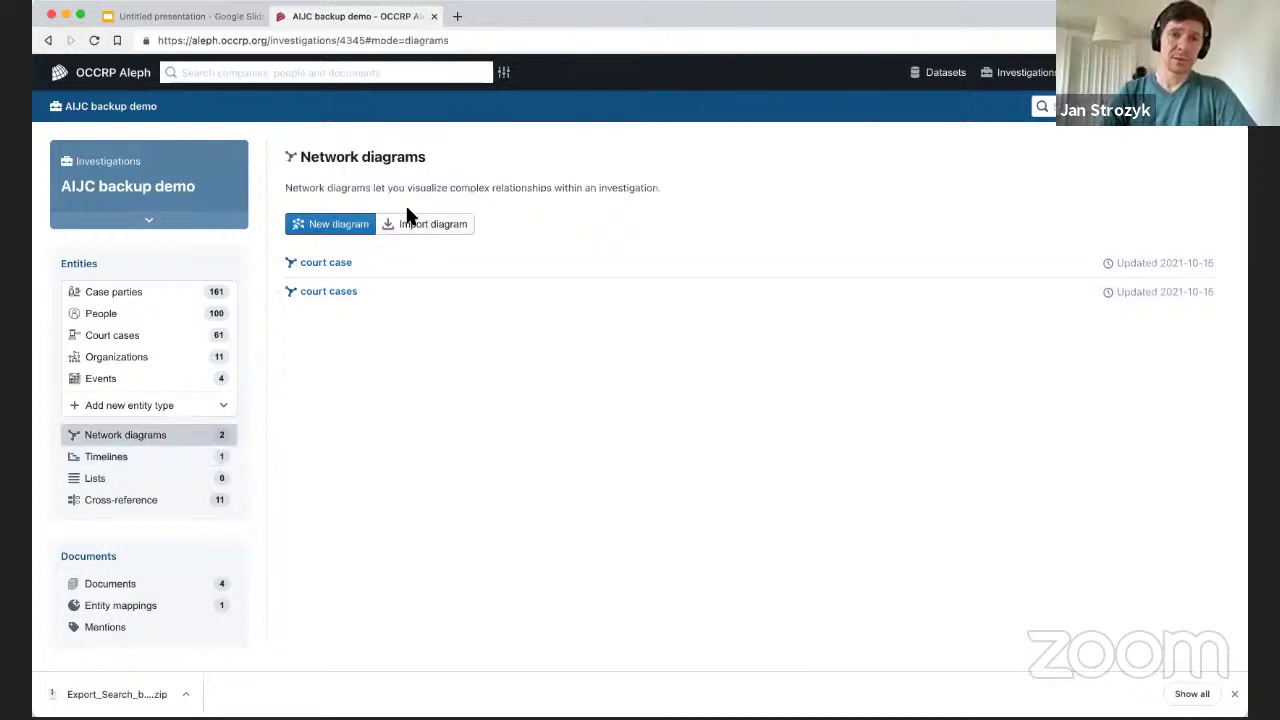
click(326, 263)
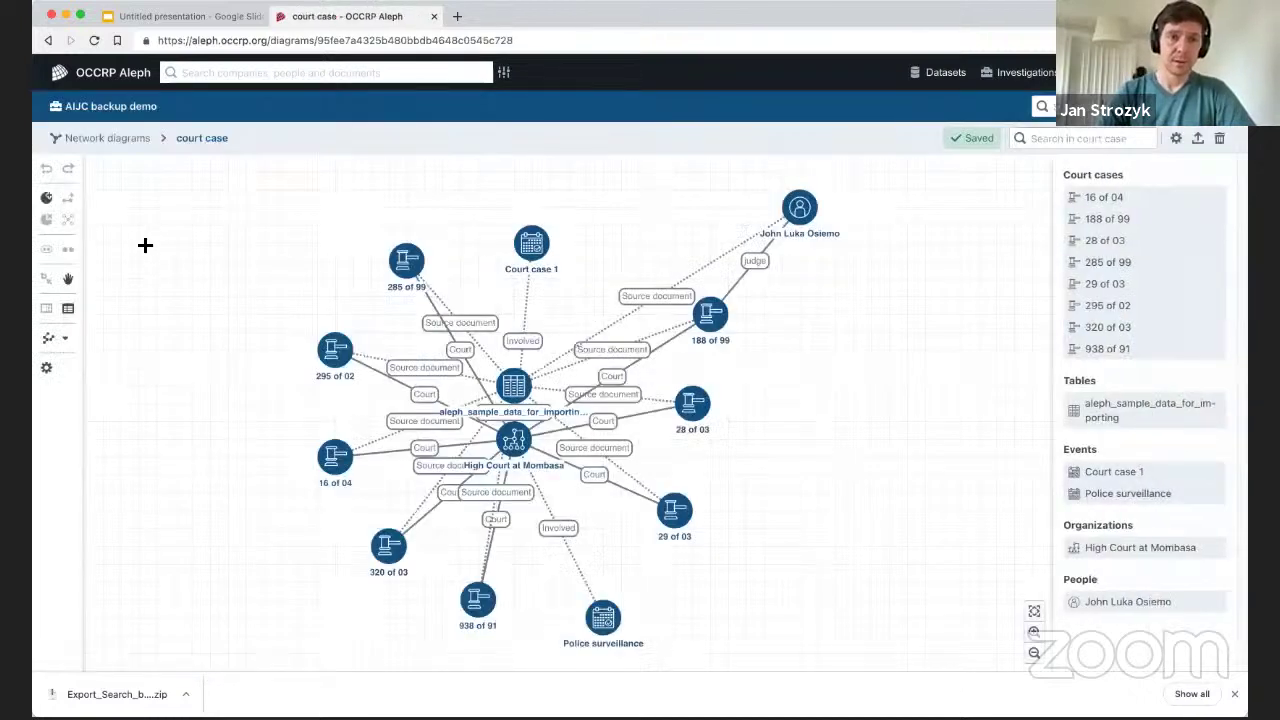
click(46, 197)
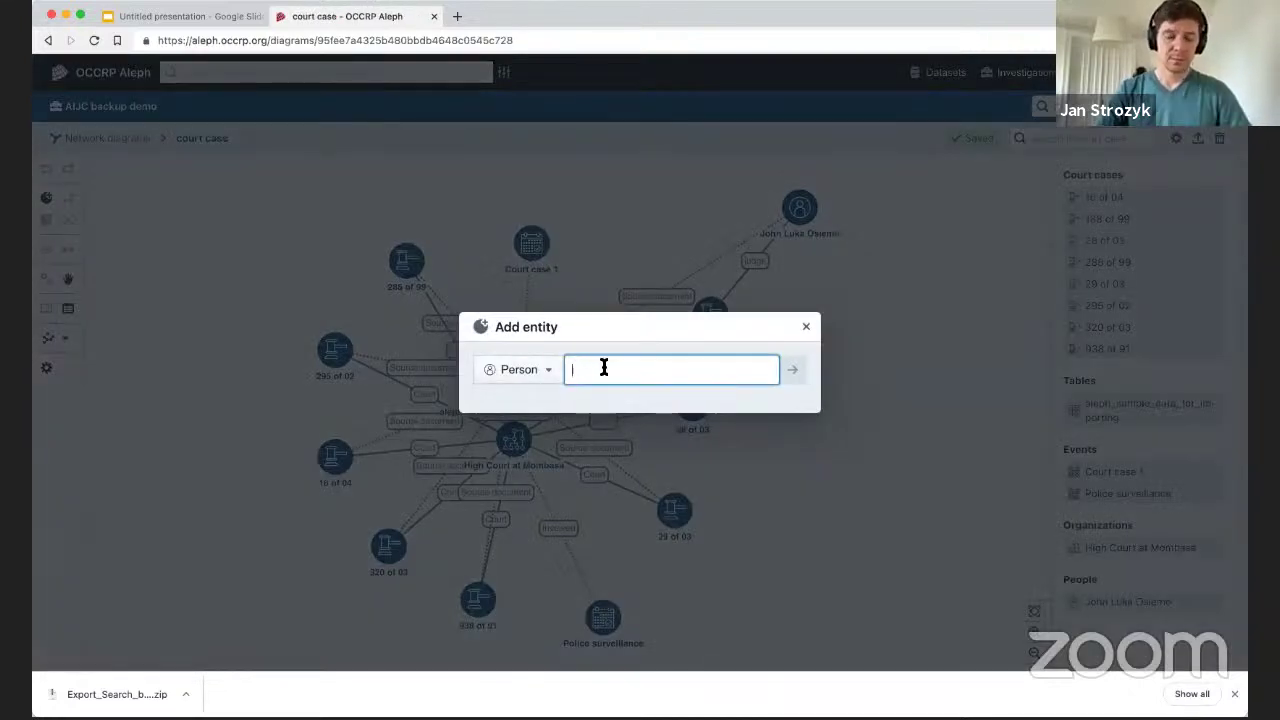
text(de)
click(622, 399)
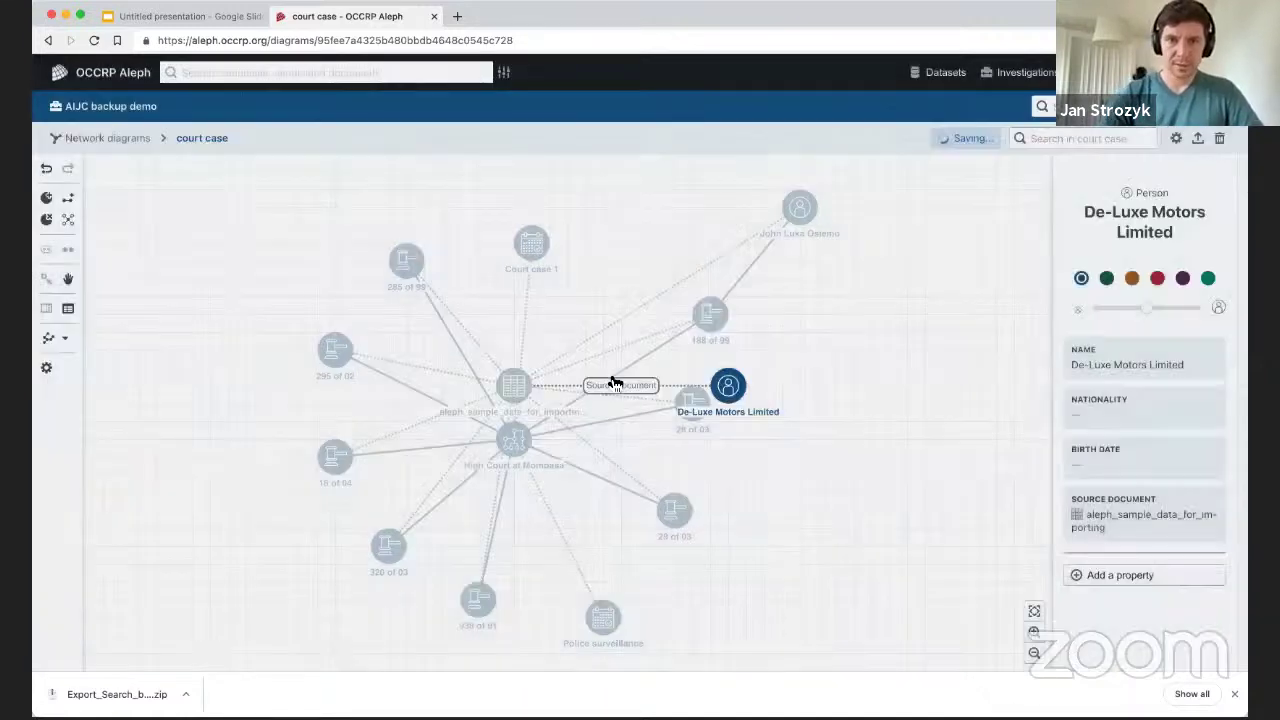
Discover De-Luxe Motors Limited's links and arrange first court date and the secret meeting beside it.
drag(728, 385, 160, 230)
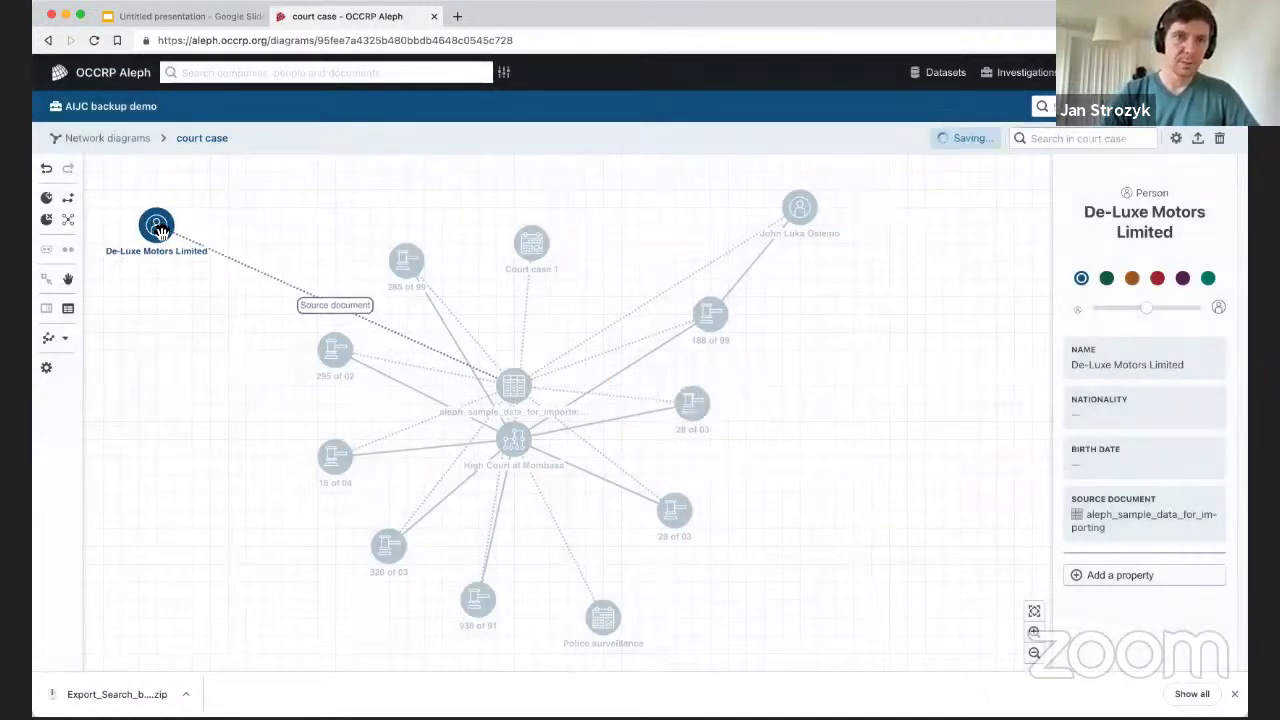
right_click(160, 230)
click(202, 276)
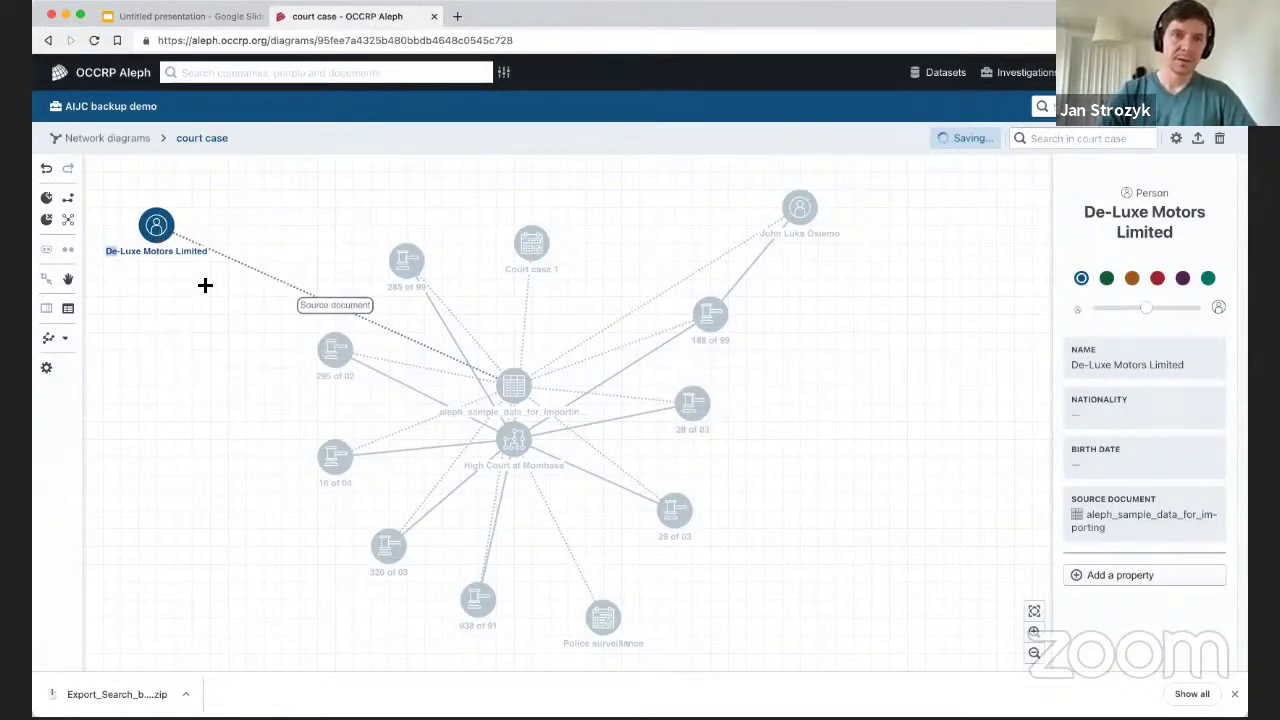
drag(336, 198, 203, 338)
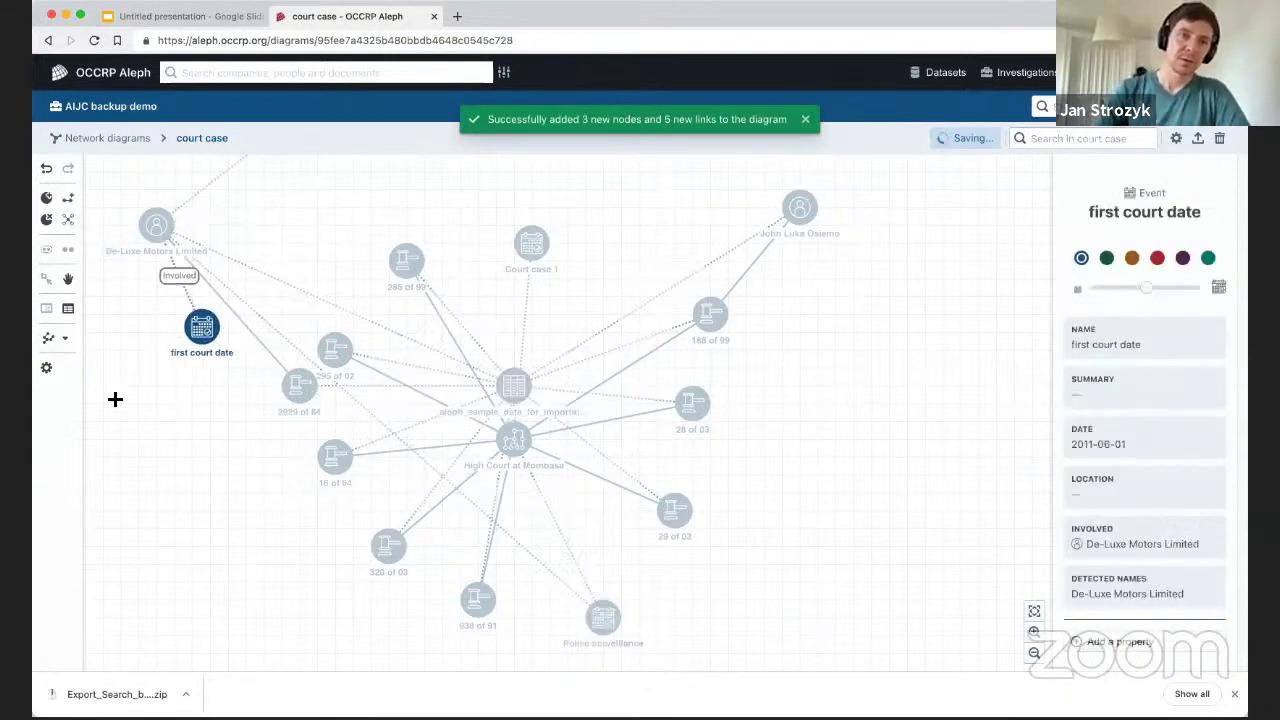
drag(115, 399, 156, 388)
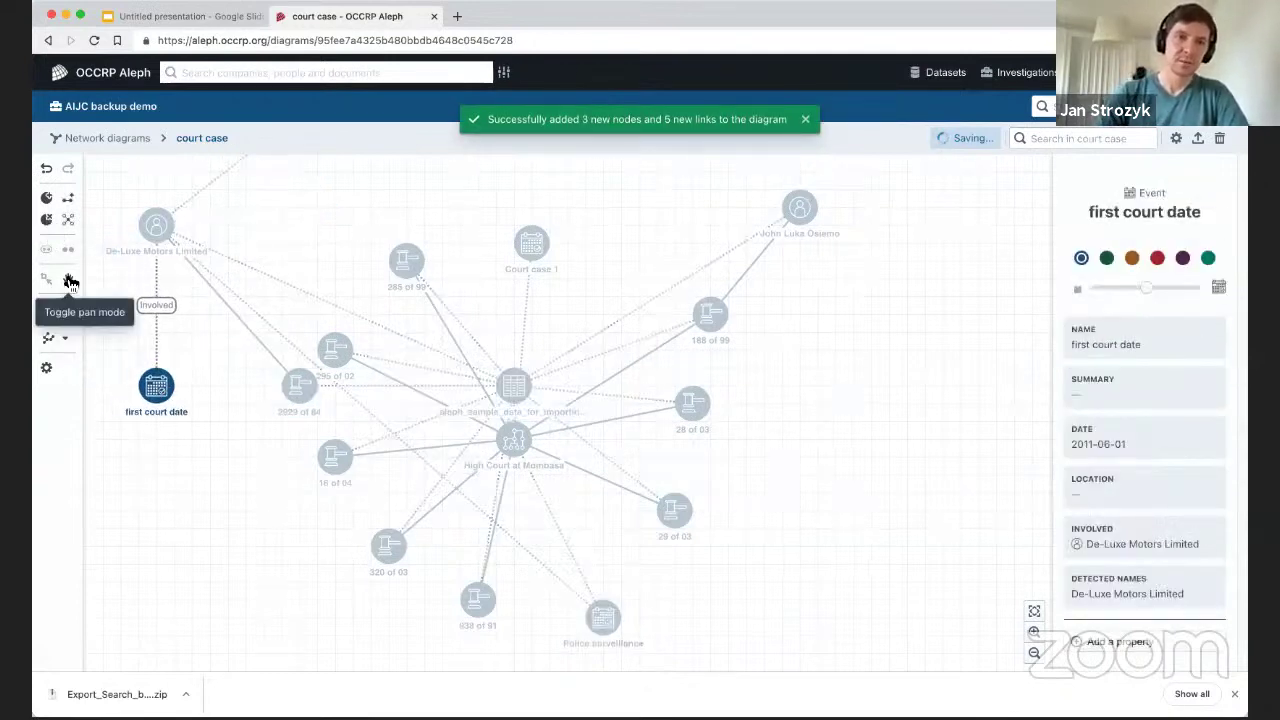
drag(277, 223, 443, 366)
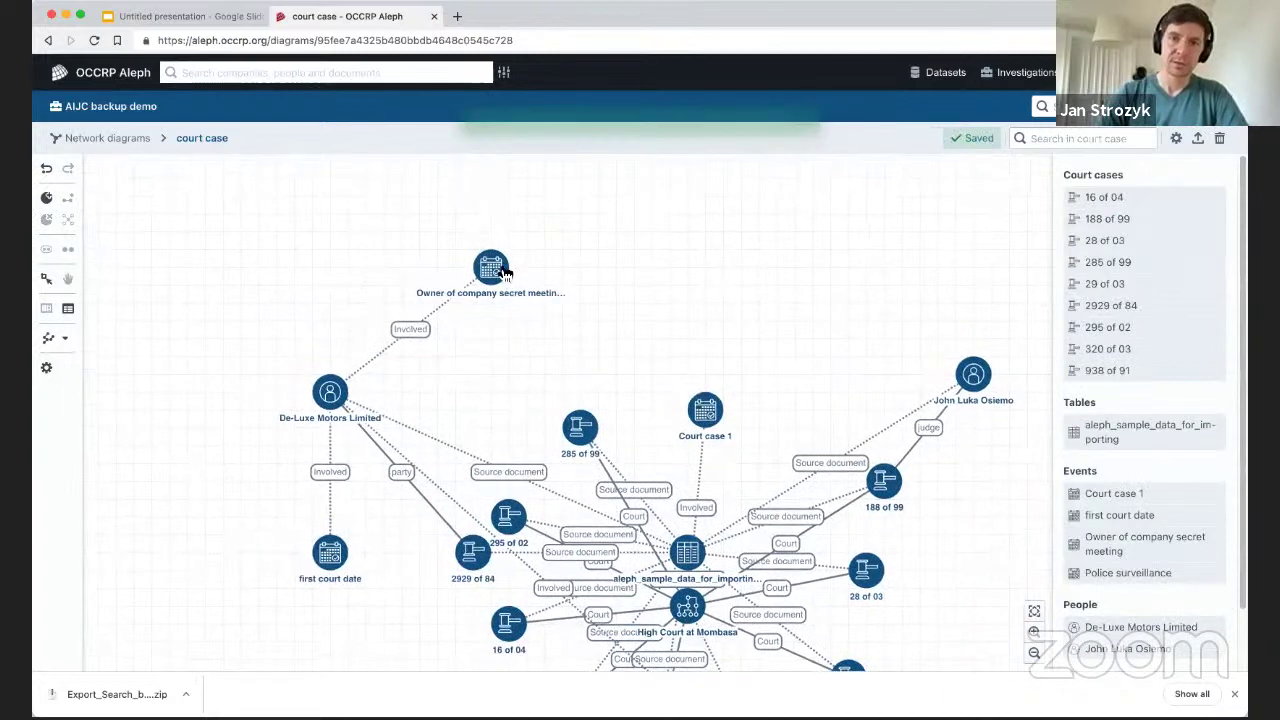
drag(505, 273, 452, 256)
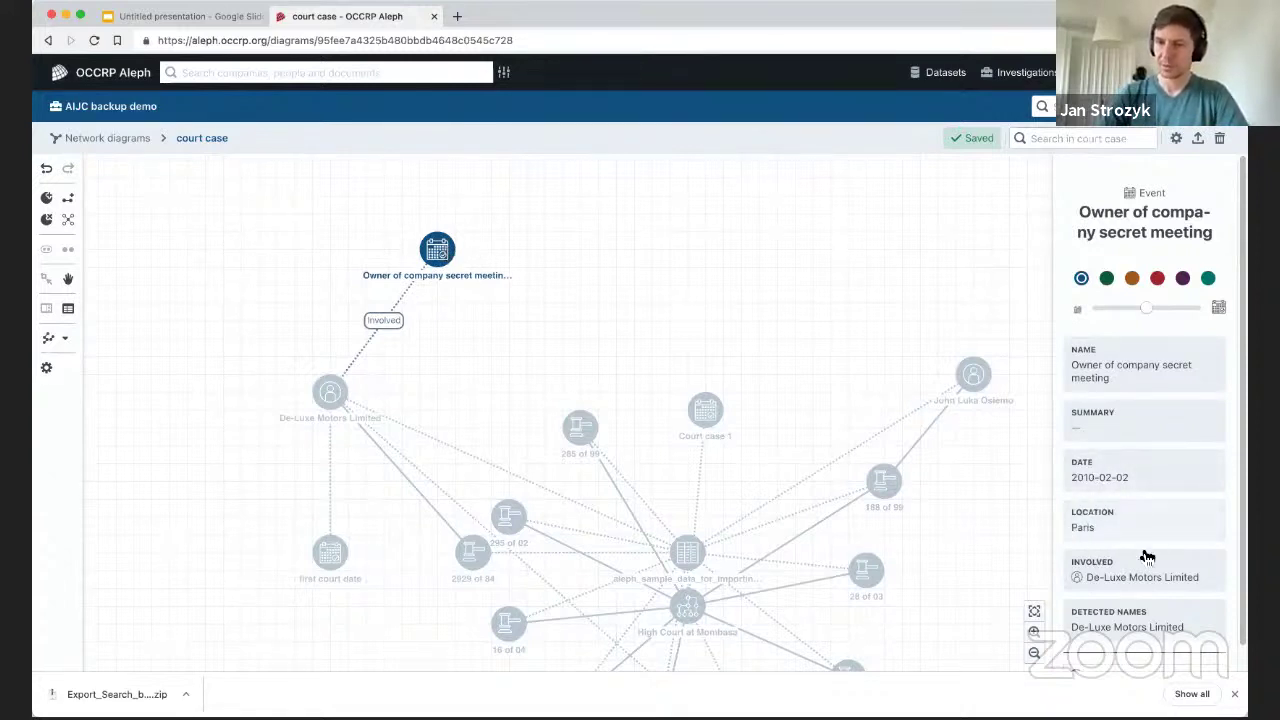
scroll(1134, 434, down, 1)
scroll(1155, 485, up, 1)
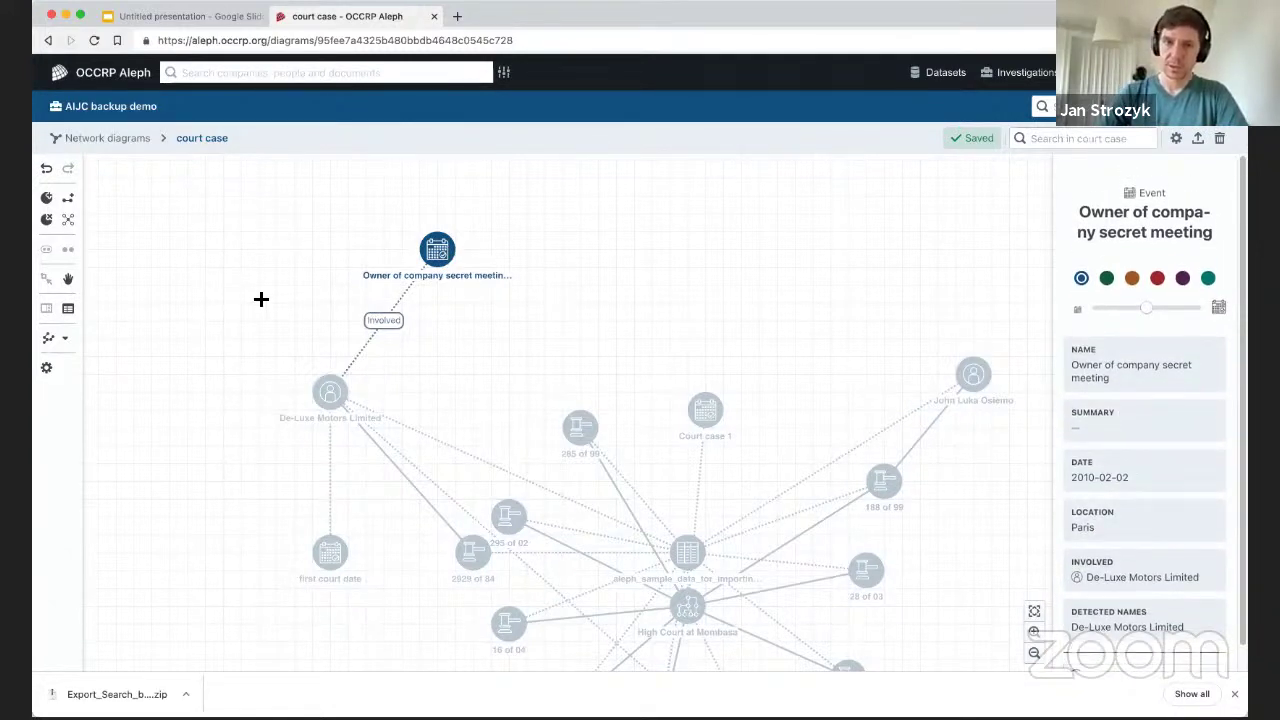
Colour the De-Luxe Motors Limited node red.
click(330, 395)
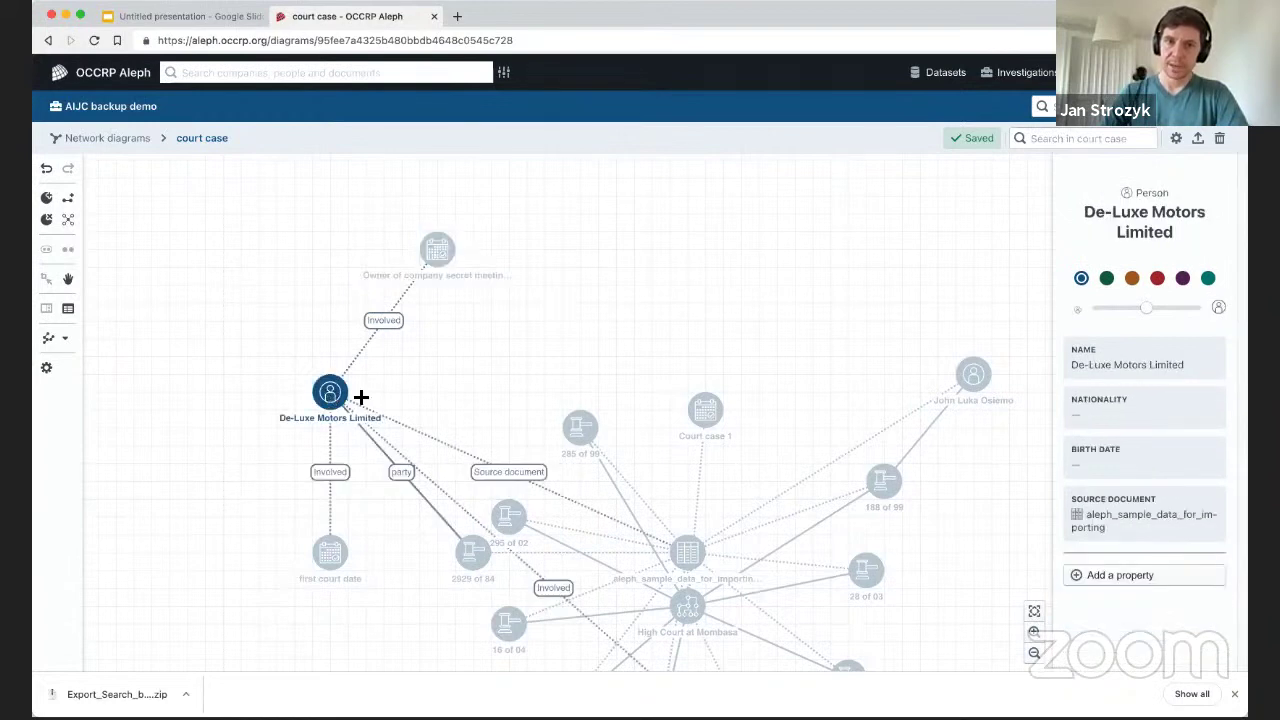
click(1157, 278)
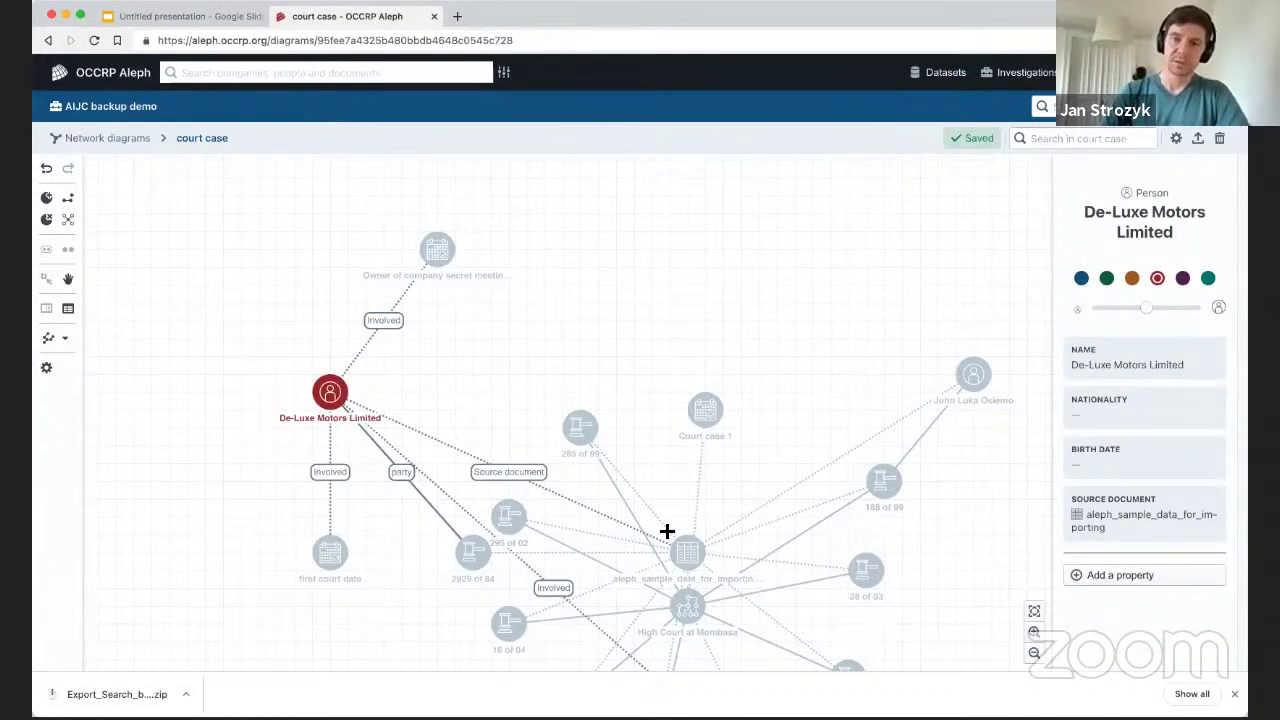
click(555, 356)
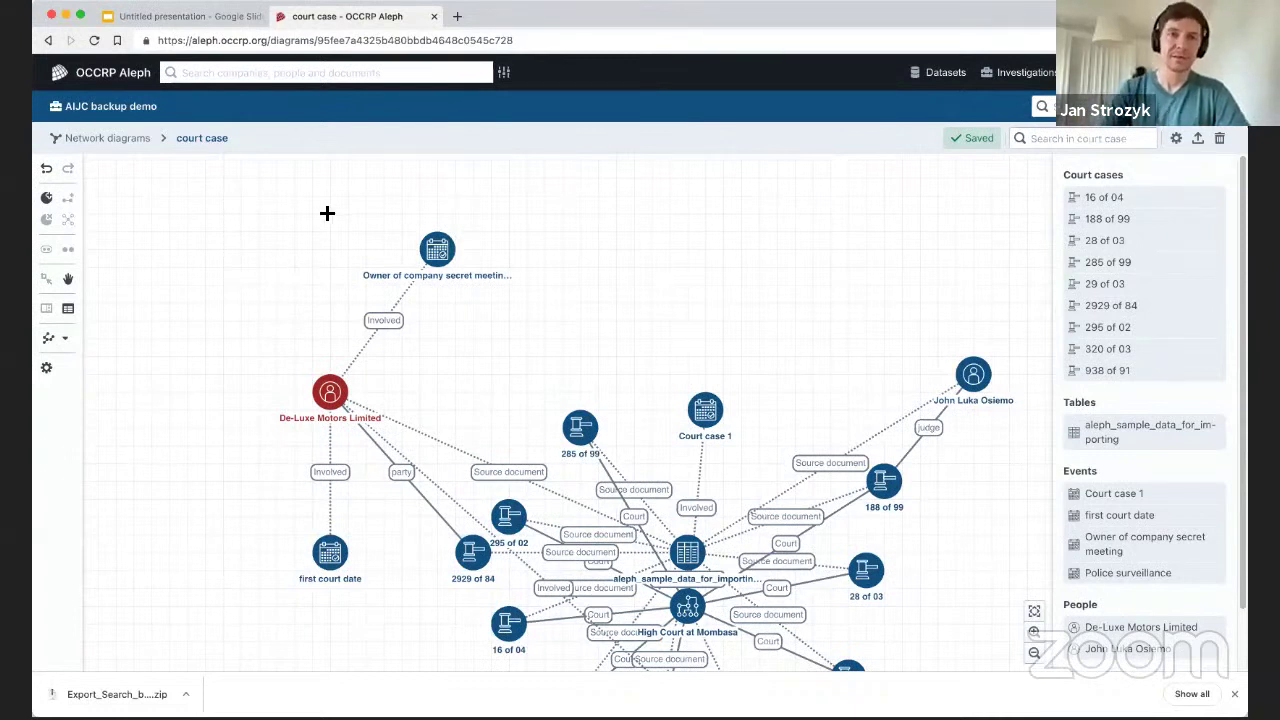
Open the AIJC backup demo's Cross-reference results listing 10 possible matches.
click(99, 141)
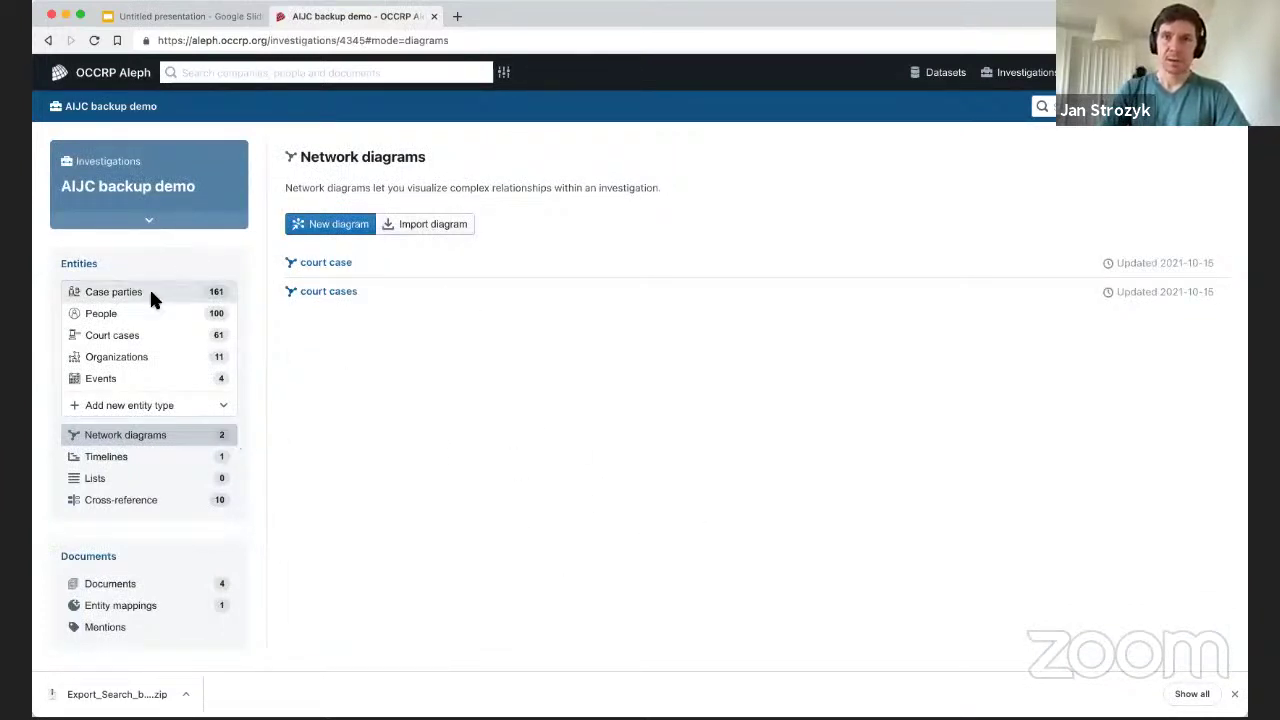
click(104, 502)
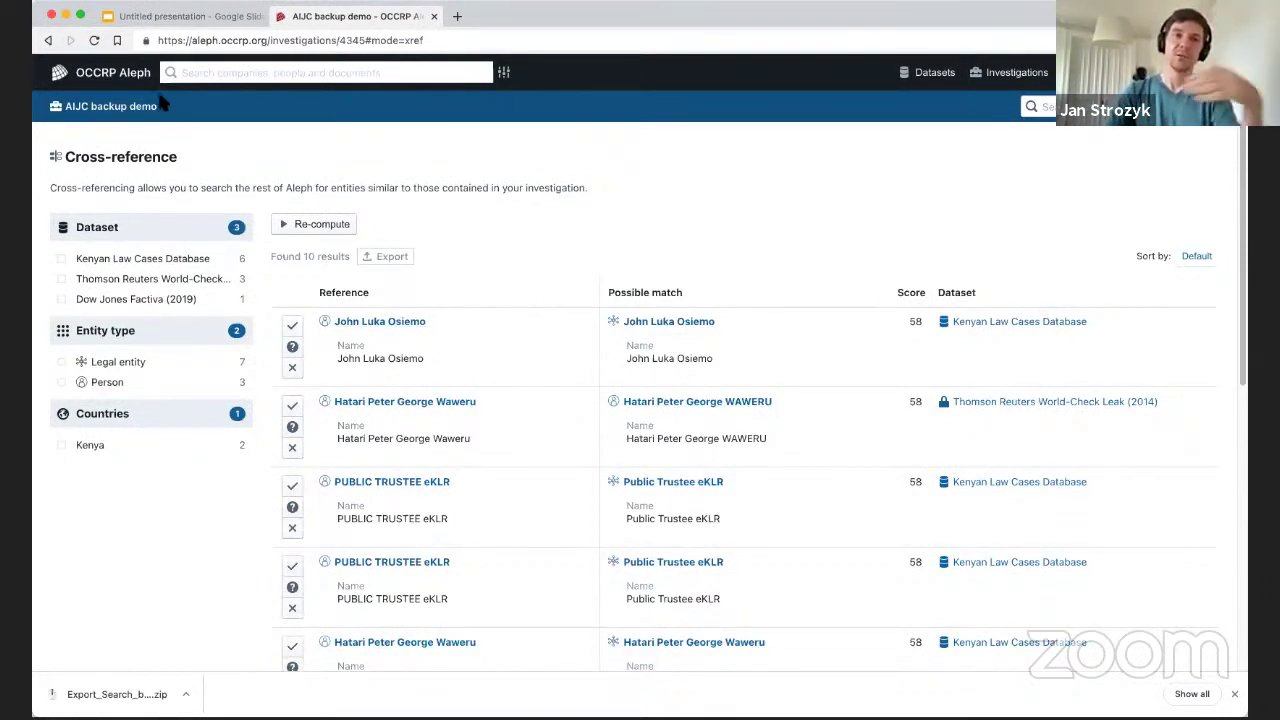
click(110, 107)
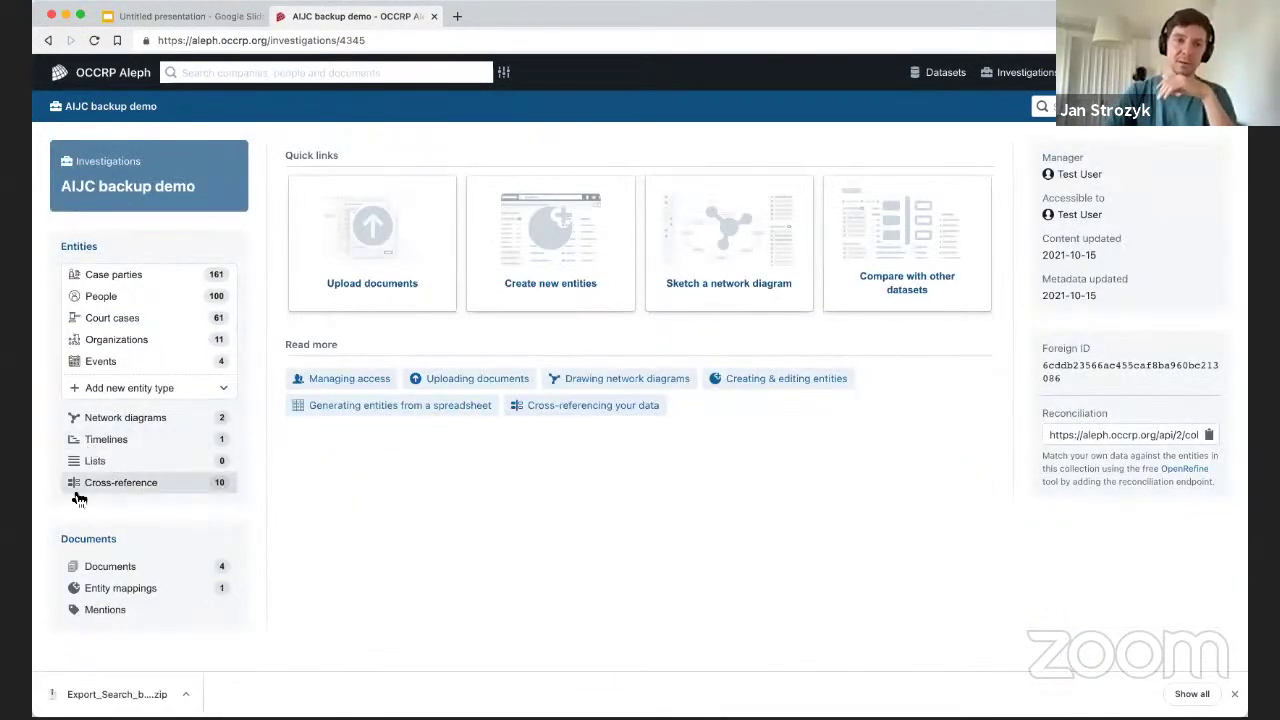
click(150, 488)
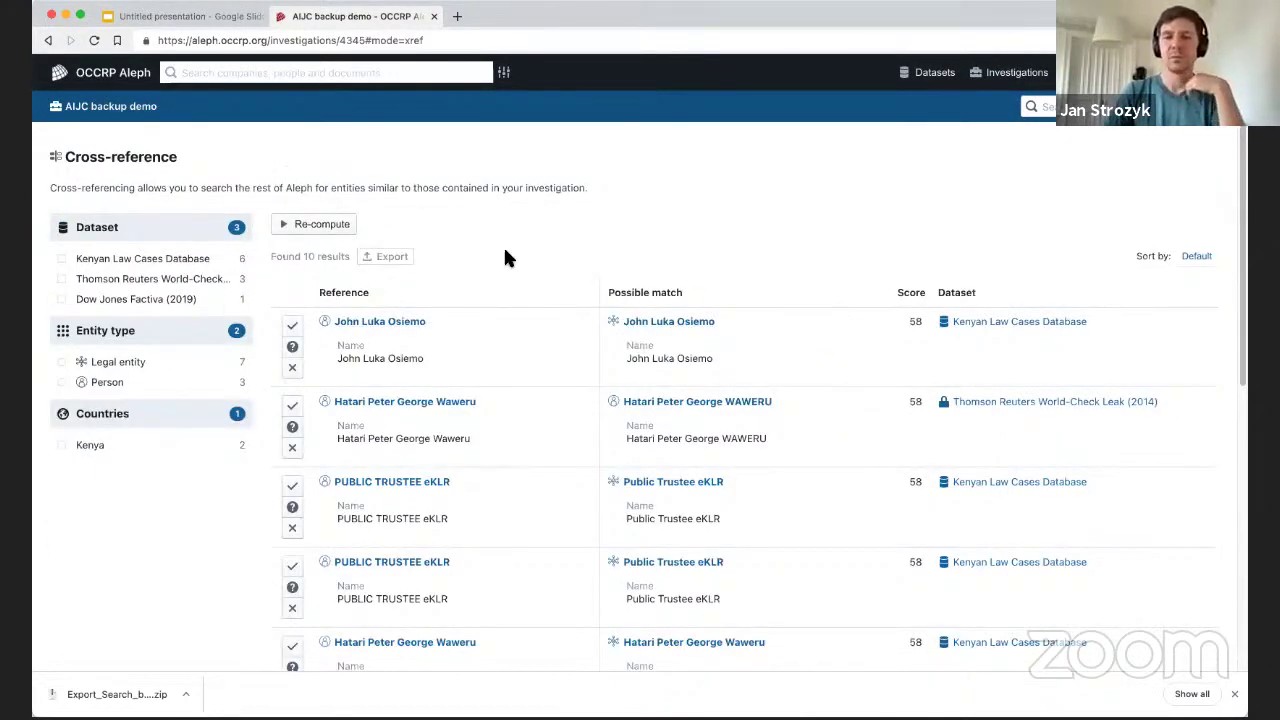
scroll(563, 267, down, 1)
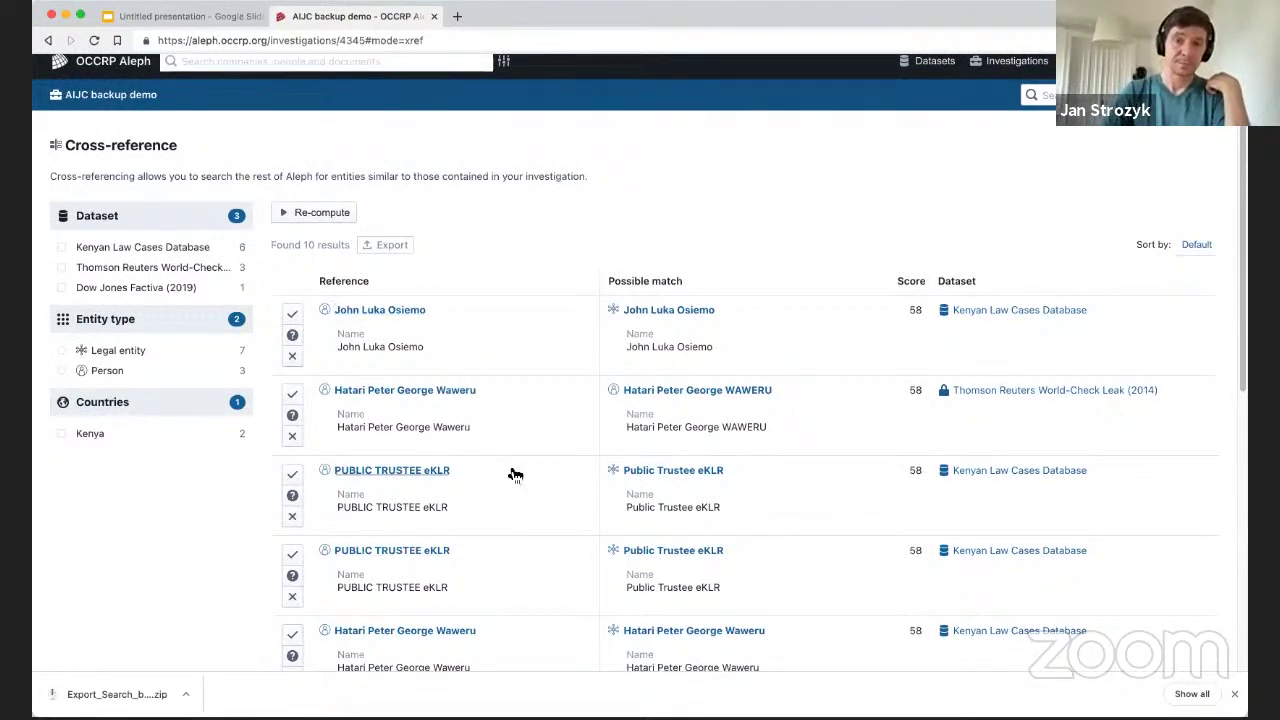
scroll(477, 447, down, 2)
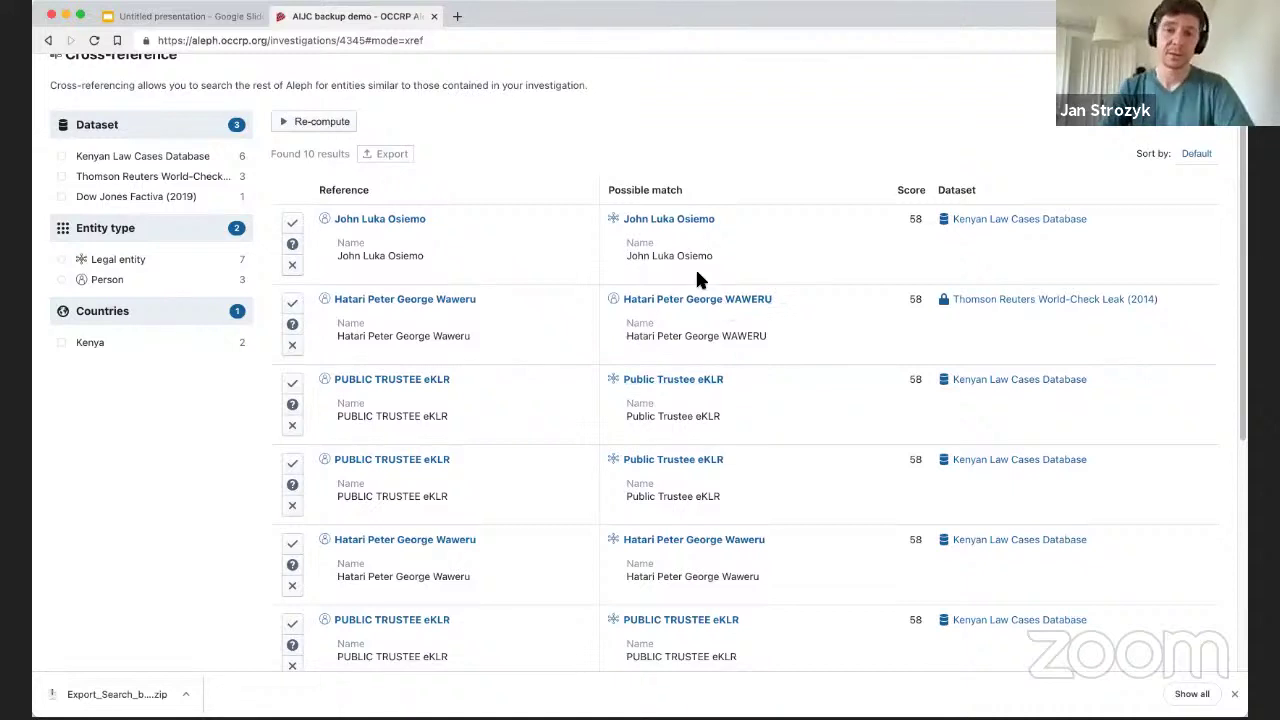
scroll(660, 330, down, 1)
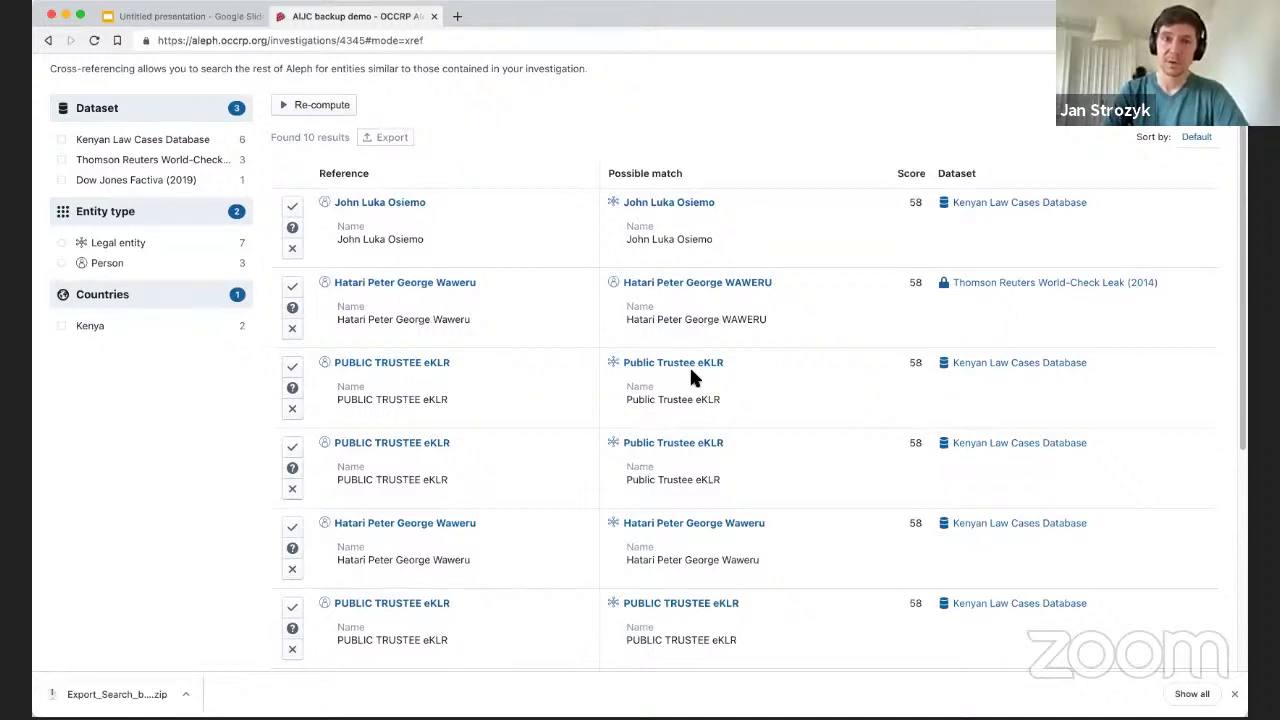
scroll(693, 375, down, 5)
scroll(677, 337, up, 10)
scroll(566, 371, down, 8)
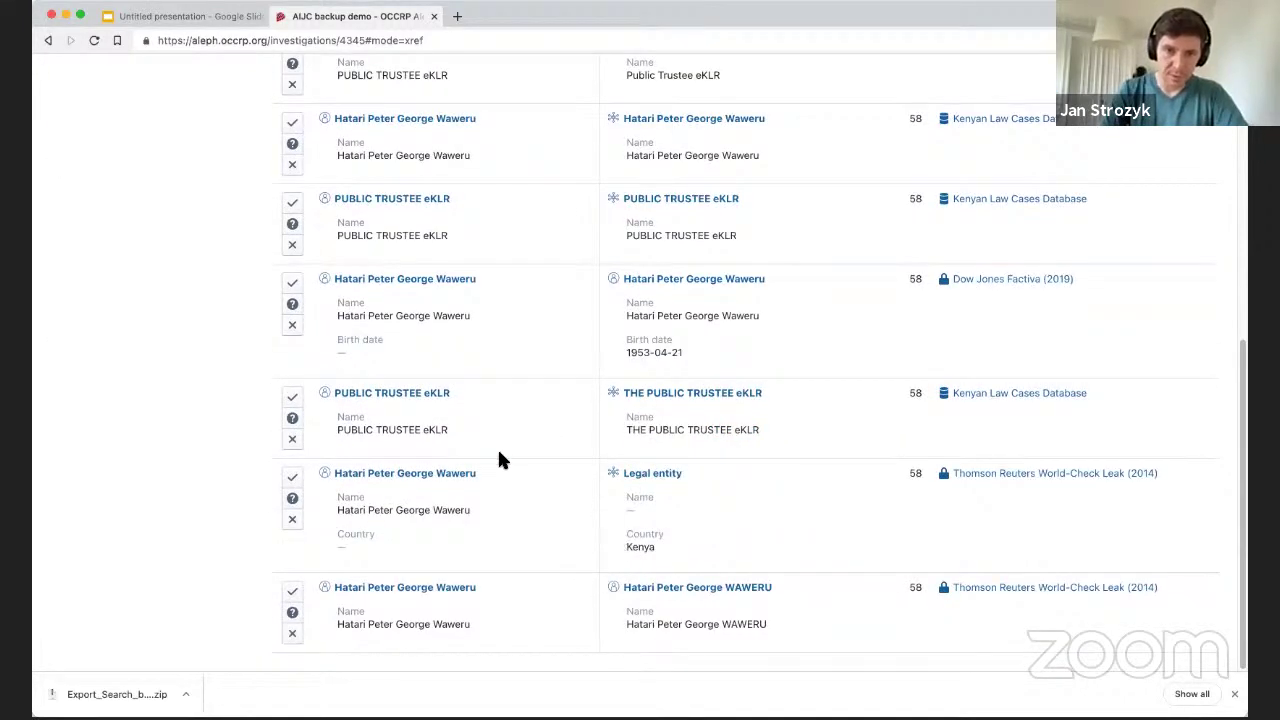
scroll(530, 505, up, 2)
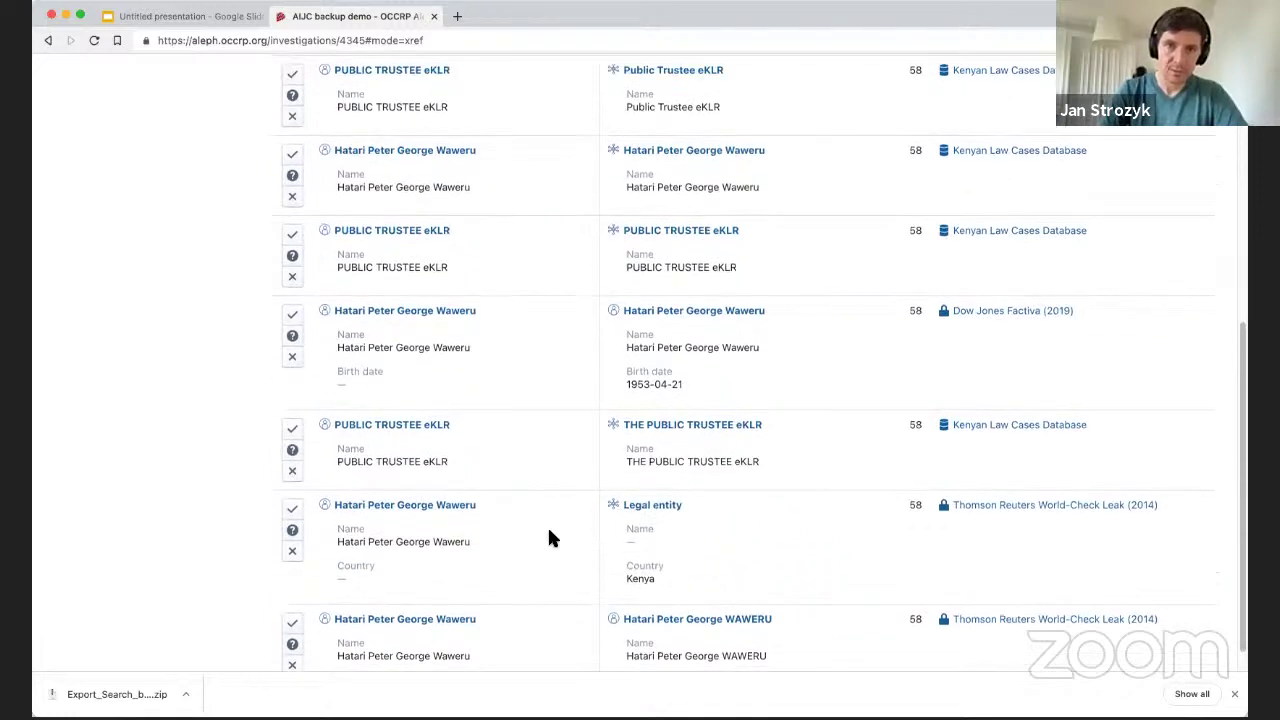
scroll(545, 470, up, 3)
scroll(537, 485, up, 1)
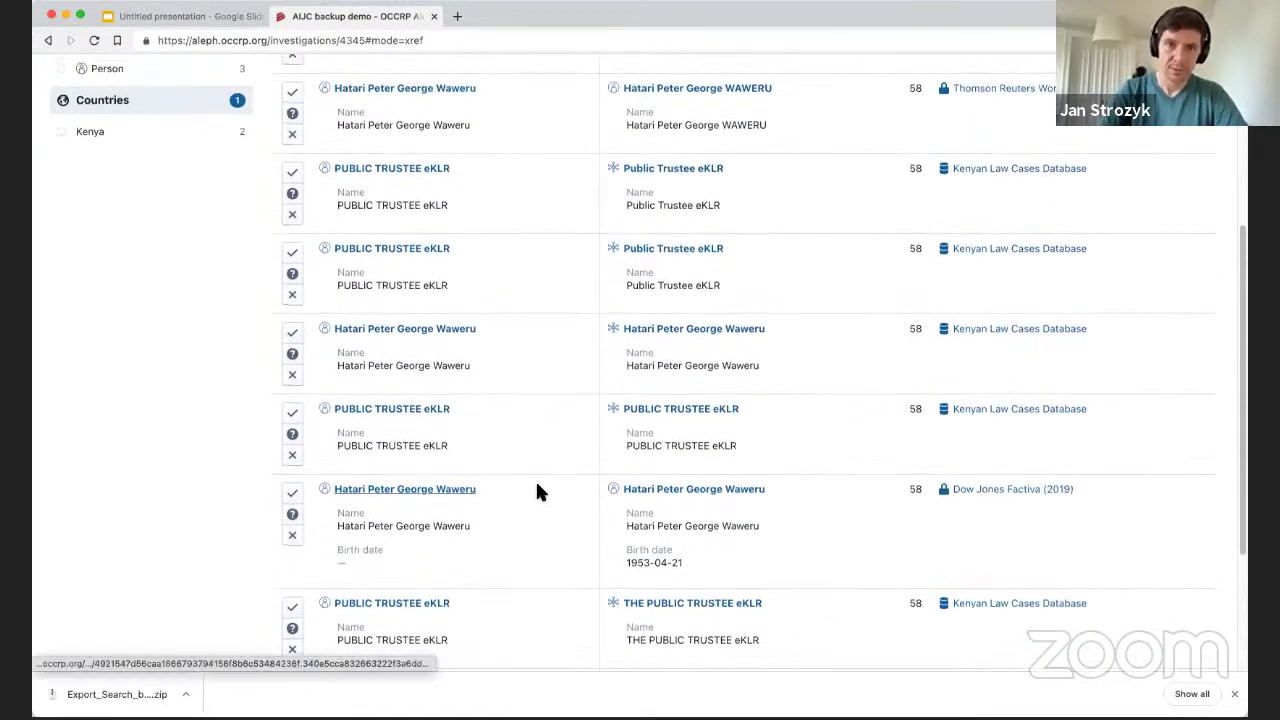
scroll(567, 420, up, 6)
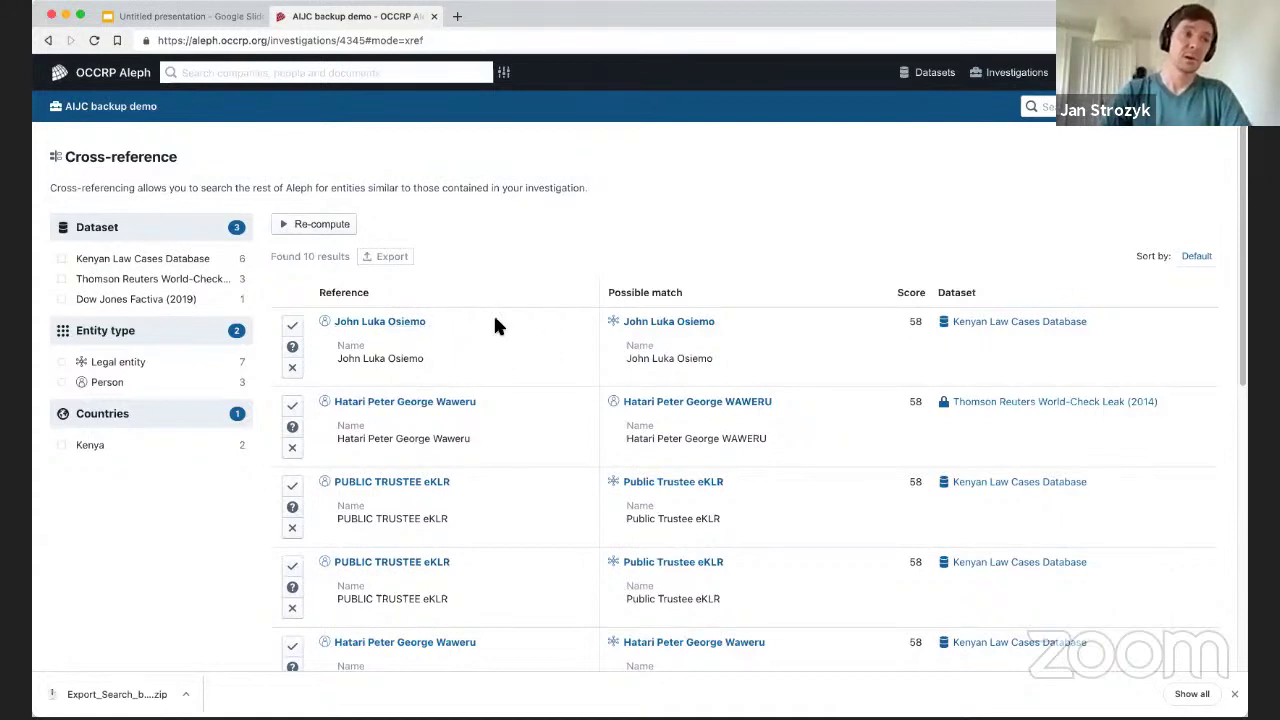
Mark matches 1, 2 and 6 as Same, 3 and 5 as Different, and 4 as undecided.
click(292, 326)
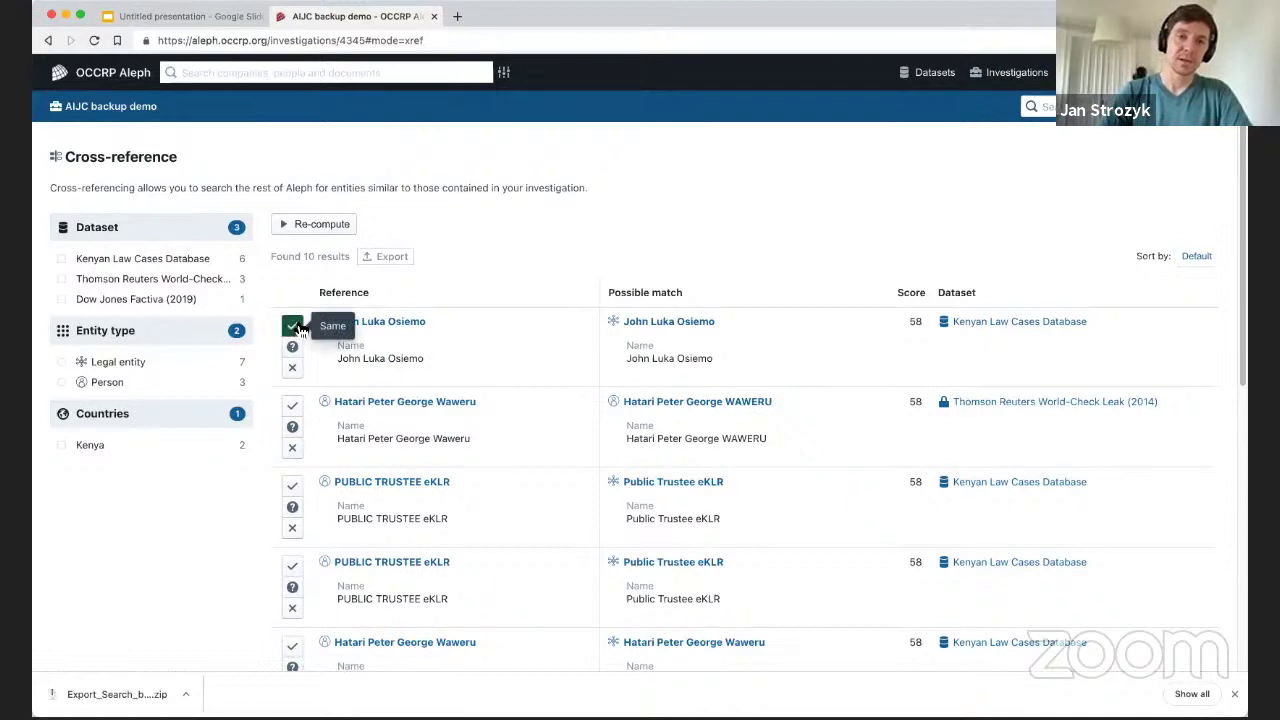
click(294, 408)
click(292, 532)
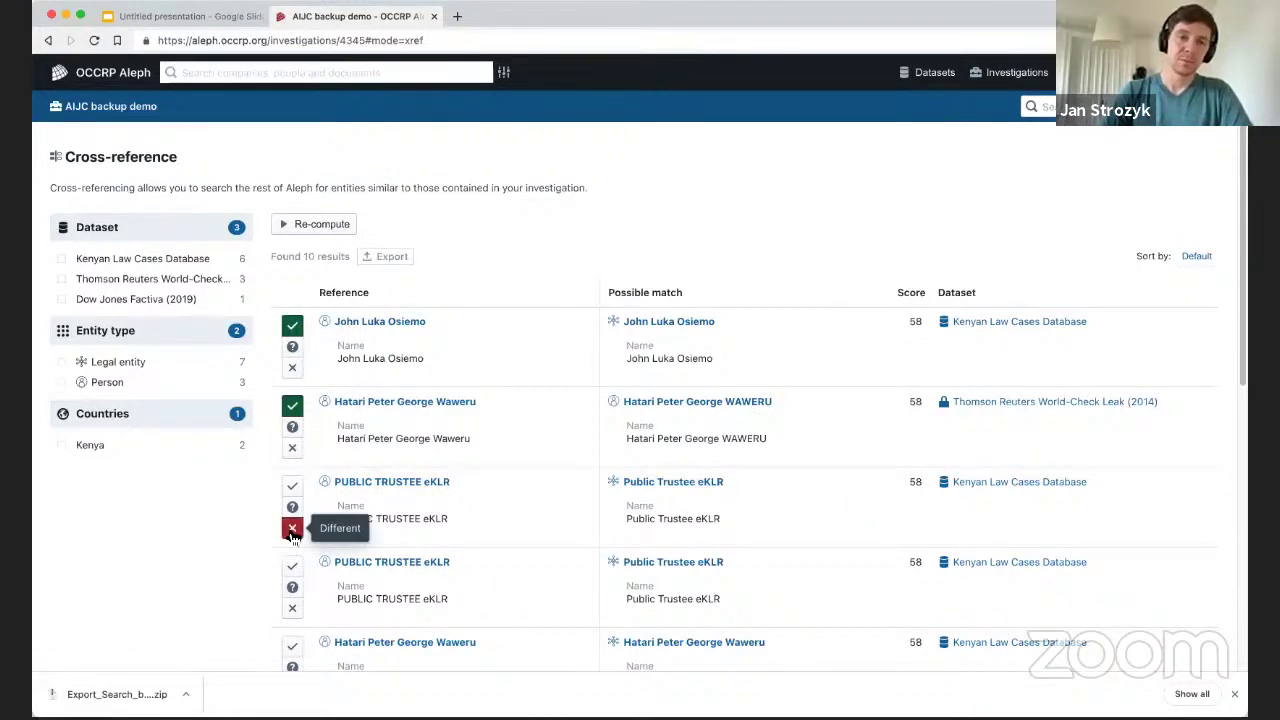
scroll(537, 370, down, 5)
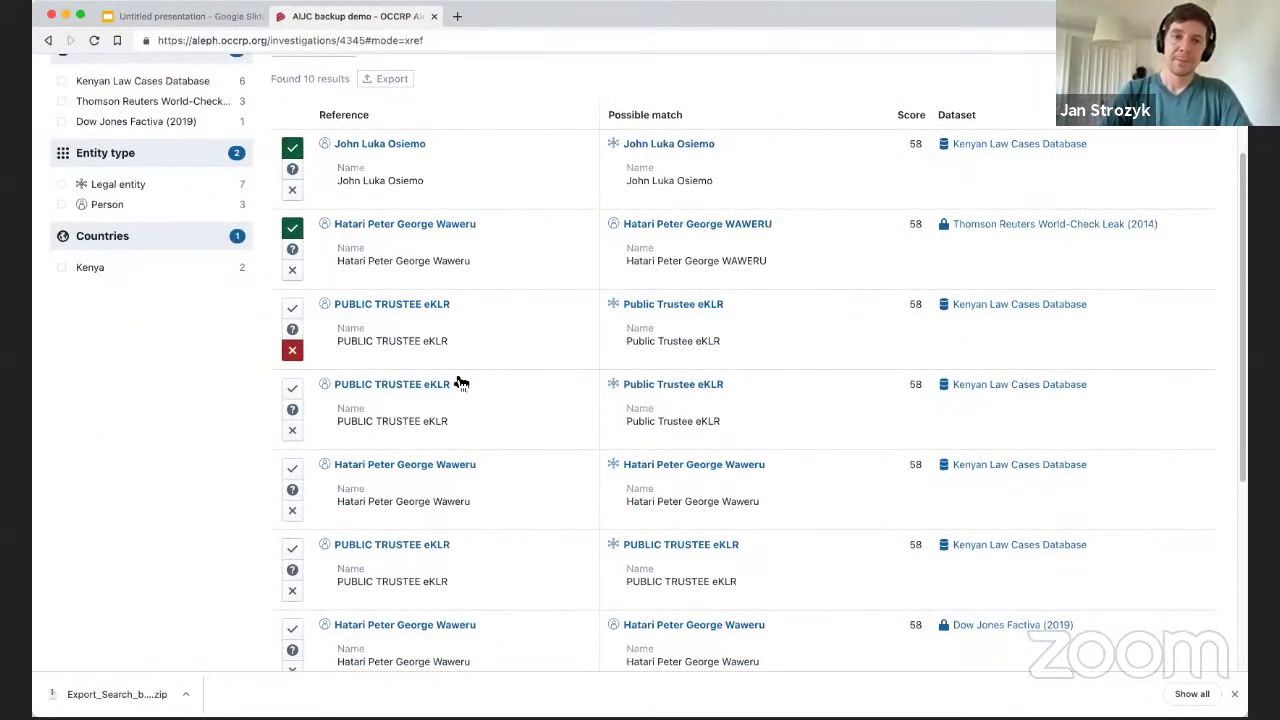
click(300, 413)
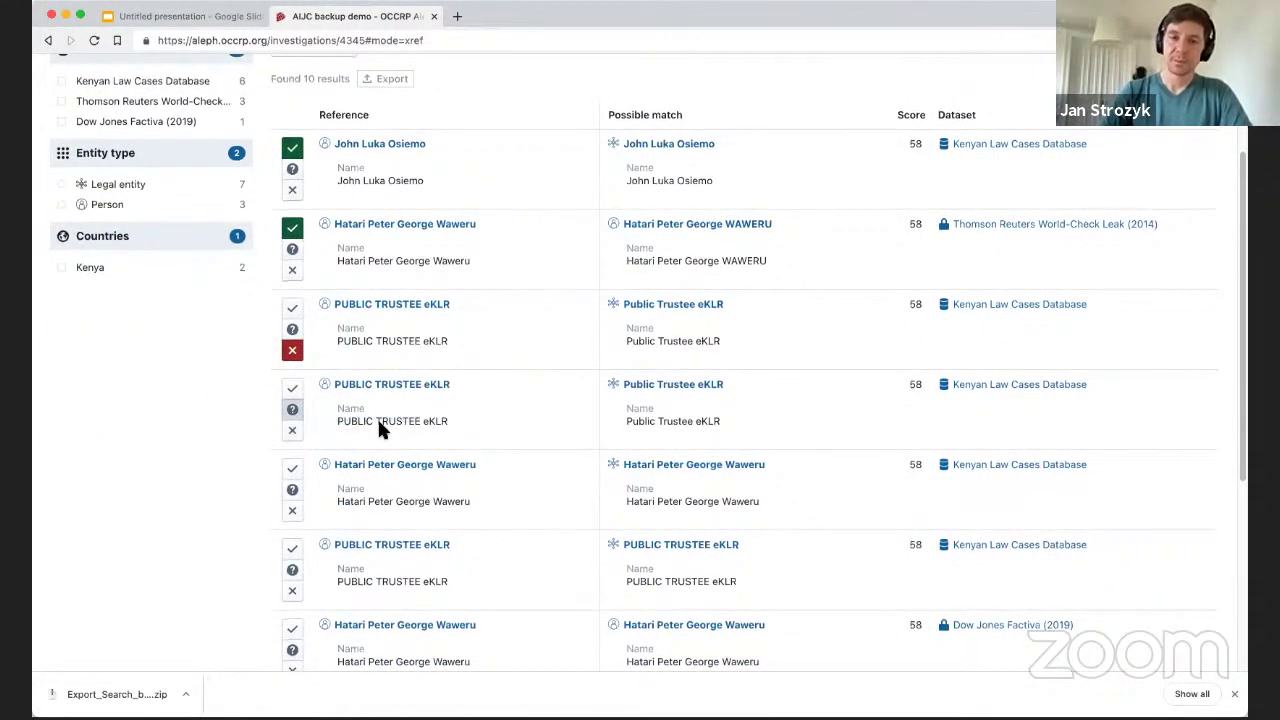
click(292, 511)
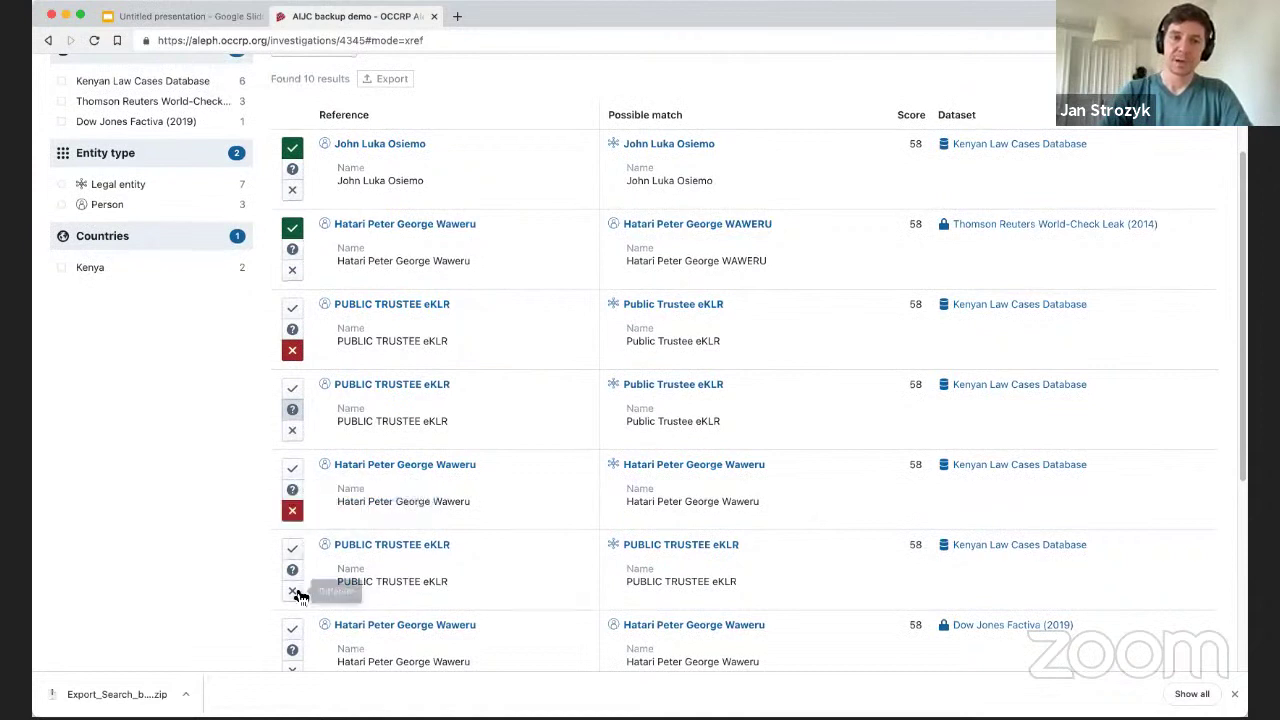
click(292, 548)
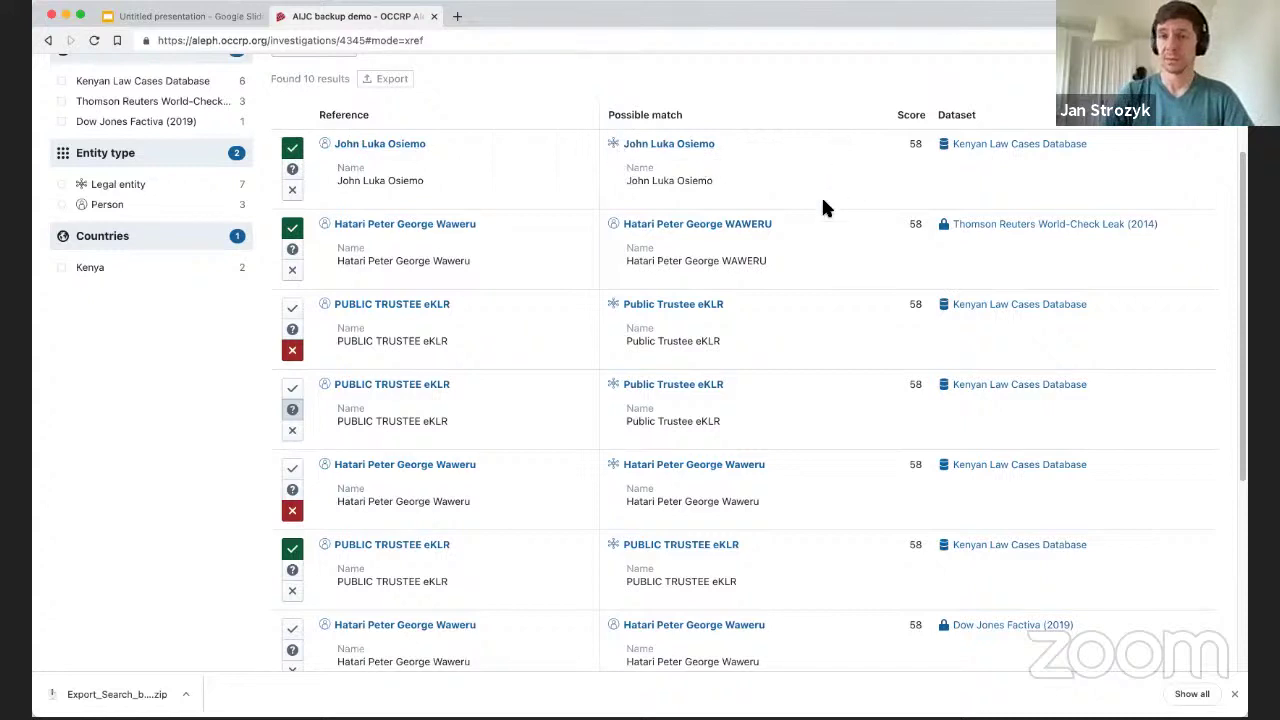
Review the second match's High Court judge profile preview, close it, and return to Google Slides.
click(735, 224)
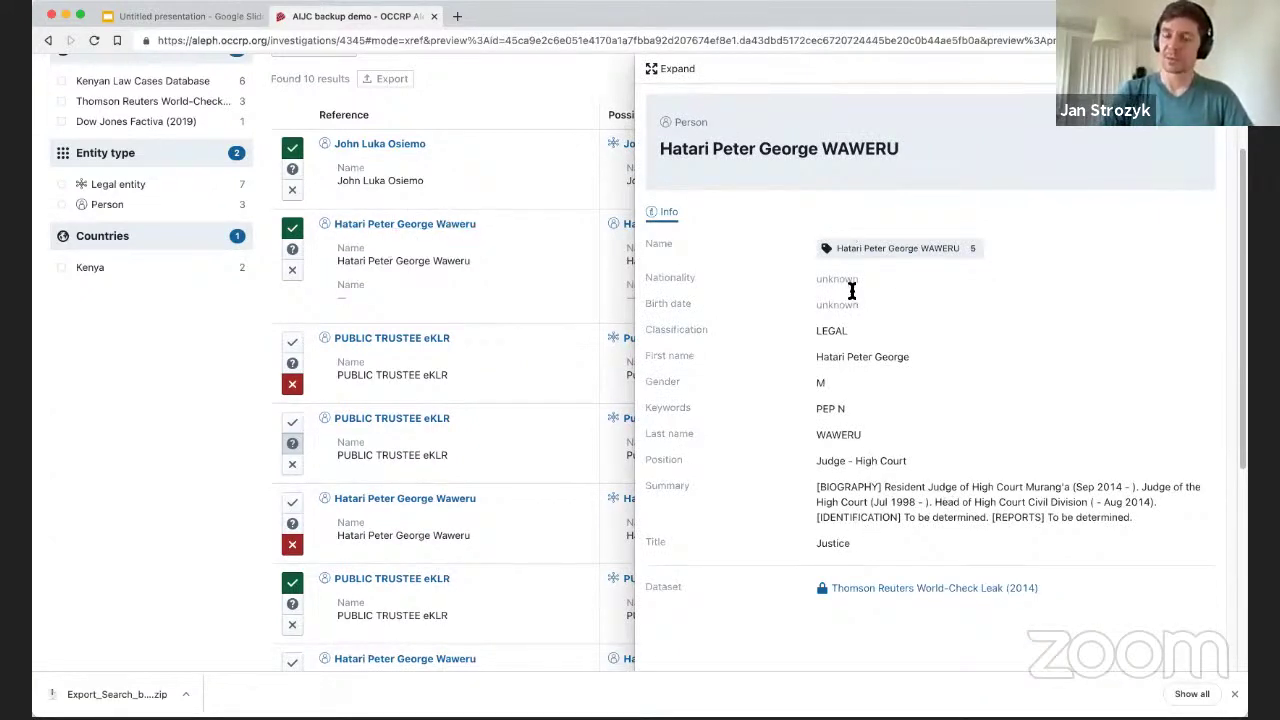
drag(1137, 517, 649, 331)
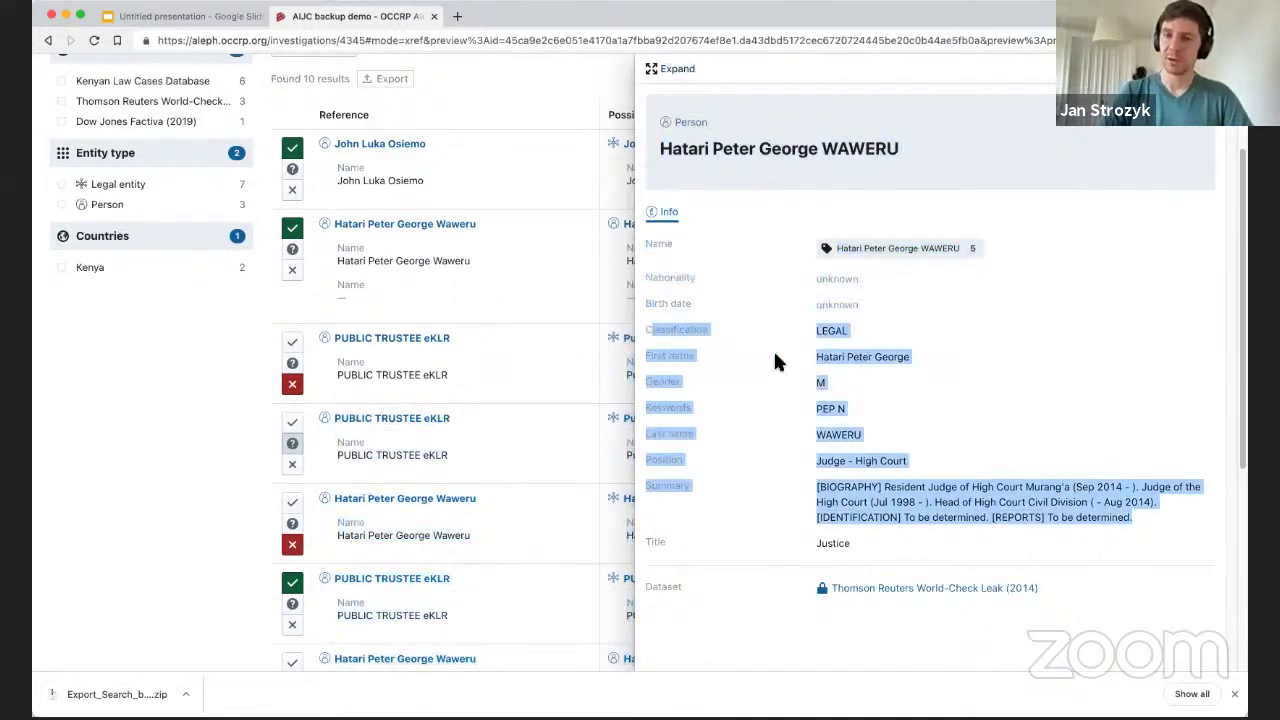
click(742, 345)
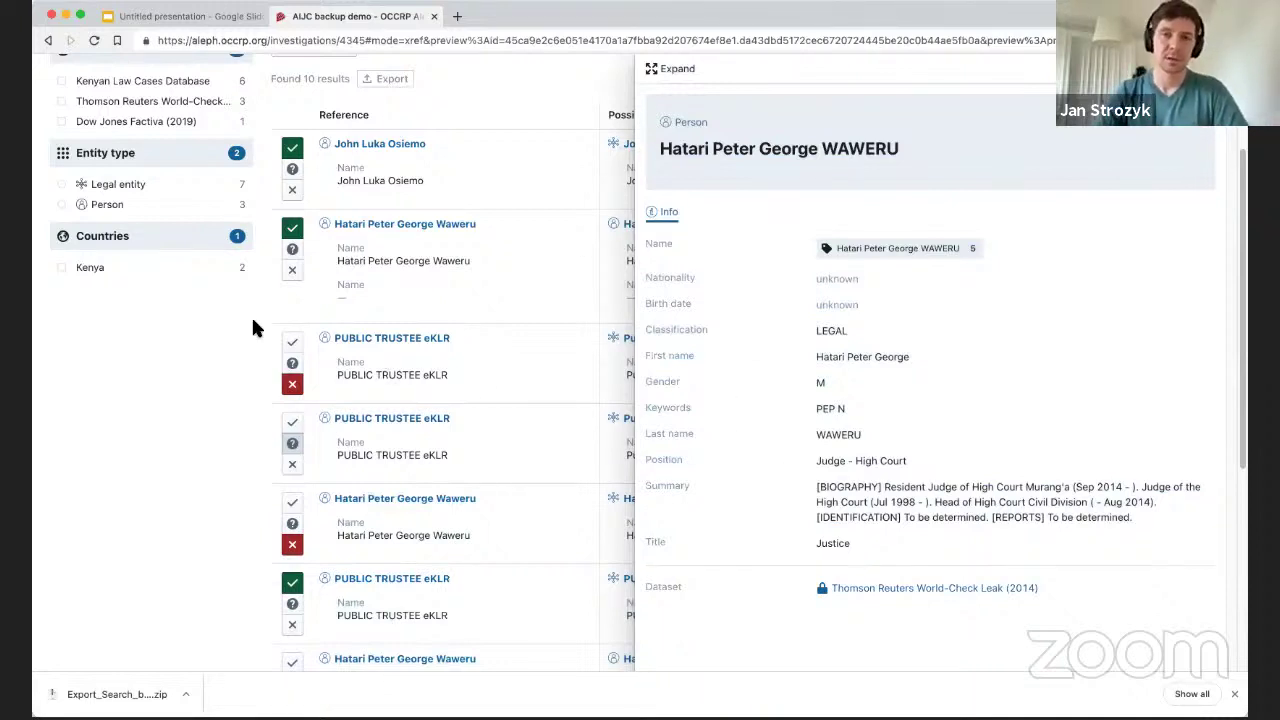
click(188, 340)
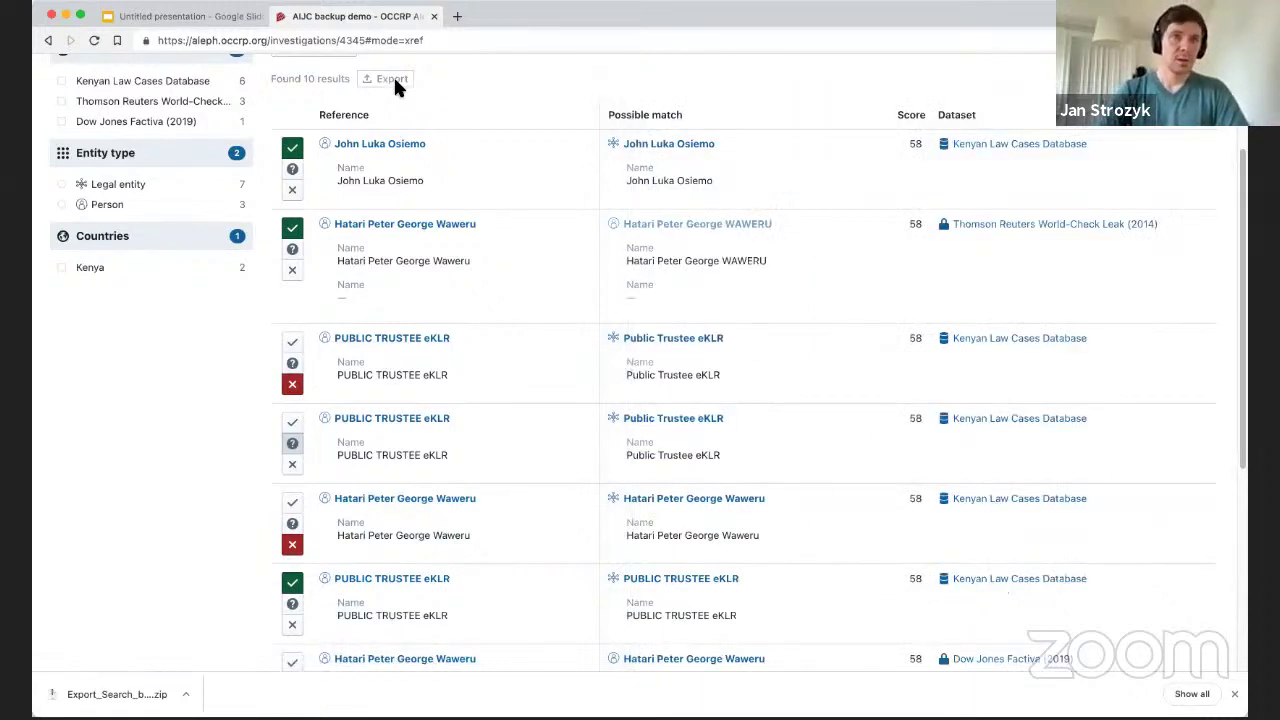
click(168, 14)
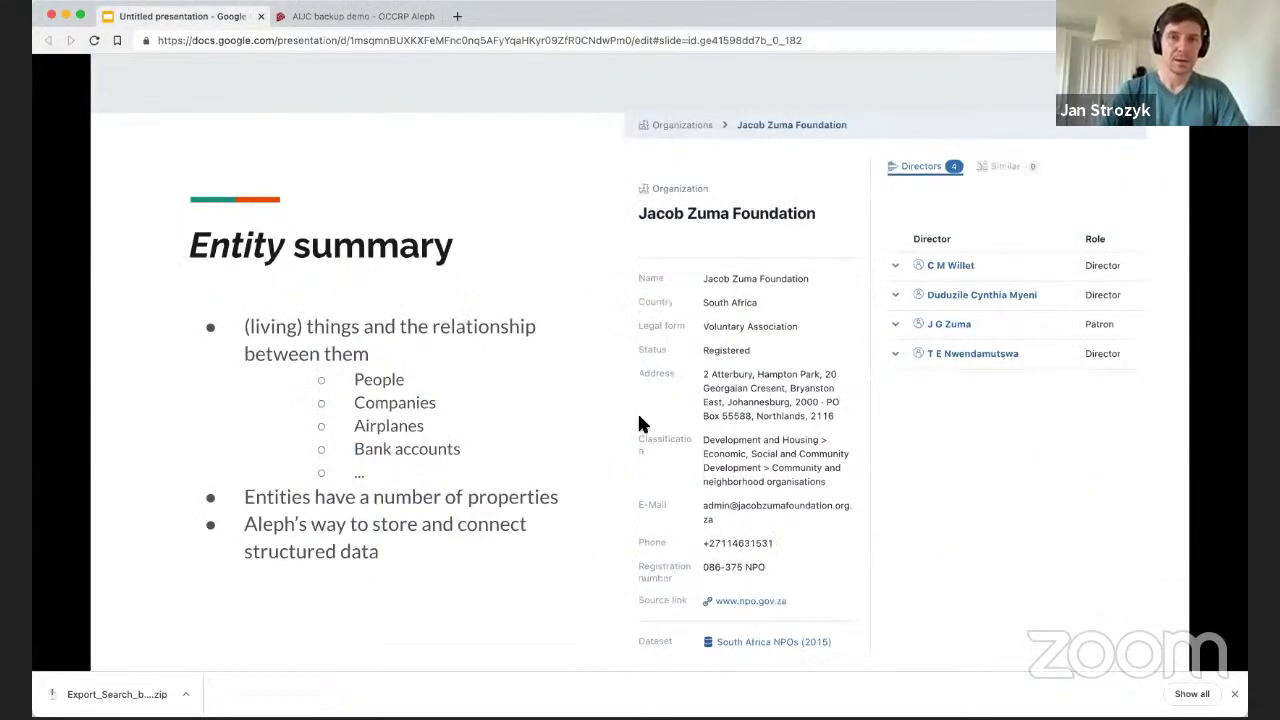
Move to the Investigation summary slide, then bring back the AIJC backup demo cross-reference results.
click(613, 366)
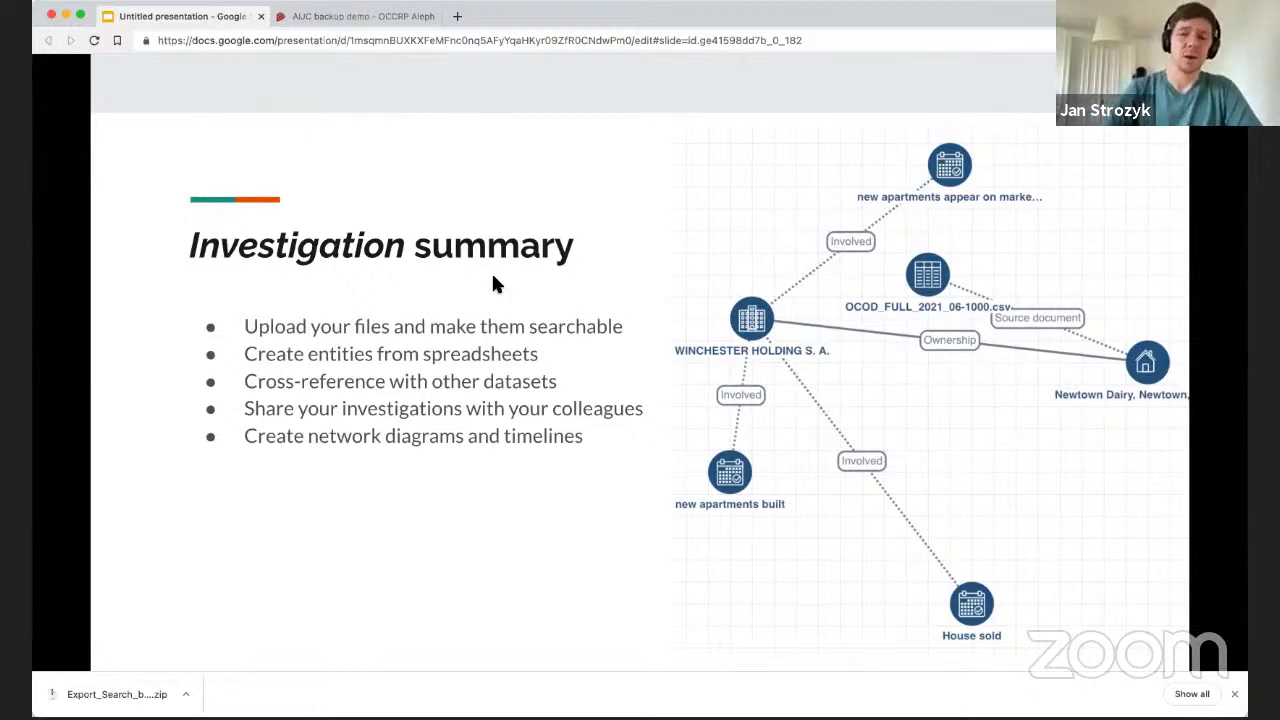
click(1234, 693)
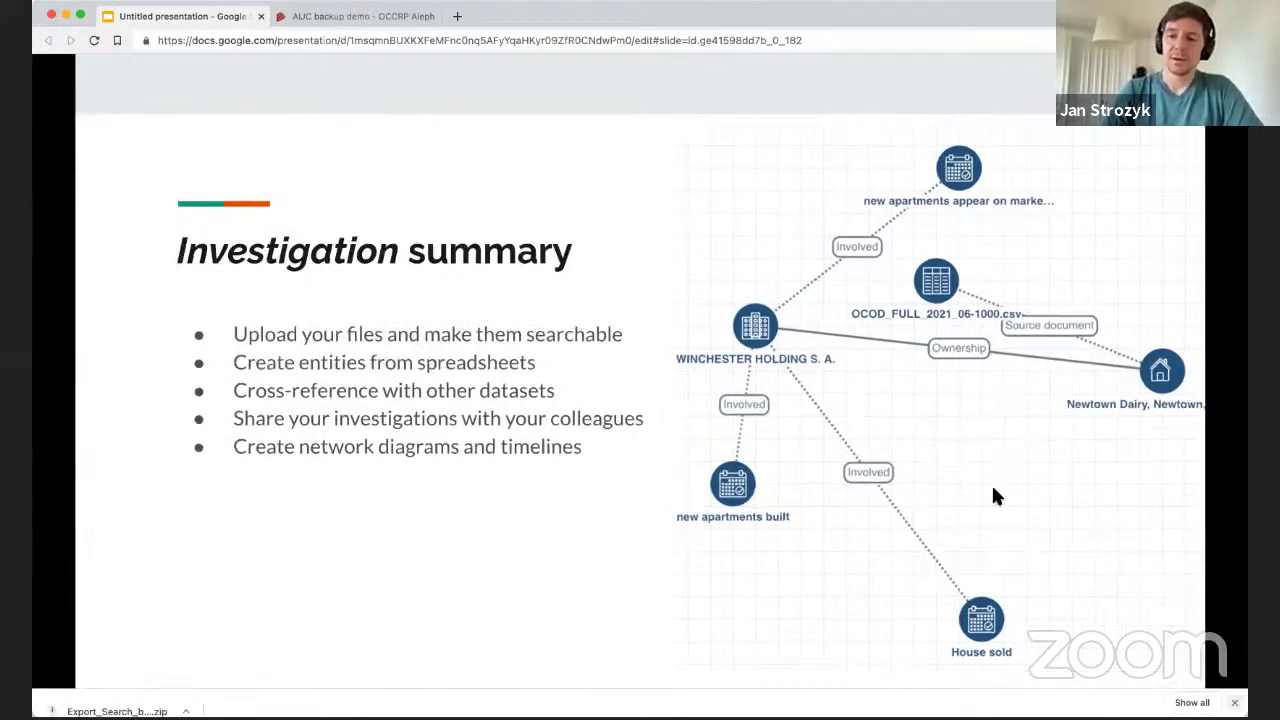
click(333, 18)
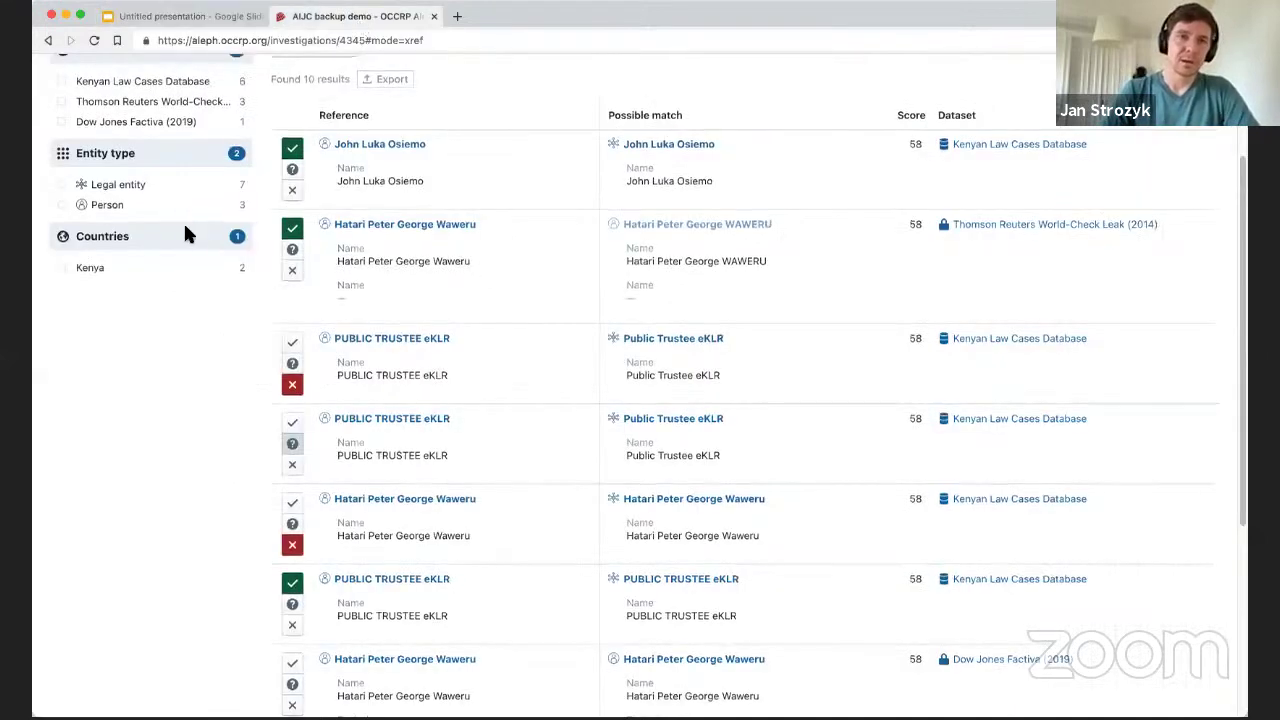
List the documents uploaded to the AIJC backup demo investigation.
scroll(183, 221, up, 2)
click(93, 114)
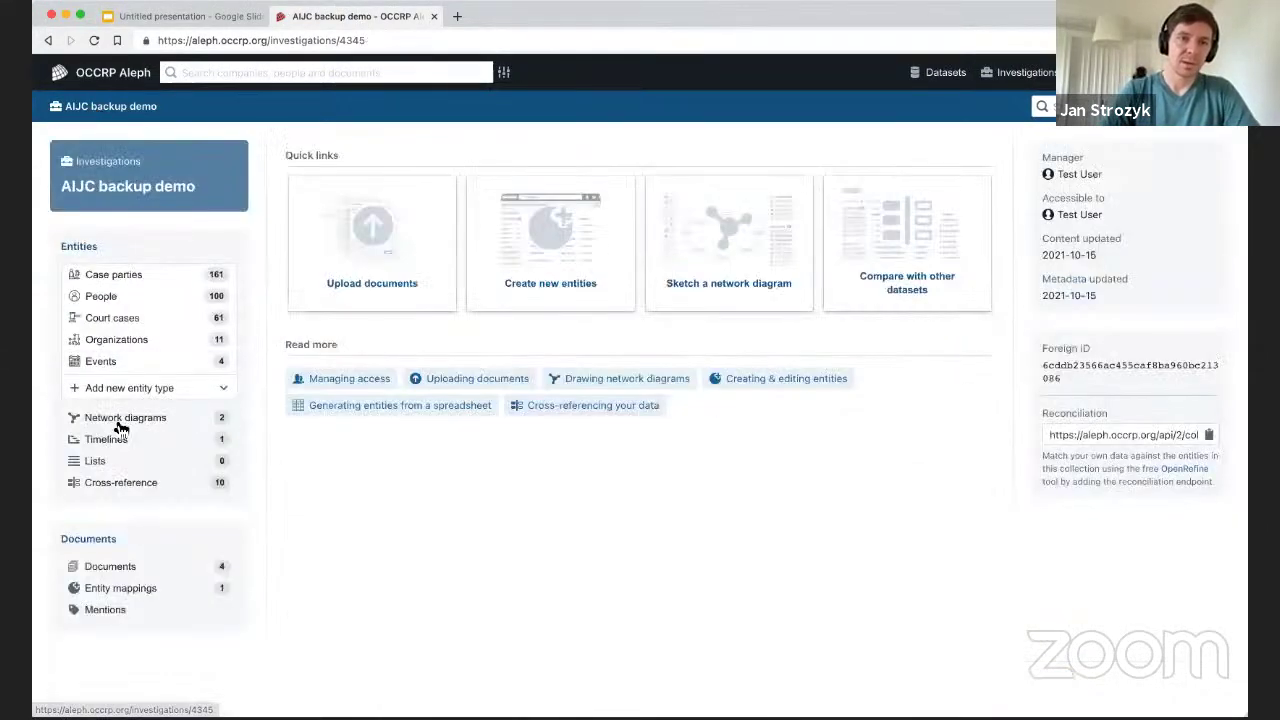
click(126, 568)
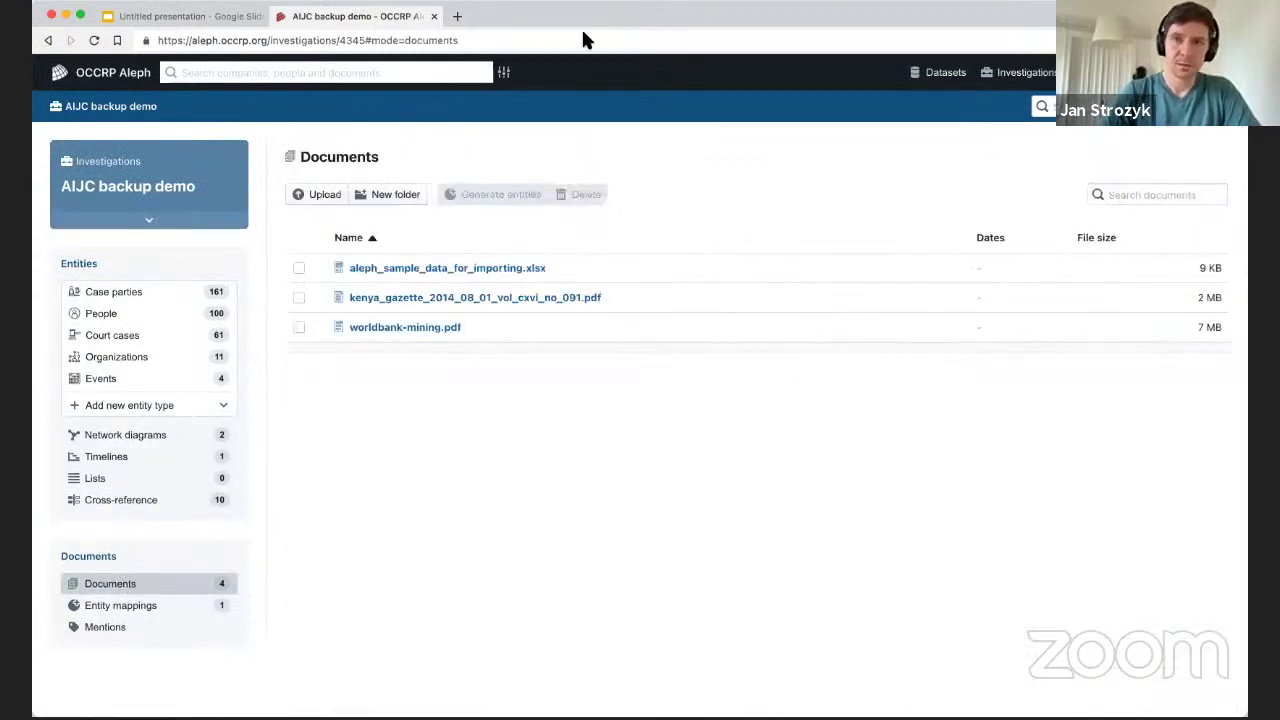
Open the AIJC demo investigation from the investigations list and show its documents.
click(1027, 76)
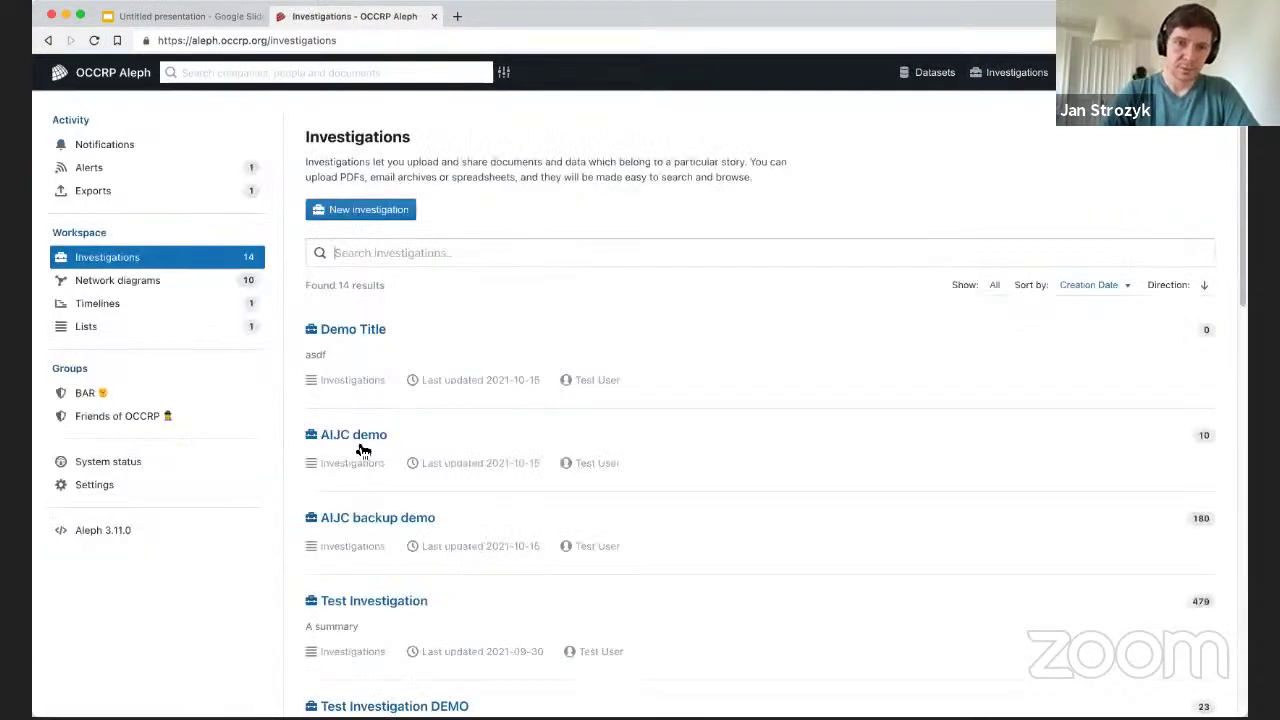
click(360, 435)
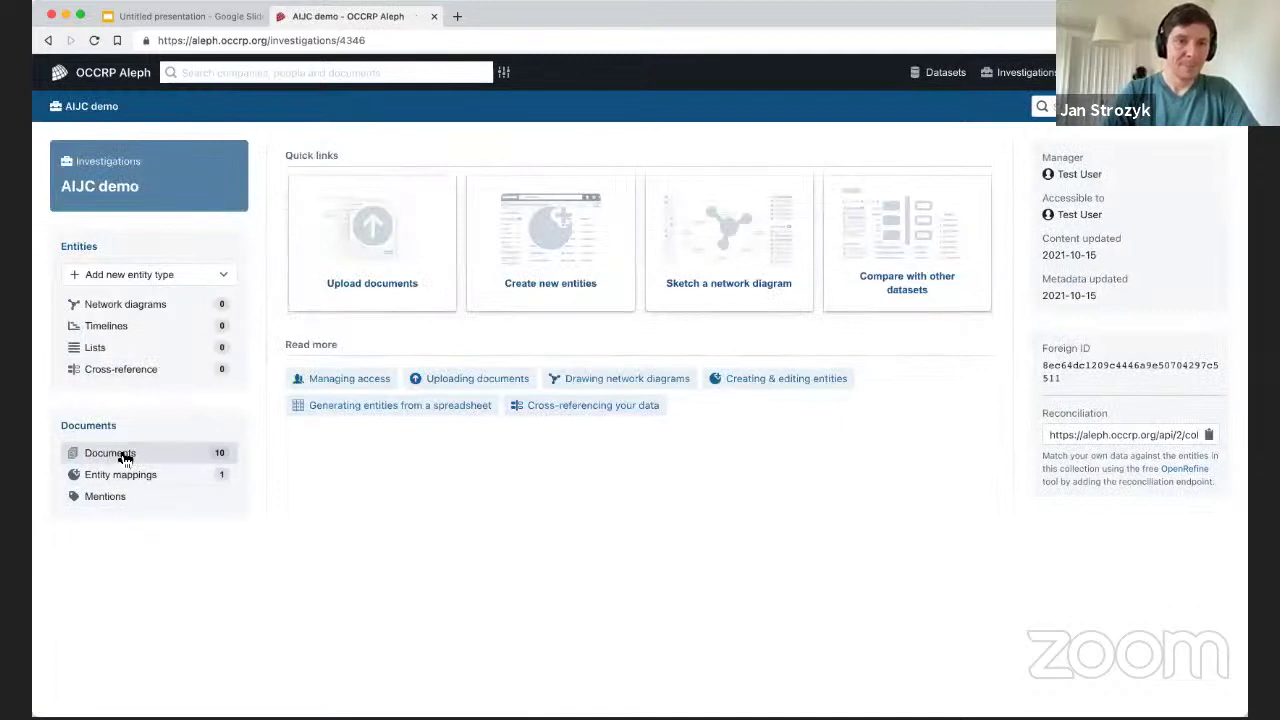
click(122, 453)
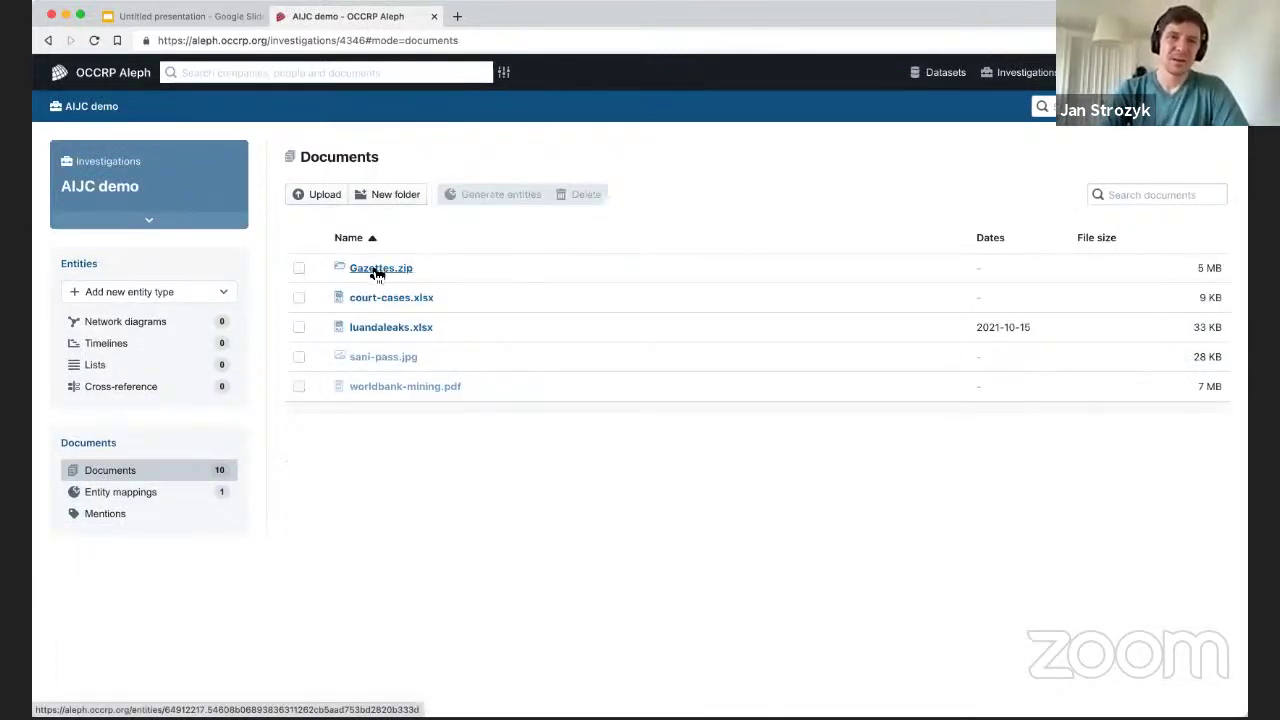
View Namibia_Gazette_1991_173.pdf inside Gazettes.zip, then return to the Investigation summary slide.
click(378, 268)
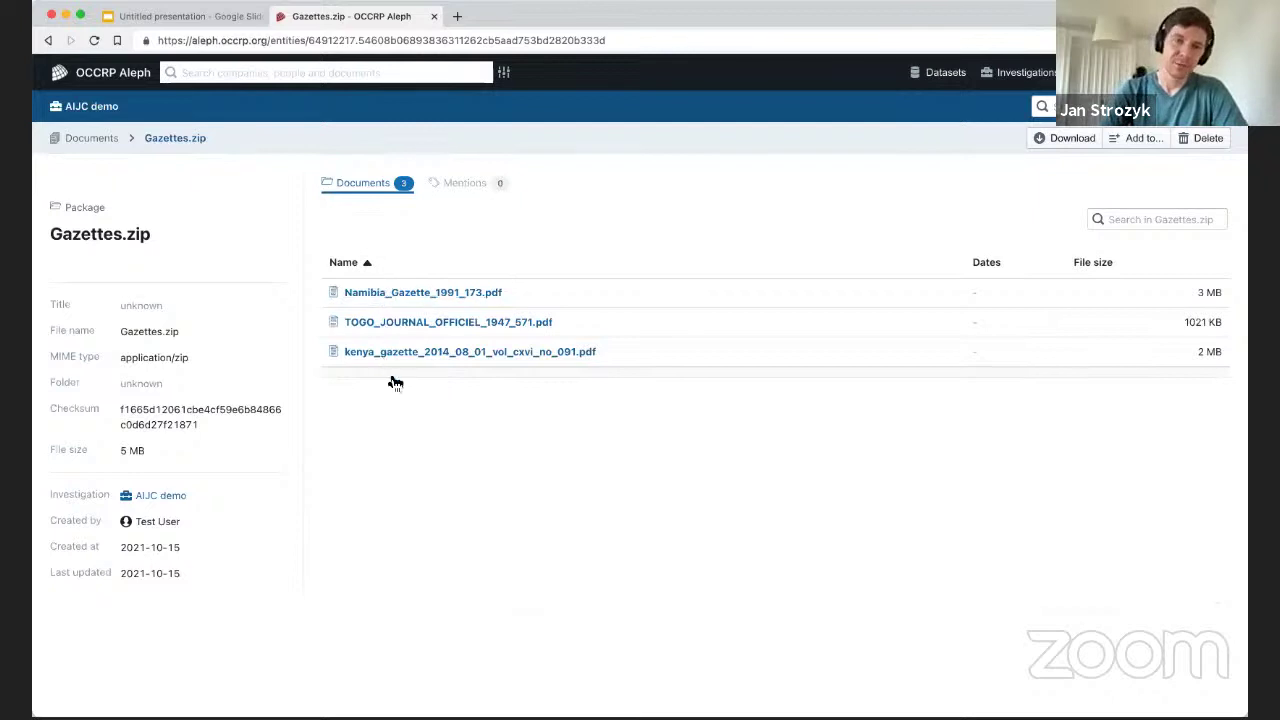
click(429, 293)
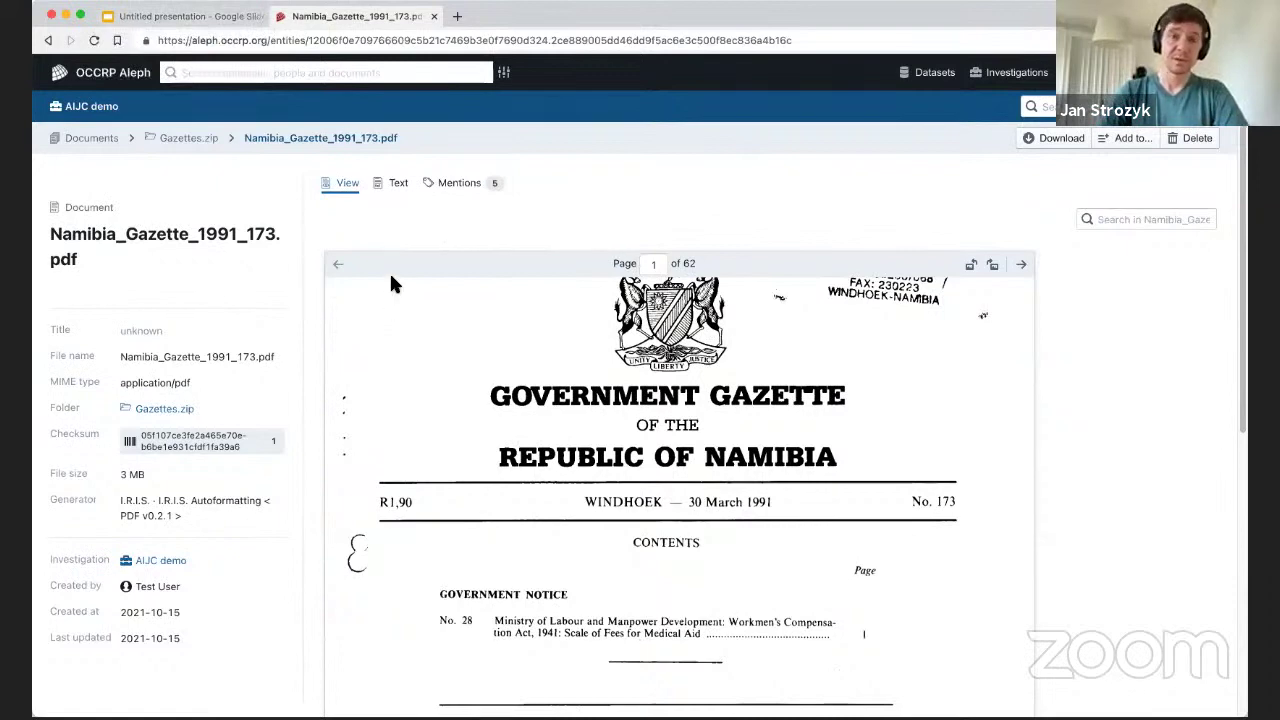
click(168, 16)
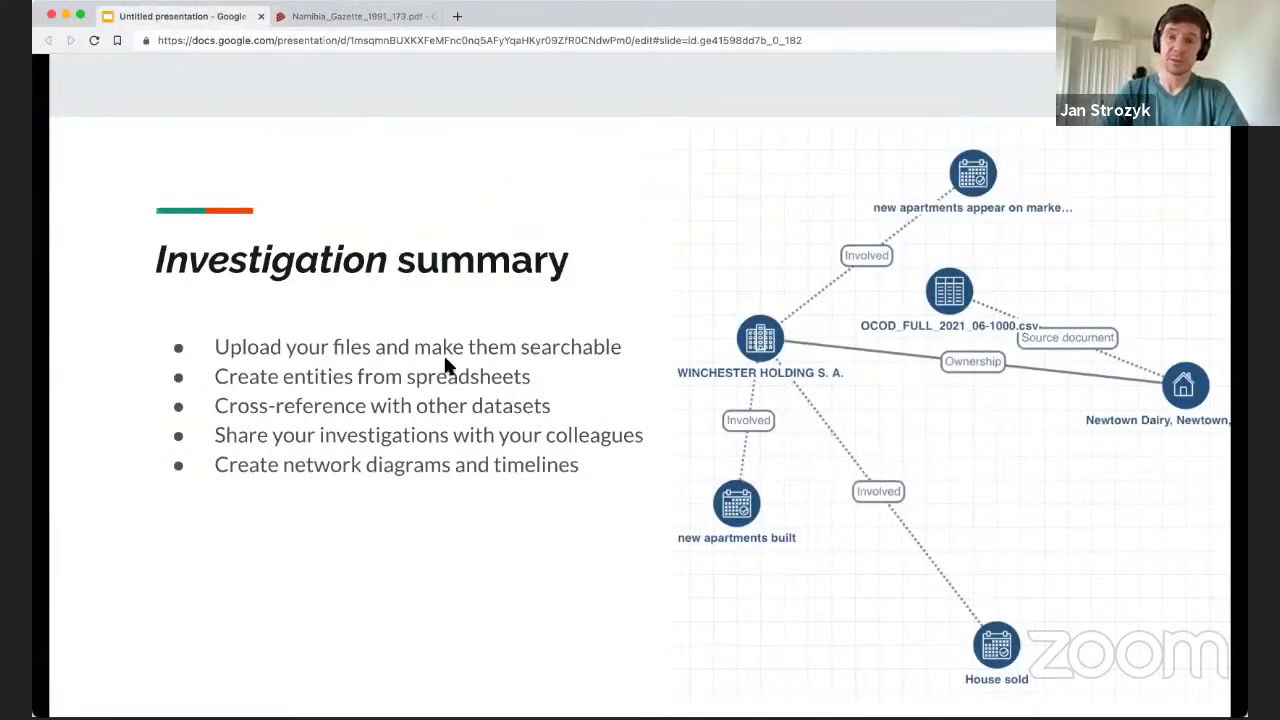